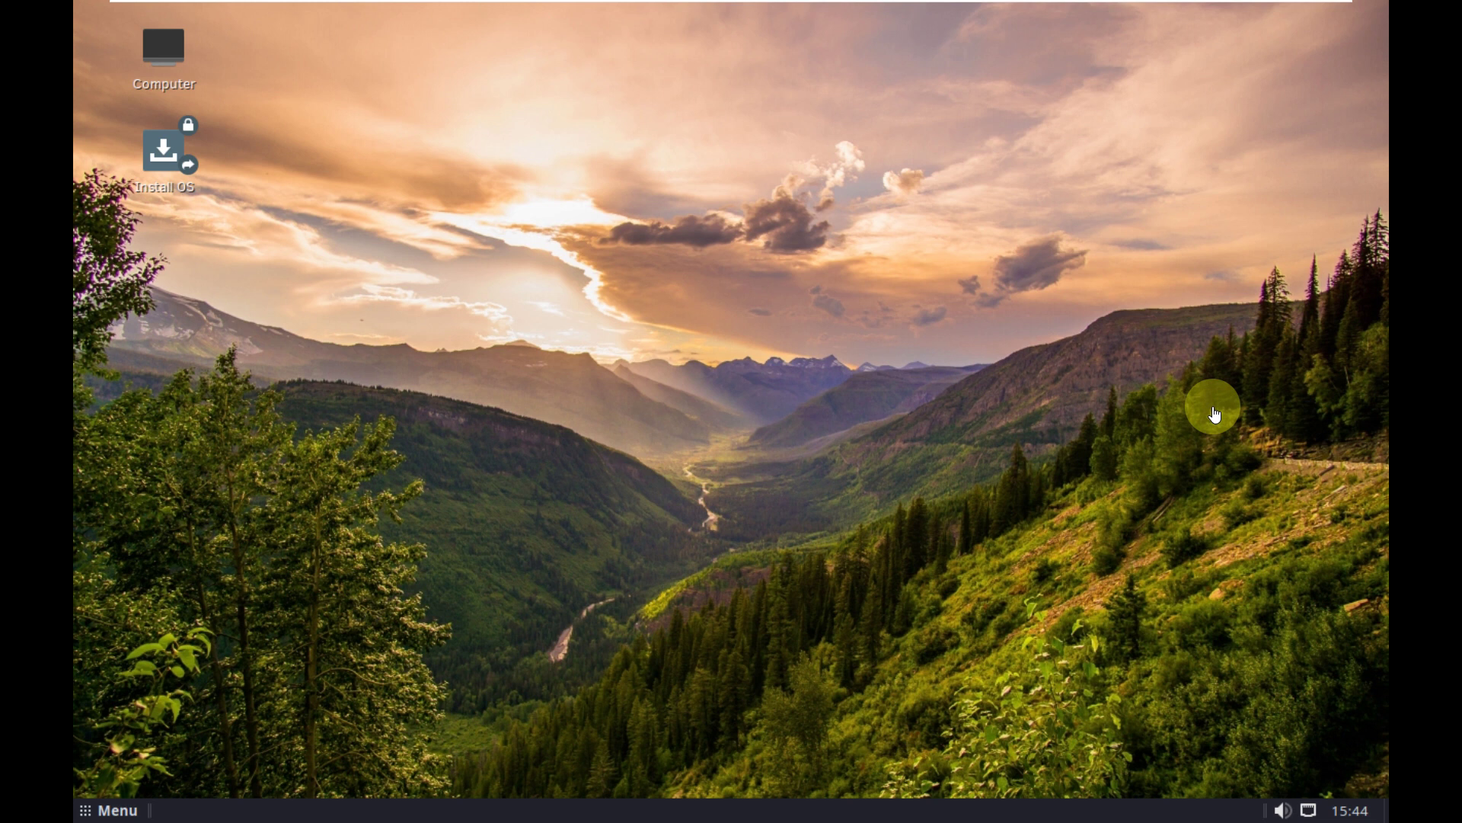
# Turn off stretching of the virtual machine's full-screen view so the guest desktop shows at its actual size
pyautogui.rightClick(561, 305)
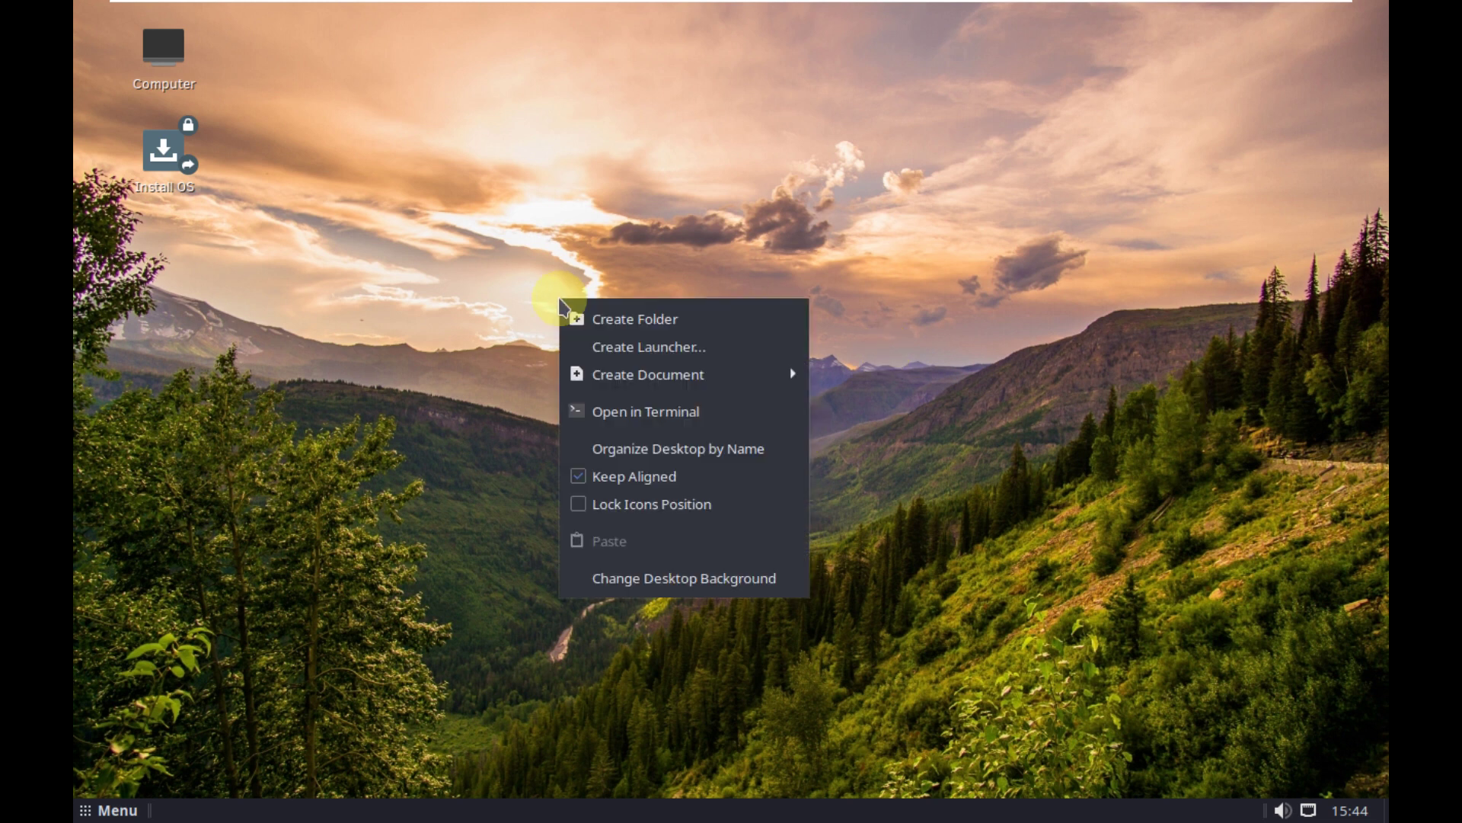
pyautogui.click(486, 272)
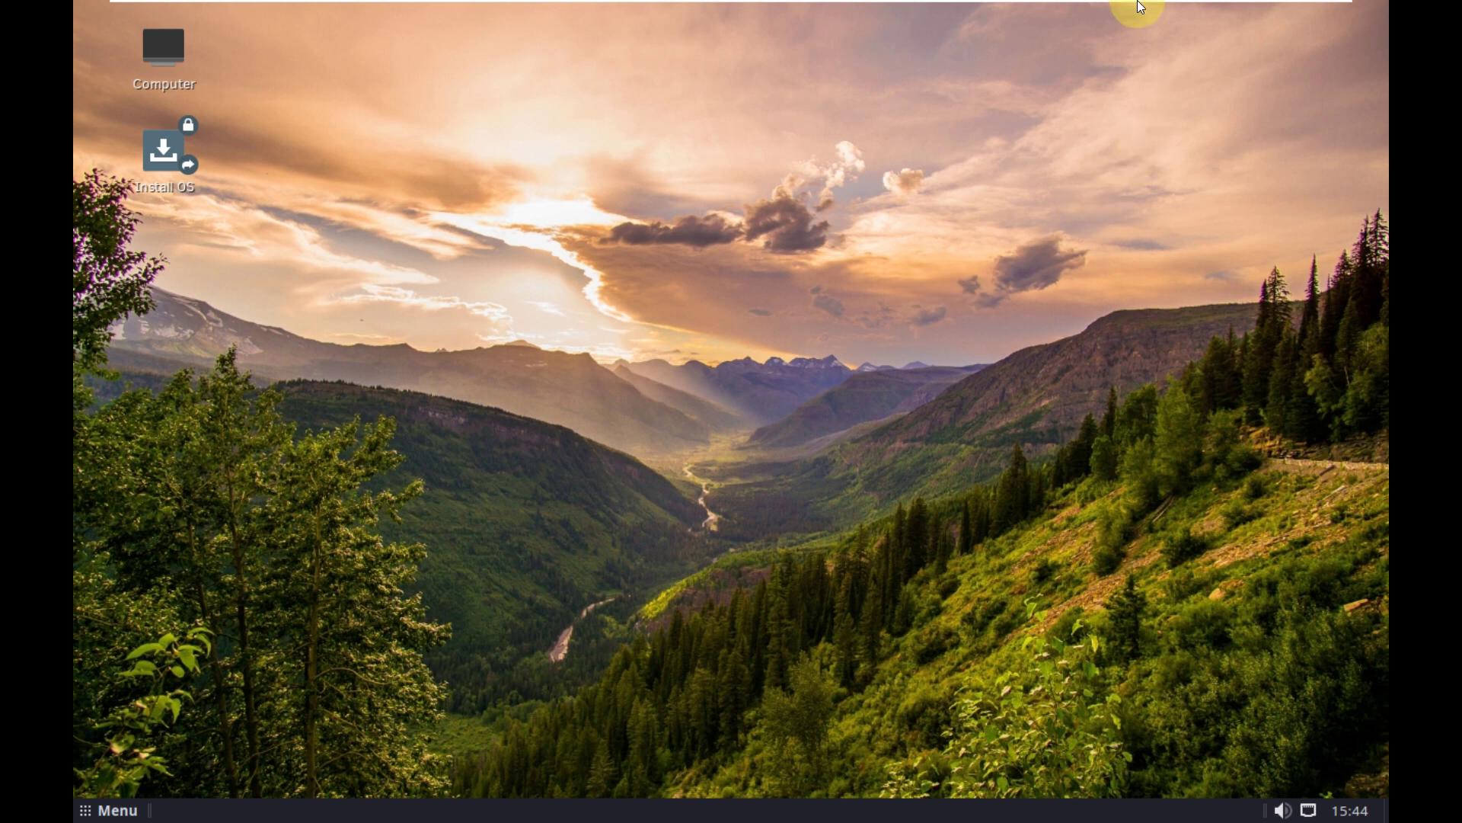
pyautogui.moveTo(1135, 4)
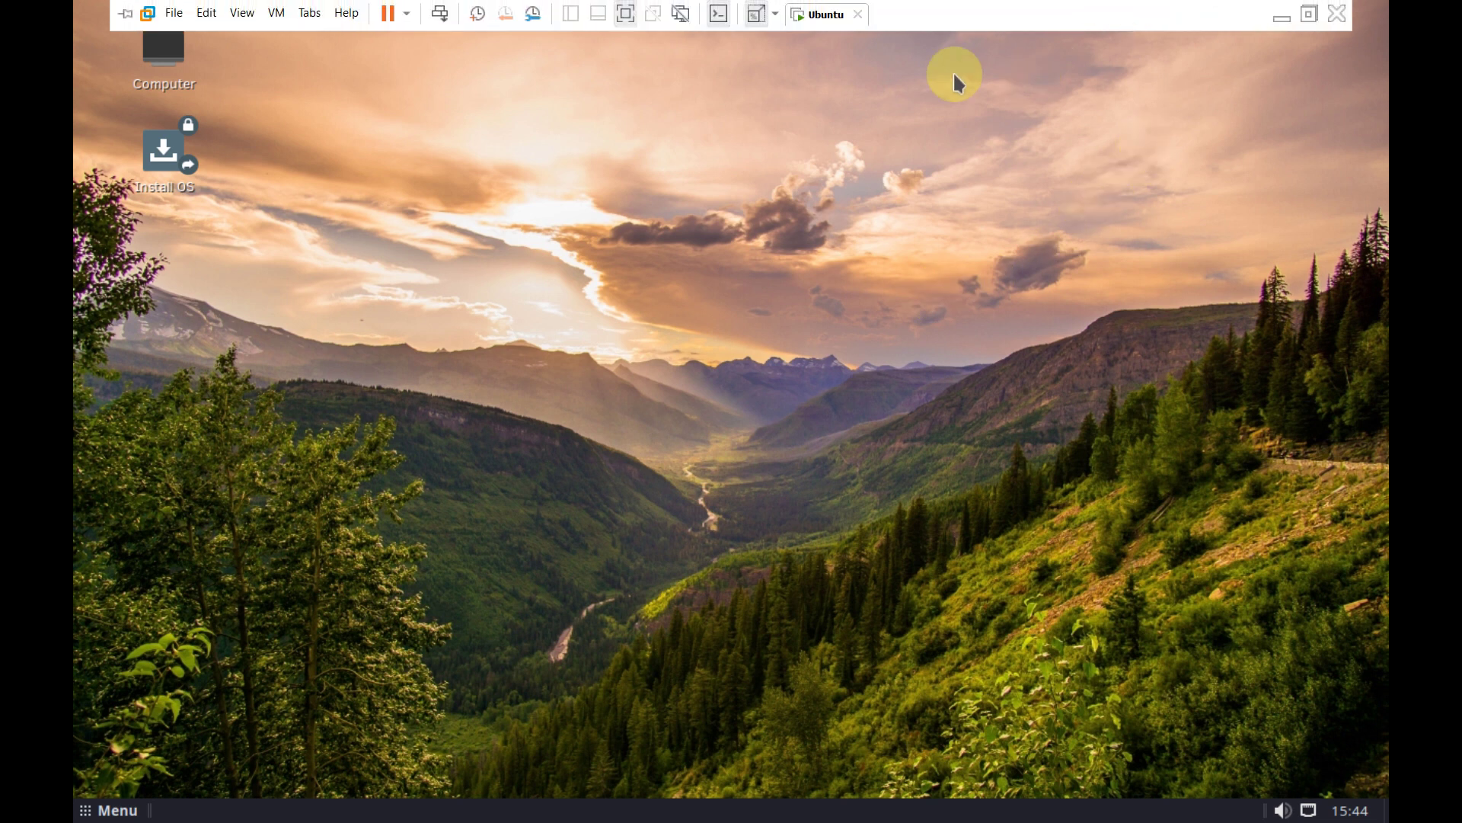
pyautogui.click(759, 16)
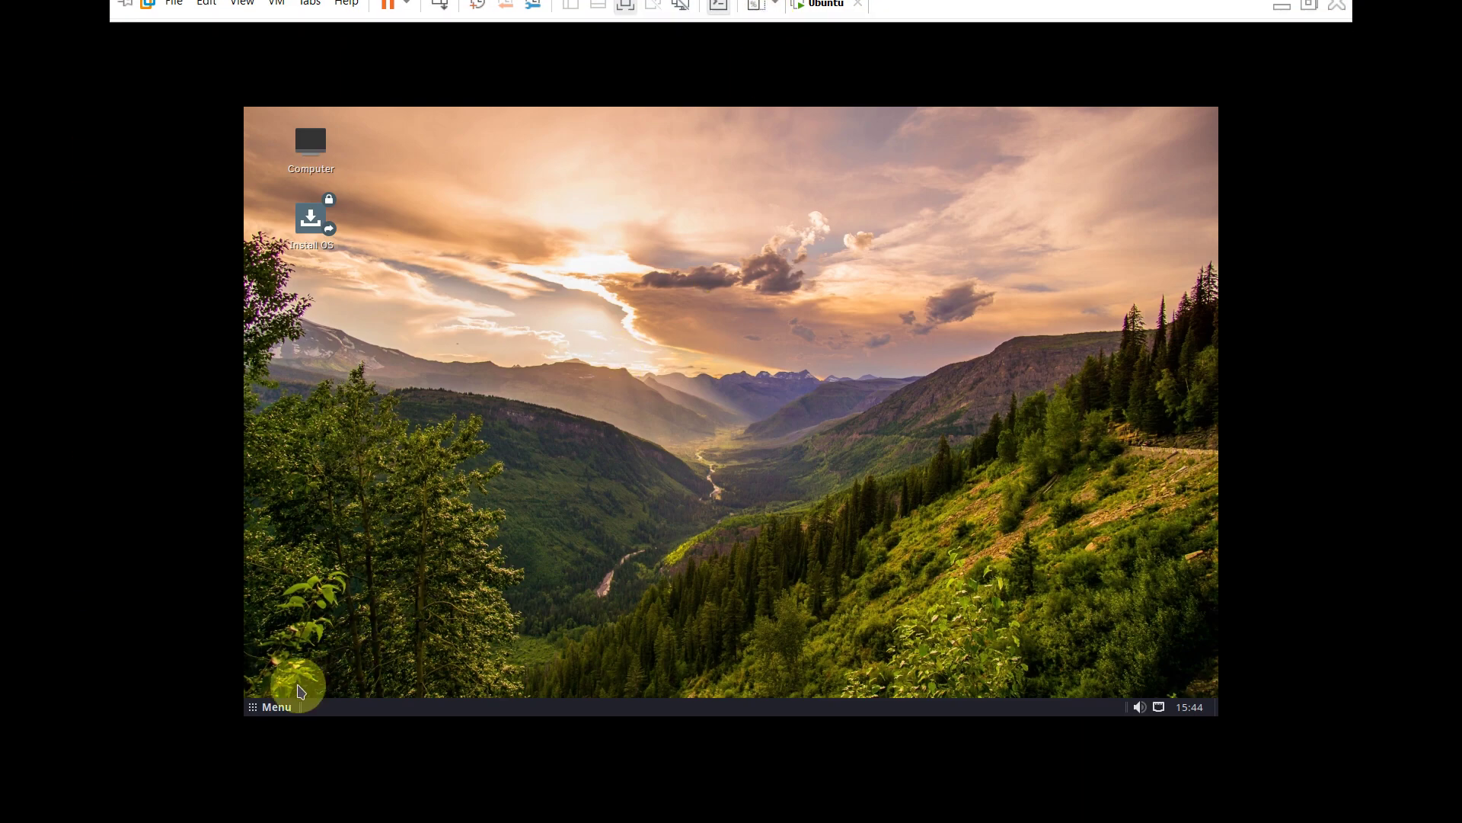
# Set the monitor's resolution to 1920 x 1080 in the Displays preferences, keep the configuration and close the window
pyautogui.click(279, 707)
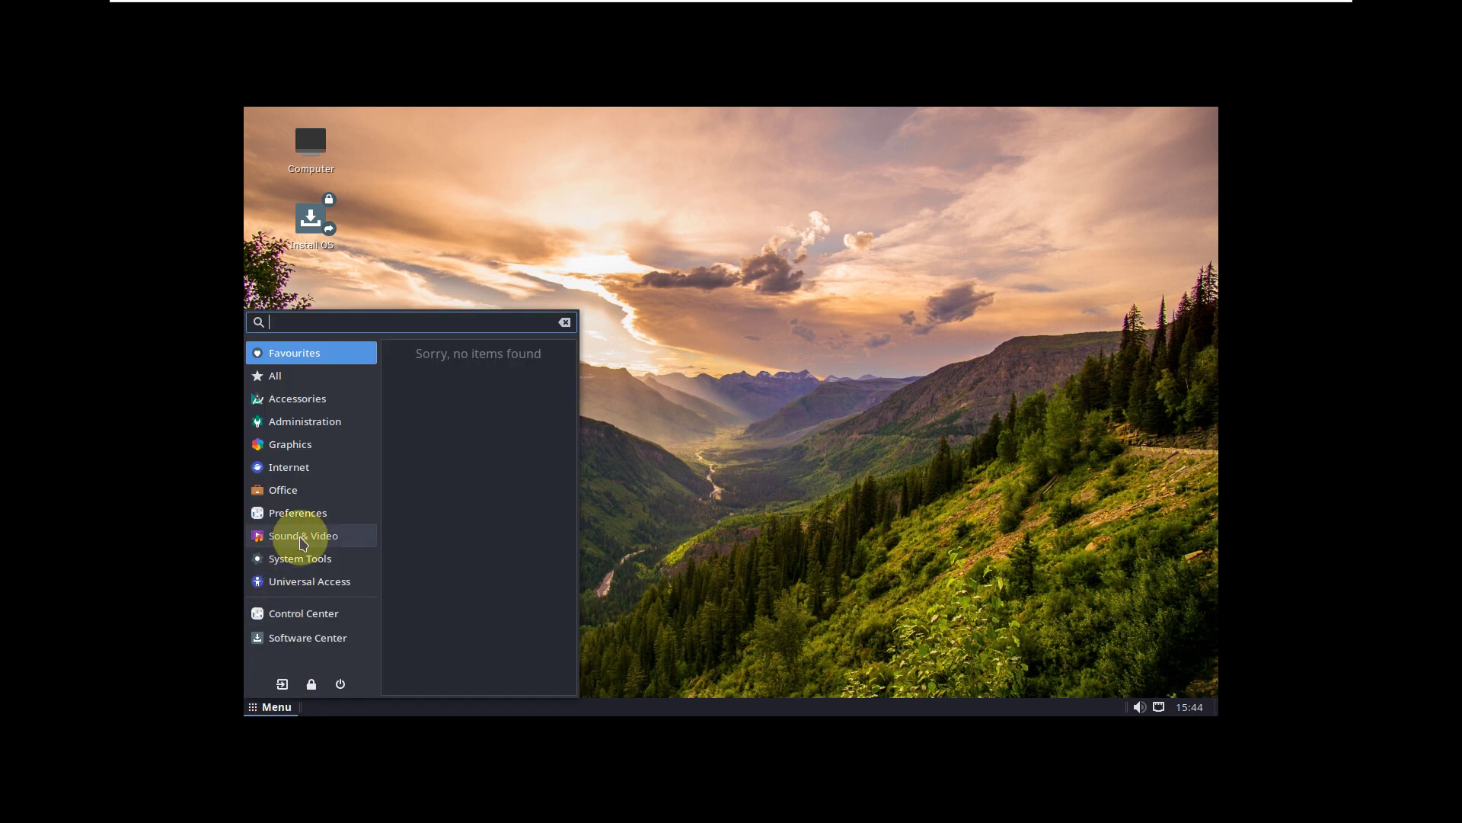
pyautogui.click(308, 562)
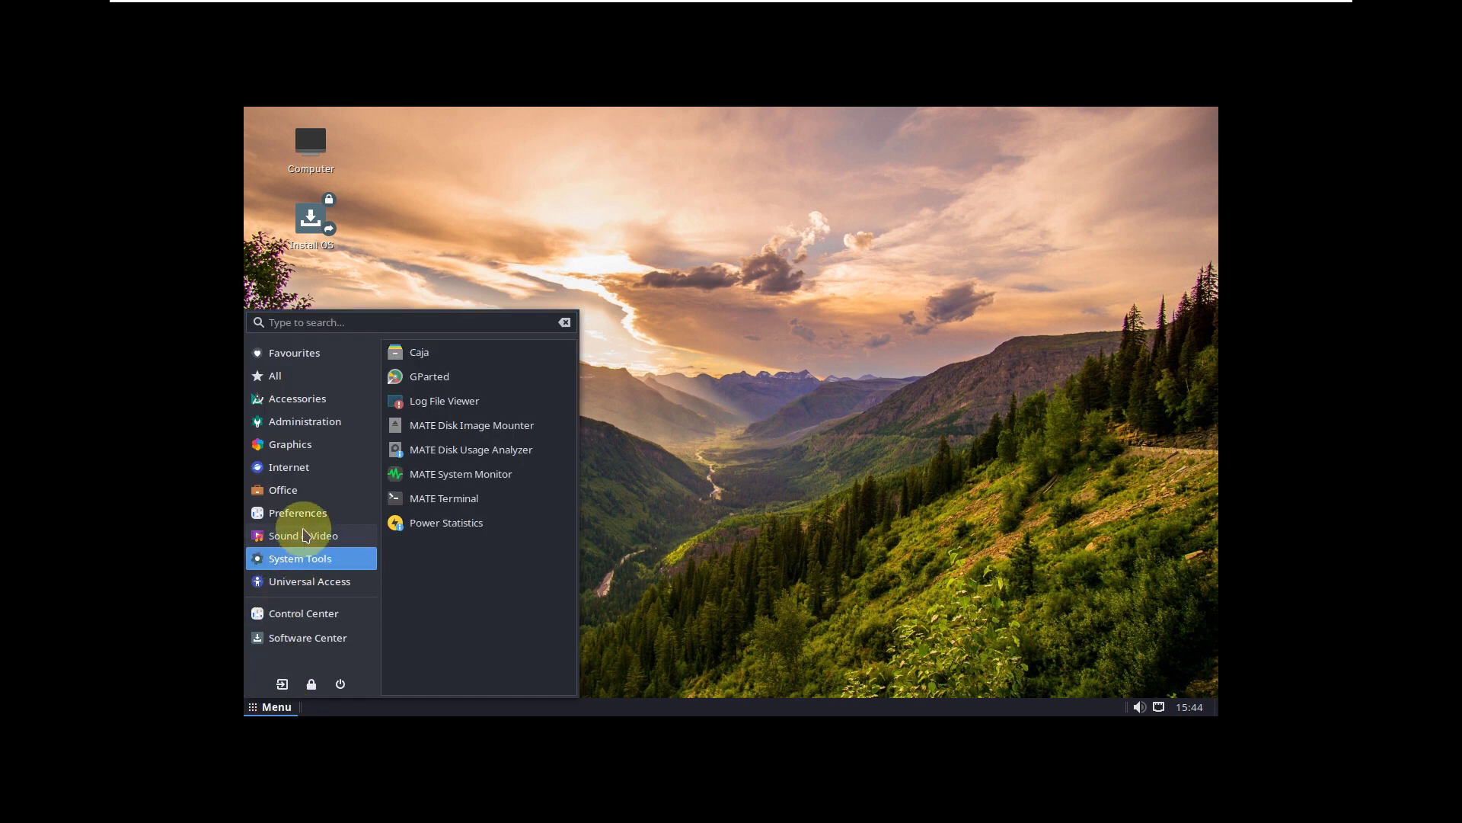
pyautogui.click(290, 512)
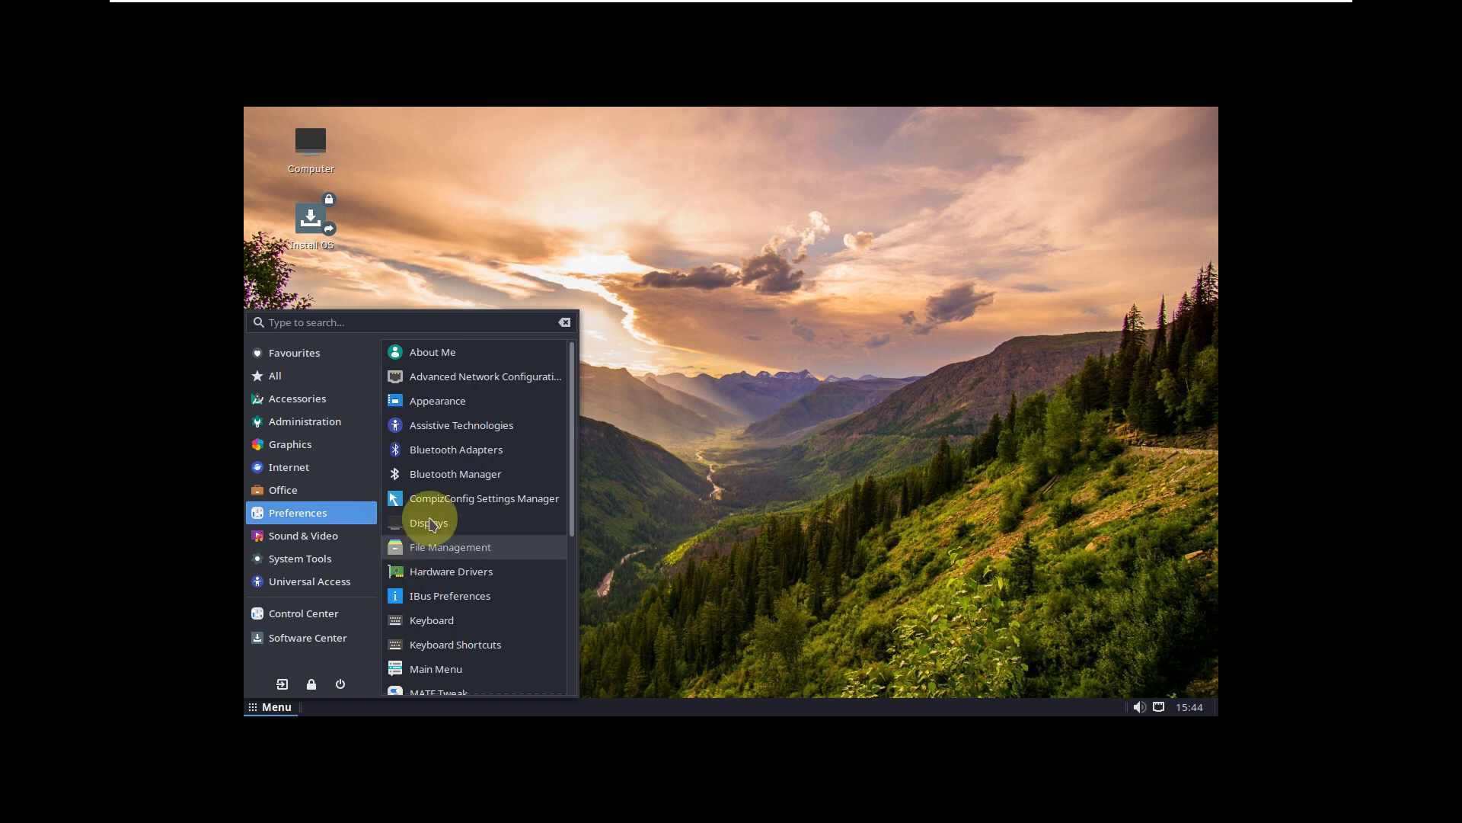
pyautogui.click(431, 524)
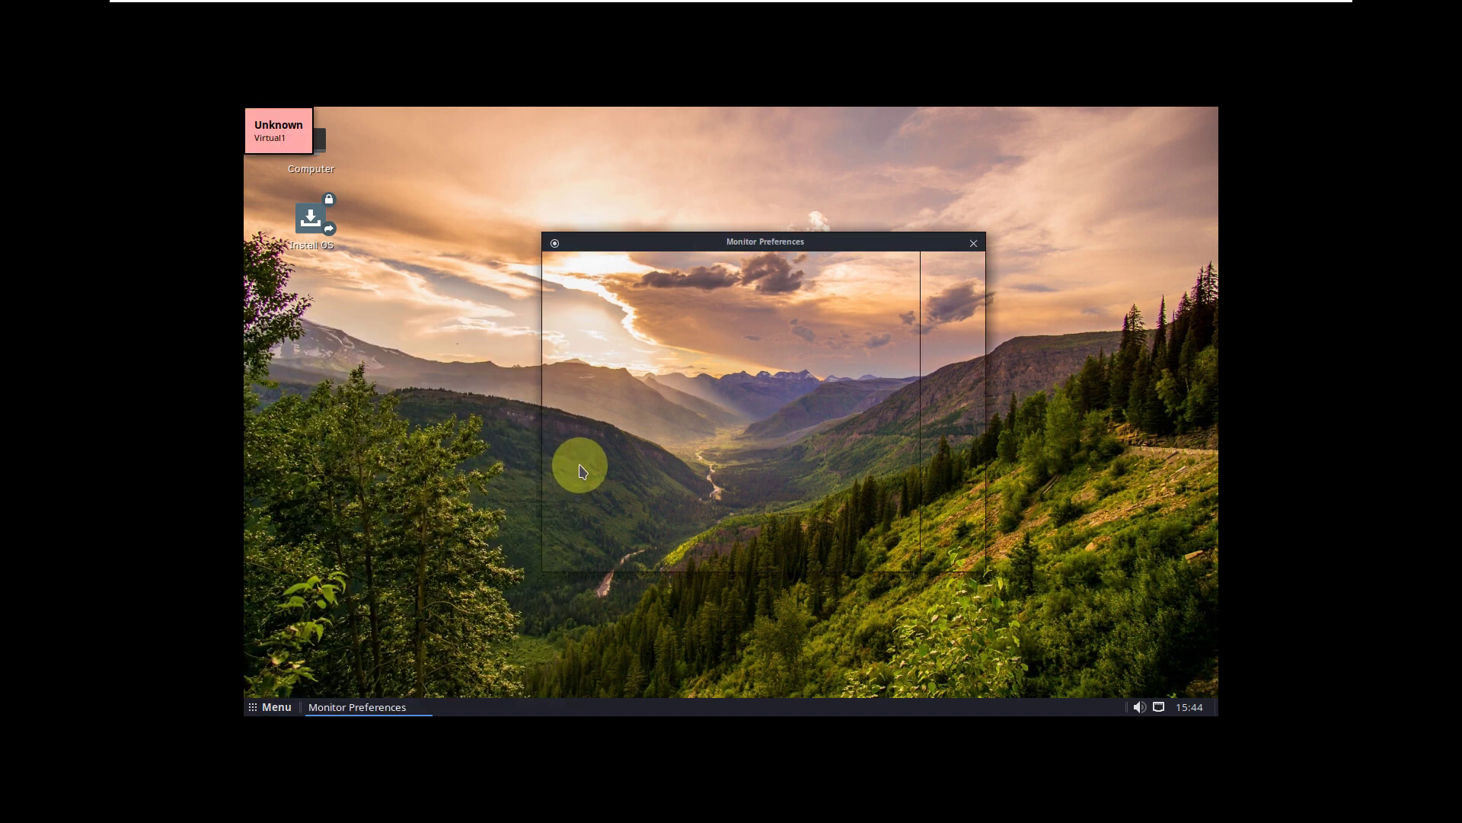
pyautogui.click(923, 335)
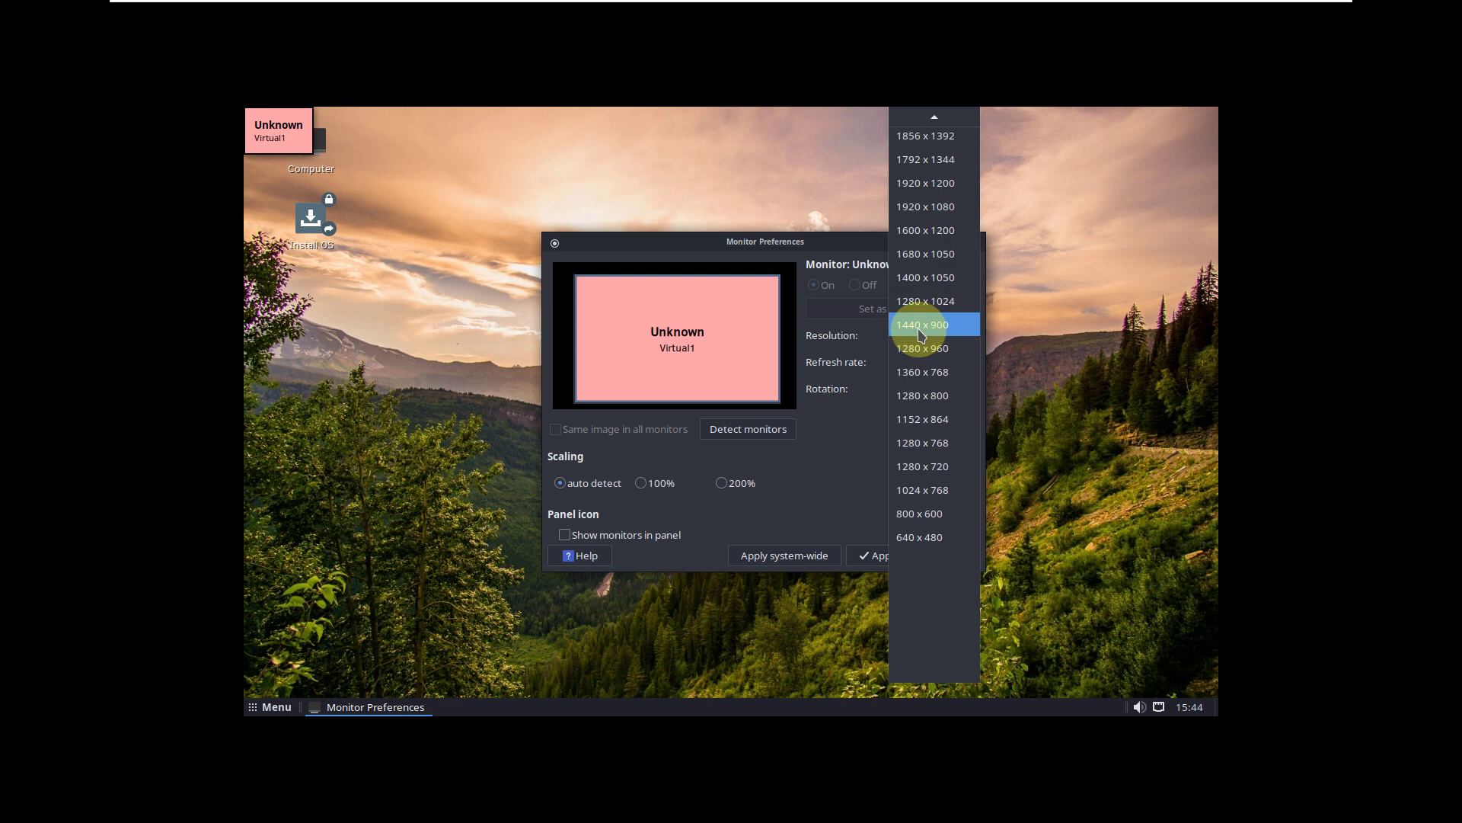
pyautogui.click(941, 206)
pyautogui.click(896, 553)
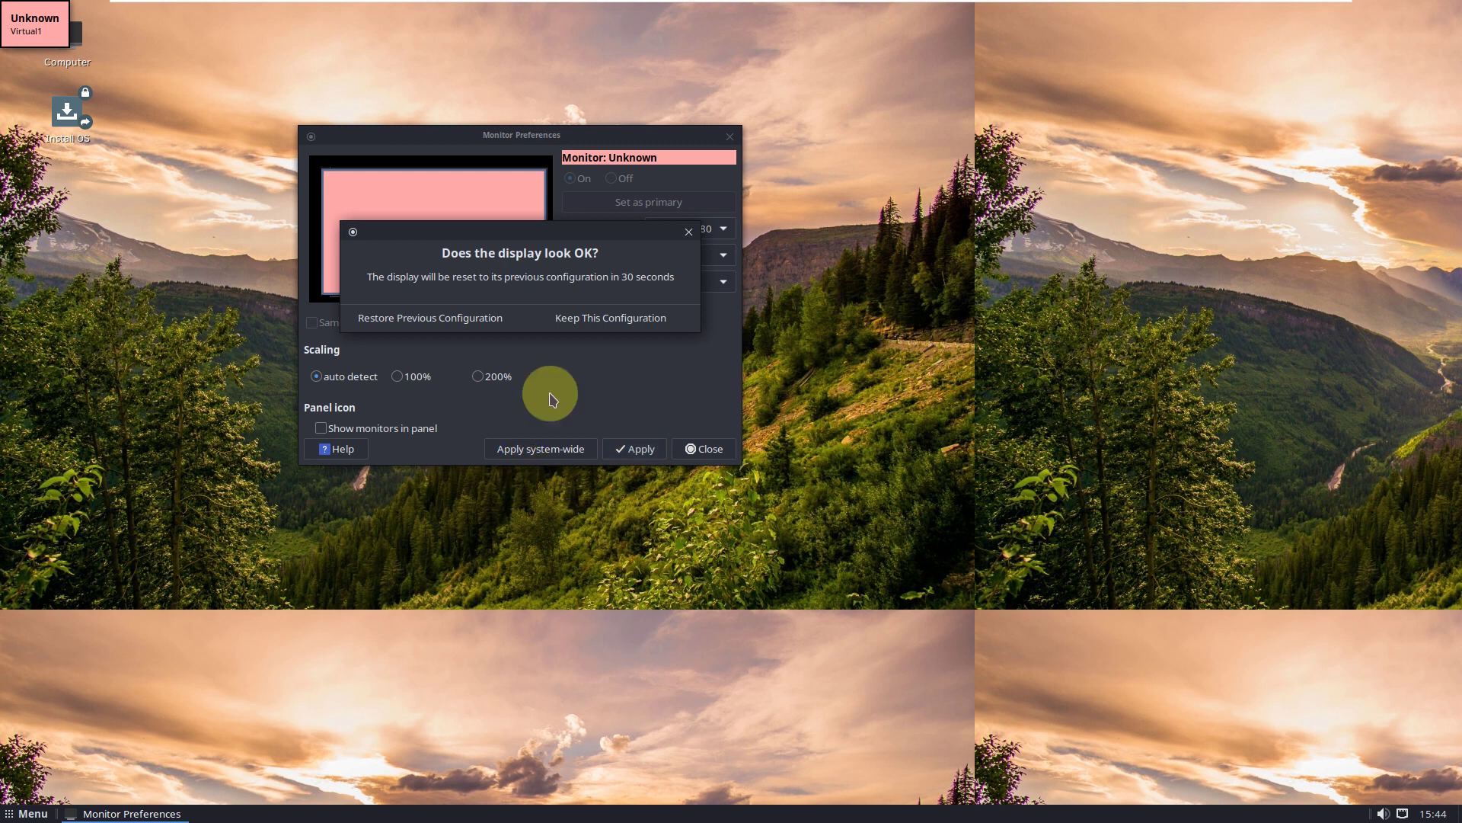
pyautogui.click(556, 326)
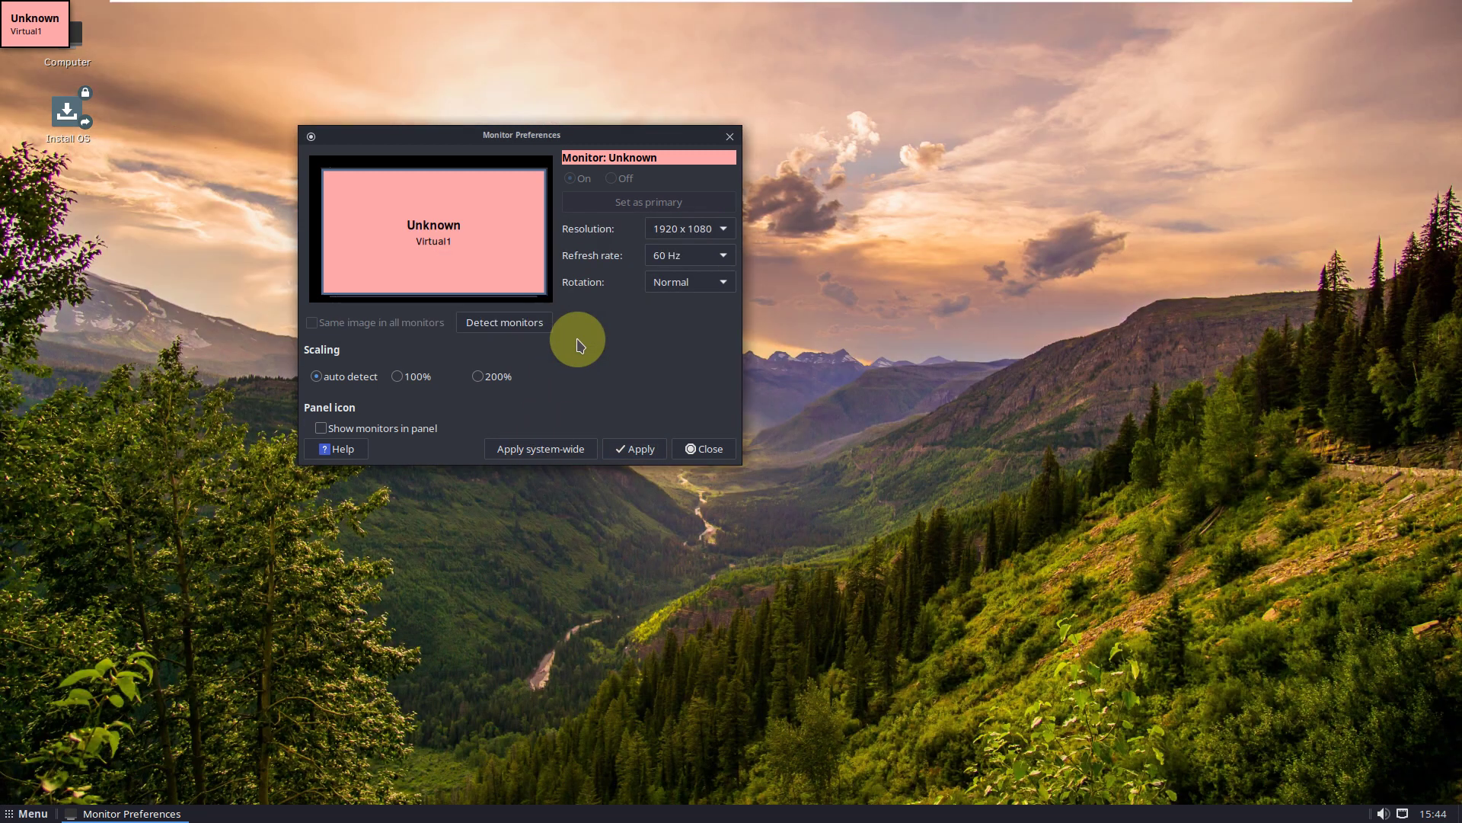
pyautogui.click(708, 449)
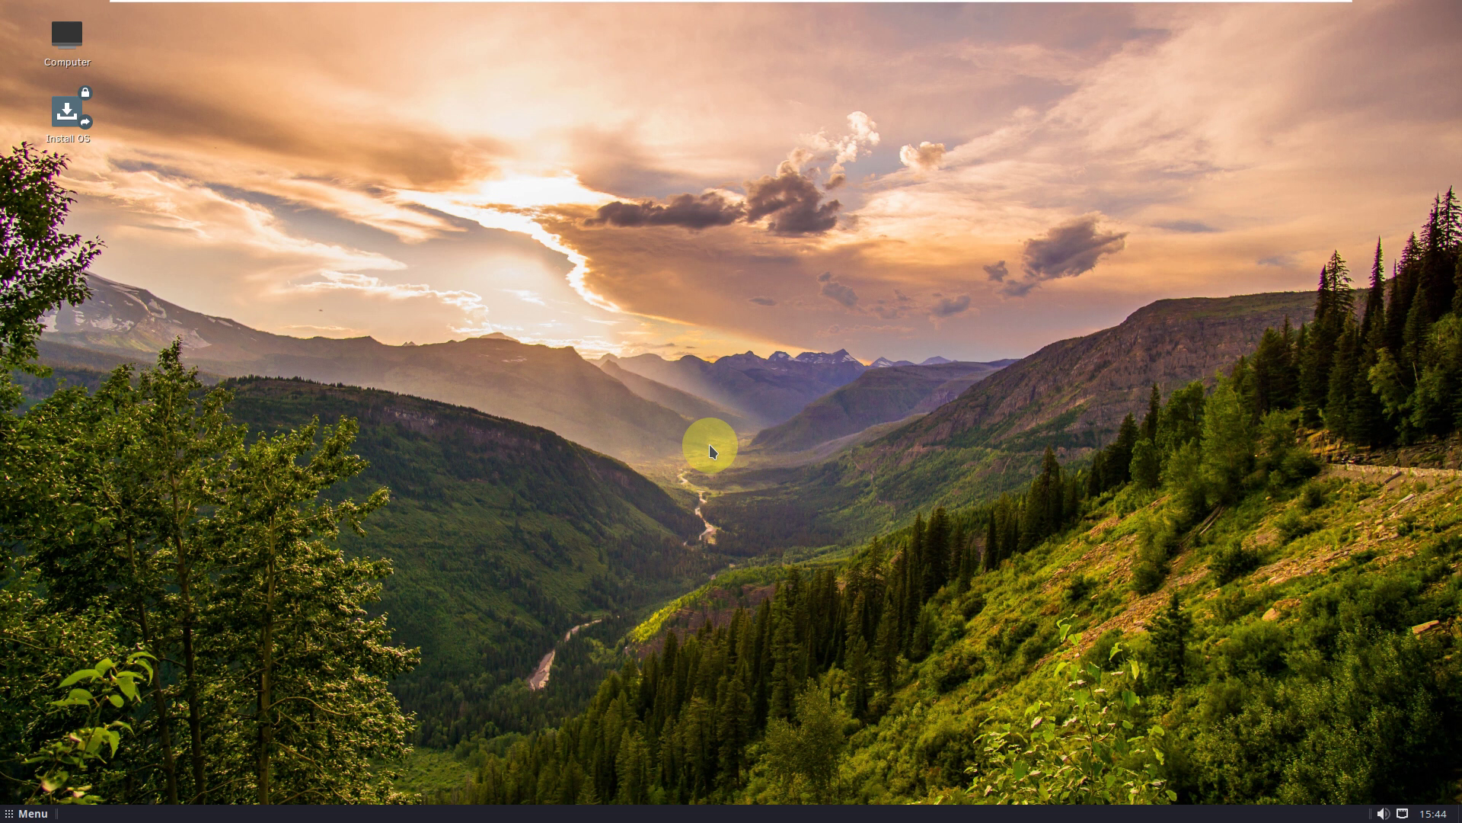
# Launch MATE System Monitor from the System Tools applications and show its system information
pyautogui.click(31, 812)
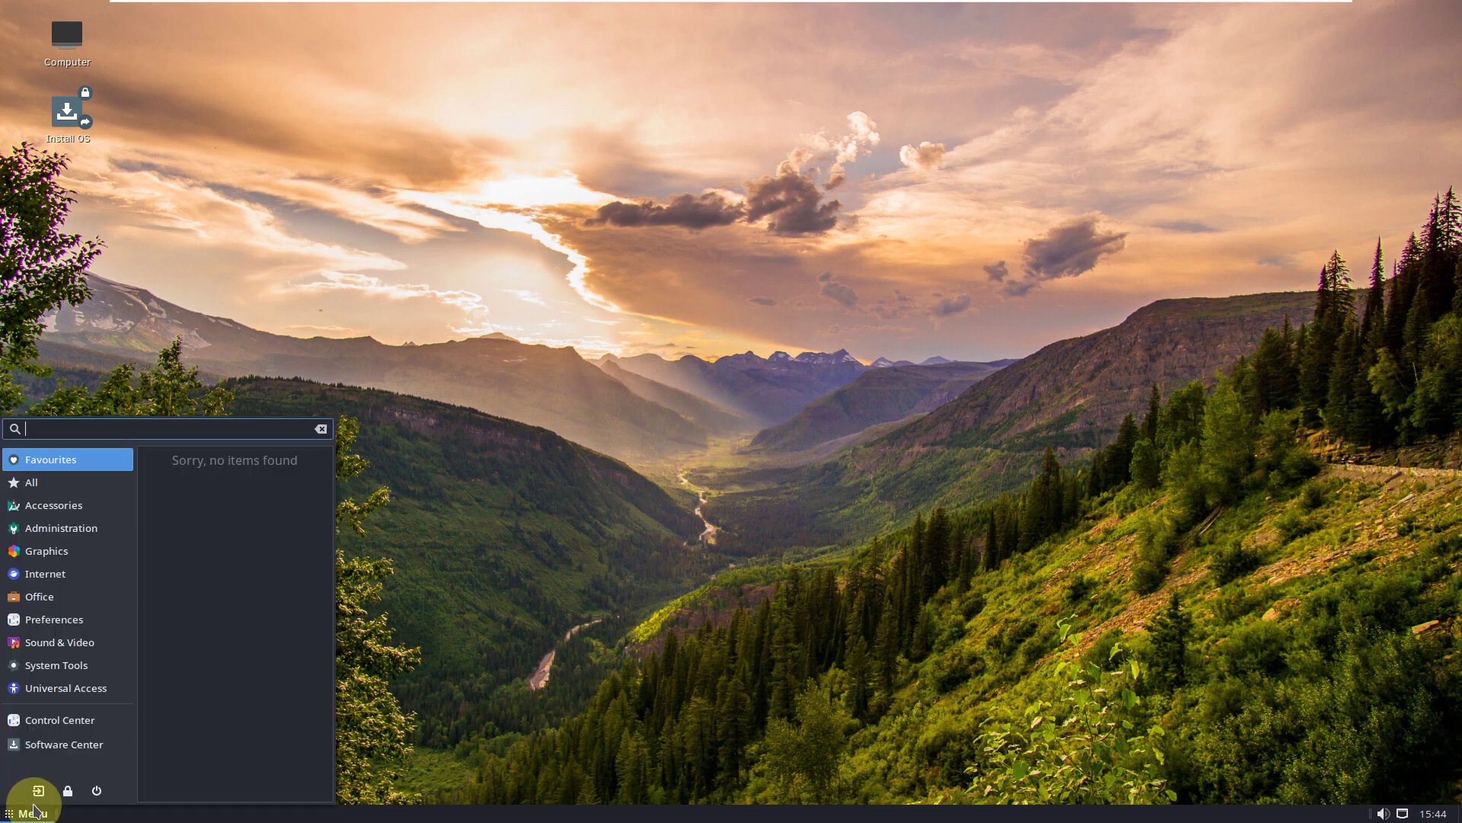
pyautogui.click(58, 619)
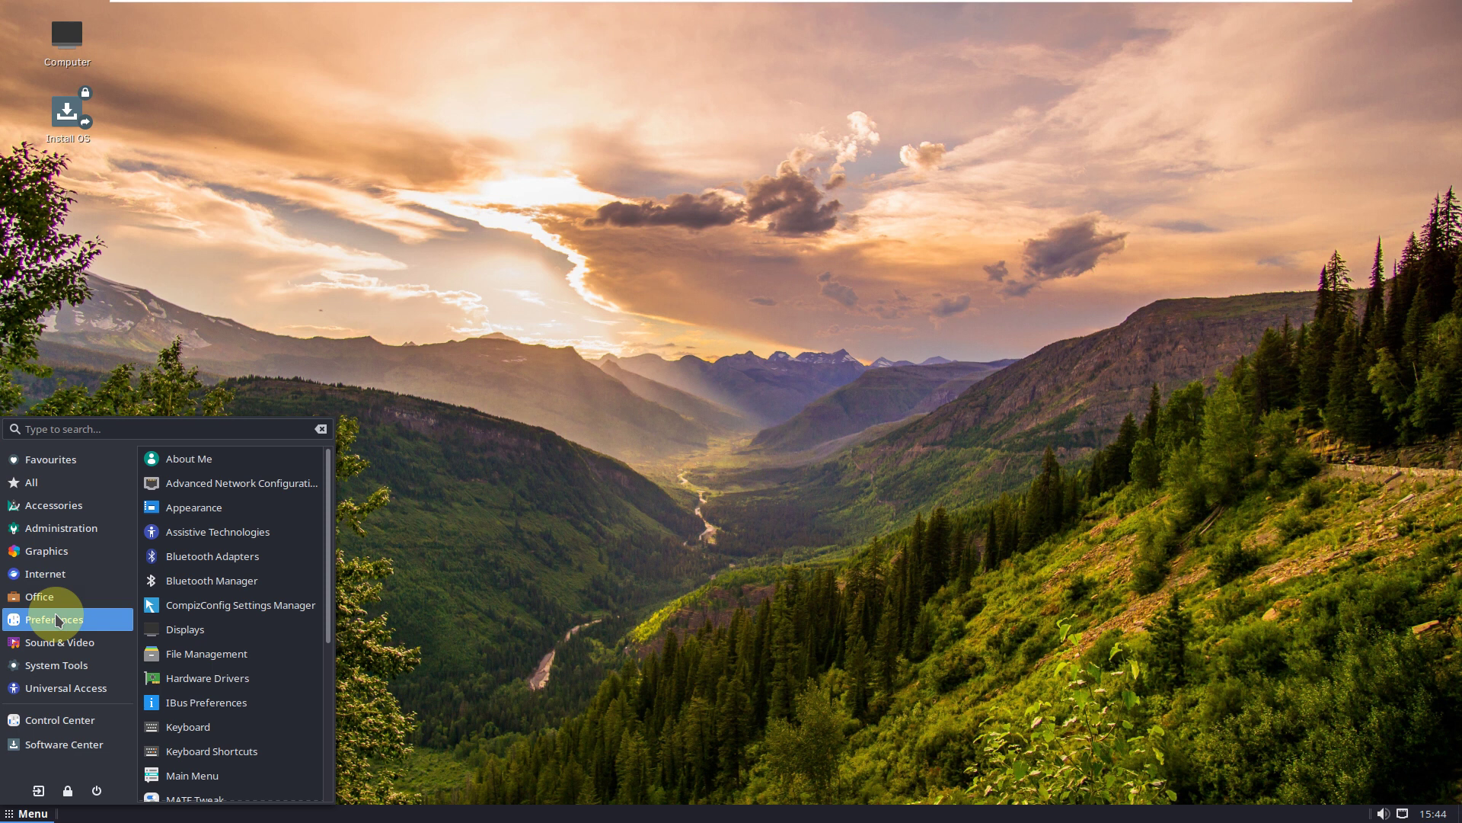
pyautogui.click(61, 665)
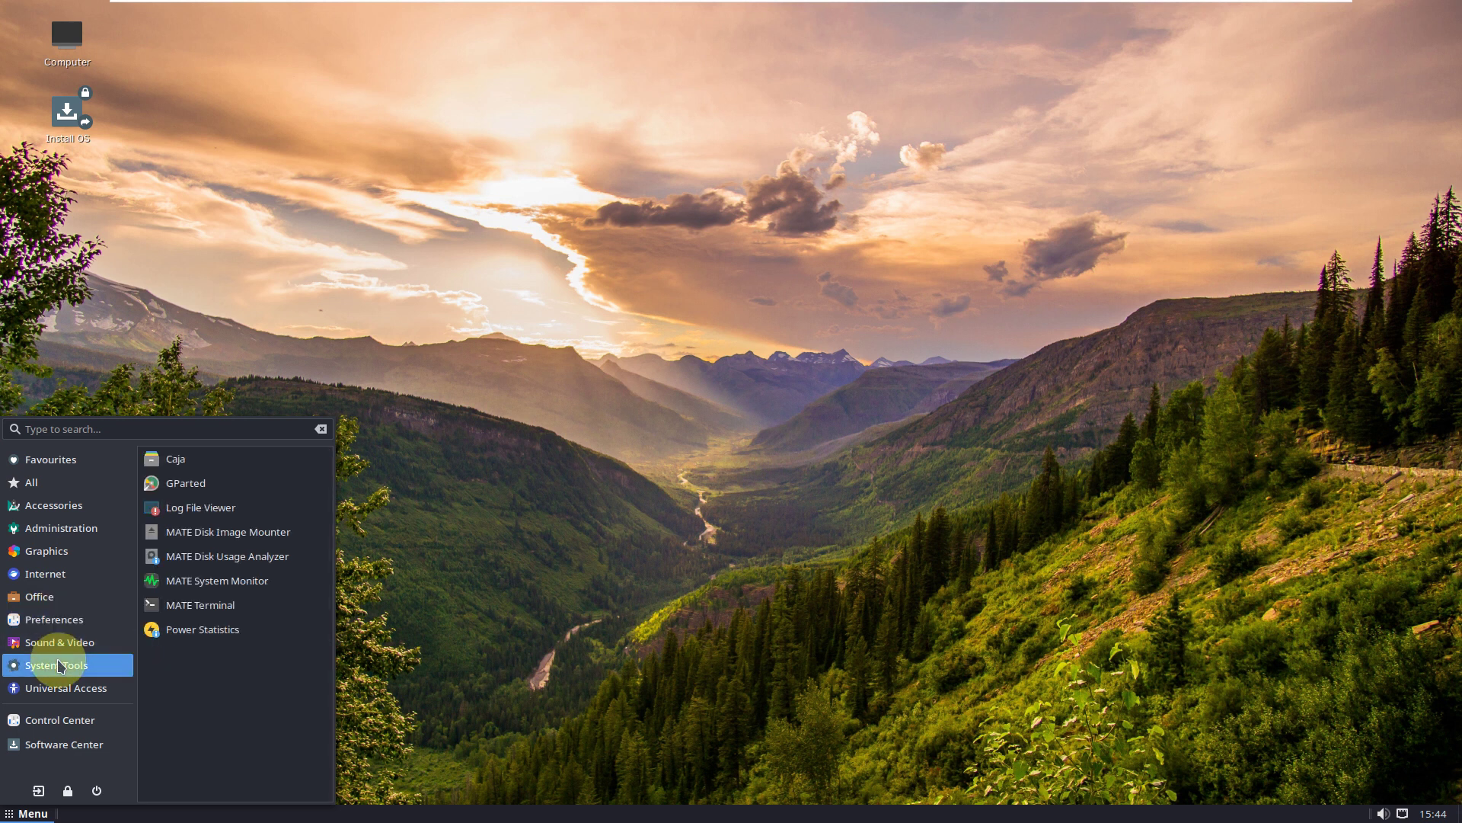
pyautogui.click(190, 585)
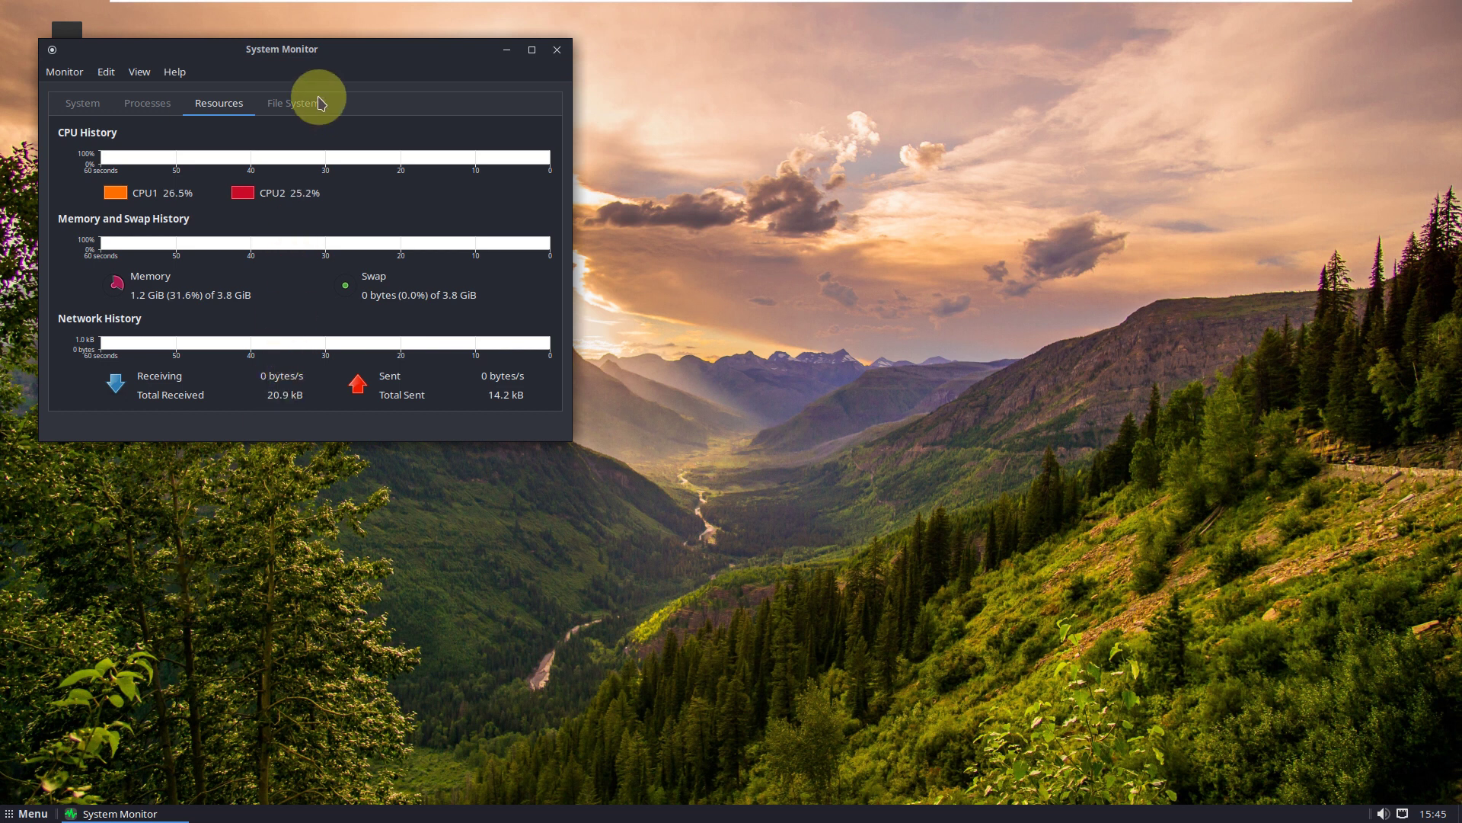
pyautogui.click(87, 105)
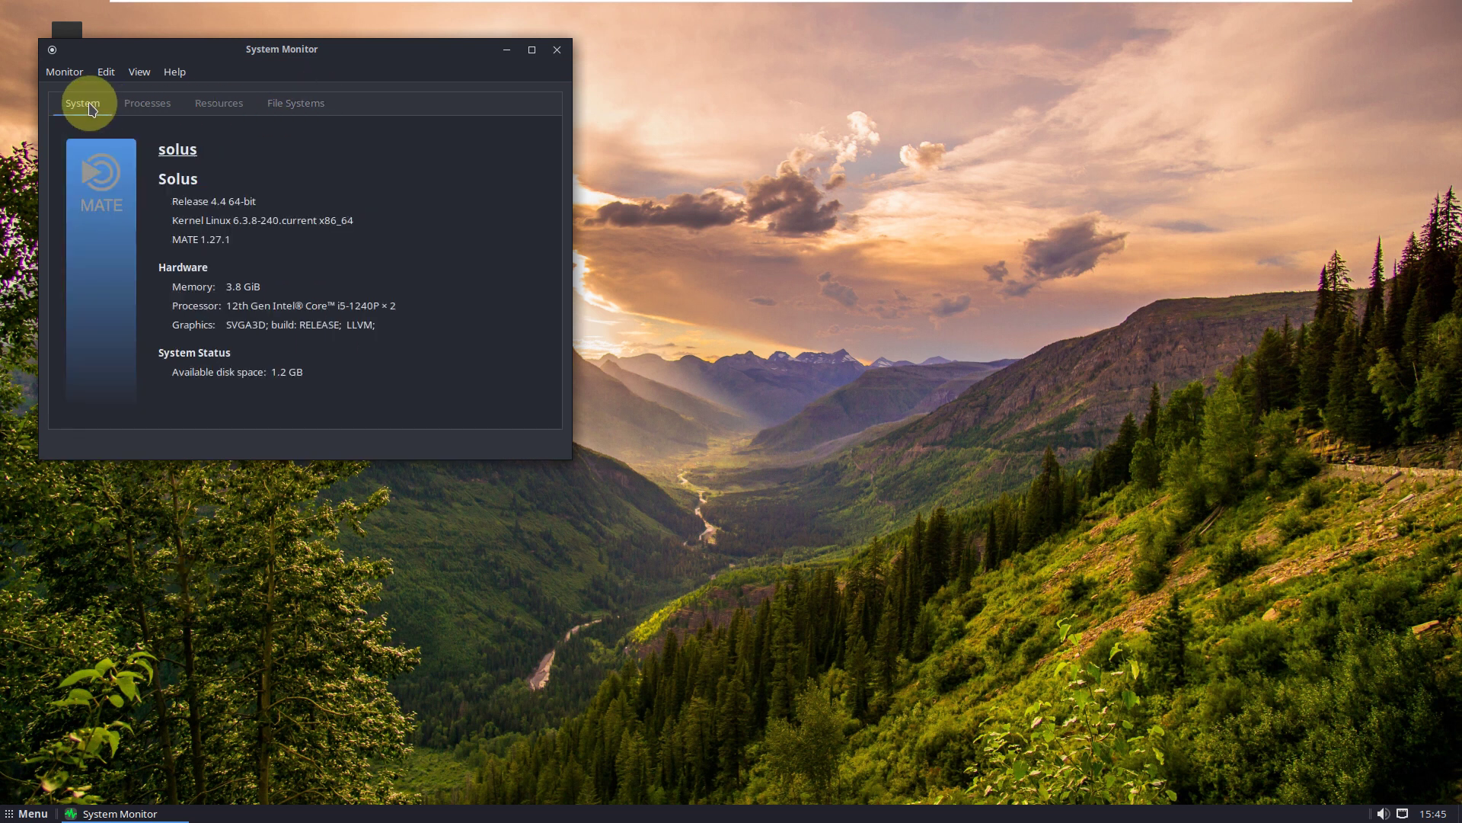
# Check the version and copyright details about System Monitor, and close the About window
pyautogui.click(176, 73)
pyautogui.click(190, 122)
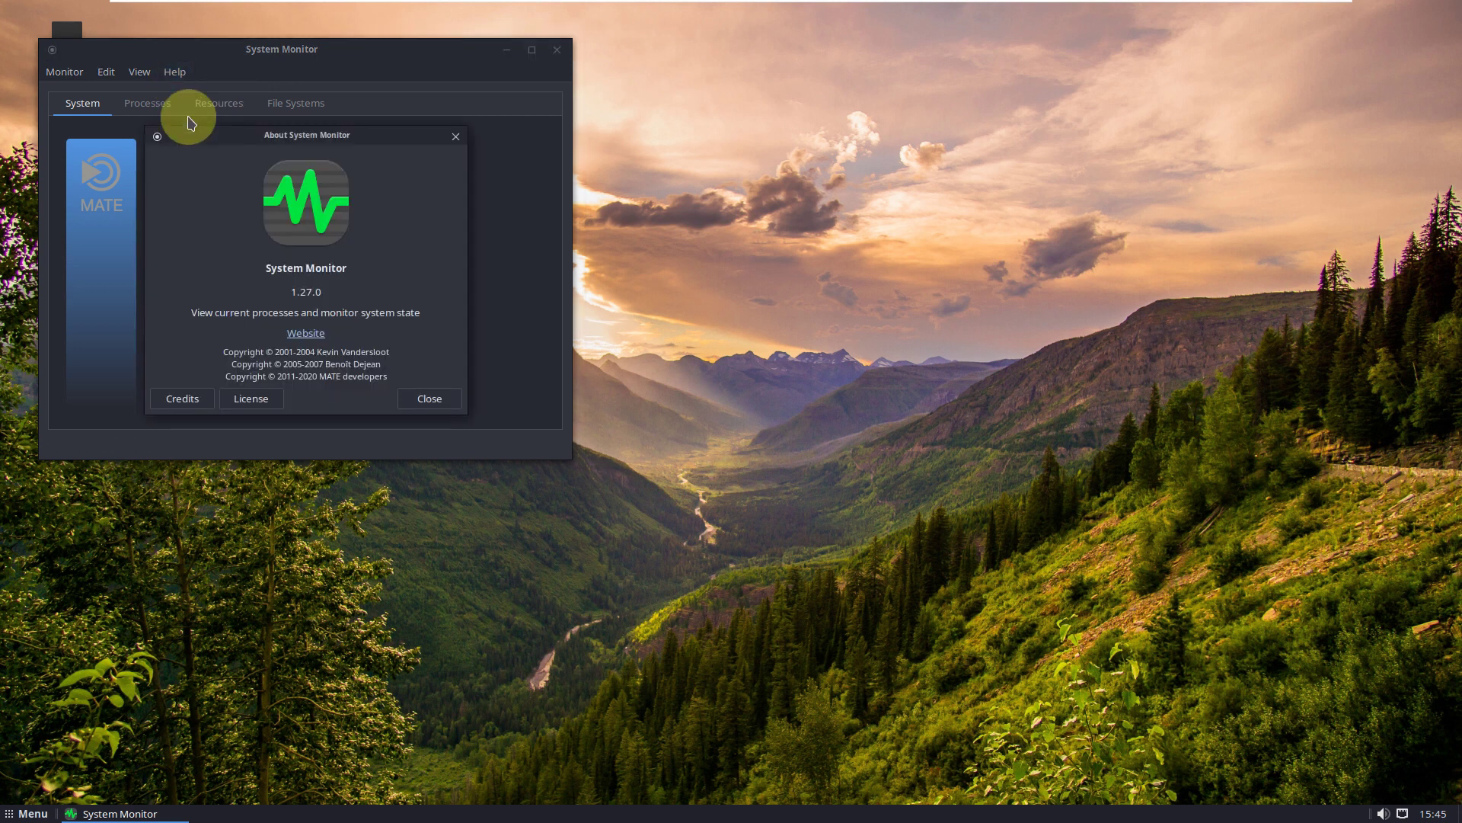
pyautogui.click(428, 399)
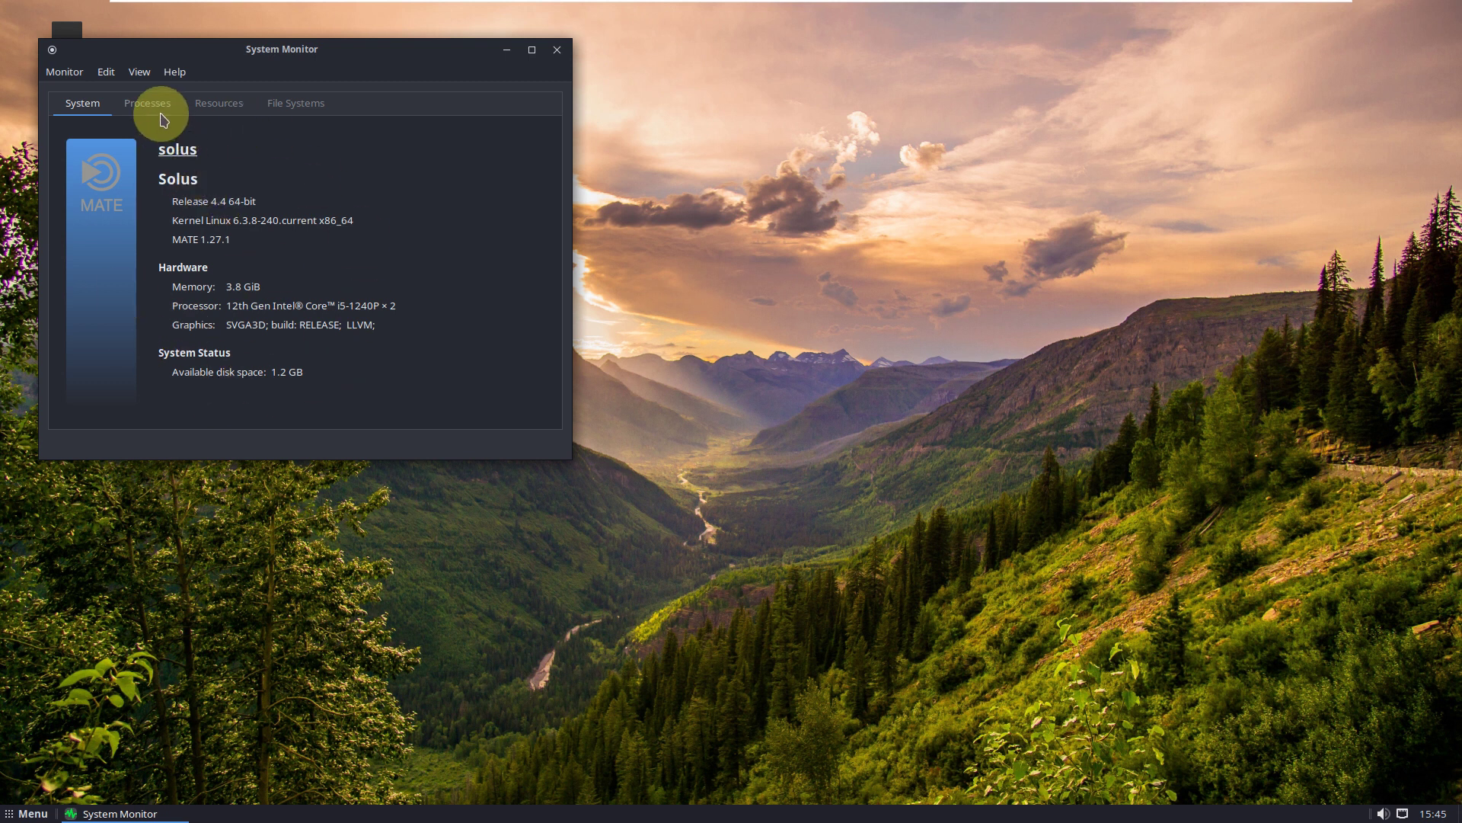
# Maximize the System Monitor window and look through the whole list of running processes
pyautogui.click(532, 51)
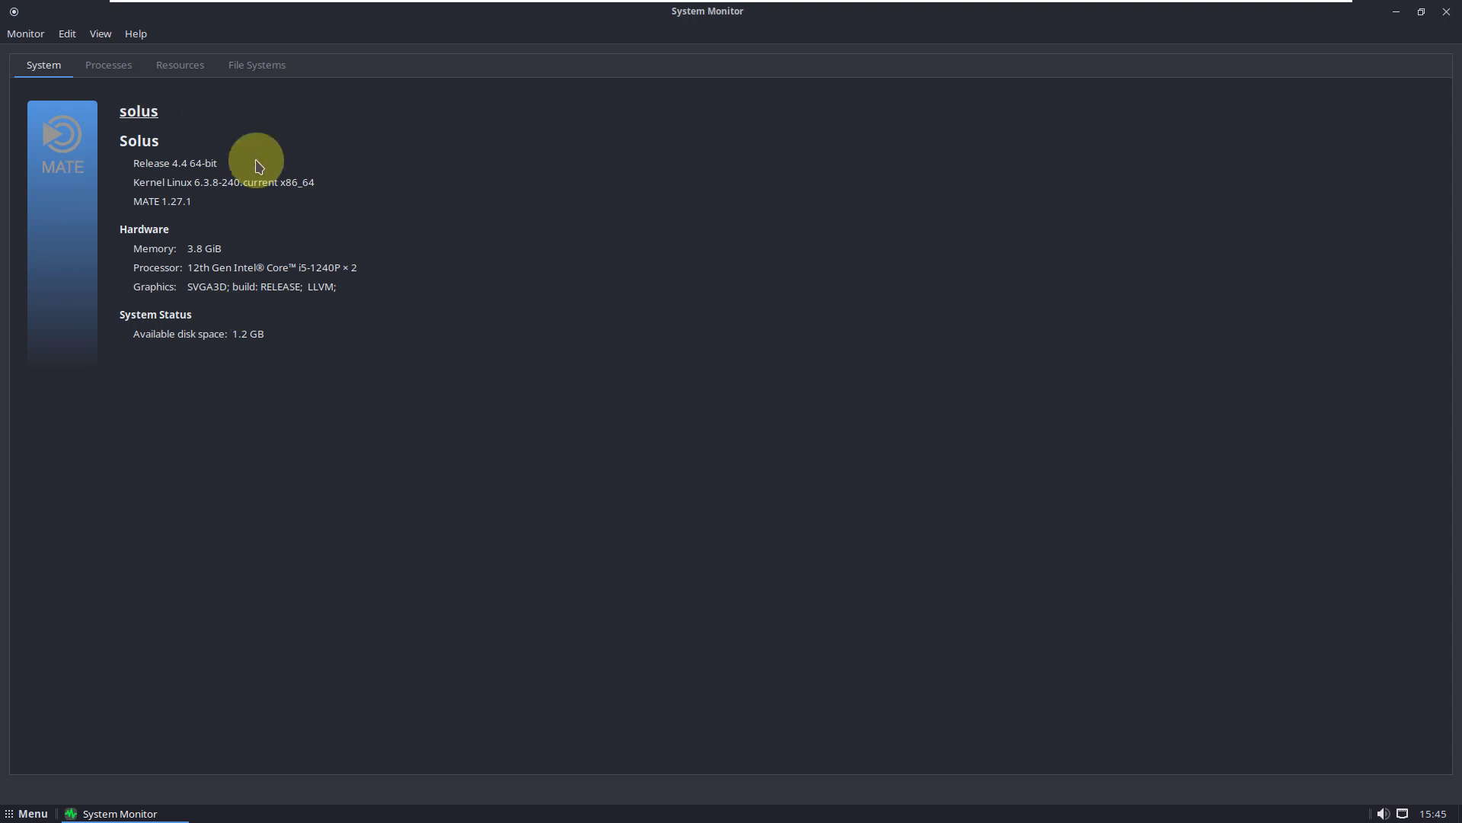
pyautogui.click(102, 70)
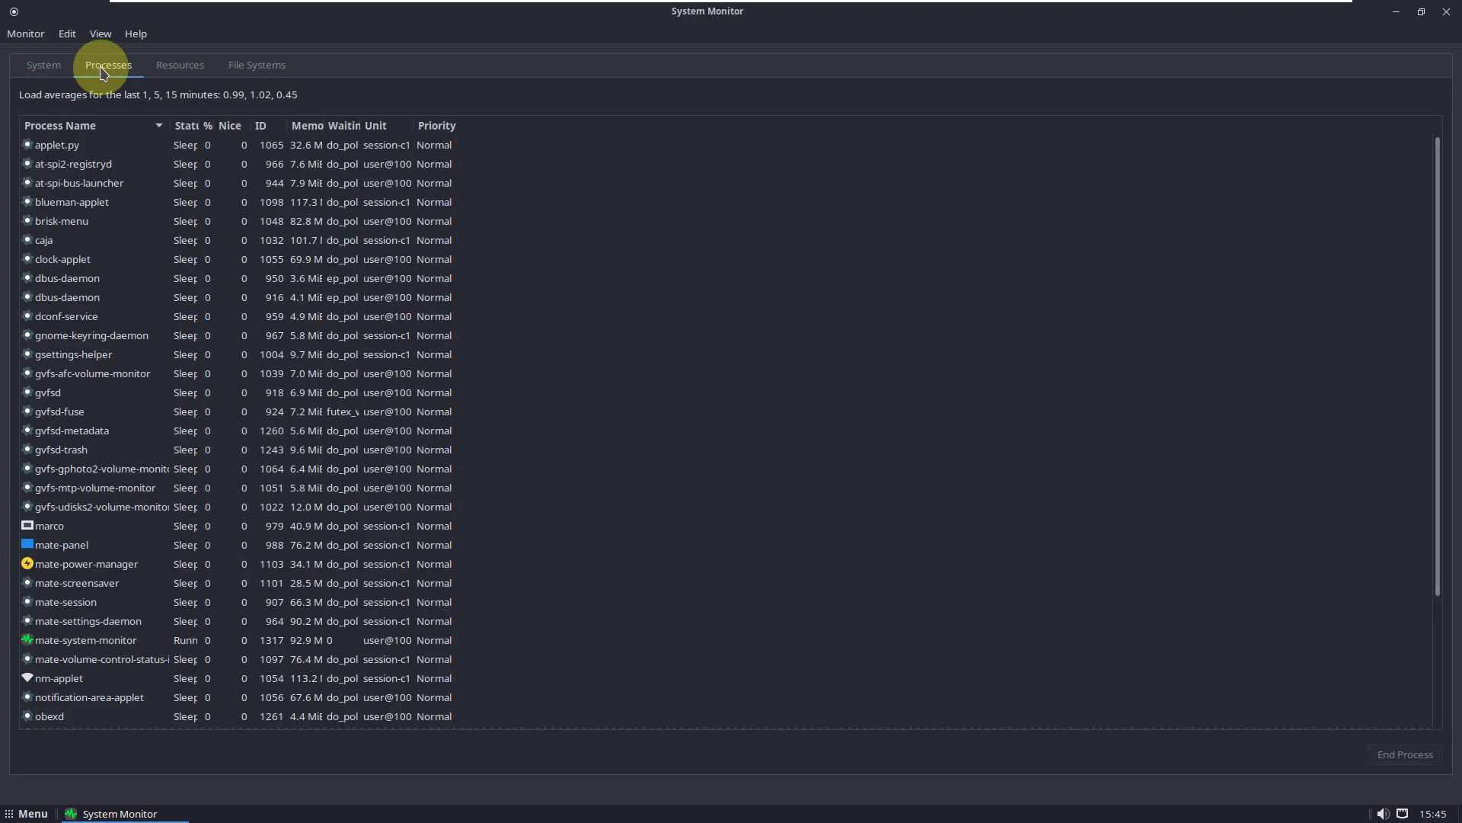
pyautogui.scroll(-5, 541, 358)
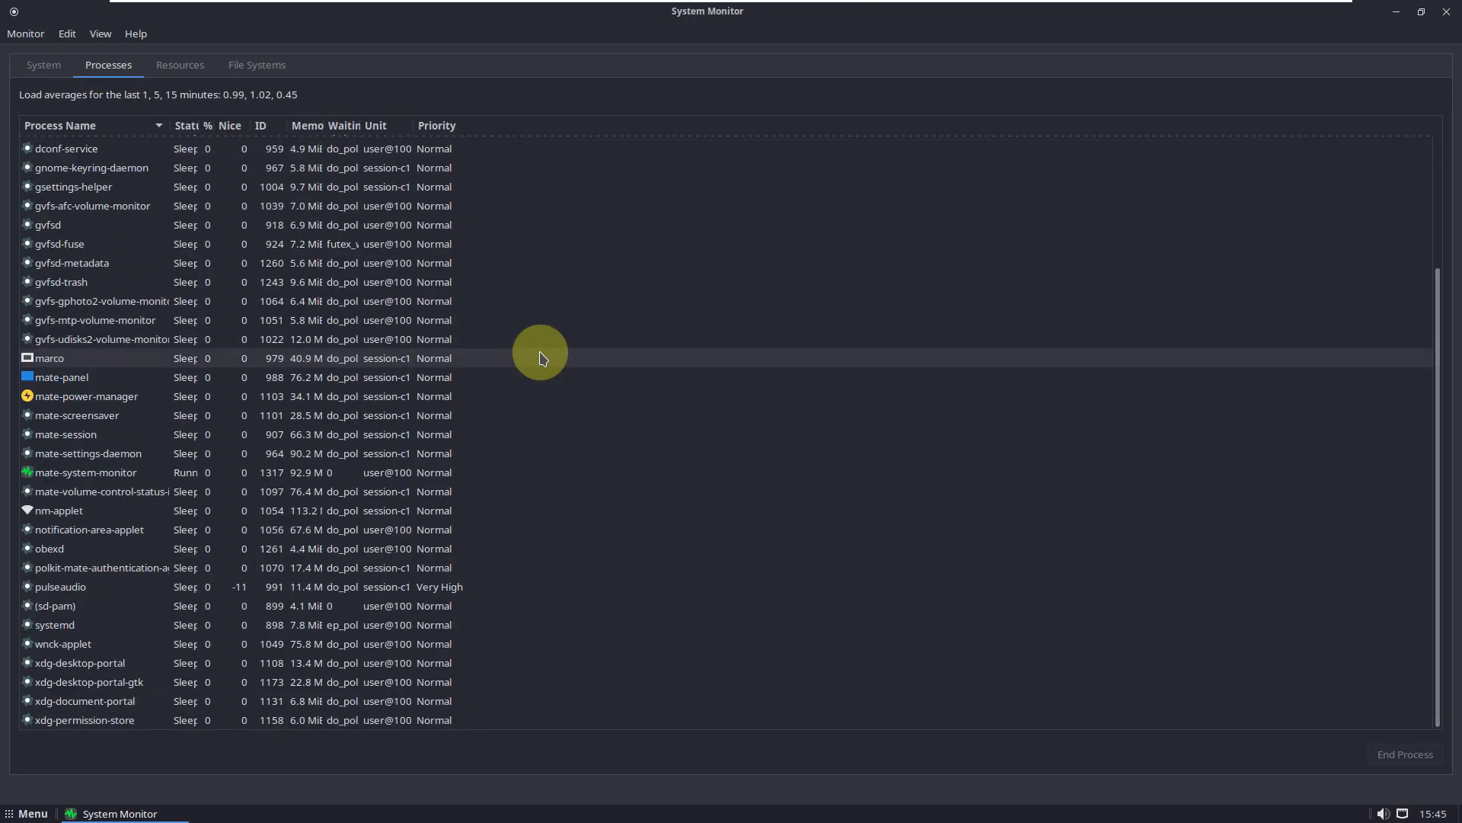
pyautogui.scroll(5, 541, 358)
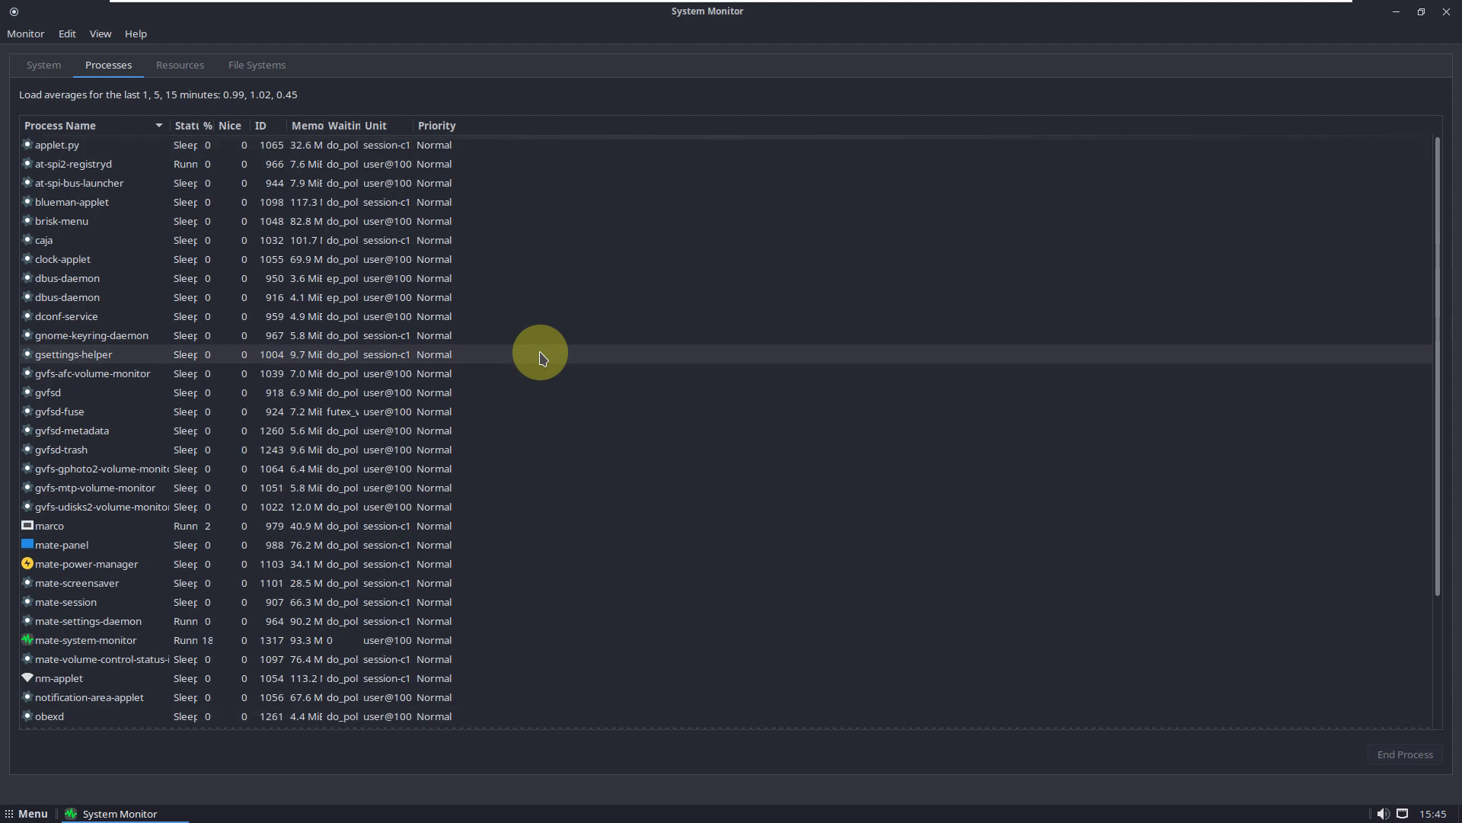
pyautogui.scroll(-5, 540, 357)
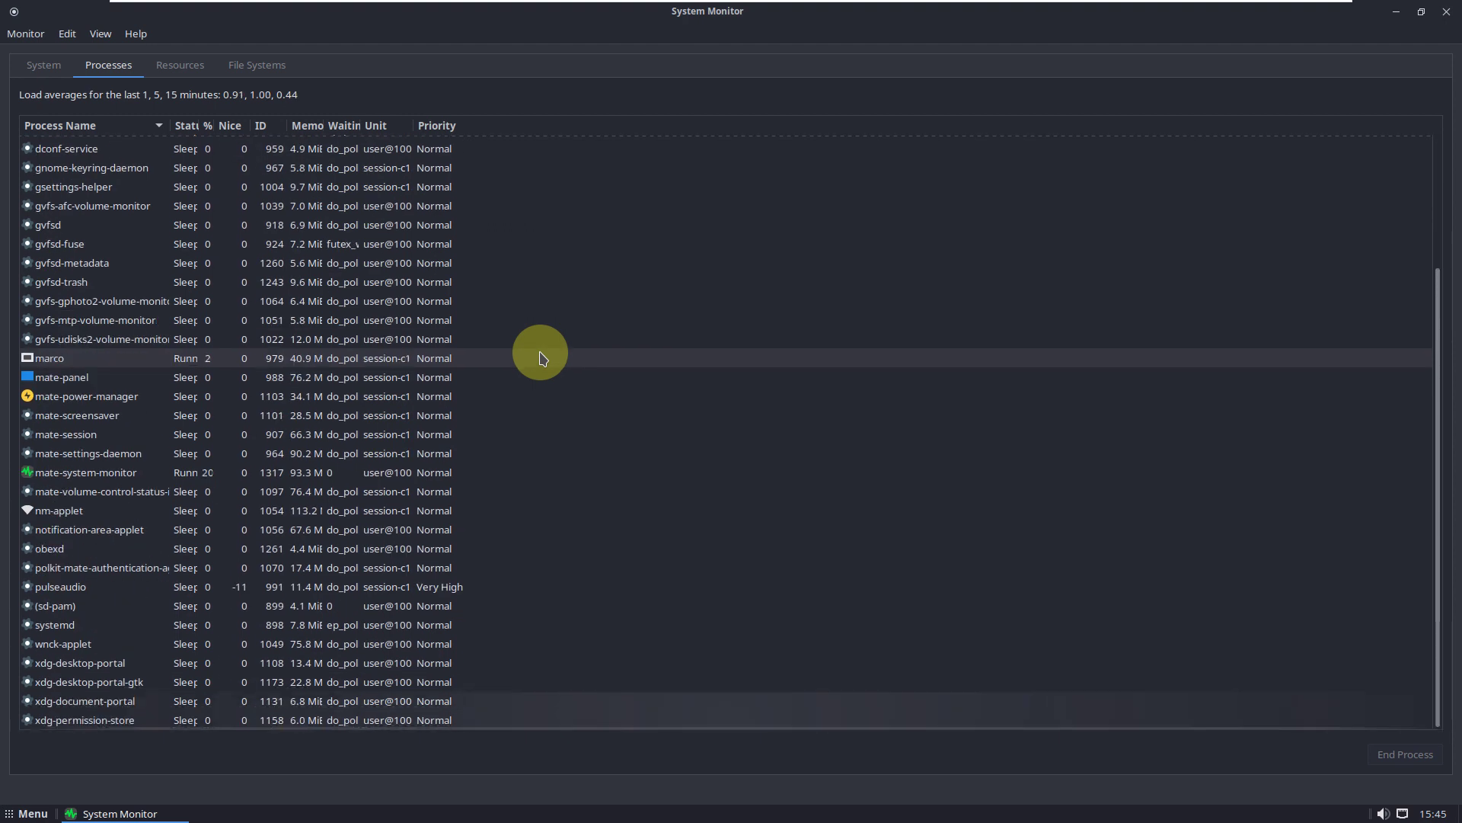
# Show the resource graphs and change the CPU2 graph colour to green
pyautogui.click(189, 72)
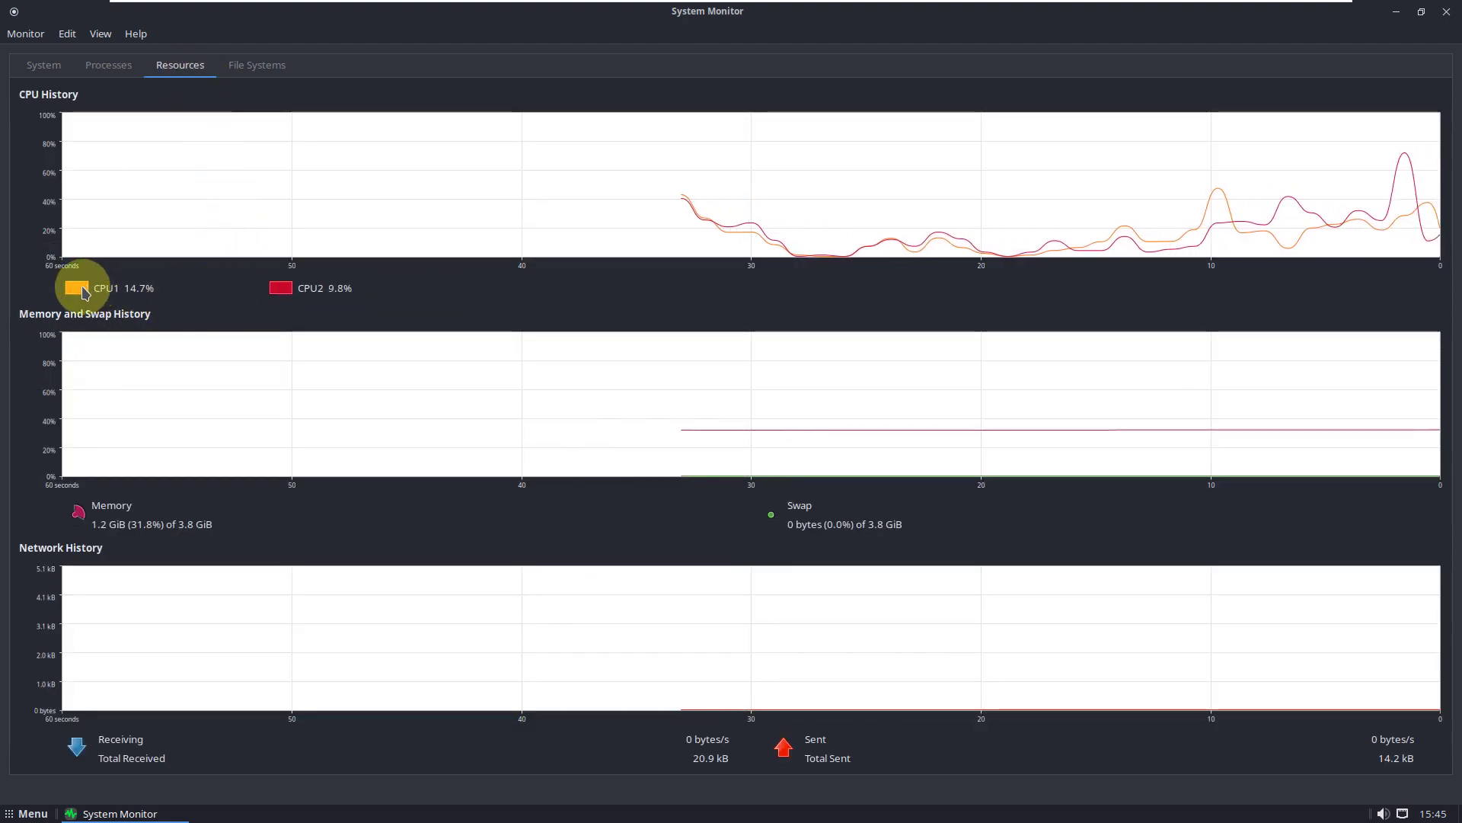
pyautogui.click(280, 289)
pyautogui.click(613, 391)
pyautogui.click(880, 532)
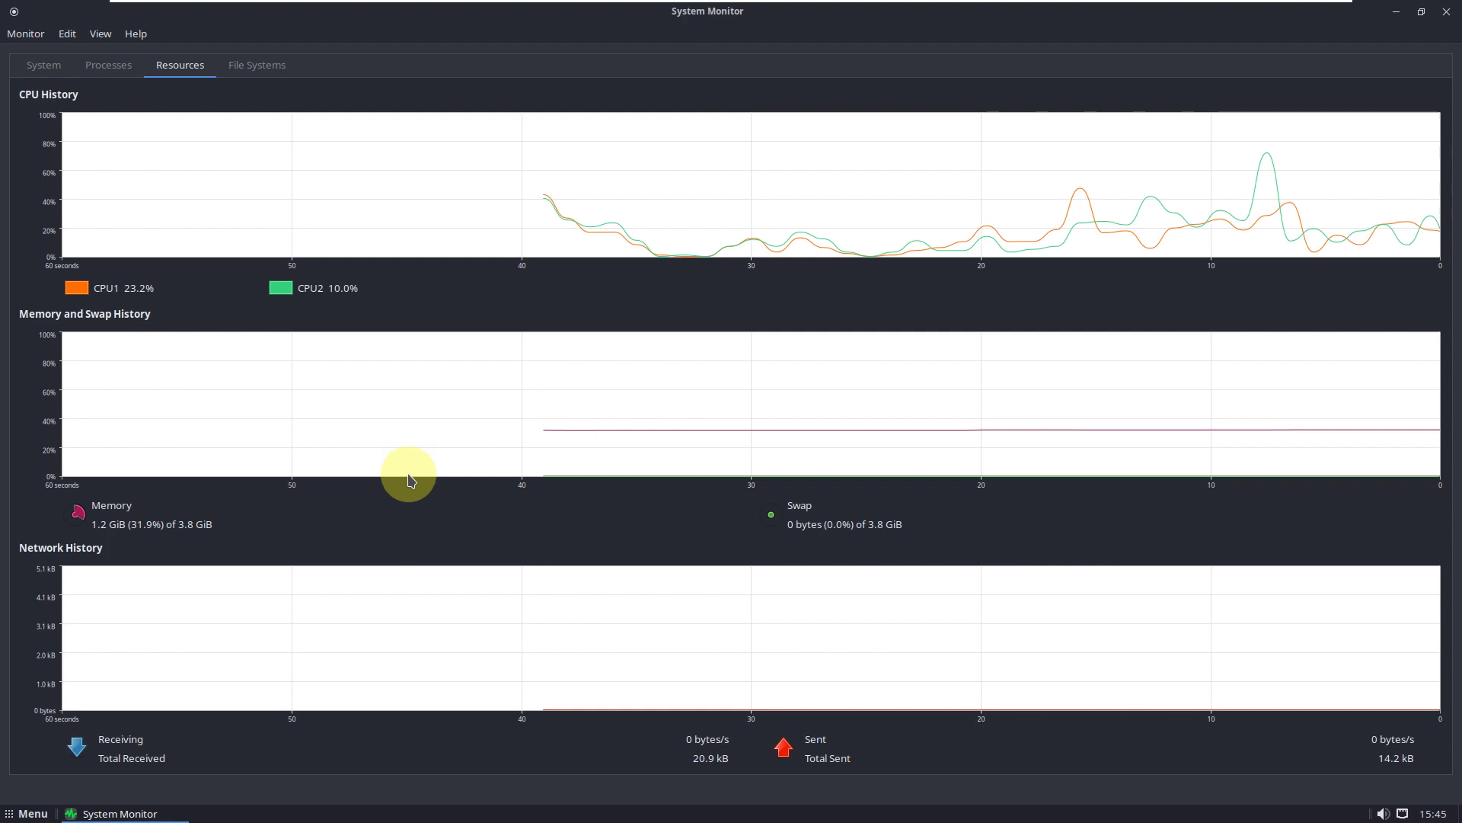
# Change the Memory graph colour to green
pyautogui.click(79, 512)
pyautogui.click(613, 366)
pyautogui.click(878, 531)
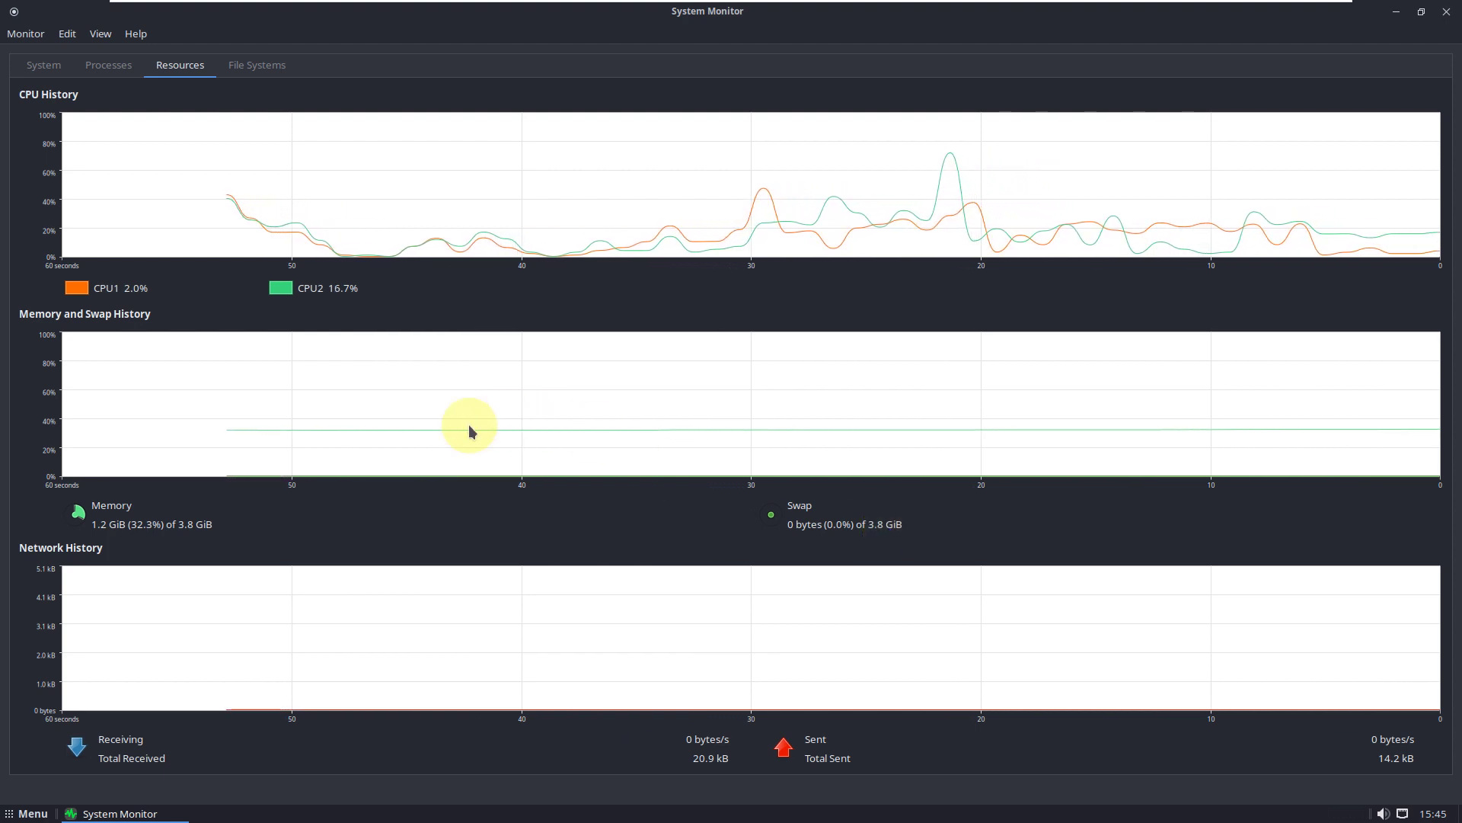
# Examine the file systems, and revisit the resource graphs, process list and system information in System Monitor
pyautogui.click(245, 70)
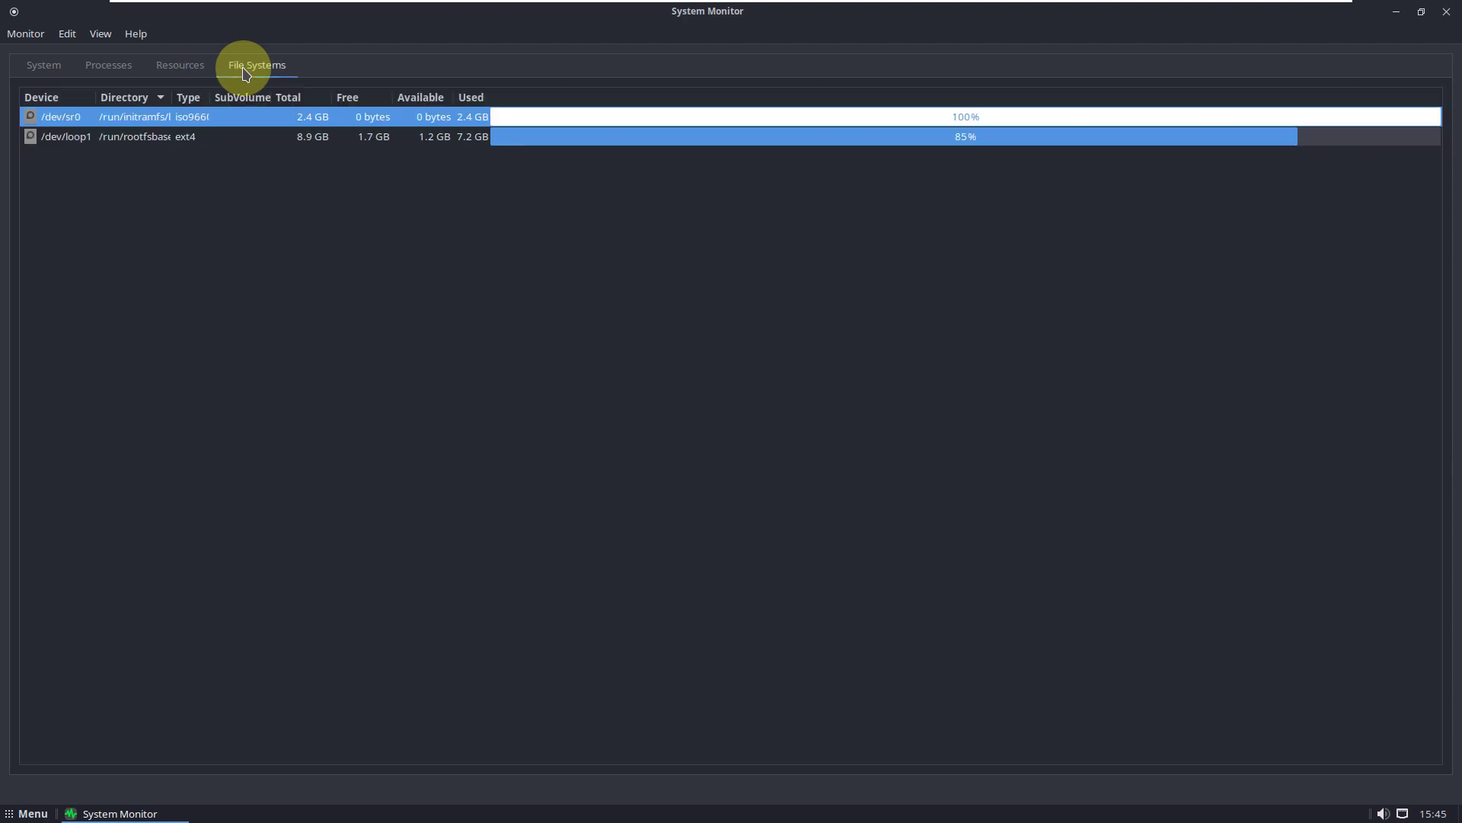
pyautogui.click(164, 73)
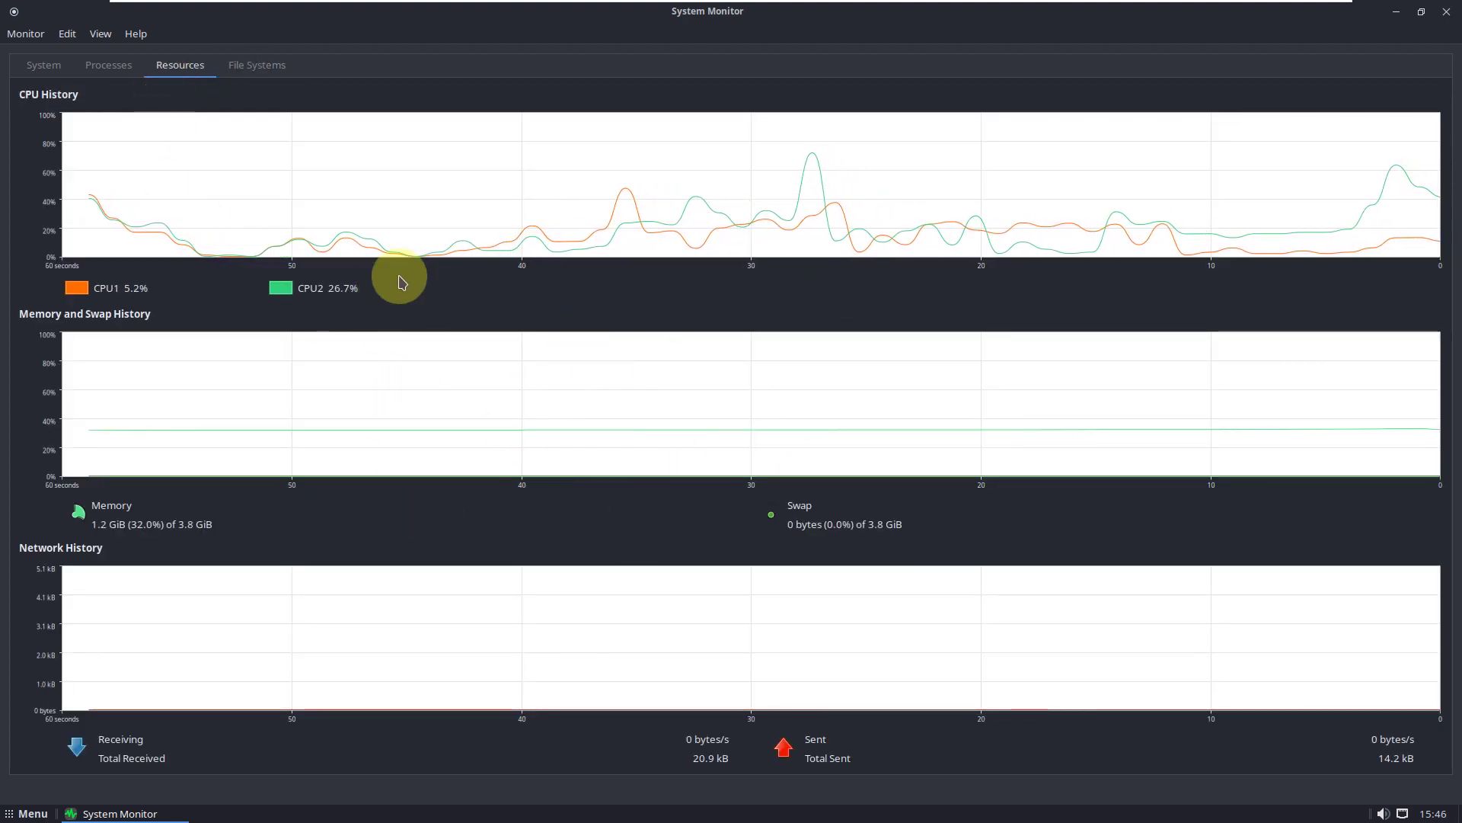
pyautogui.click(108, 67)
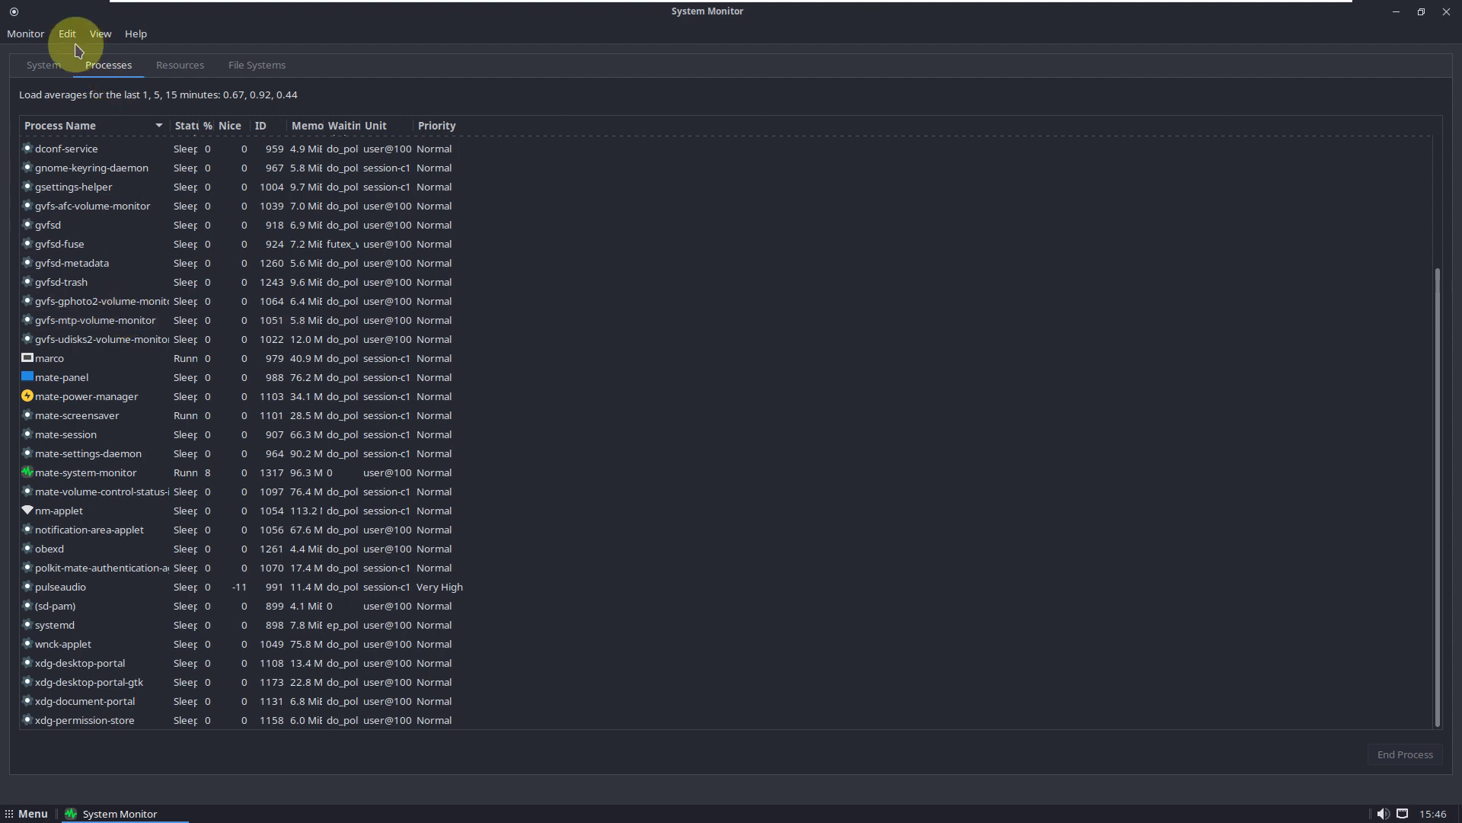
pyautogui.click(45, 61)
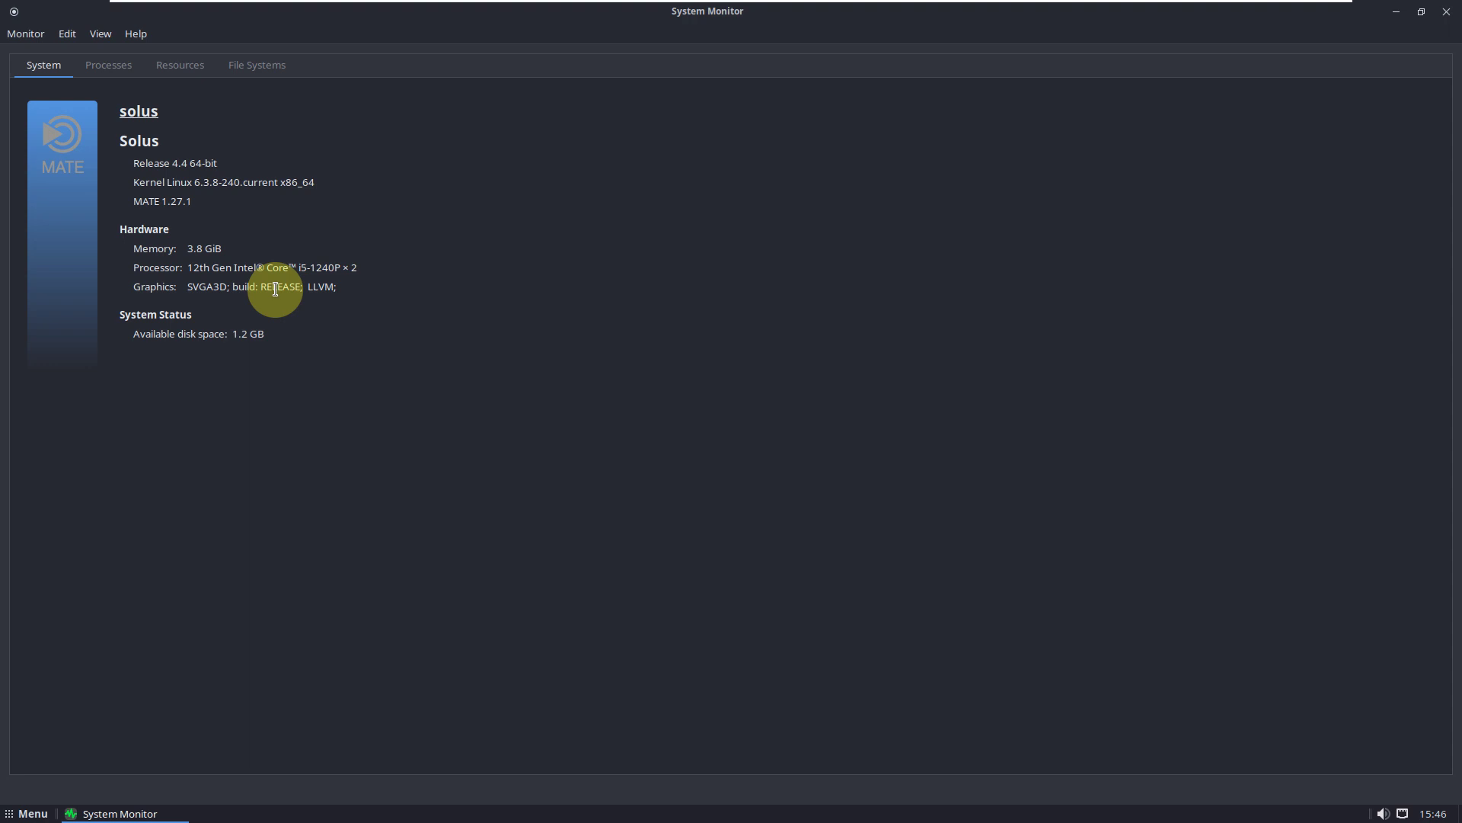
pyautogui.click(91, 64)
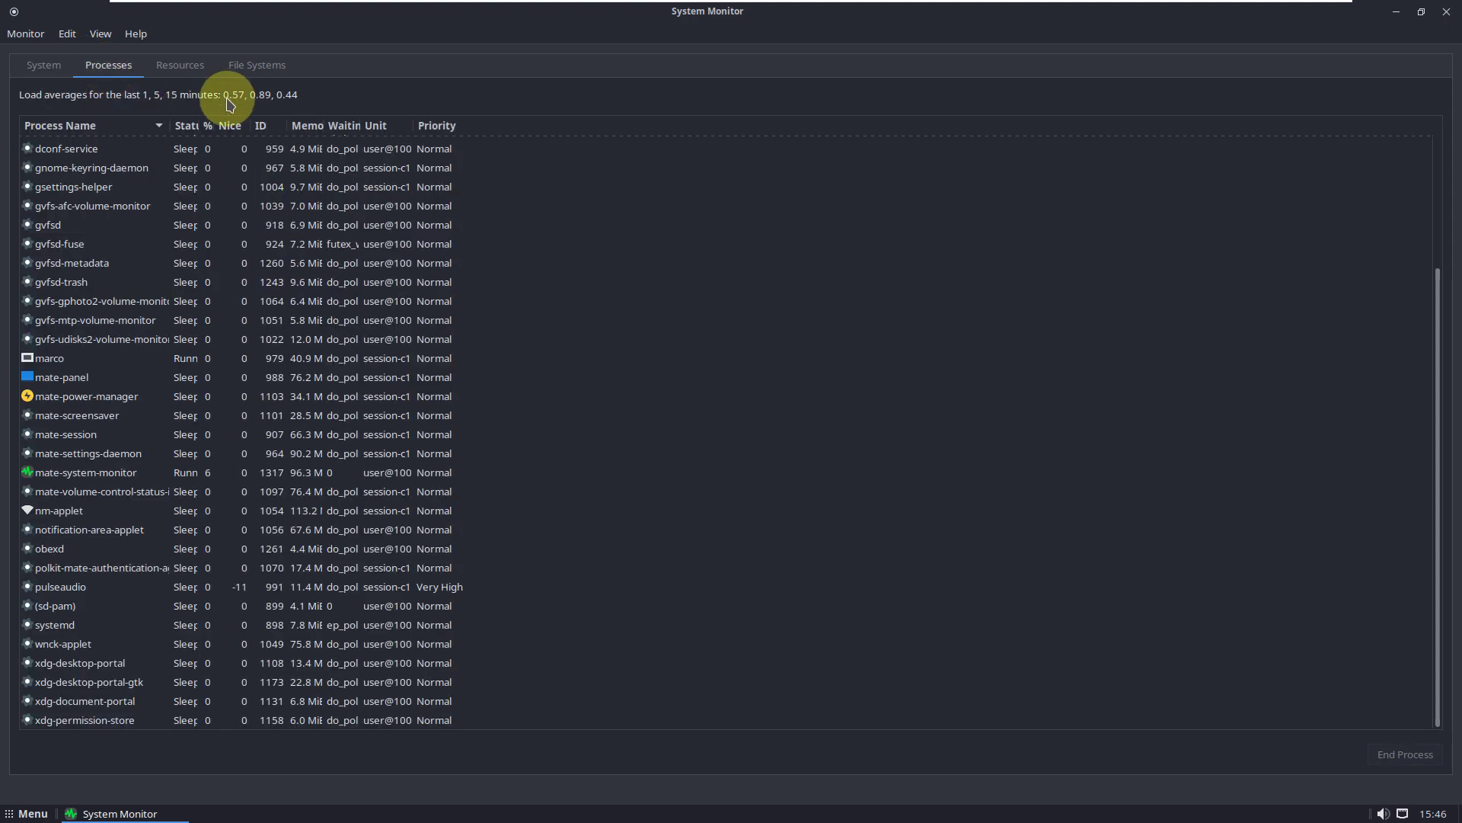
pyautogui.click(181, 65)
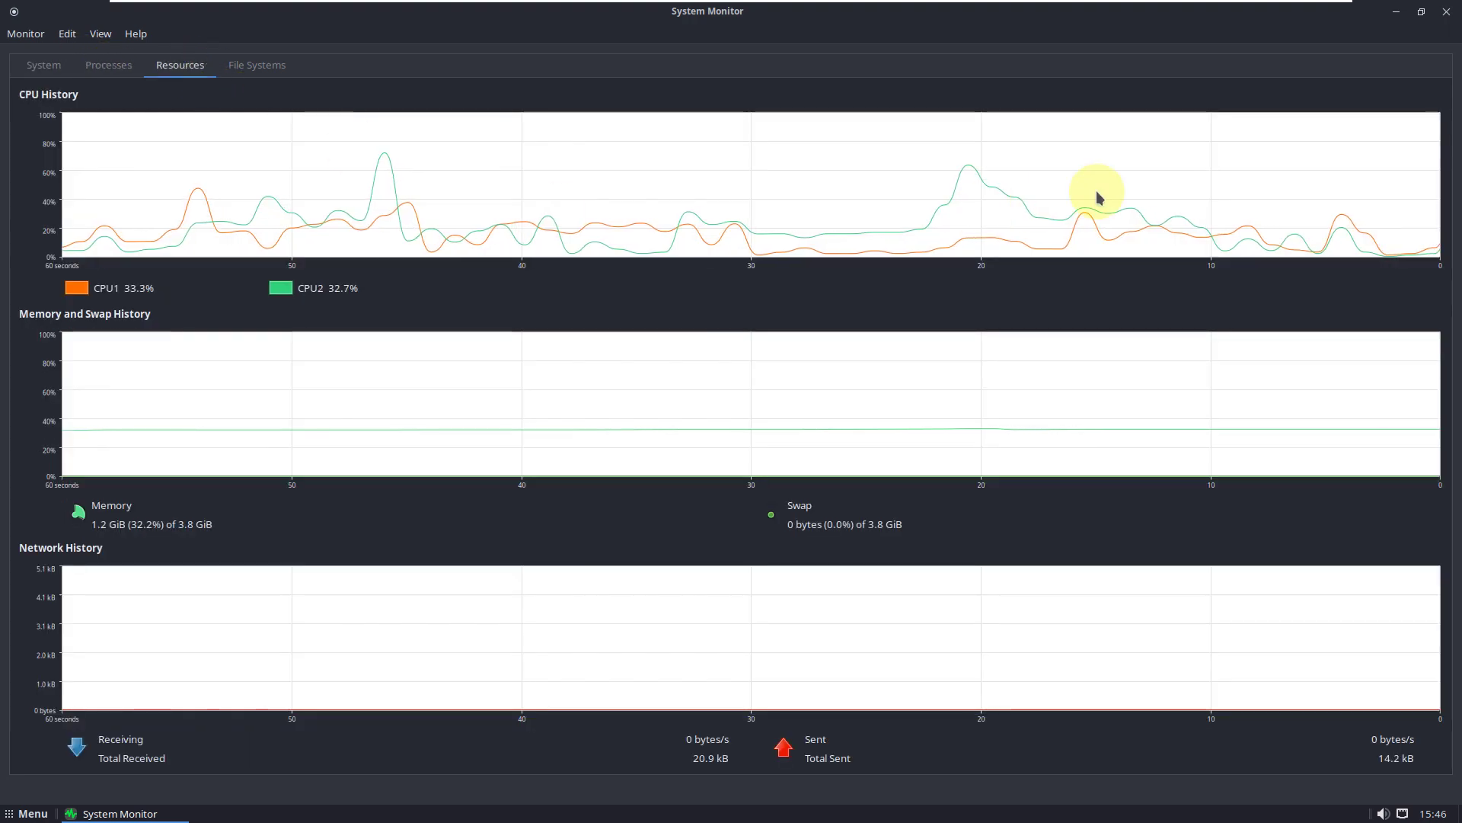
# Restore the System Monitor window from maximized and place it in the desktop's upper-right corner
pyautogui.click(1422, 13)
pyautogui.moveTo(301, 65); pyautogui.dragTo(1194, 16)
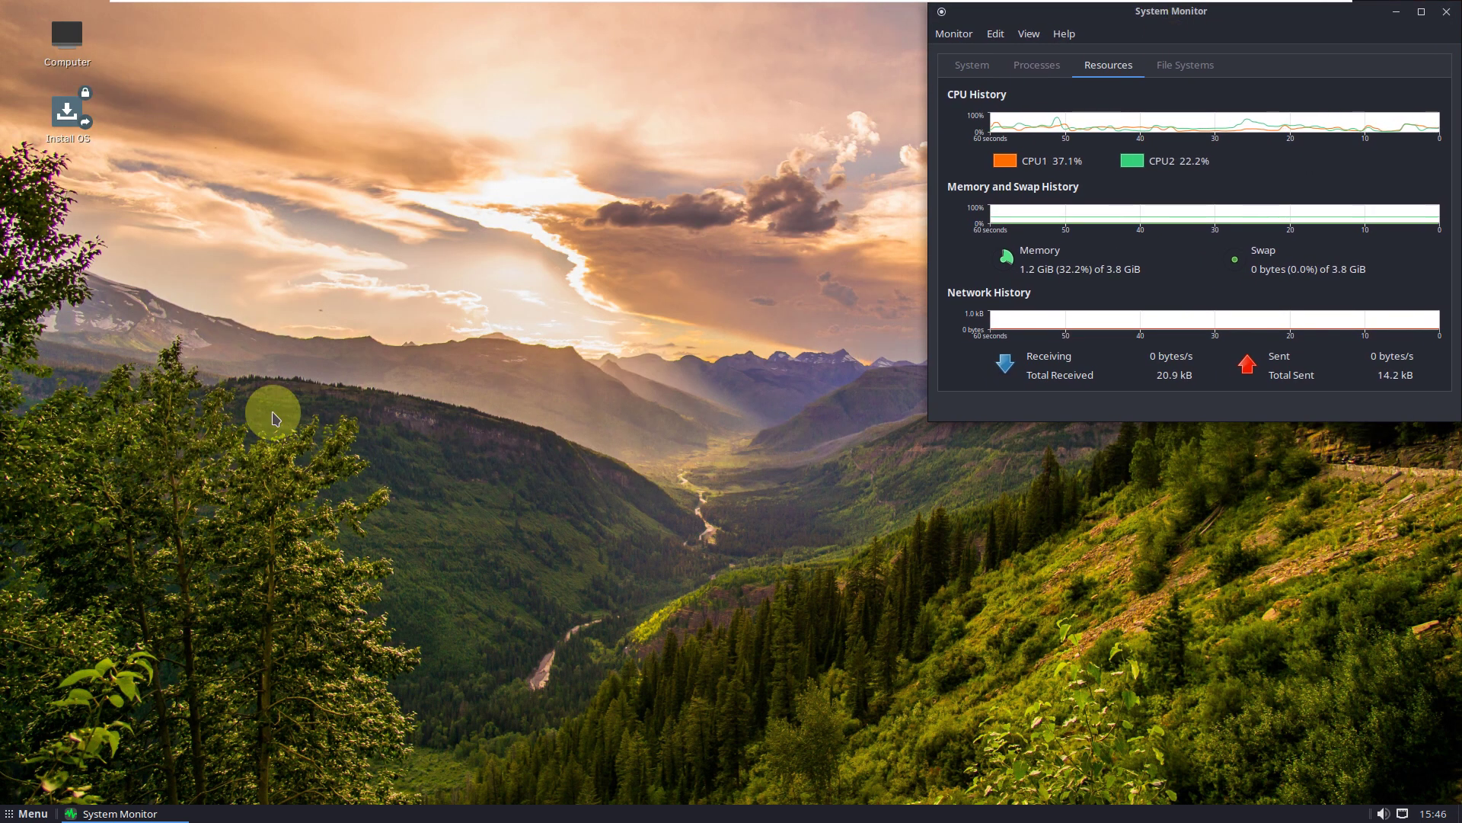
# Open MATE Terminal from the system tools and maximize its window
pyautogui.click(32, 807)
pyautogui.click(52, 677)
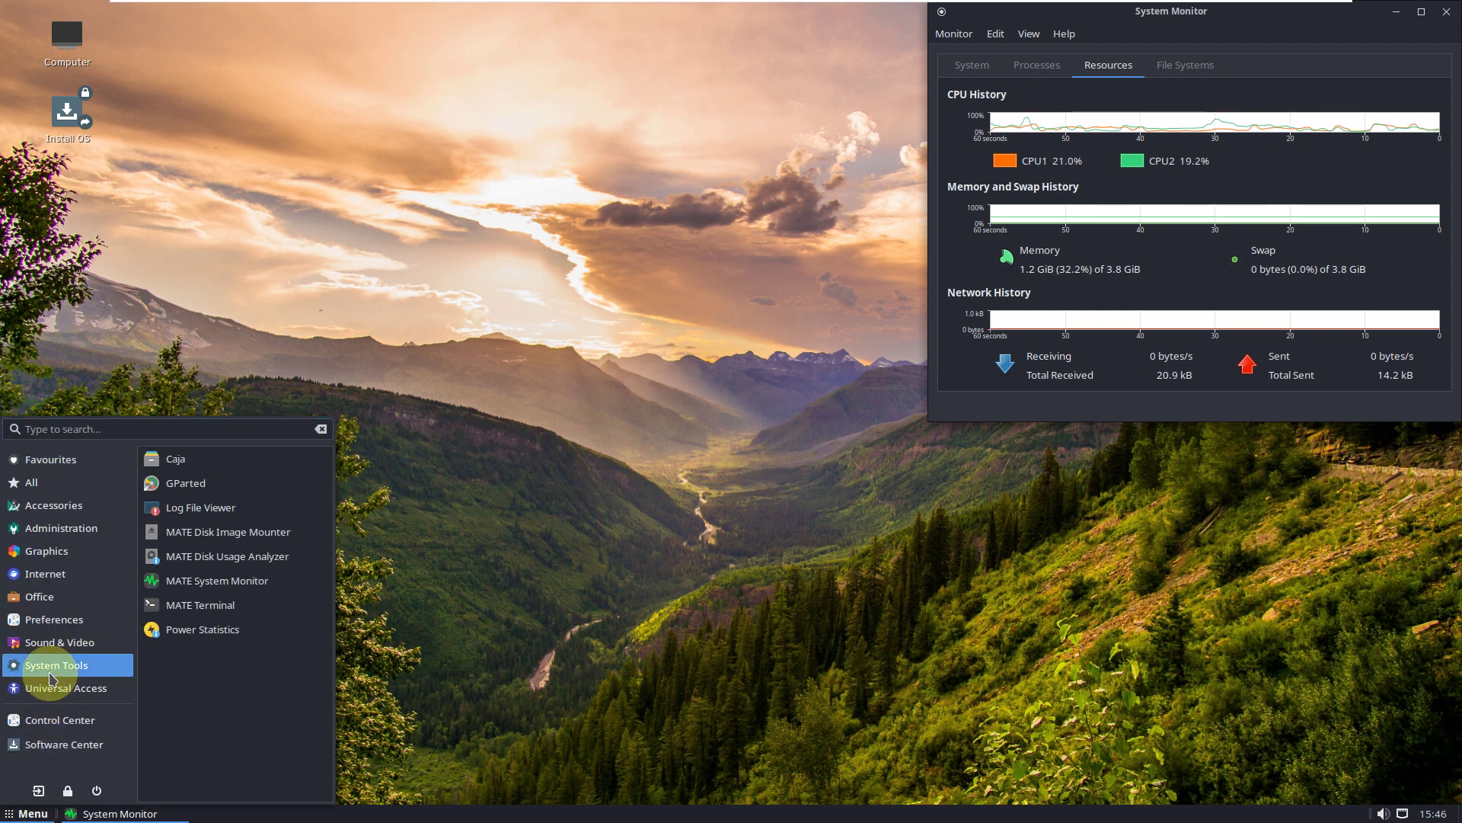
pyautogui.click(171, 604)
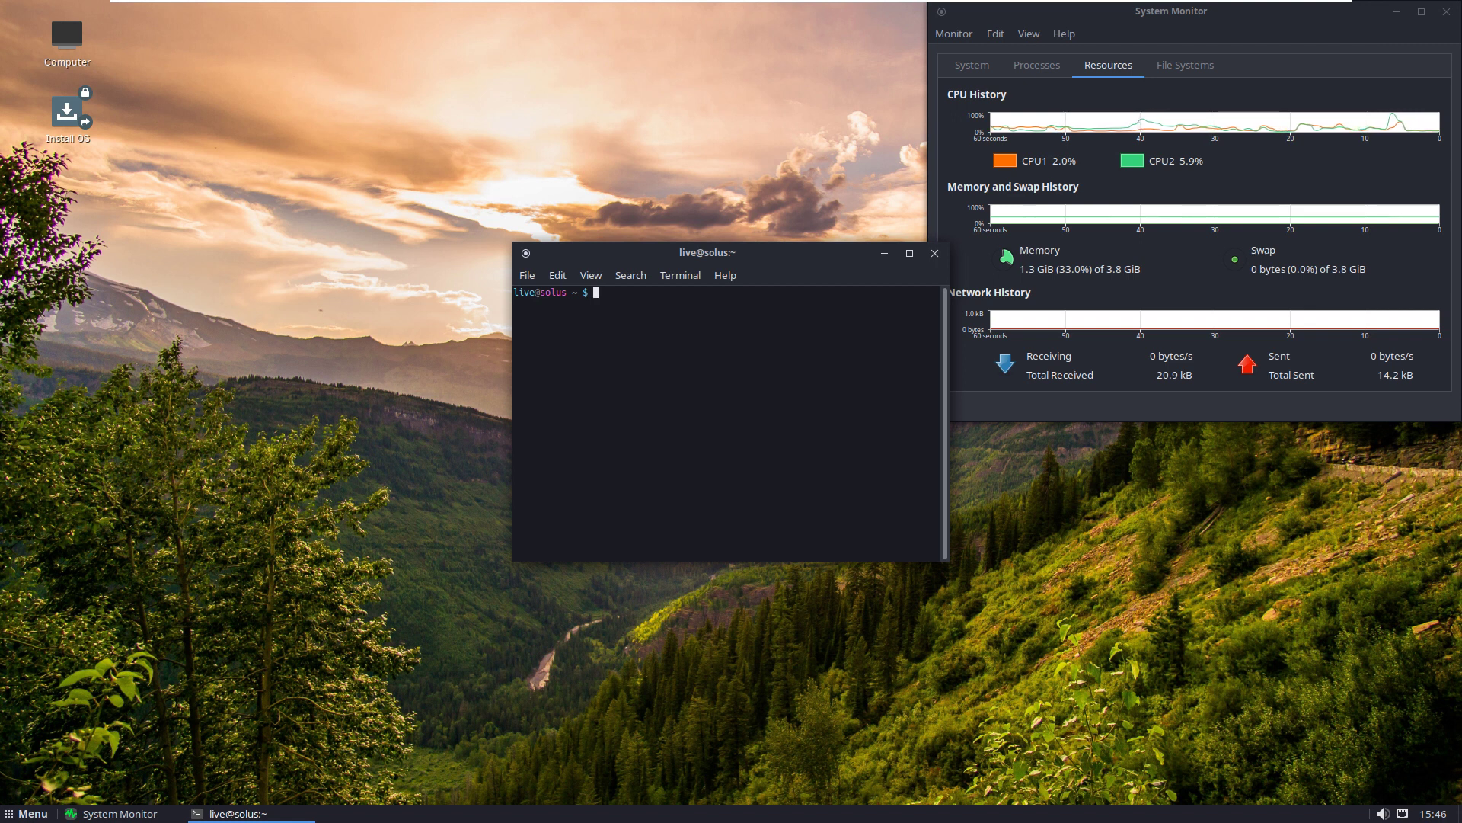
pyautogui.click(910, 255)
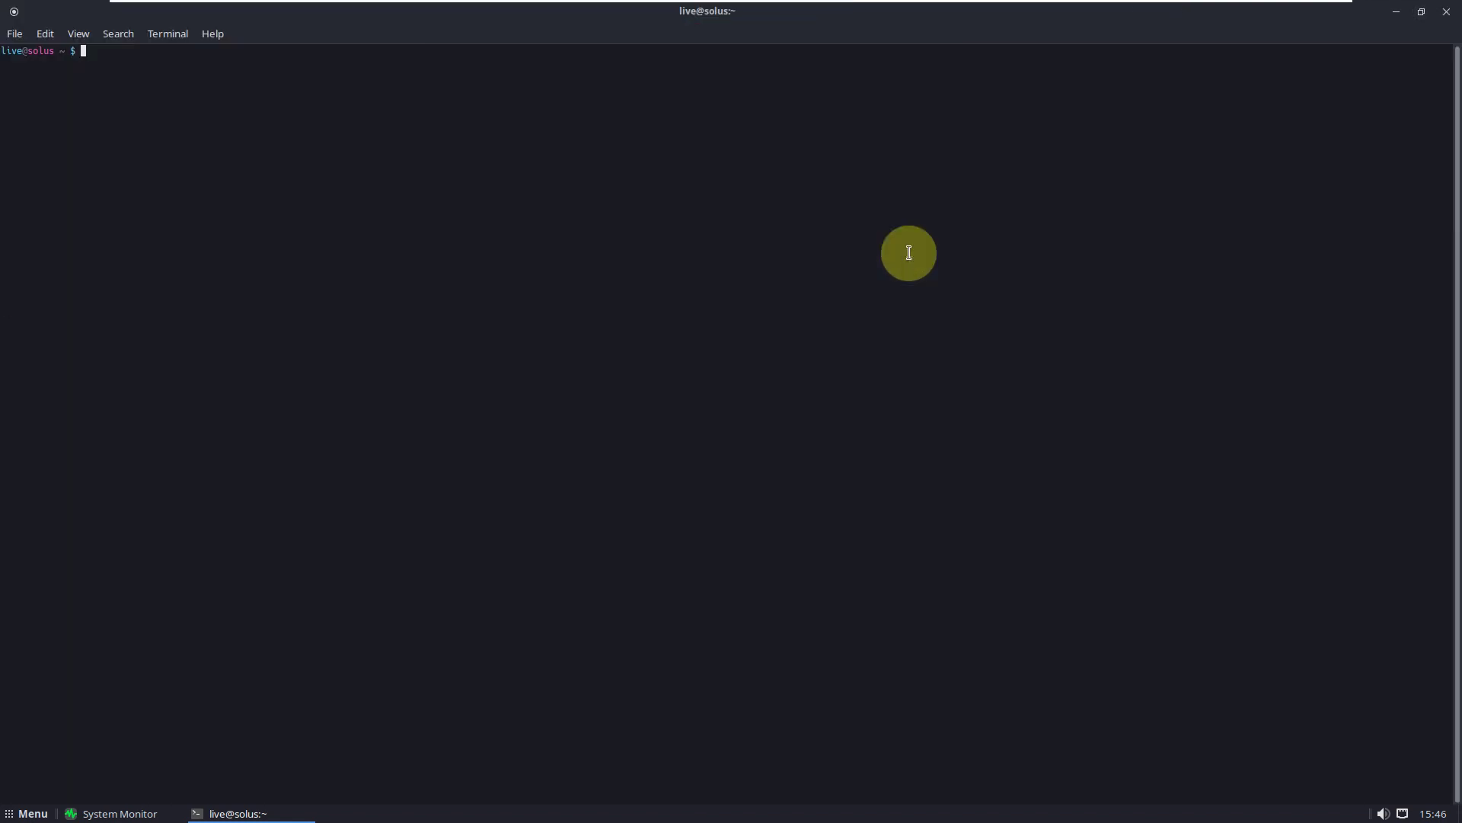
# Check the version information of MATE Terminal, close it, and run inxi -sv8
pyautogui.click(216, 38)
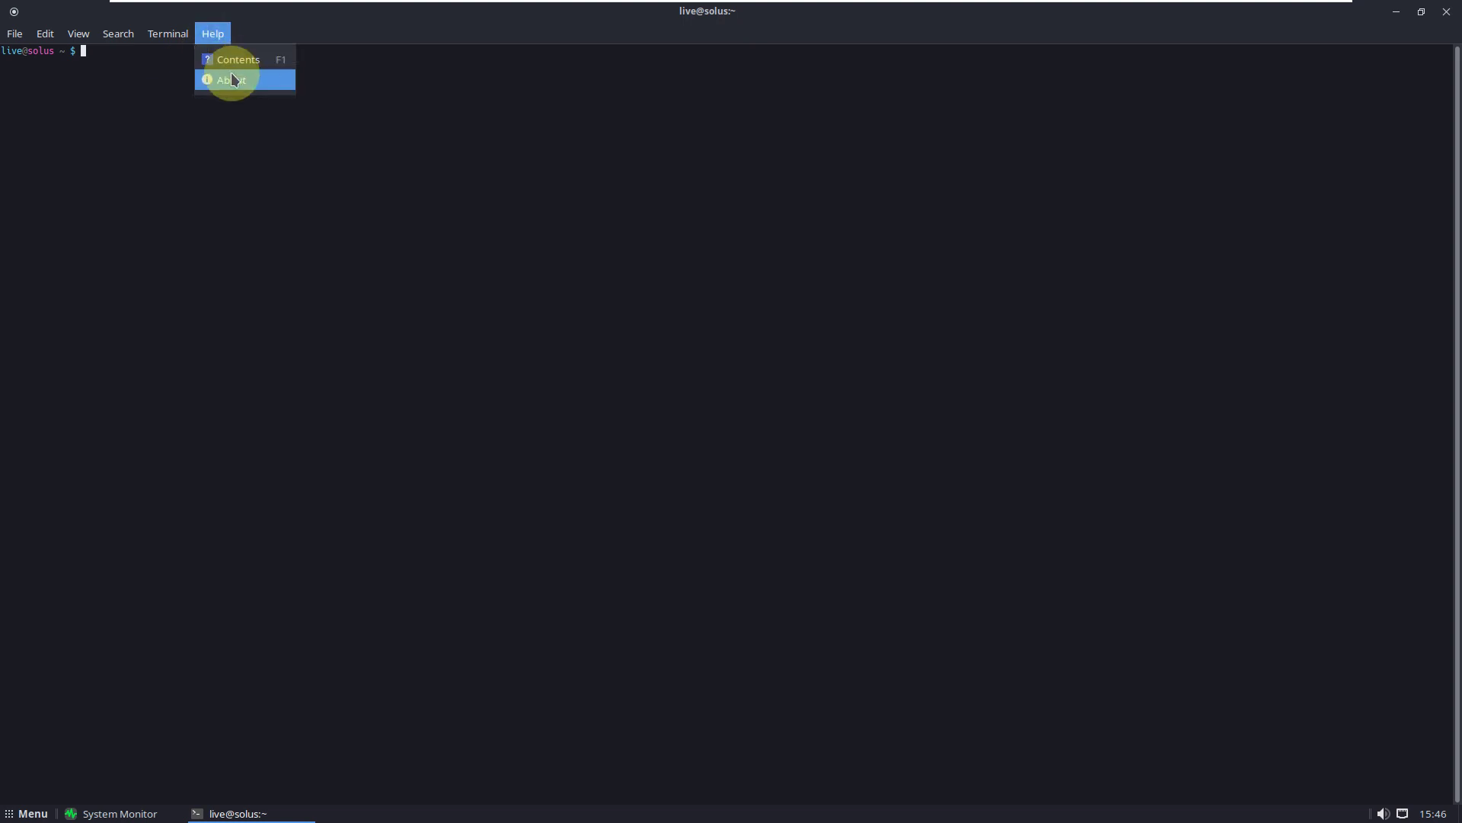
pyautogui.click(234, 79)
pyautogui.moveTo(747, 420); pyautogui.dragTo(686, 418)
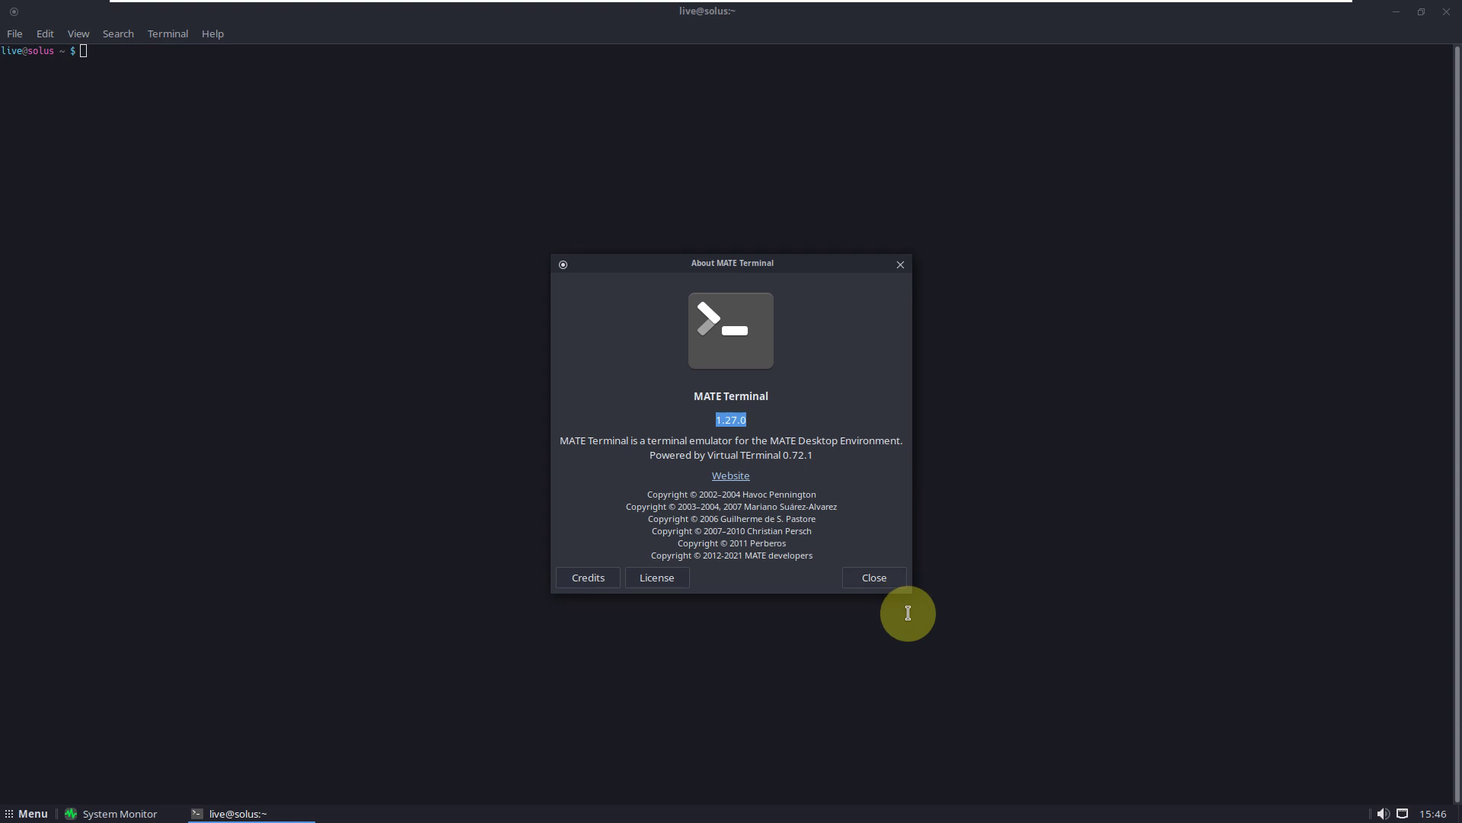
pyautogui.click(875, 580)
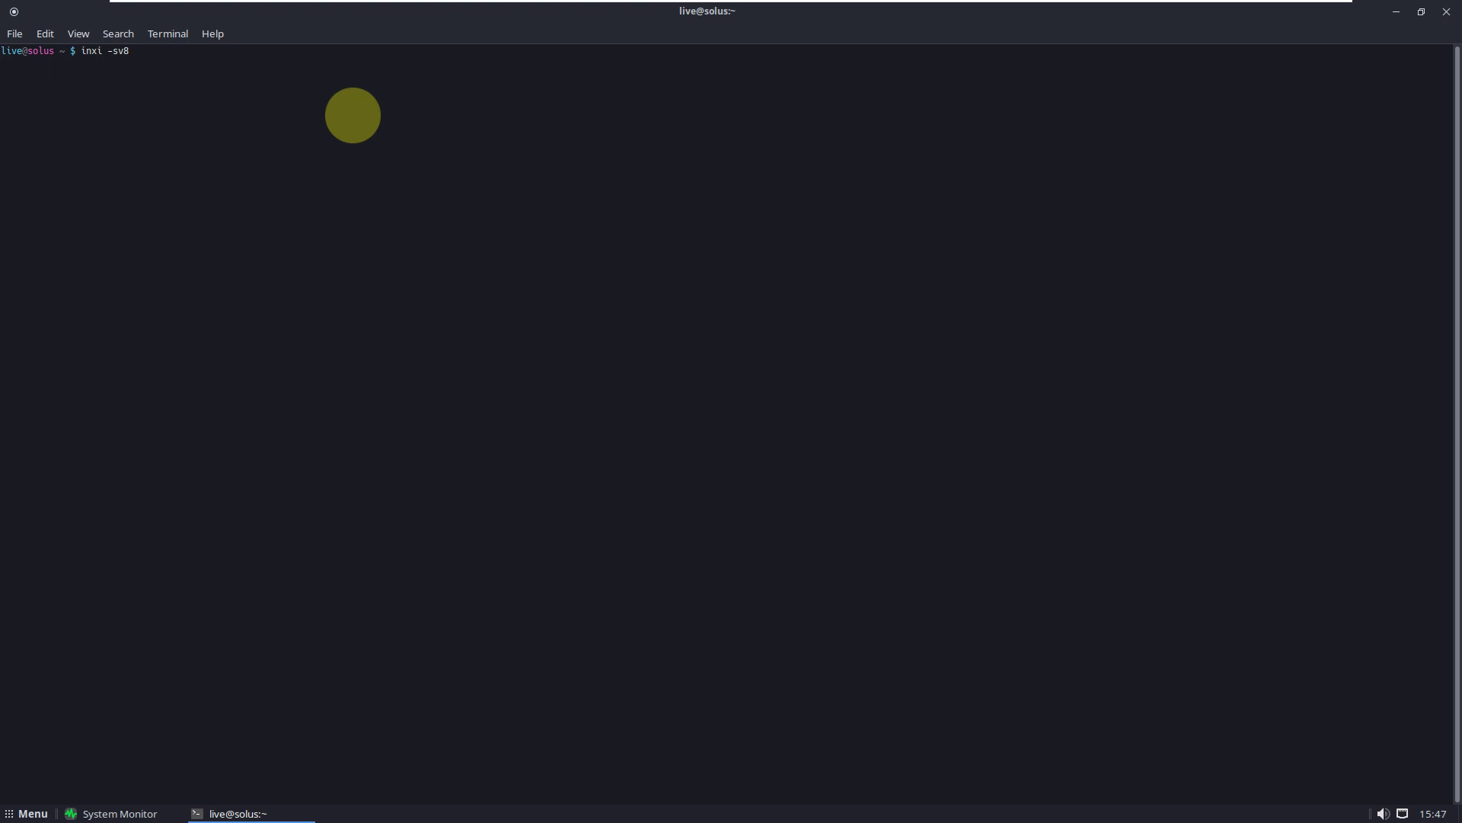
pyautogui.press('Return')
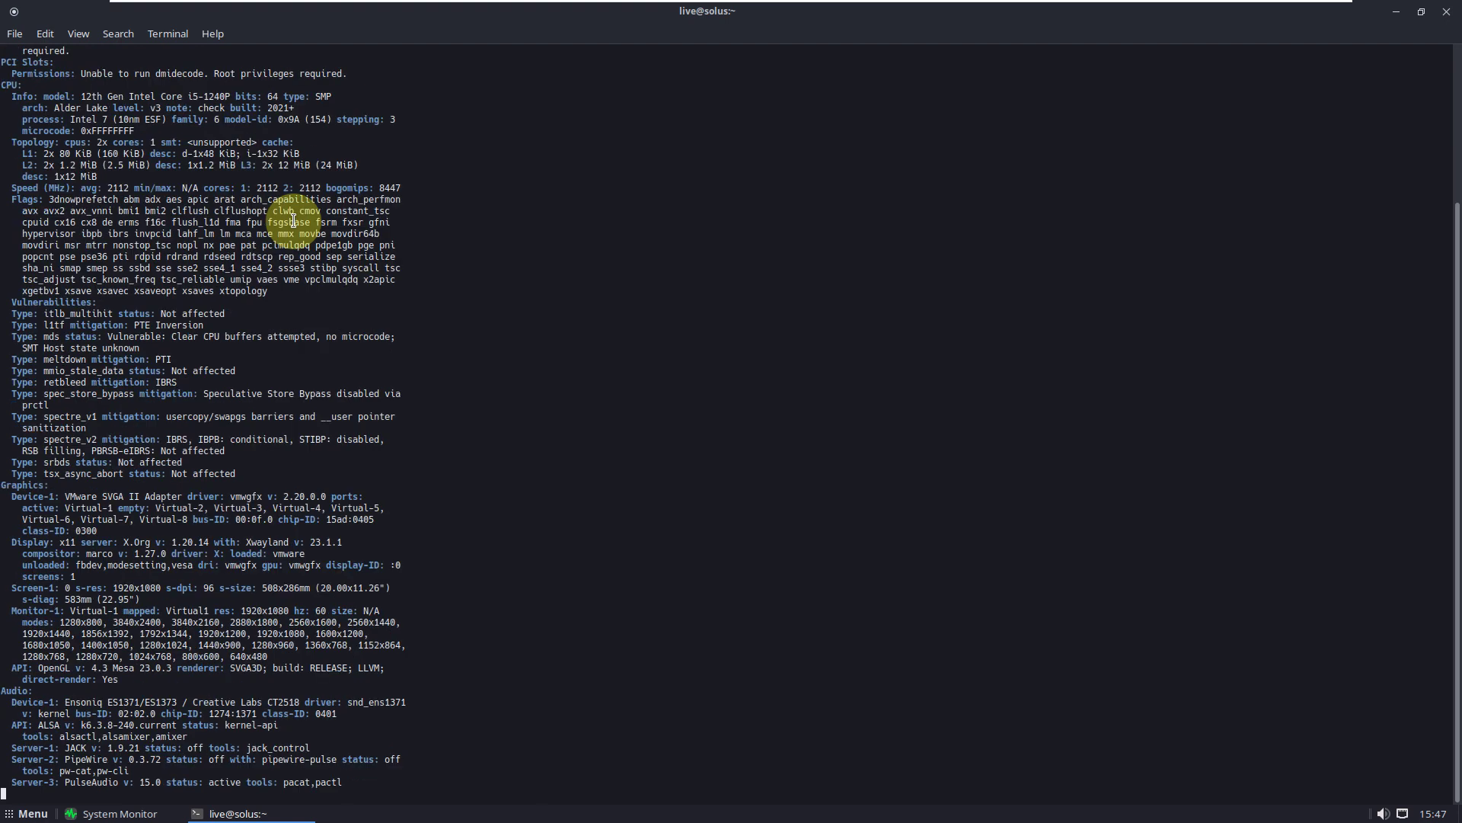
# Disable system theme colors in the terminal's Default profile and apply the built-in Black on white scheme
pyautogui.click(46, 35)
pyautogui.click(65, 171)
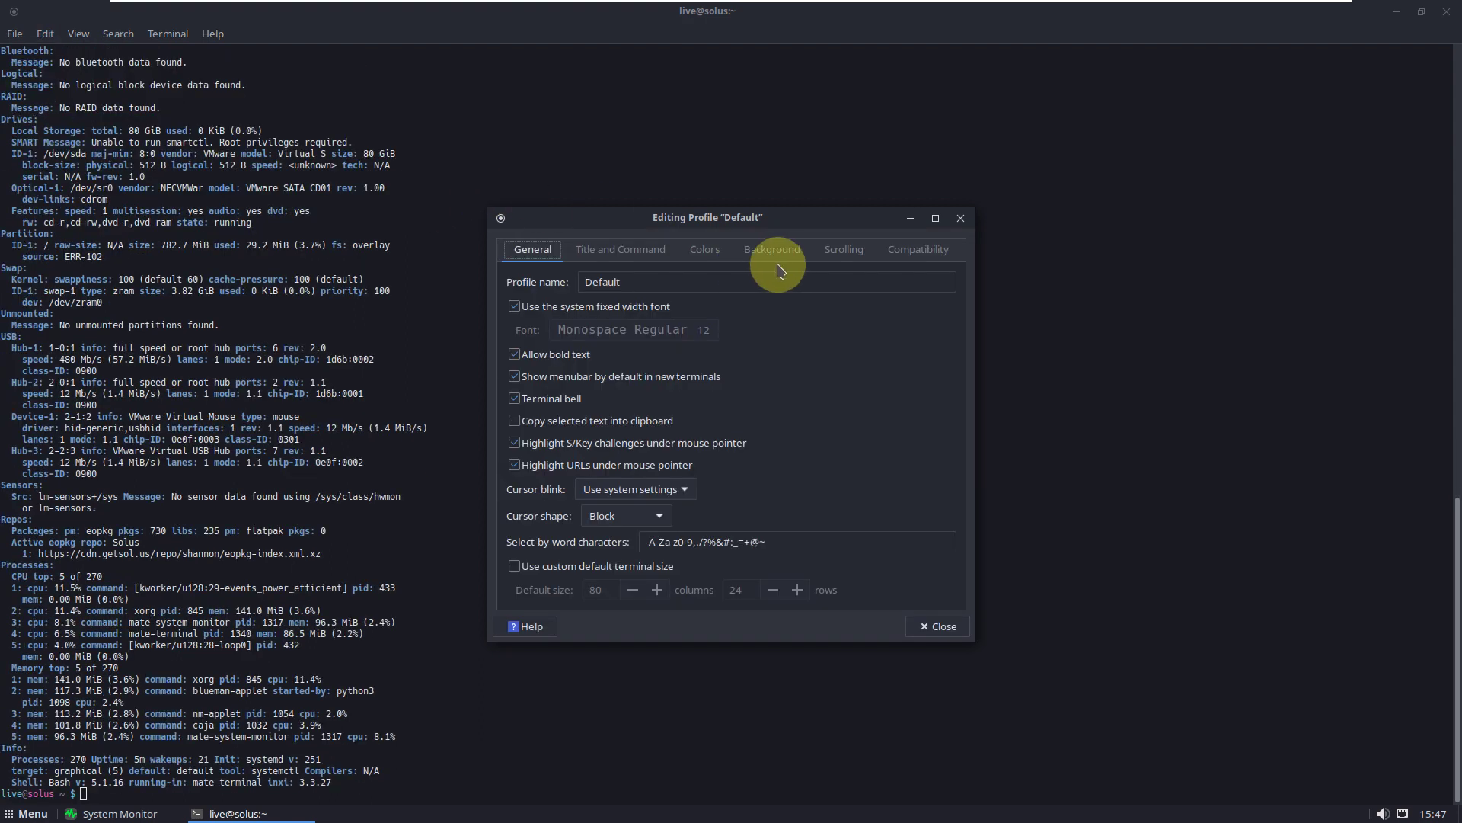
pyautogui.click(720, 251)
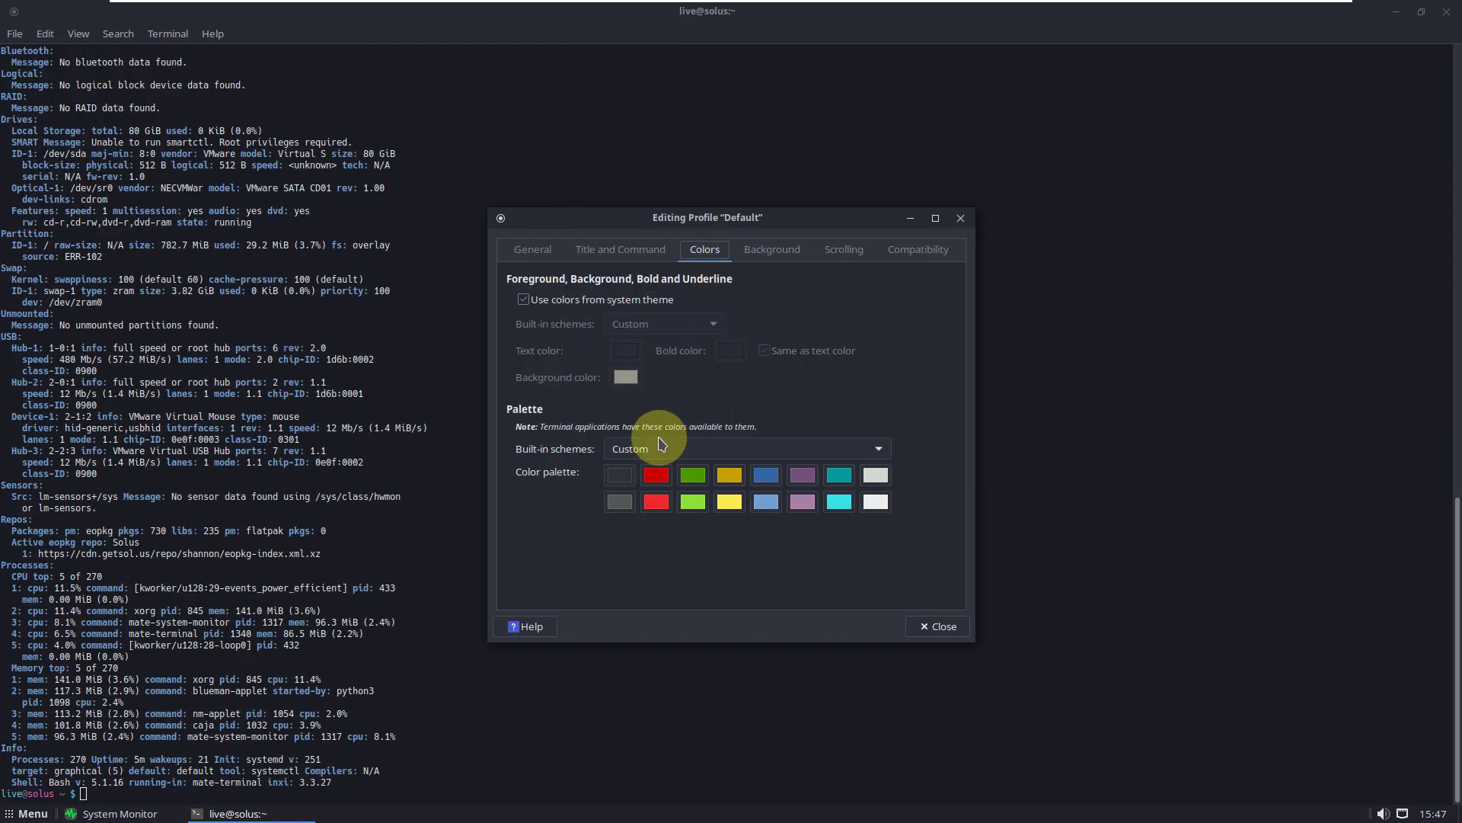
pyautogui.click(618, 306)
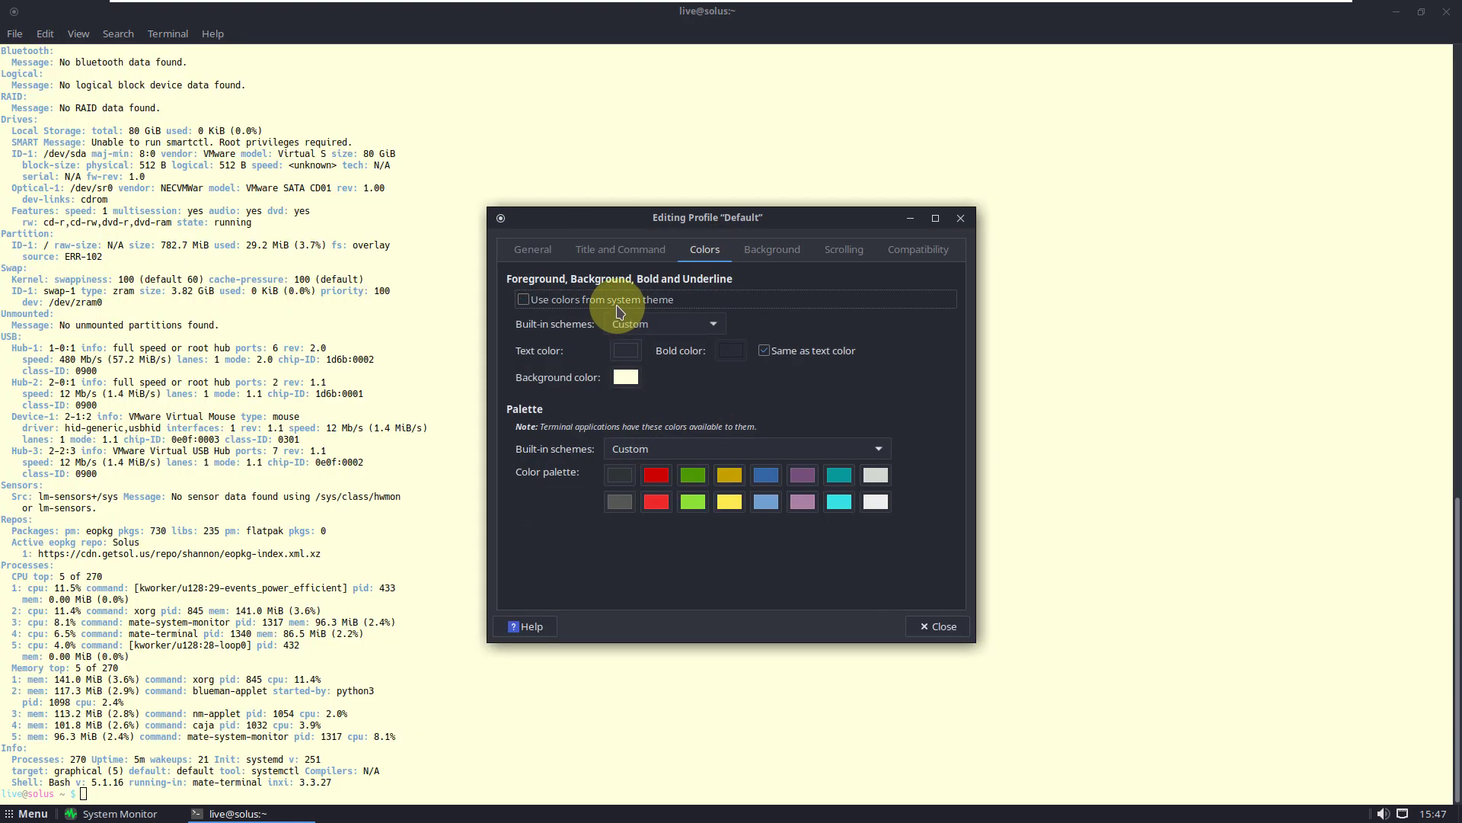
pyautogui.click(636, 323)
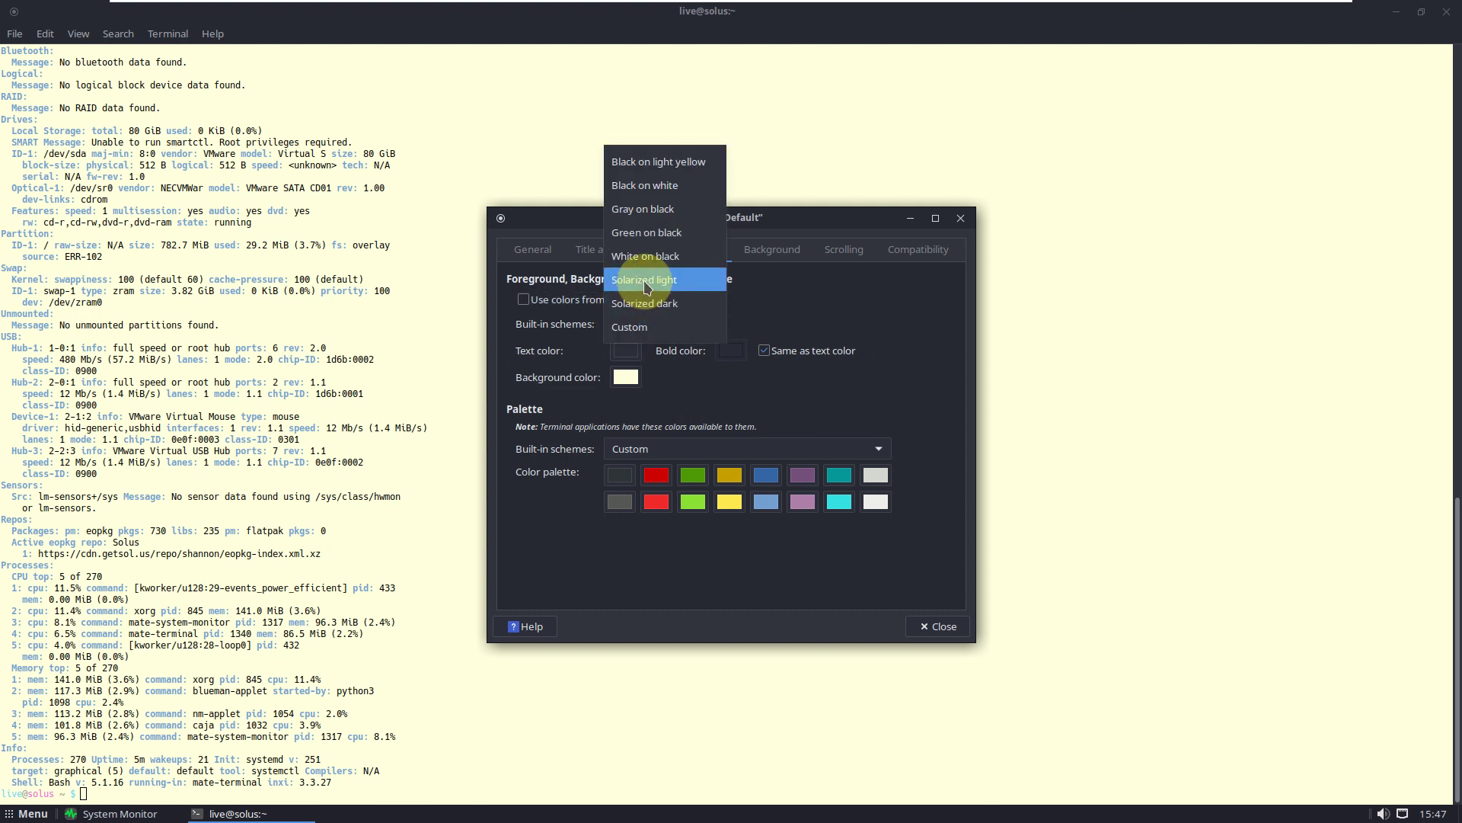
pyautogui.click(649, 188)
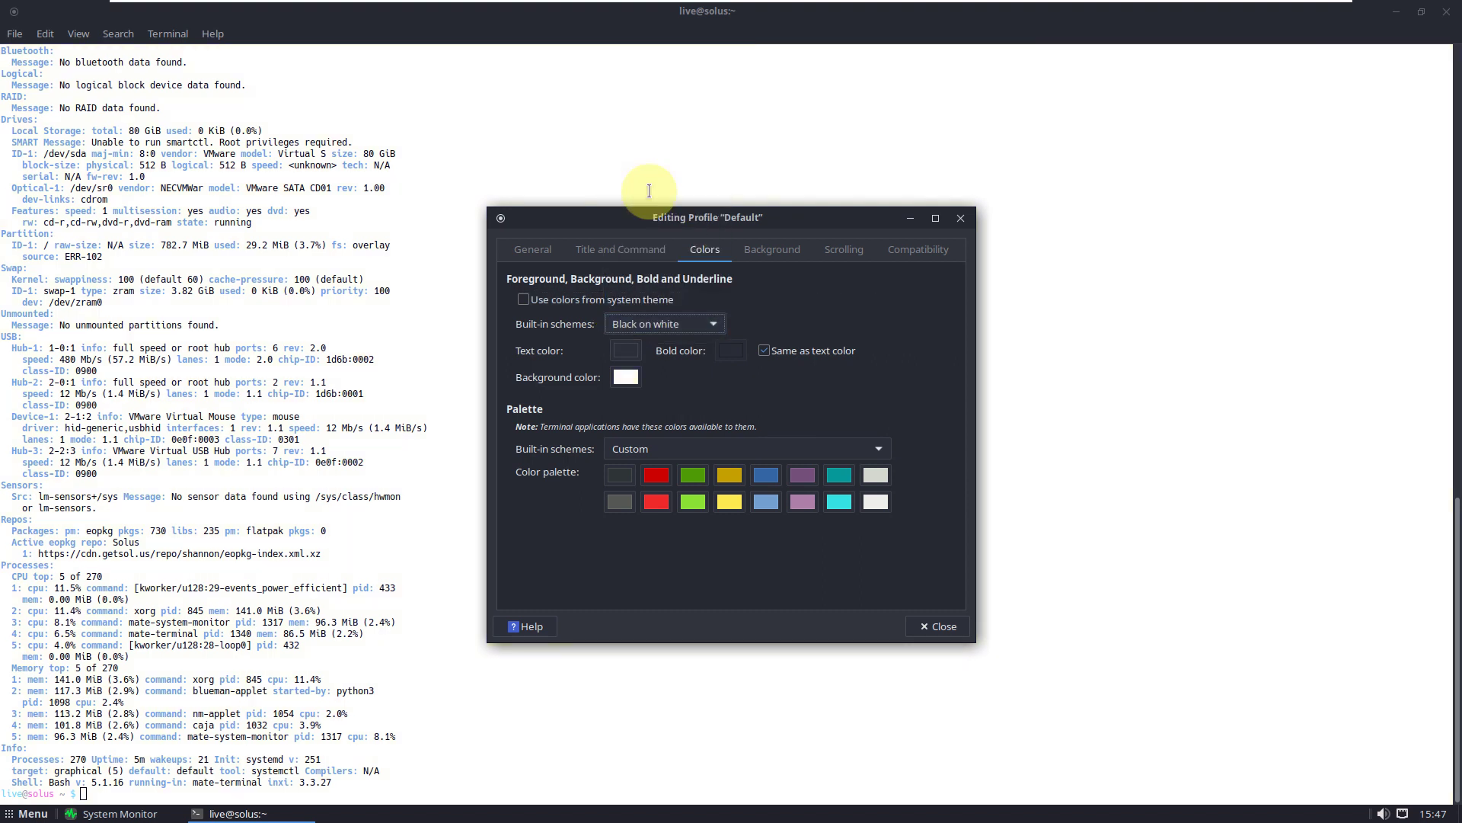
pyautogui.click(942, 629)
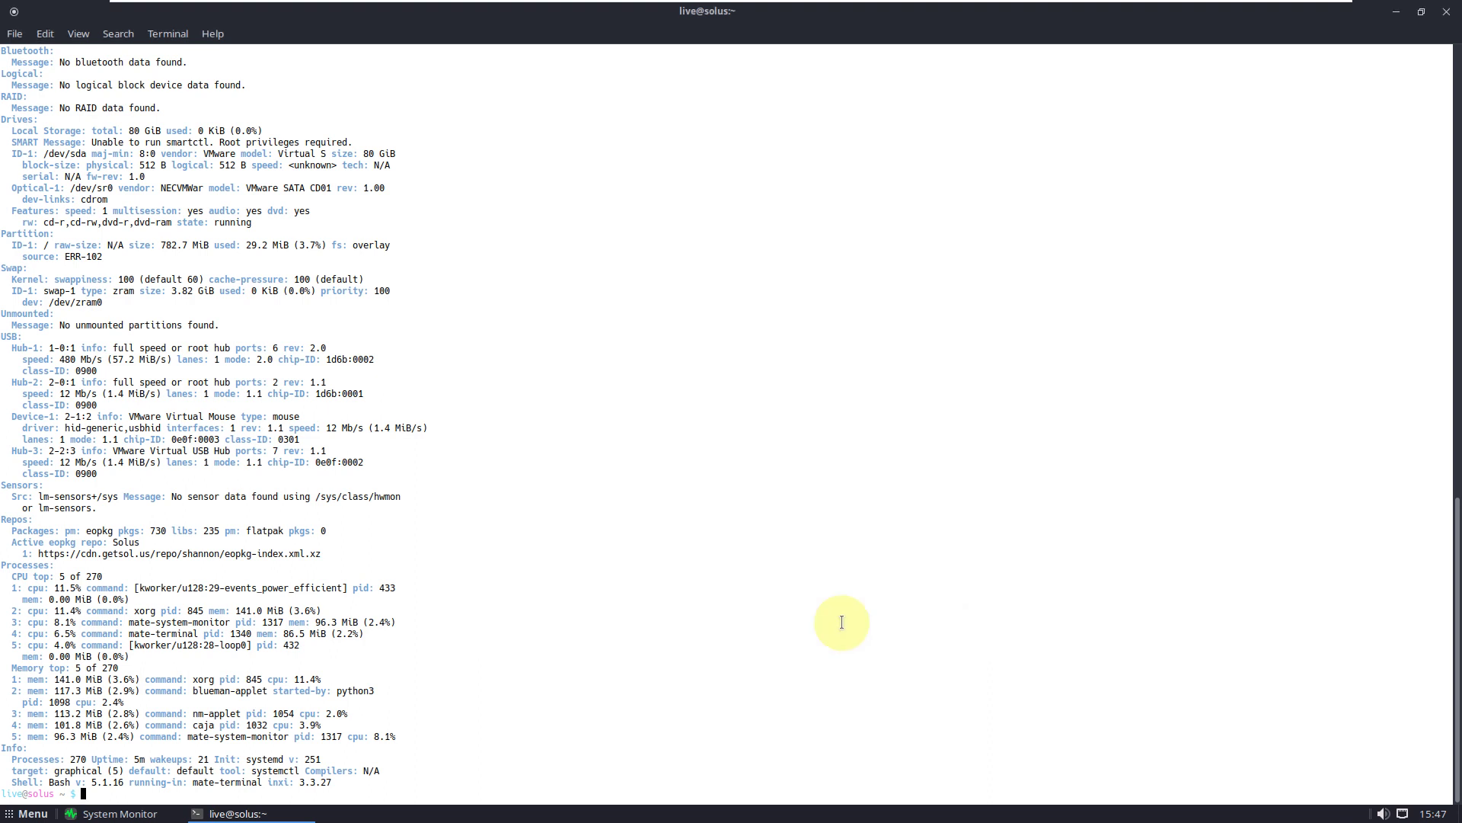
# Read through the full inxi -sv8 report from its beginning to its end
pyautogui.scroll(20, 499, 591)
pyautogui.scroll(2, 500, 591)
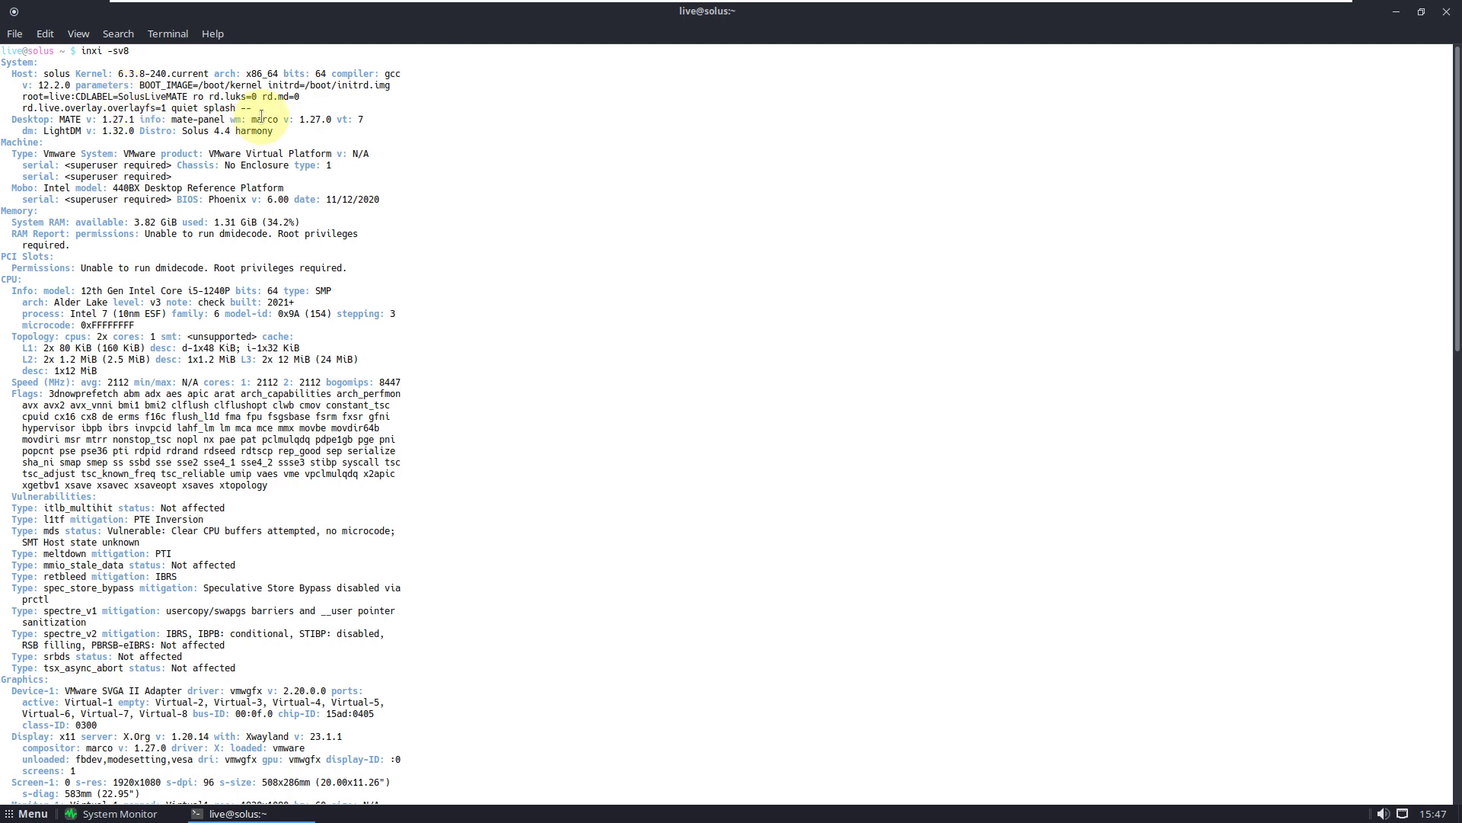
pyautogui.scroll(-20, 405, 276)
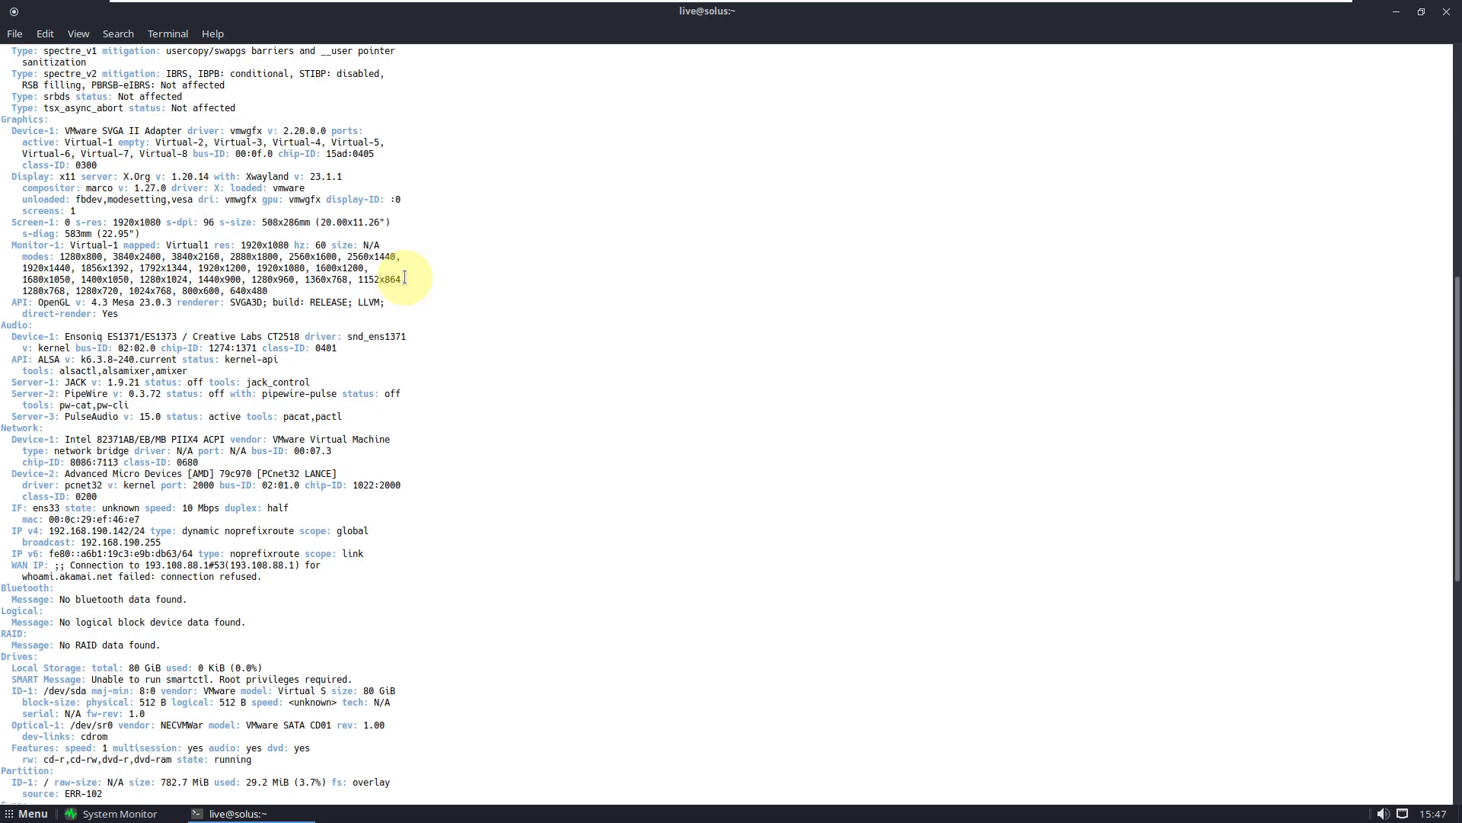
pyautogui.scroll(-9, 405, 276)
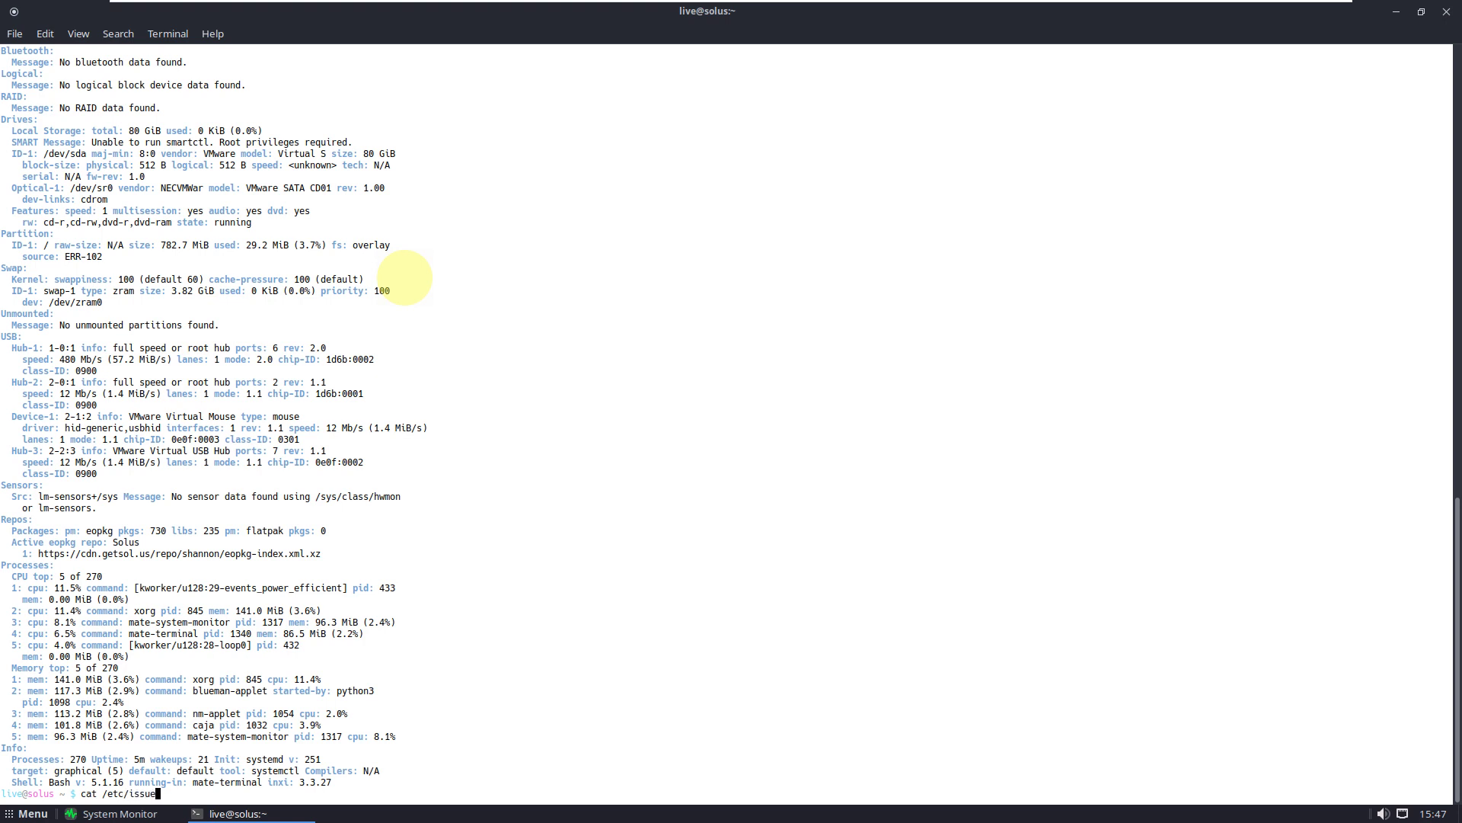
# Print the distribution's issue text with cat /etc/issue and try to run neofetch
pyautogui.press('Return')
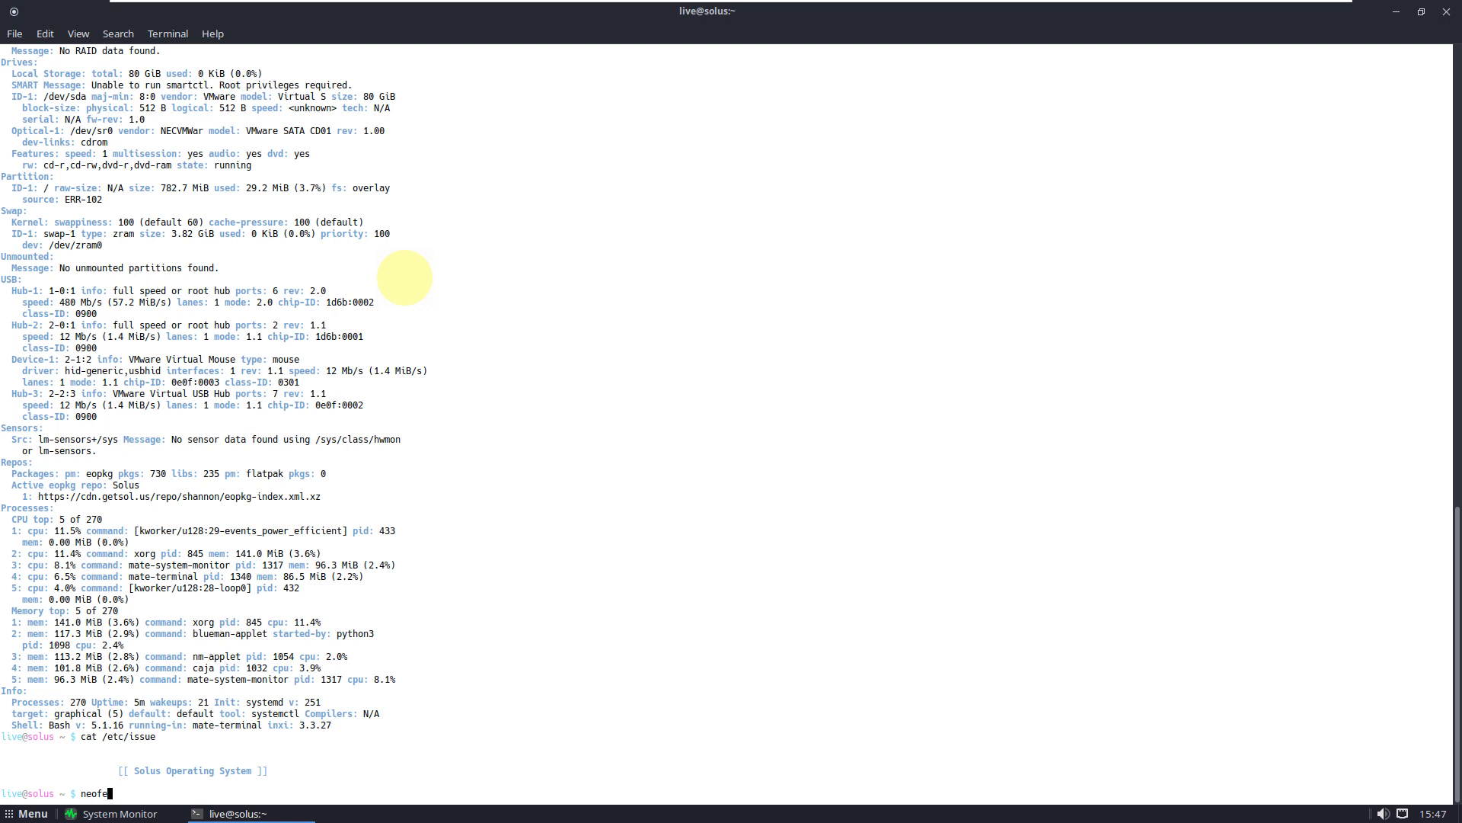
pyautogui.press('Return')
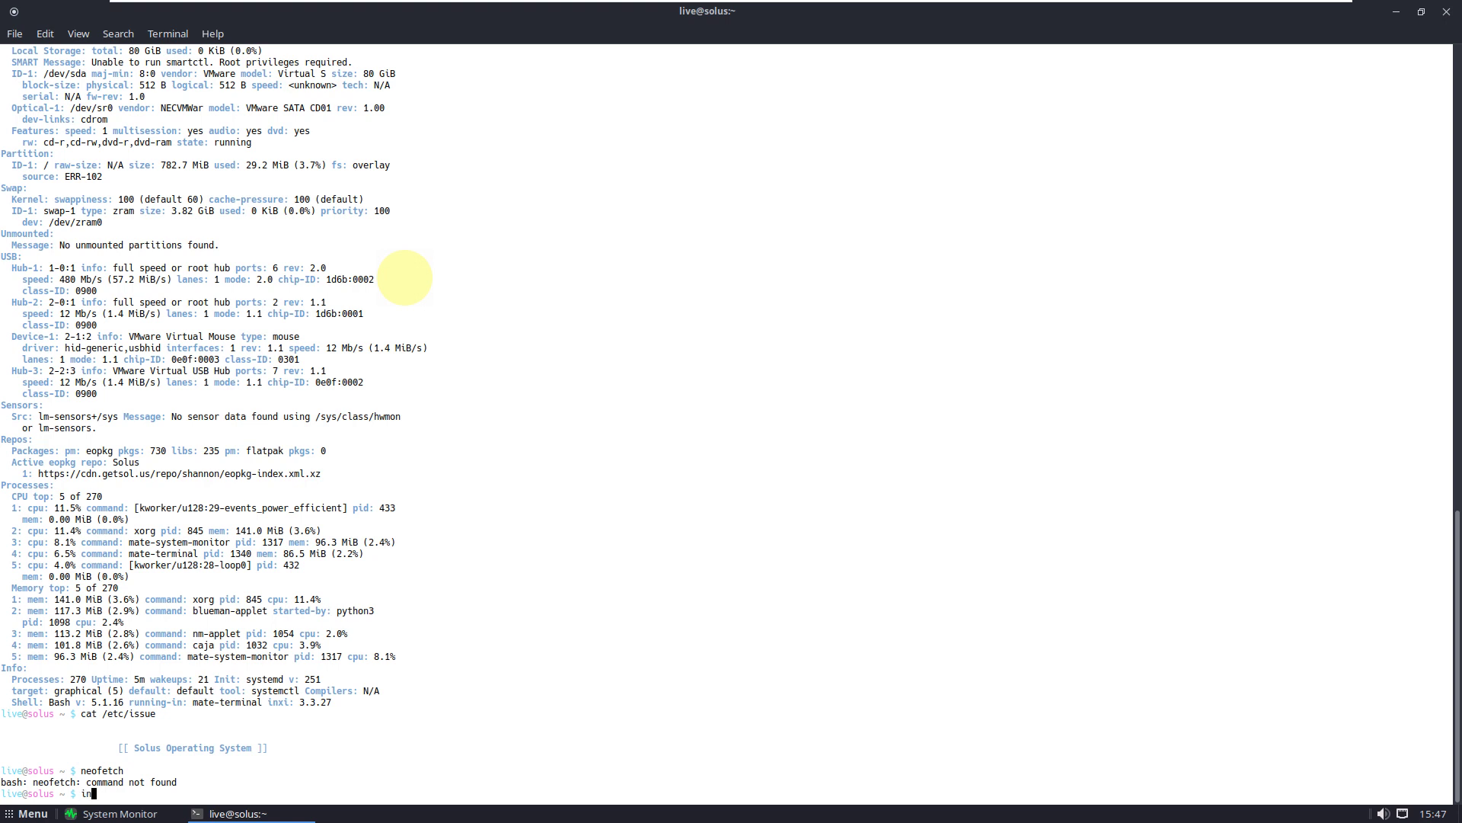
# Print the short, basic and graphics system reports with inxi, inxi -b and inxi -G
pyautogui.write('inxi')
pyautogui.press('Return')
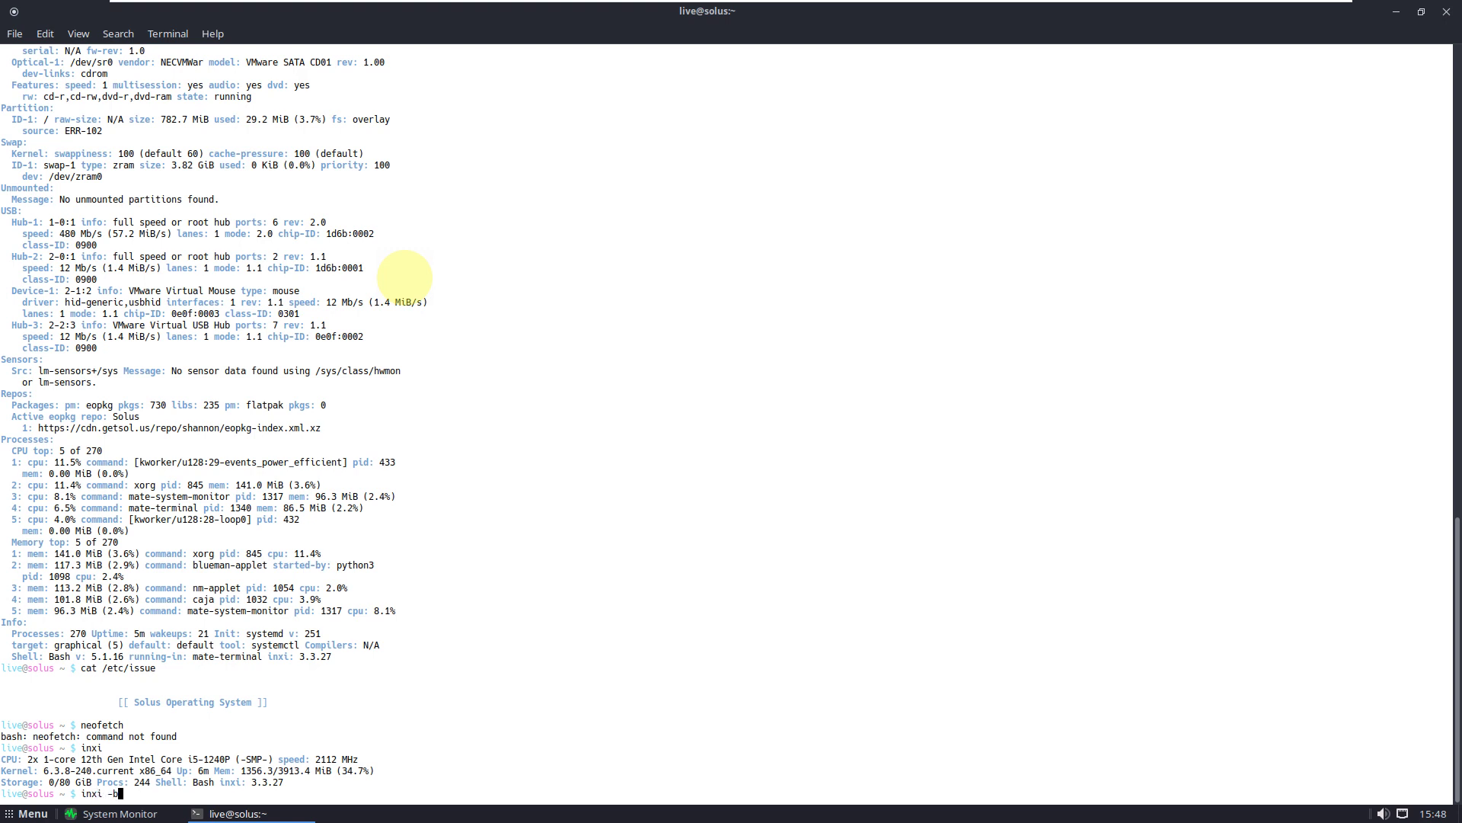
pyautogui.write('inxi -b')
pyautogui.press('Return')
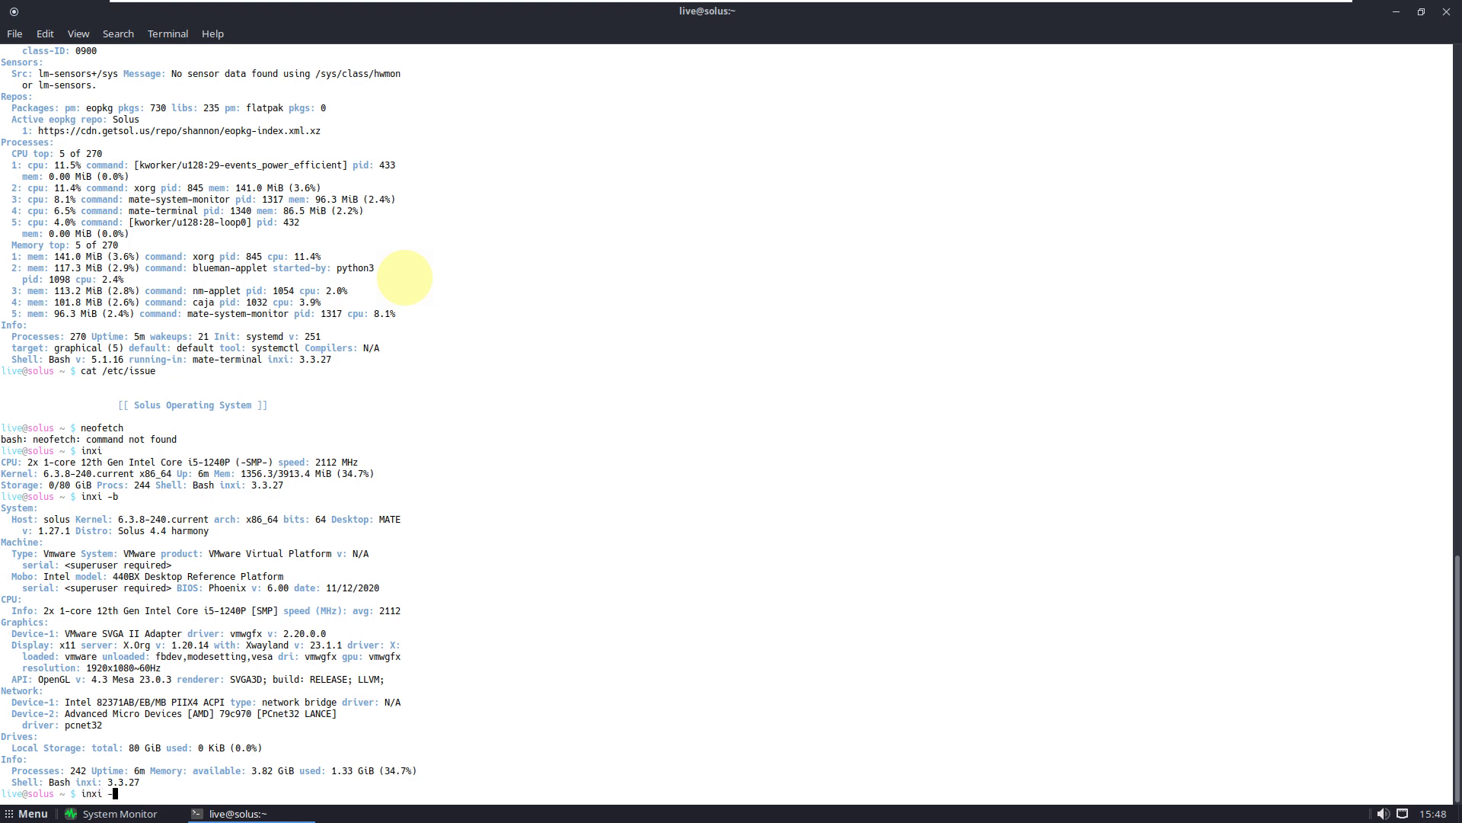
pyautogui.write('inxi -G')
pyautogui.press('Return')
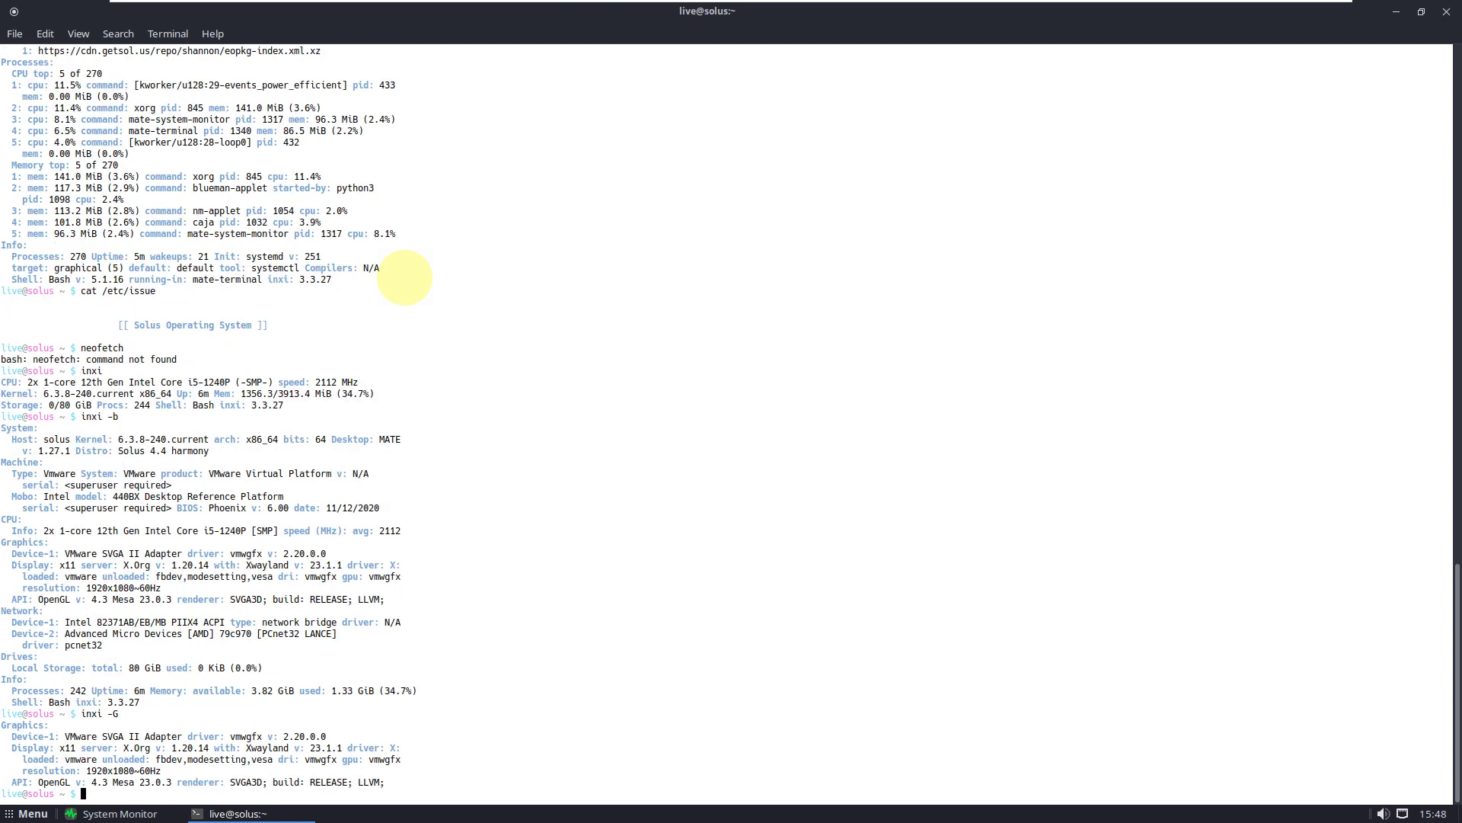
# Try to run htop, and end the terminal session with exit
pyautogui.write('htop')
pyautogui.press('Return')
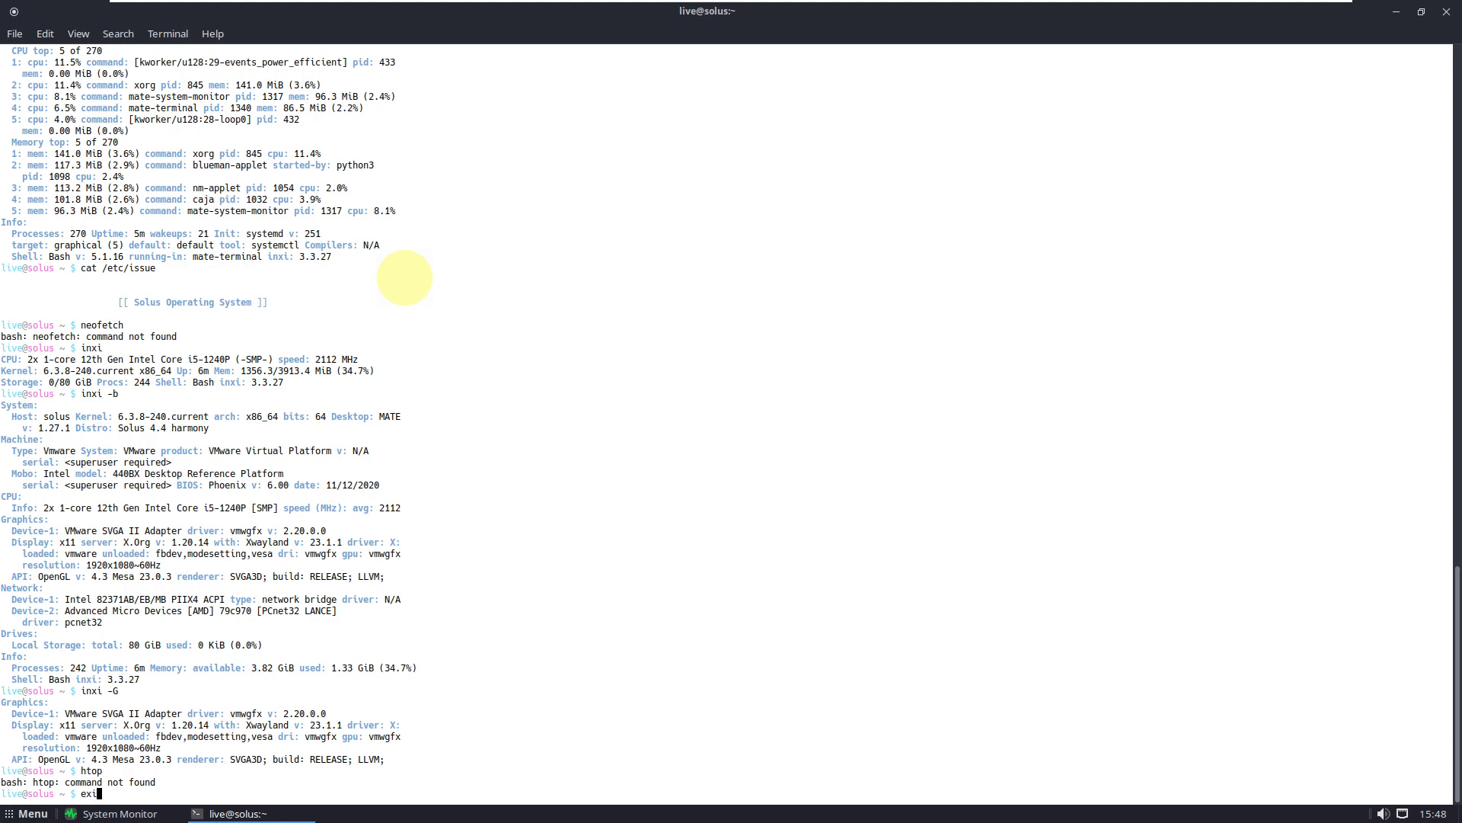
pyautogui.write('exit')
pyautogui.press('Return')
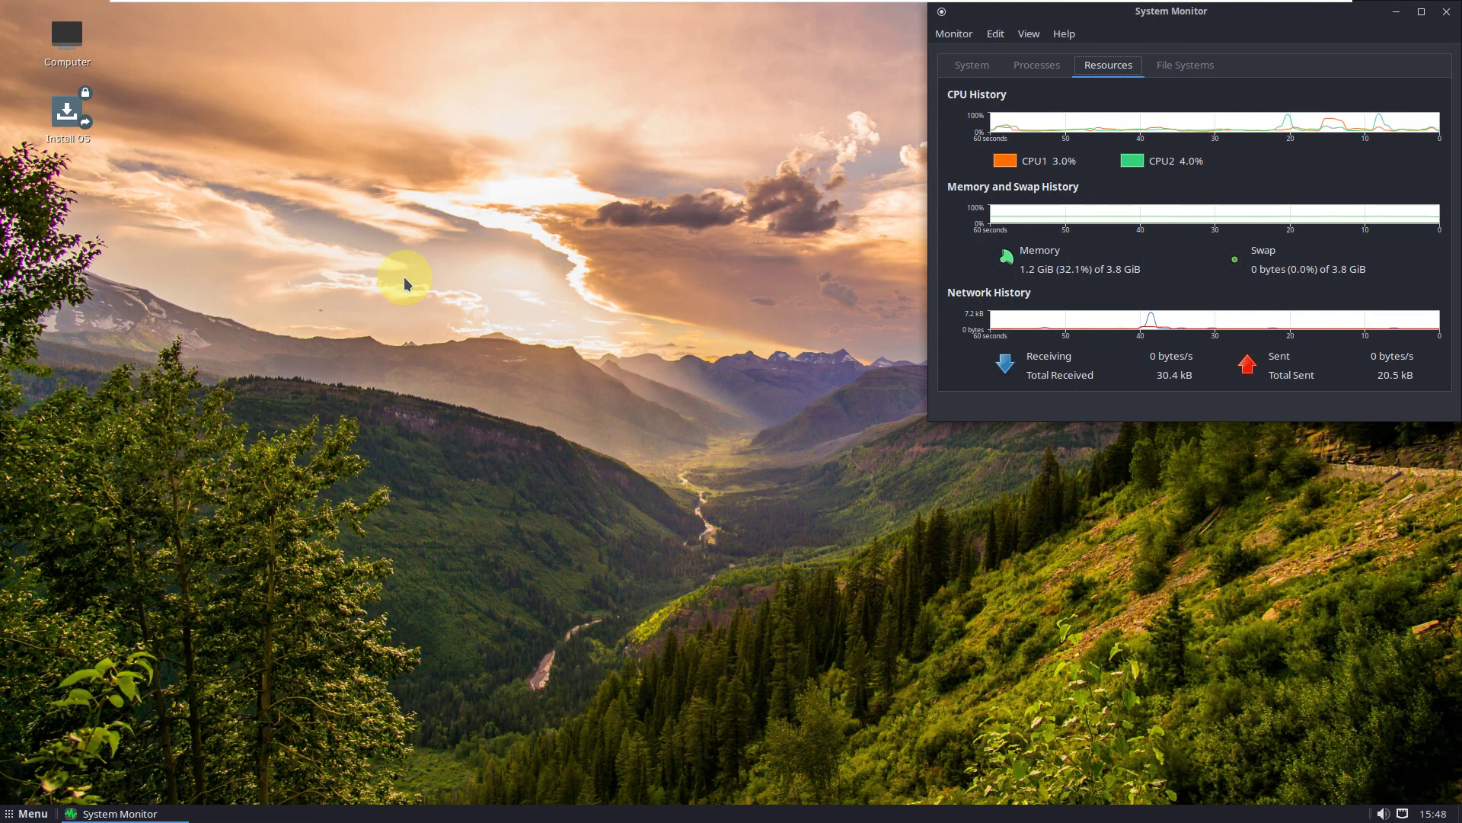
# Launch Firefox from the Internet applications
pyautogui.click(30, 812)
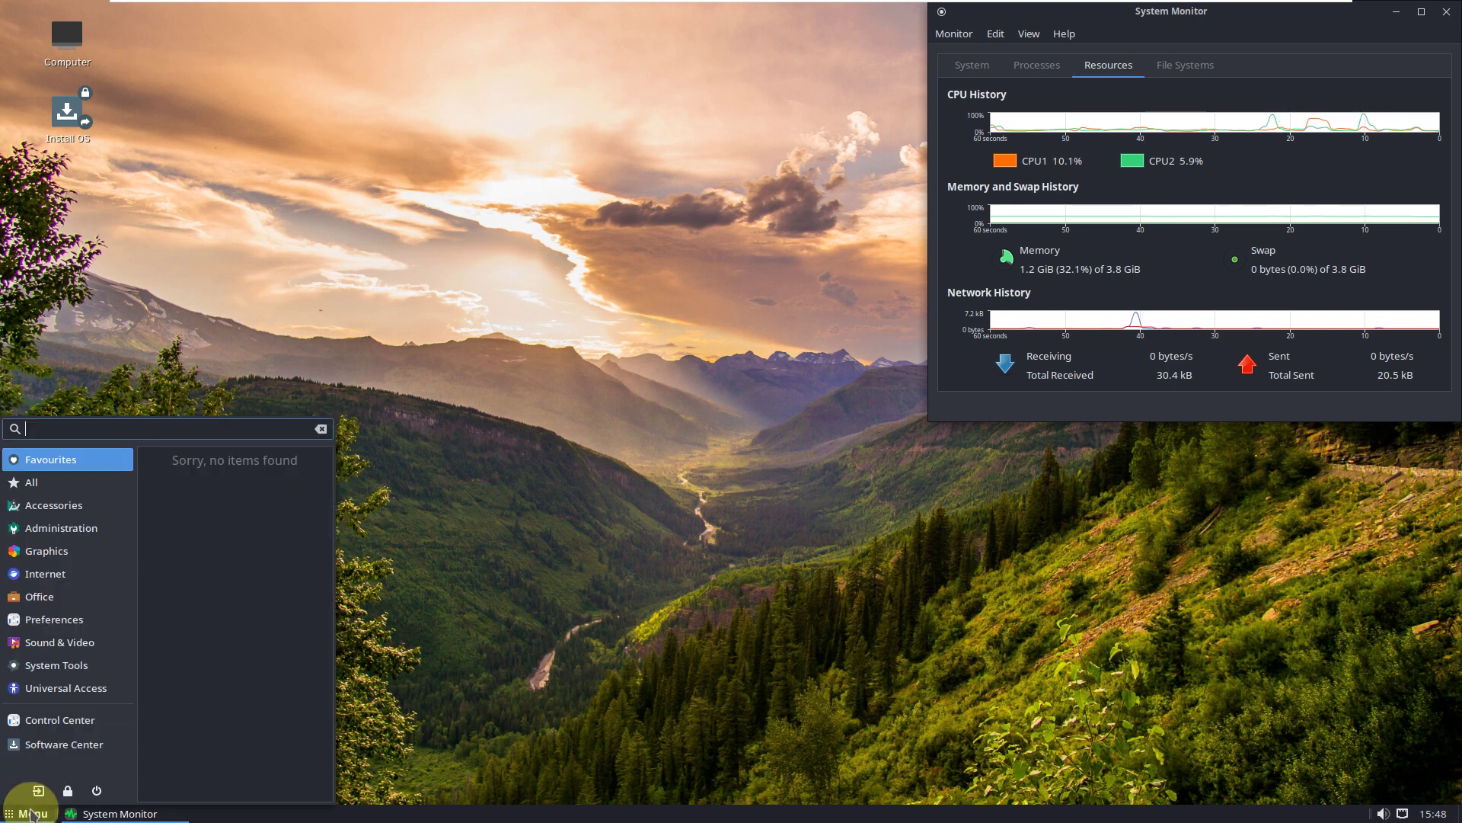
pyautogui.click(49, 573)
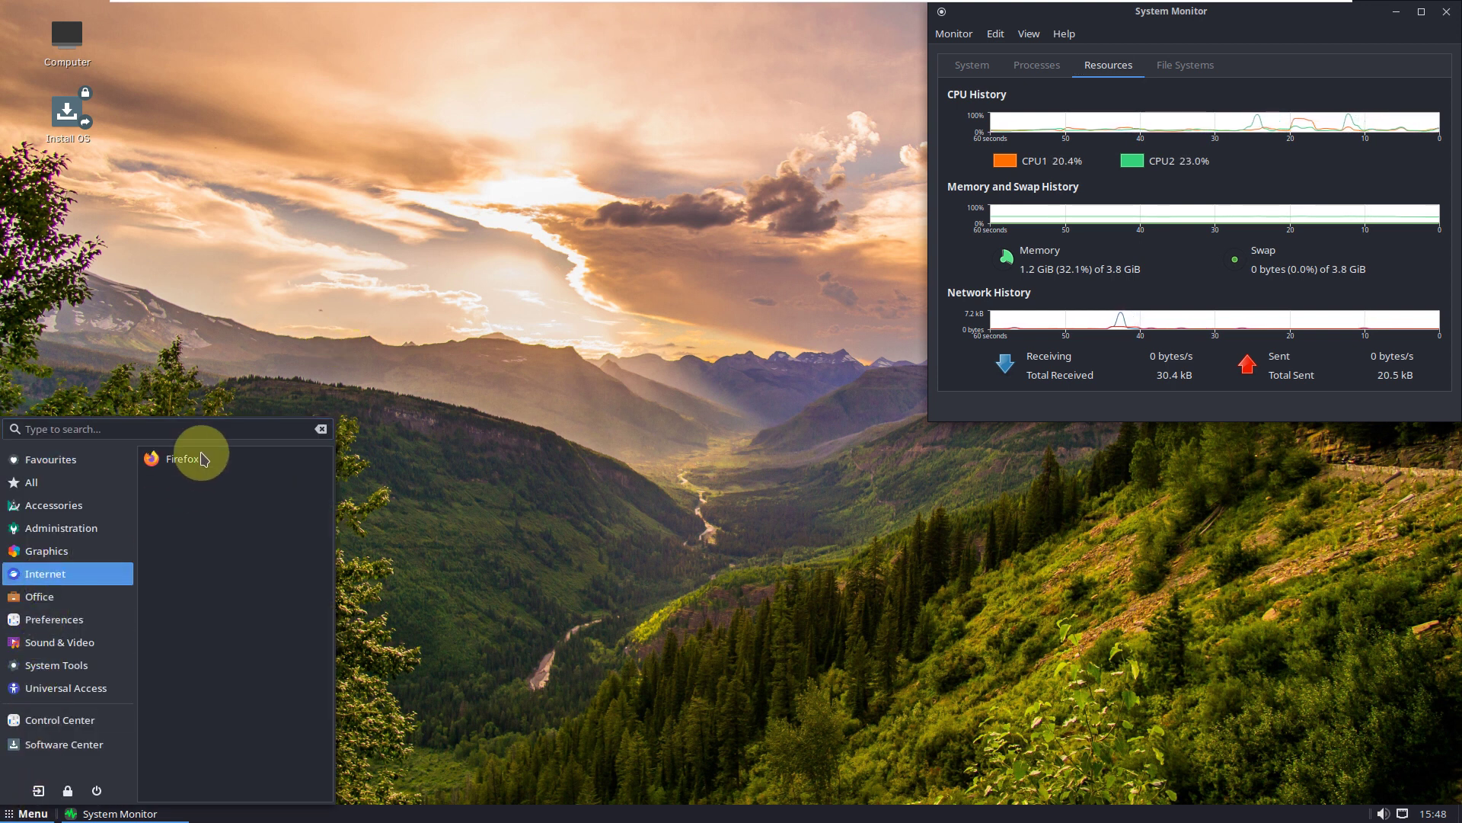
pyautogui.click(204, 457)
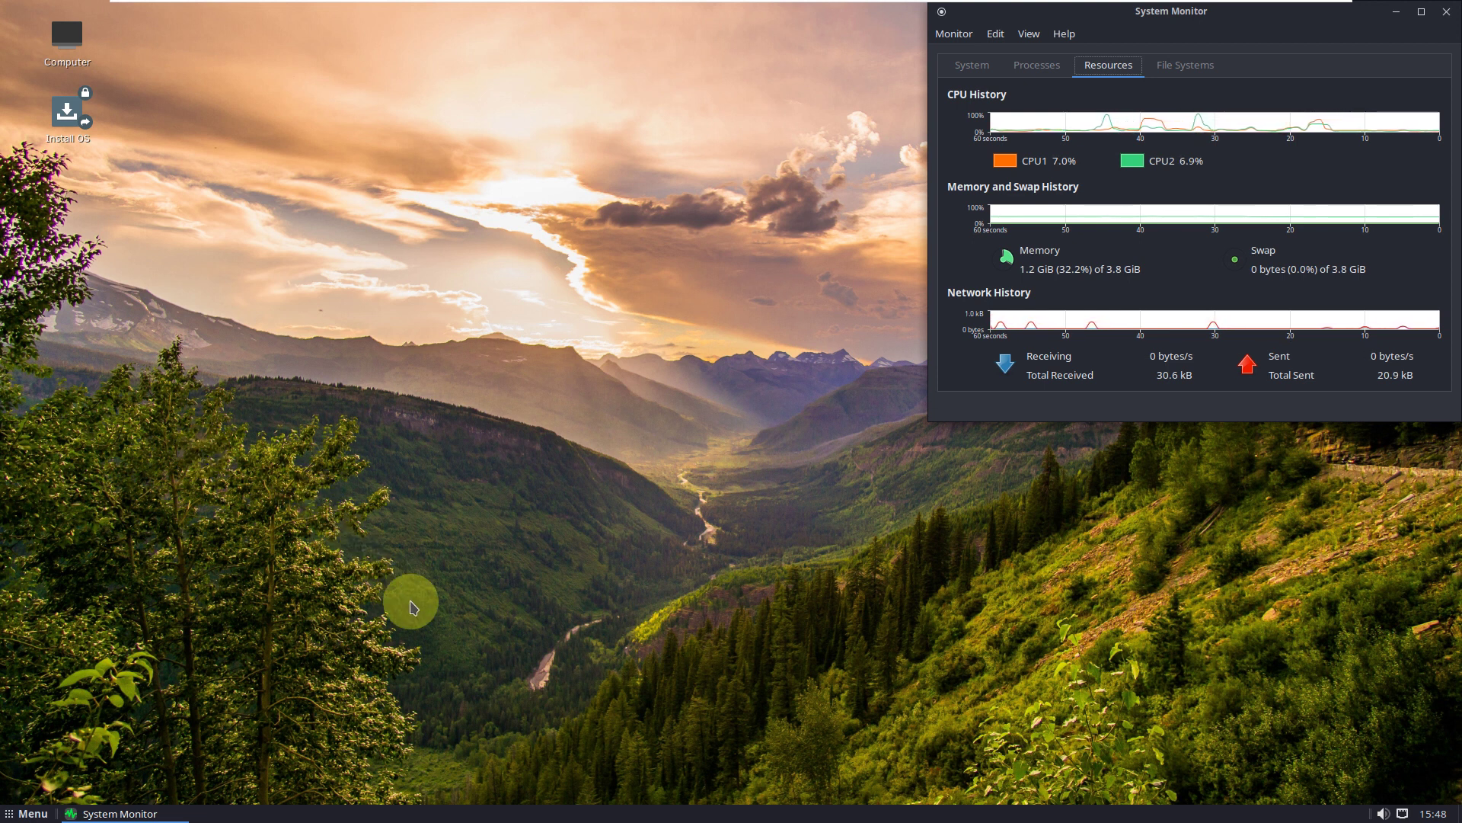
# View the version information of the MATE Panel and close it
pyautogui.rightClick(503, 812)
pyautogui.click(534, 789)
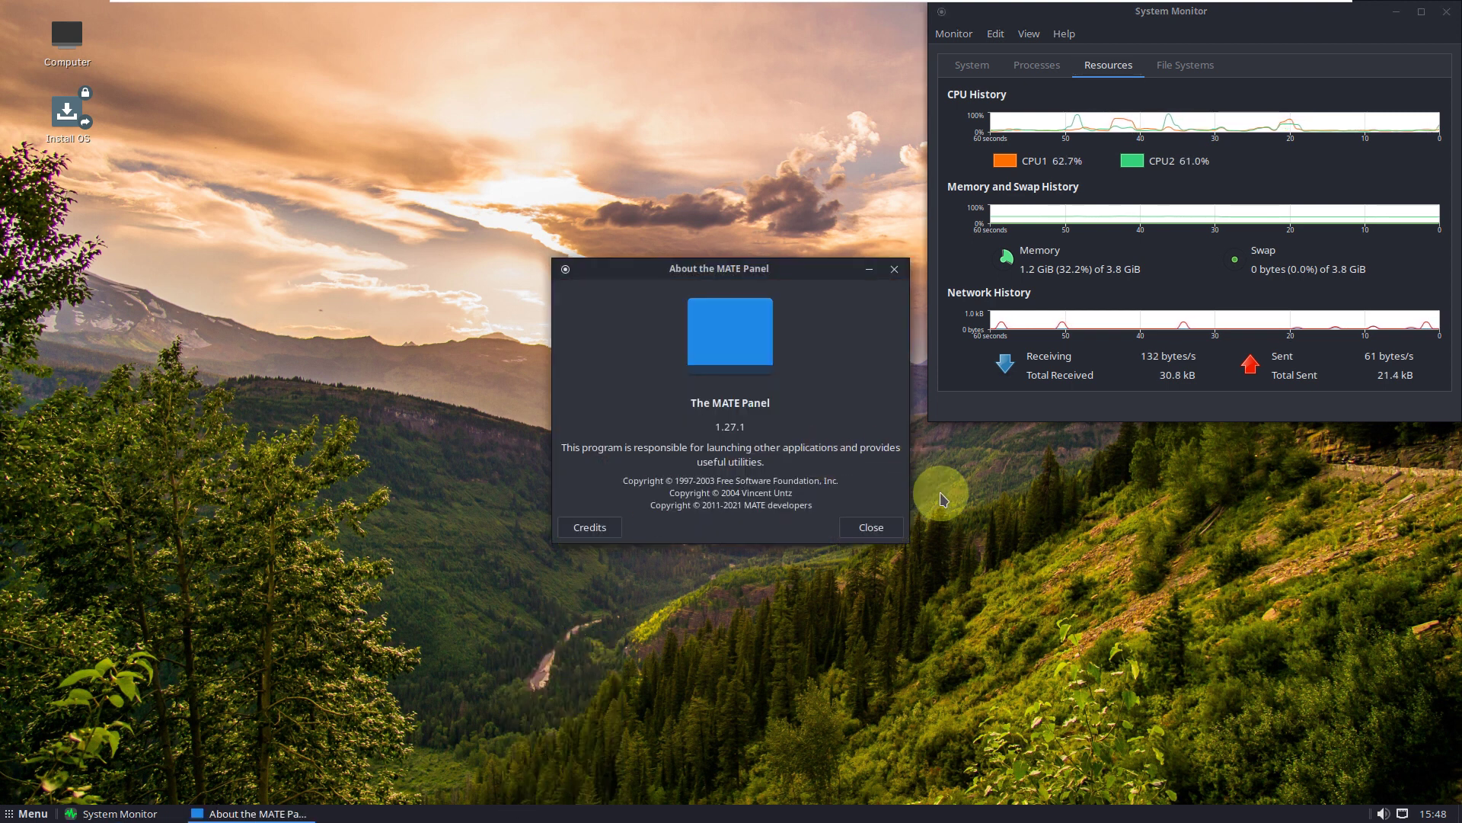
pyautogui.click(887, 529)
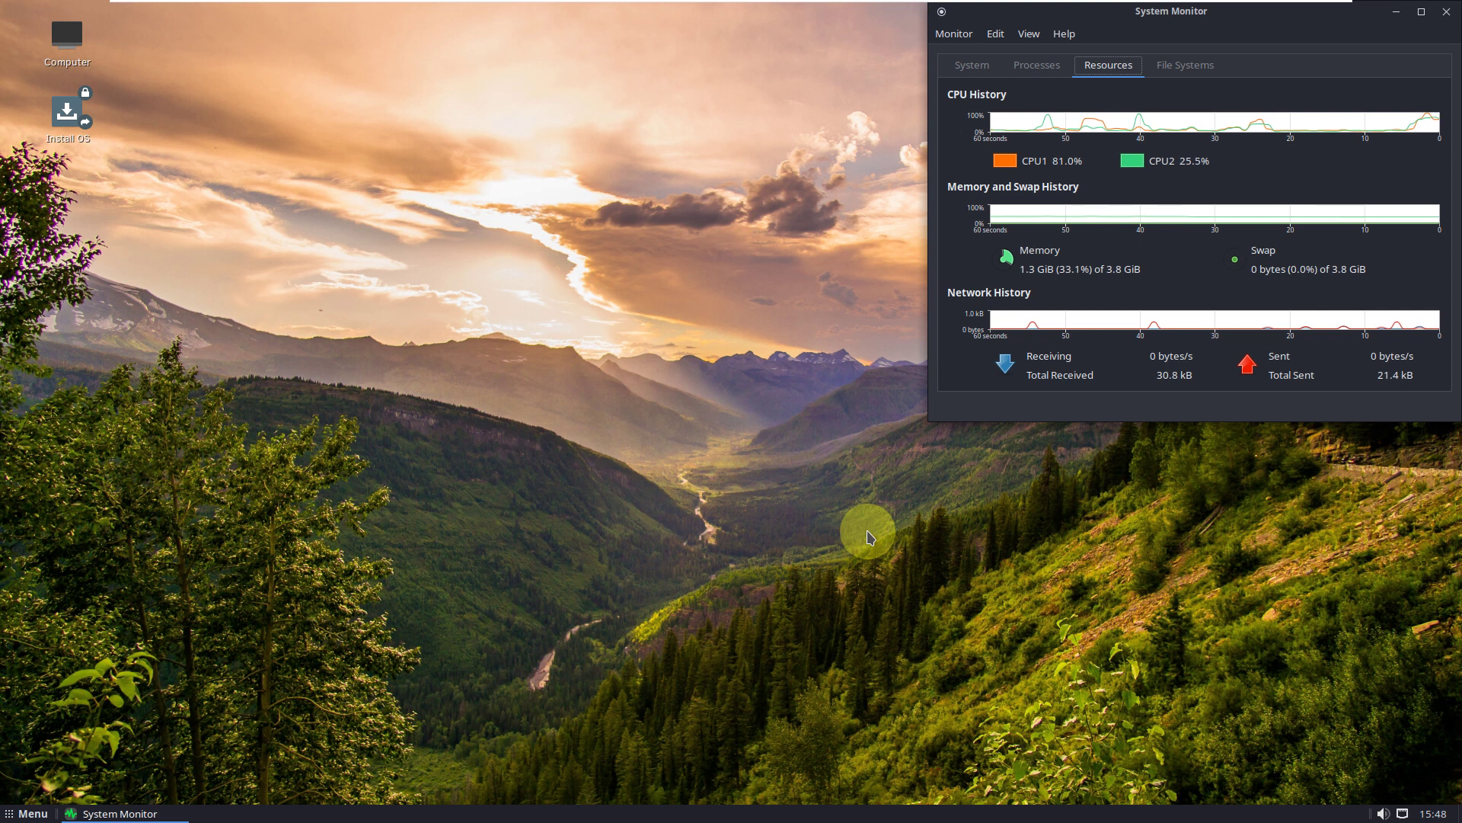
# Raise the sound volume to nearly its maximum and dismiss the volume slider
pyautogui.click(1384, 813)
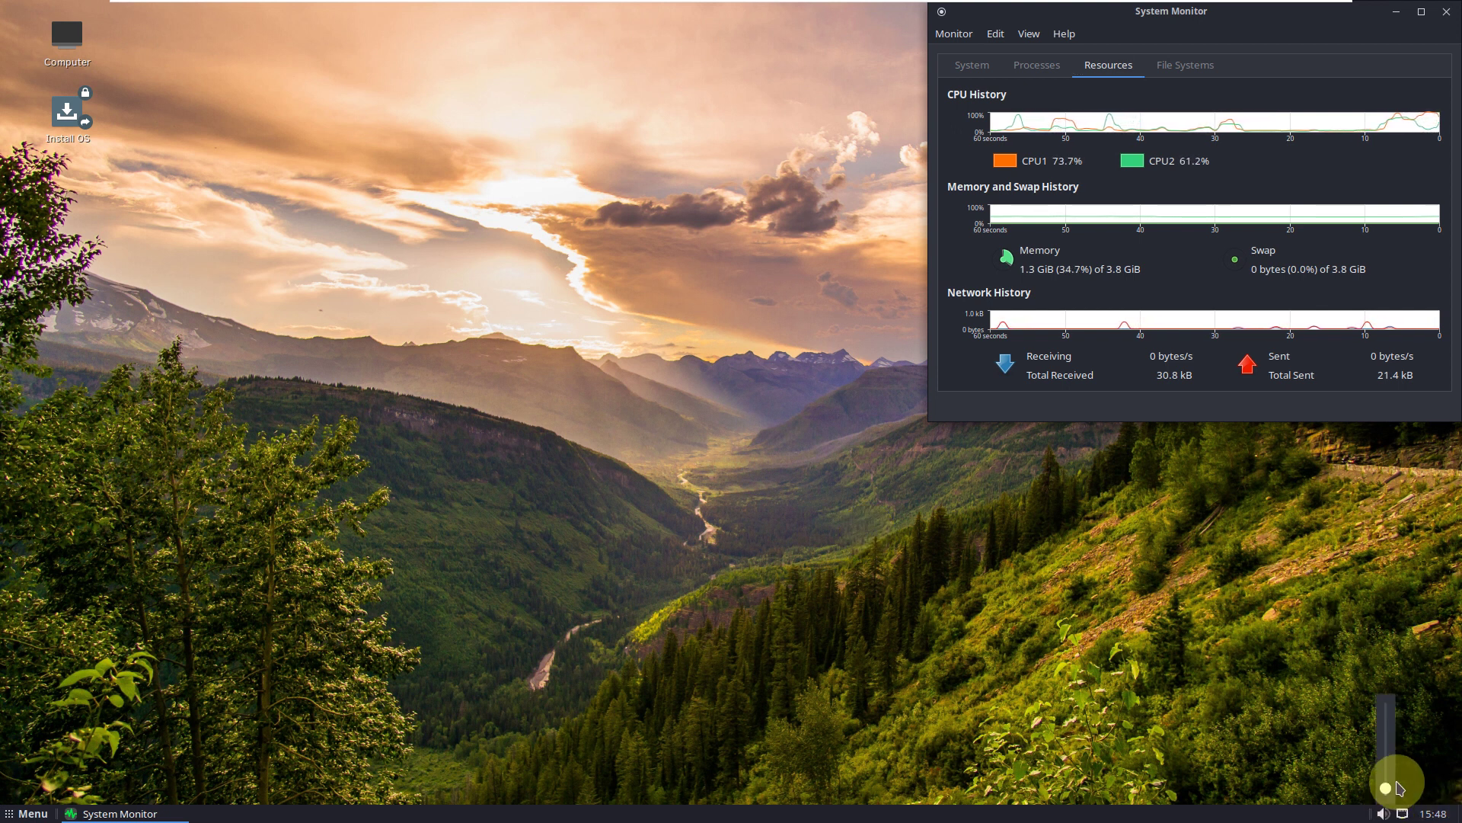
pyautogui.click(1382, 694)
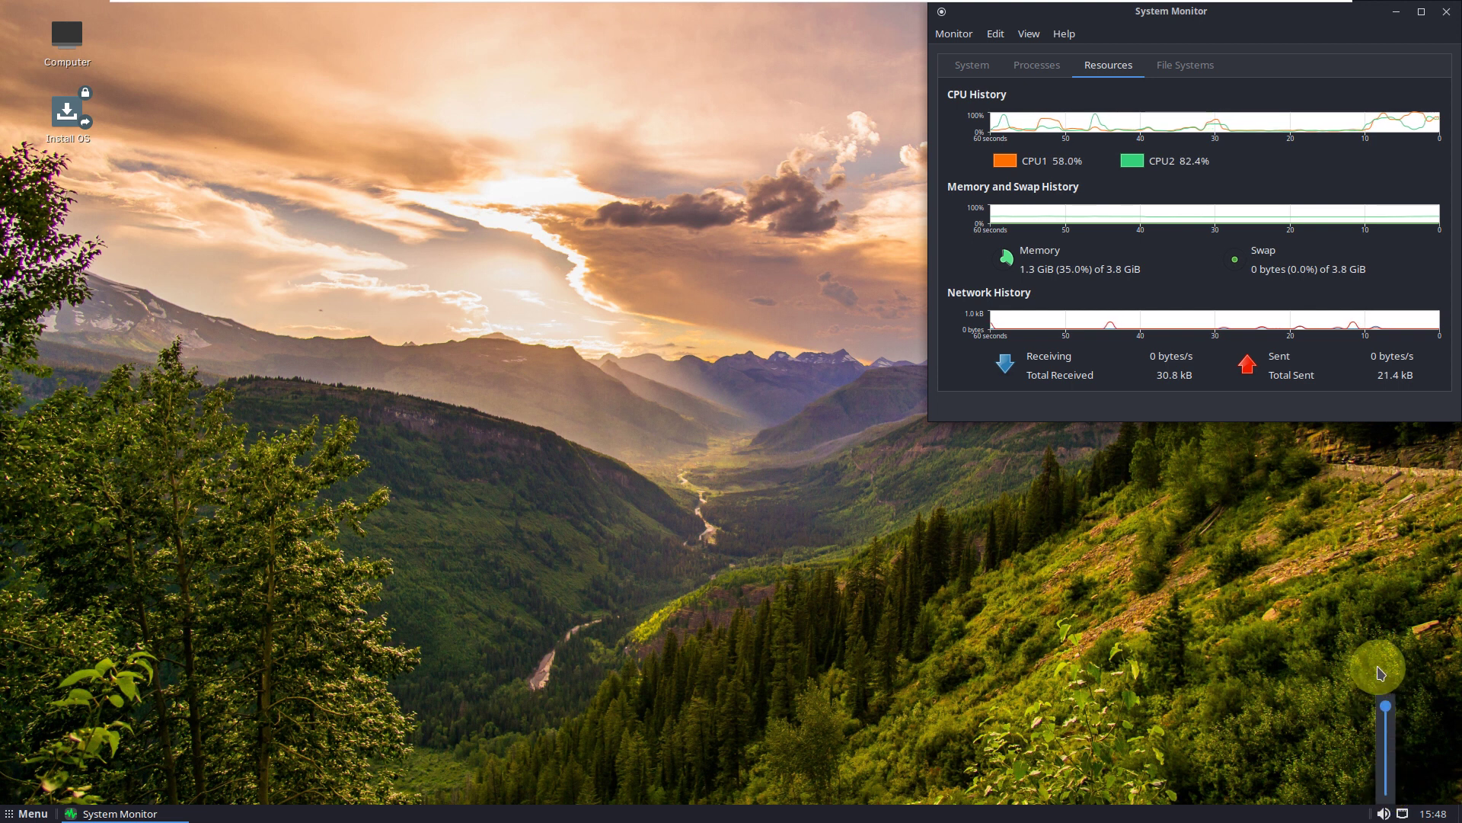
pyautogui.click(1383, 814)
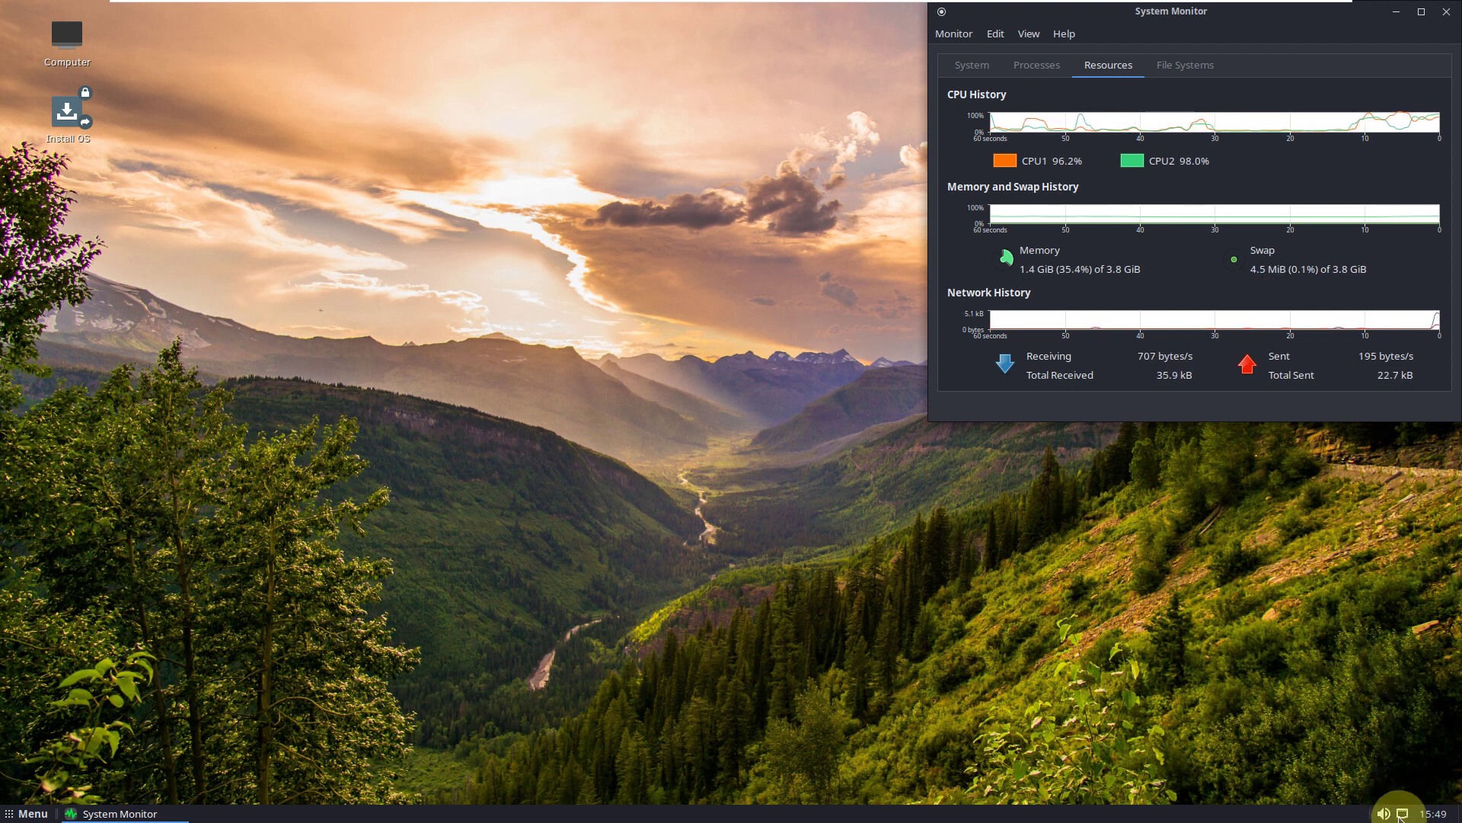
# Show the clock's calendar for the current month and hide it again
pyautogui.click(1422, 817)
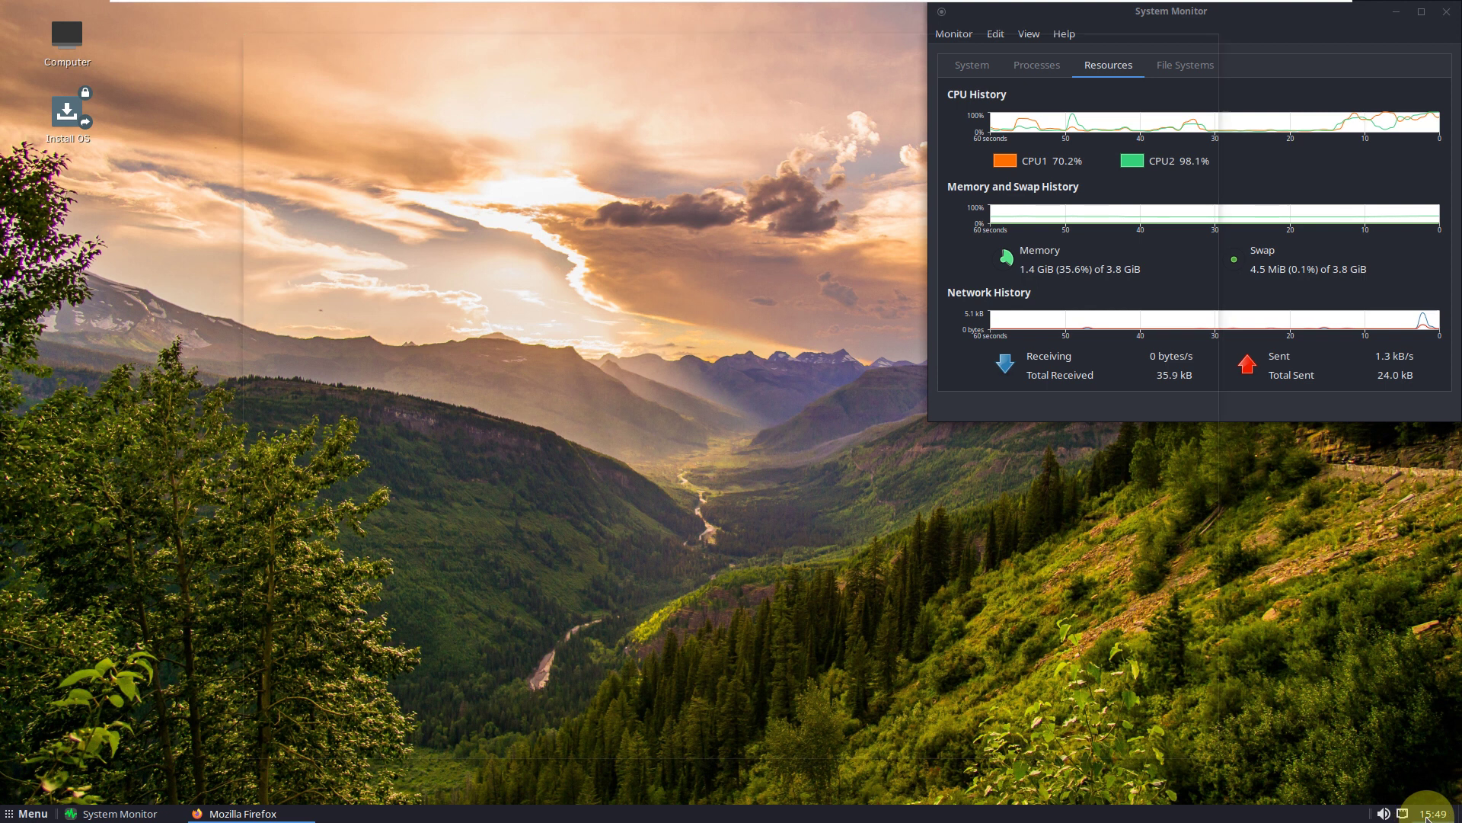
pyautogui.click(1428, 817)
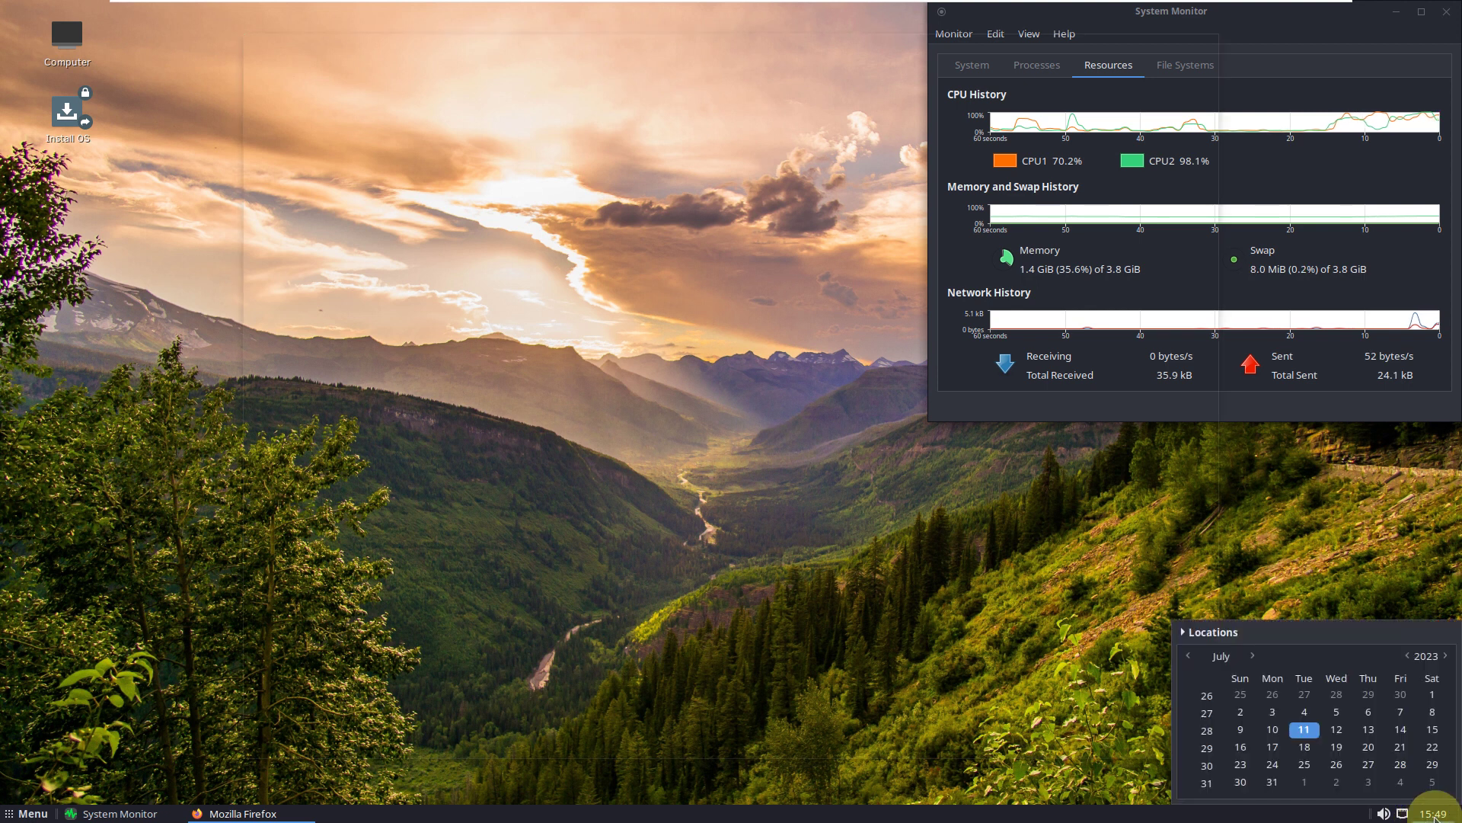
pyautogui.click(1433, 816)
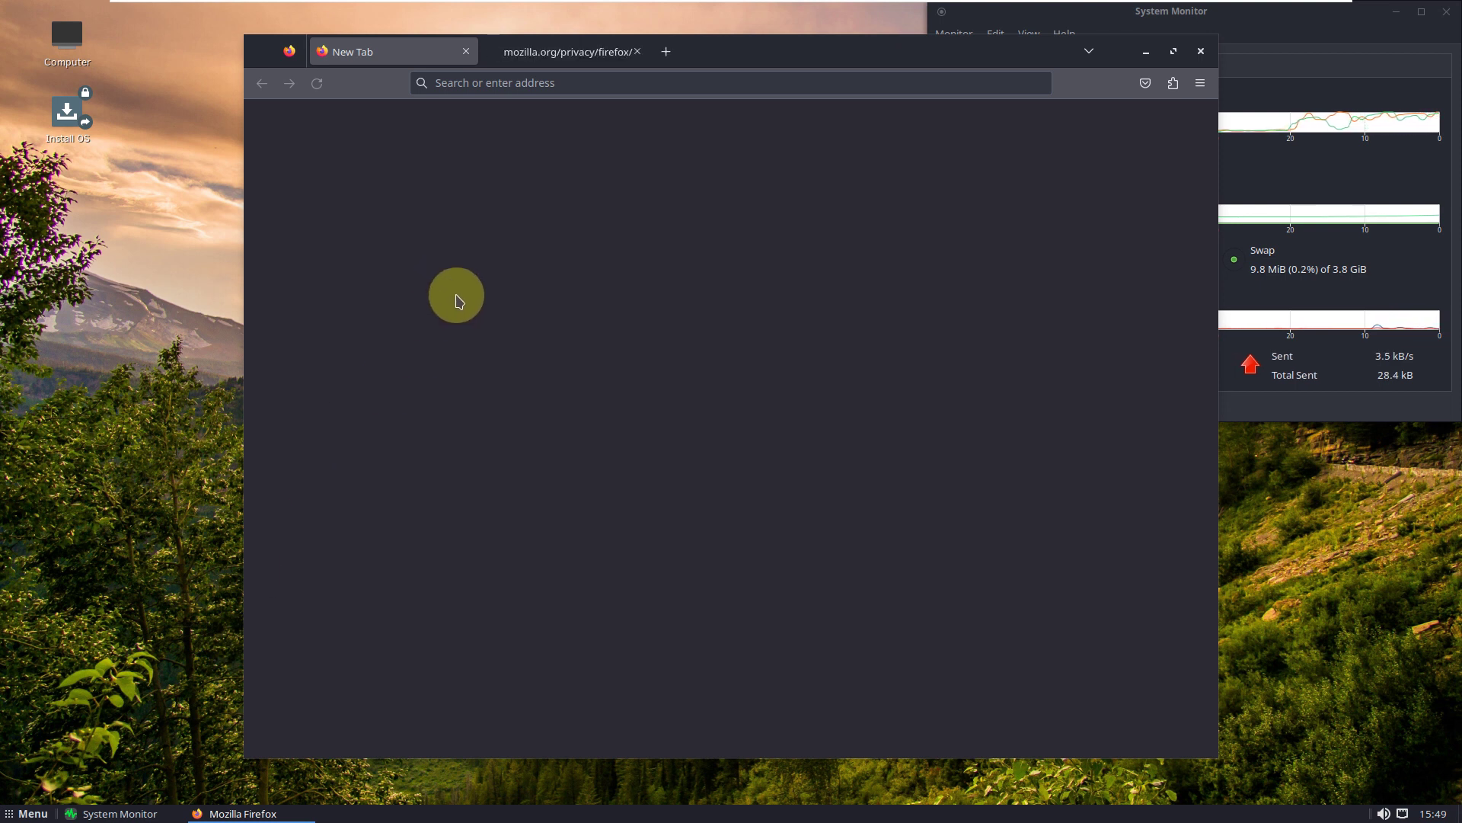
# Close the mozilla.org privacy page in Firefox, keeping the first tab open
pyautogui.click(638, 52)
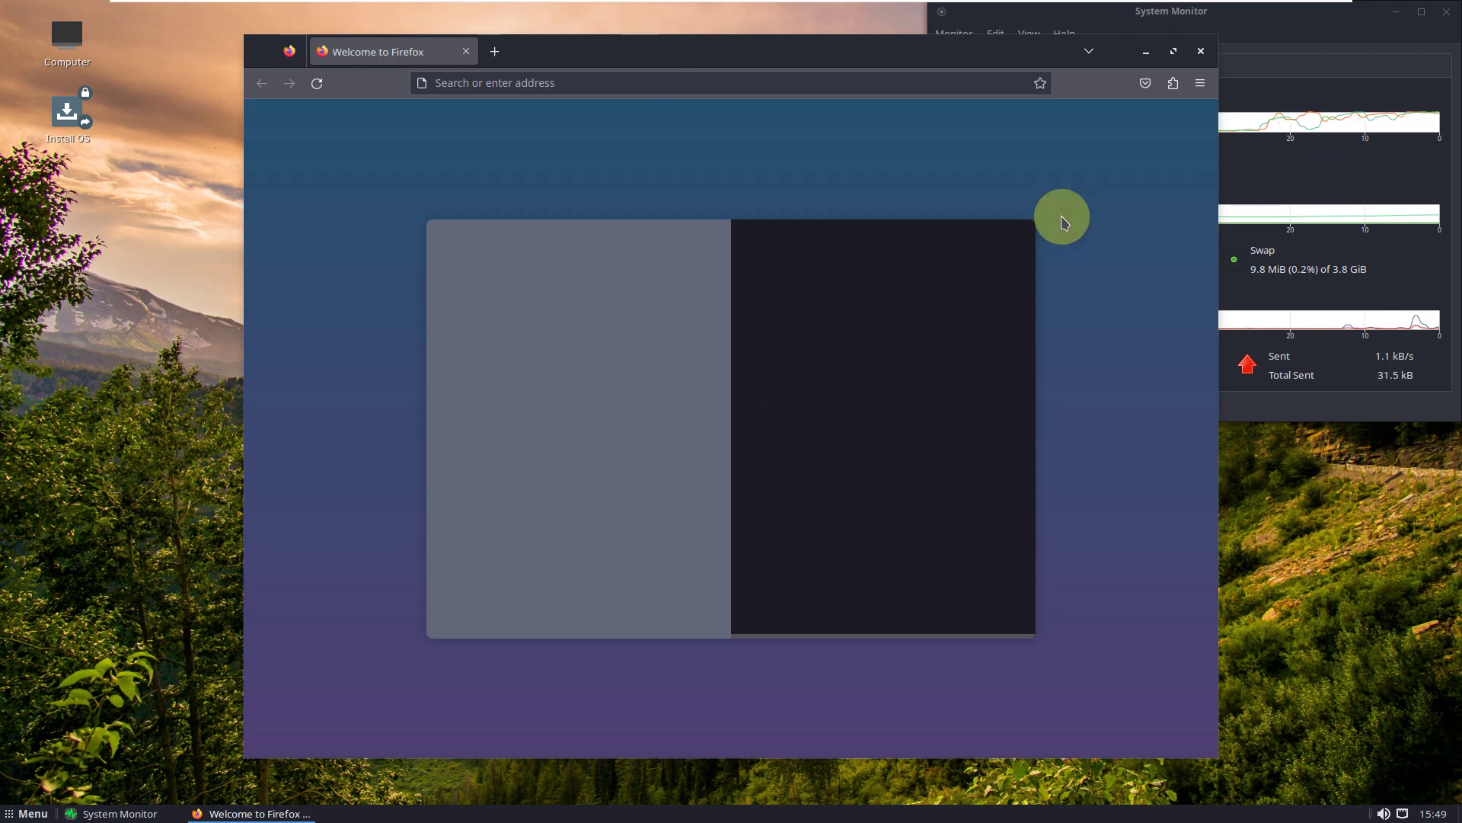
# View Firefox's version information in the About Firefox dialog and close it
pyautogui.click(1200, 84)
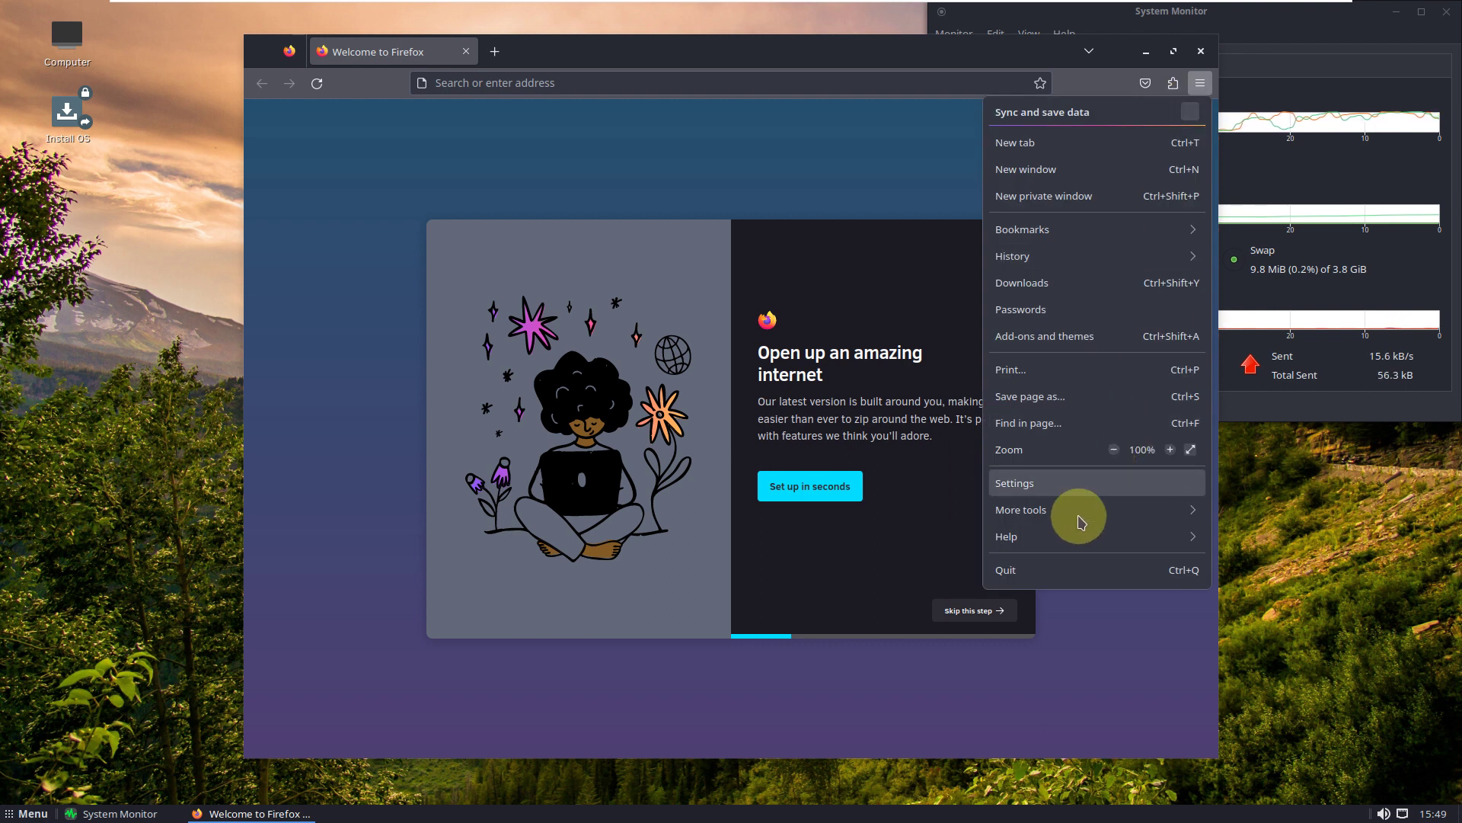
pyautogui.click(1073, 533)
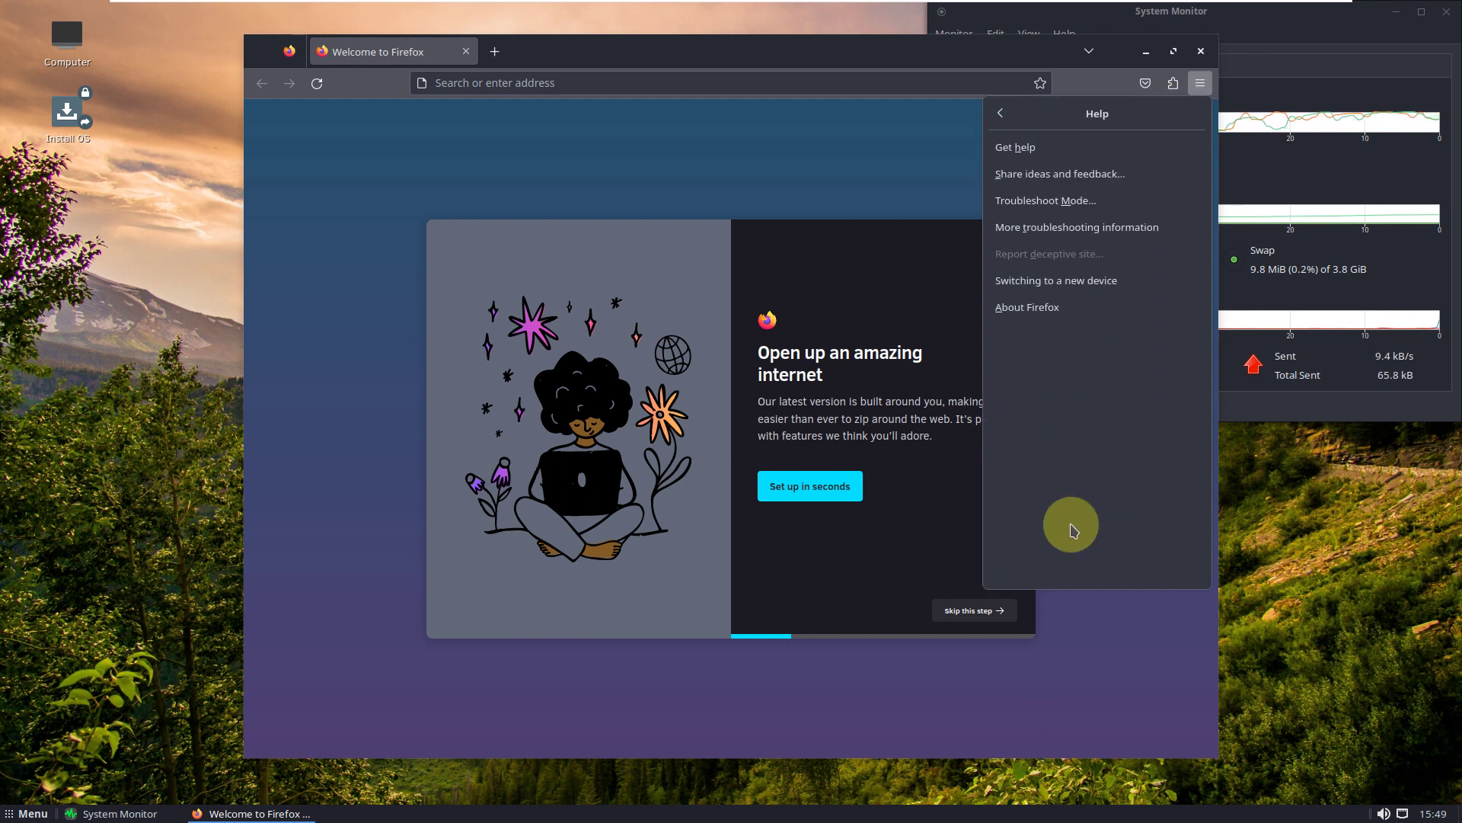
pyautogui.click(1058, 312)
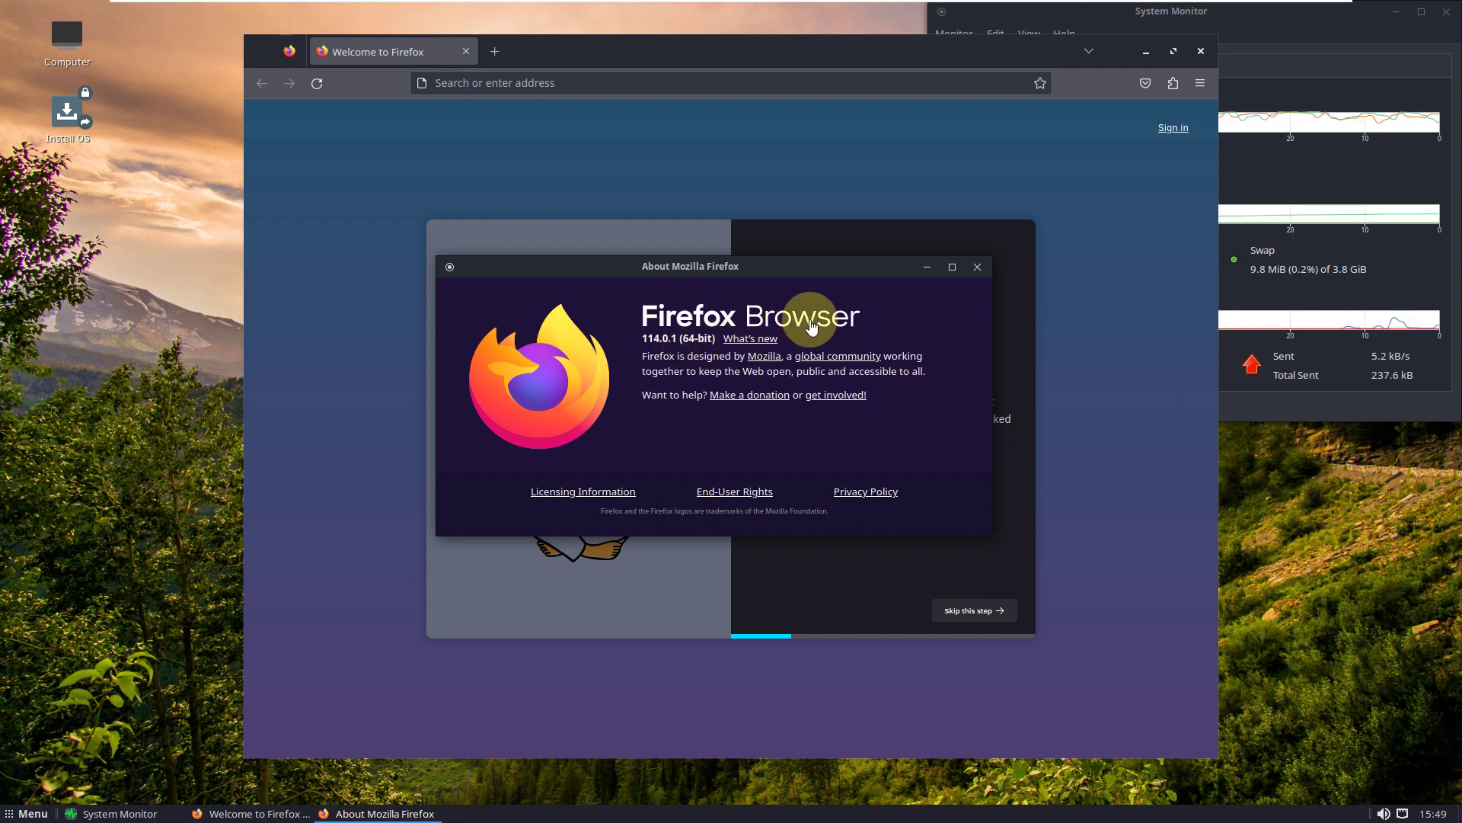
pyautogui.click(977, 268)
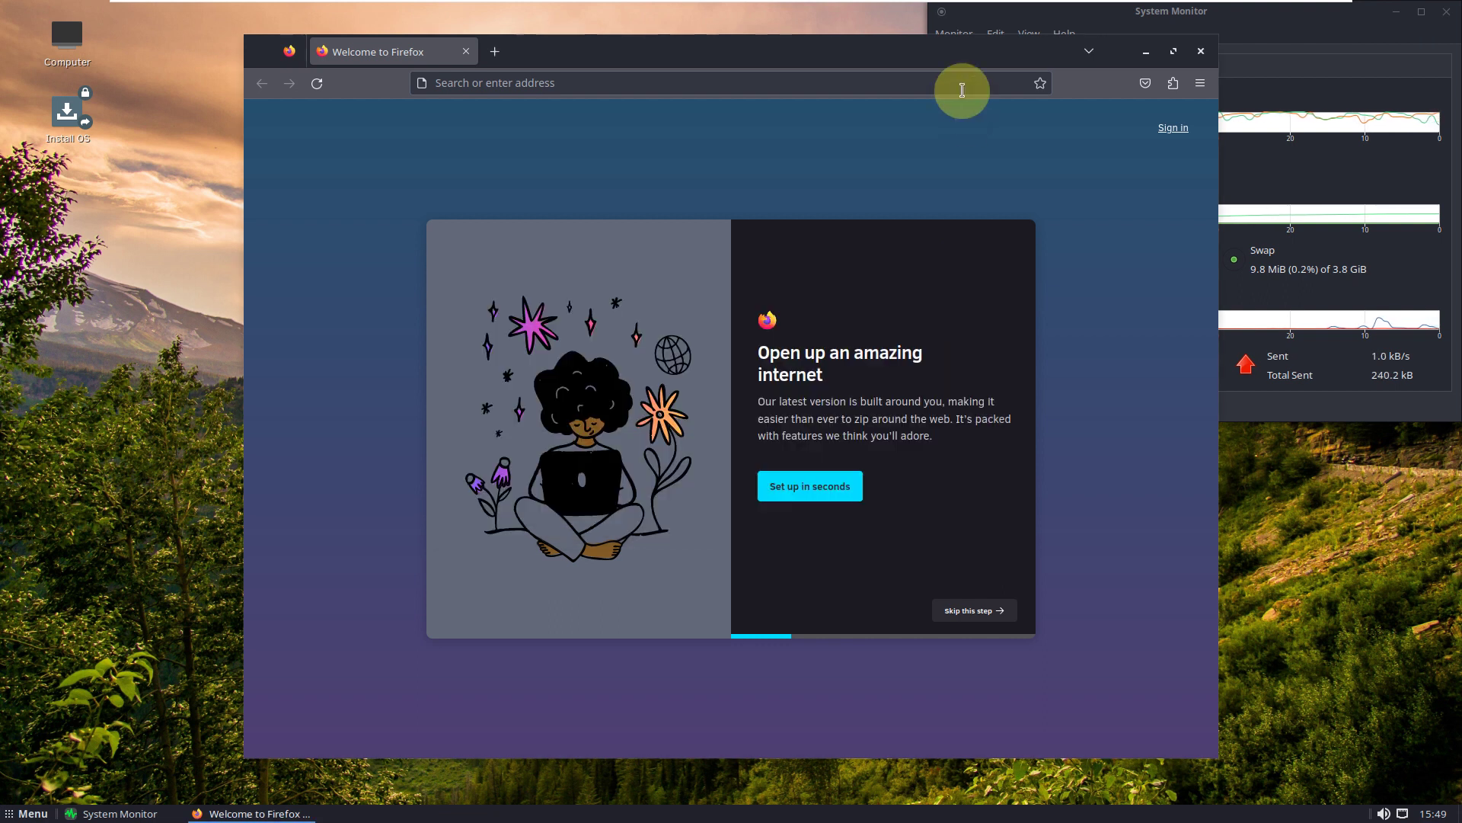
# Move the Firefox window to uncover more of System Monitor and search the web for "solus linux"
pyautogui.moveTo(924, 55); pyautogui.dragTo(731, 74)
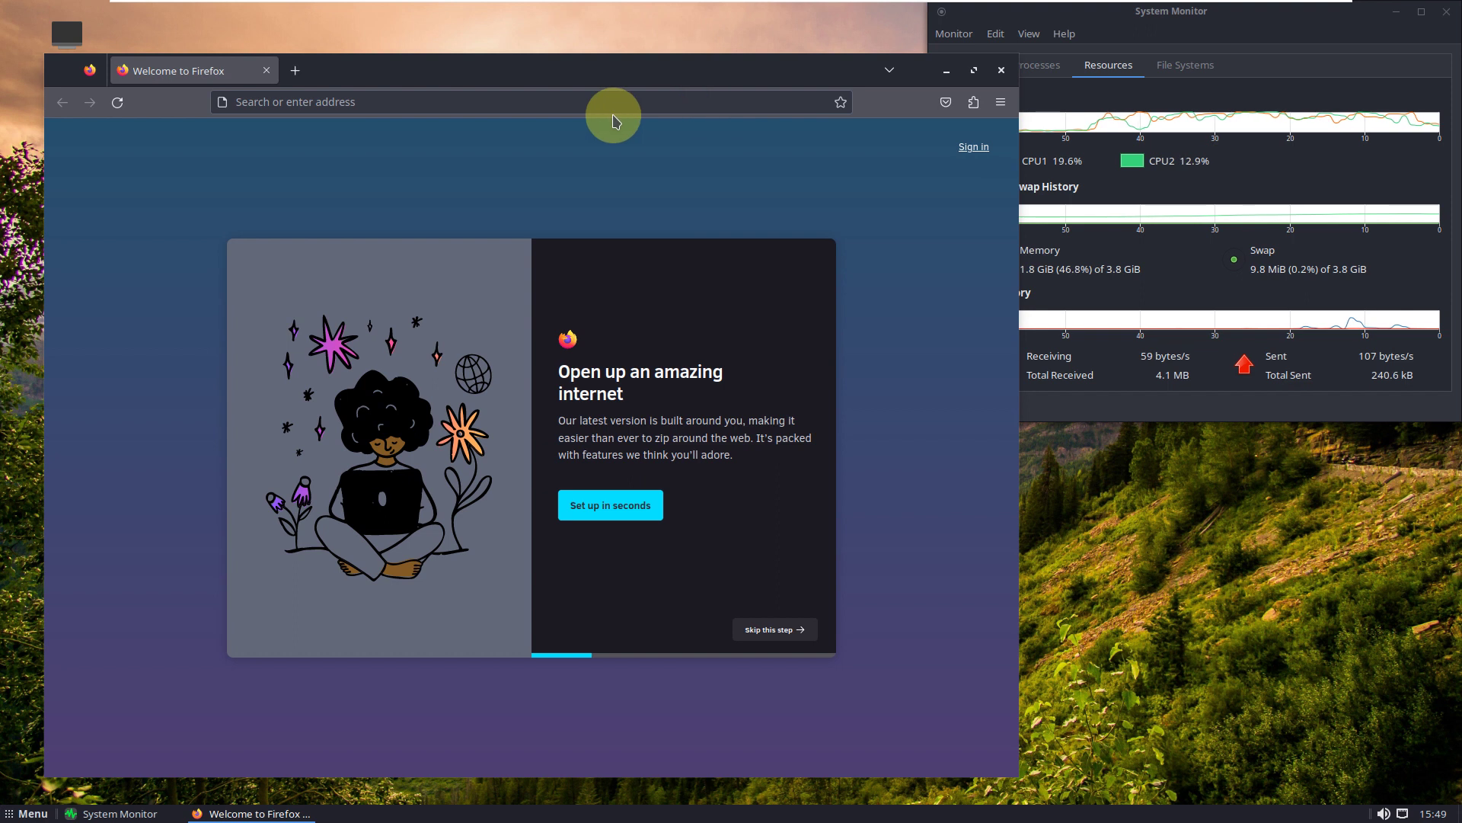
pyautogui.click(552, 102)
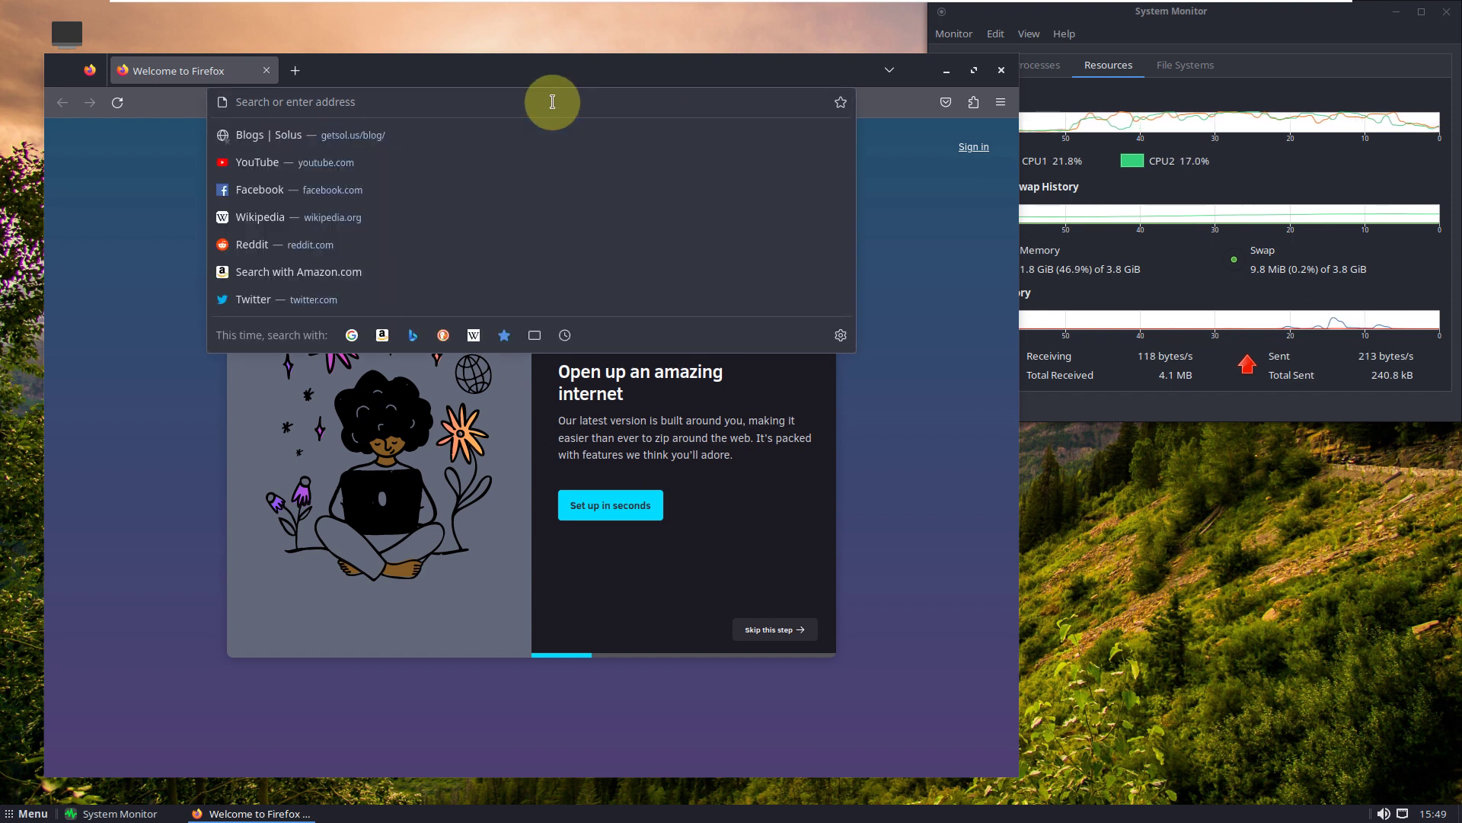
pyautogui.write('solu')
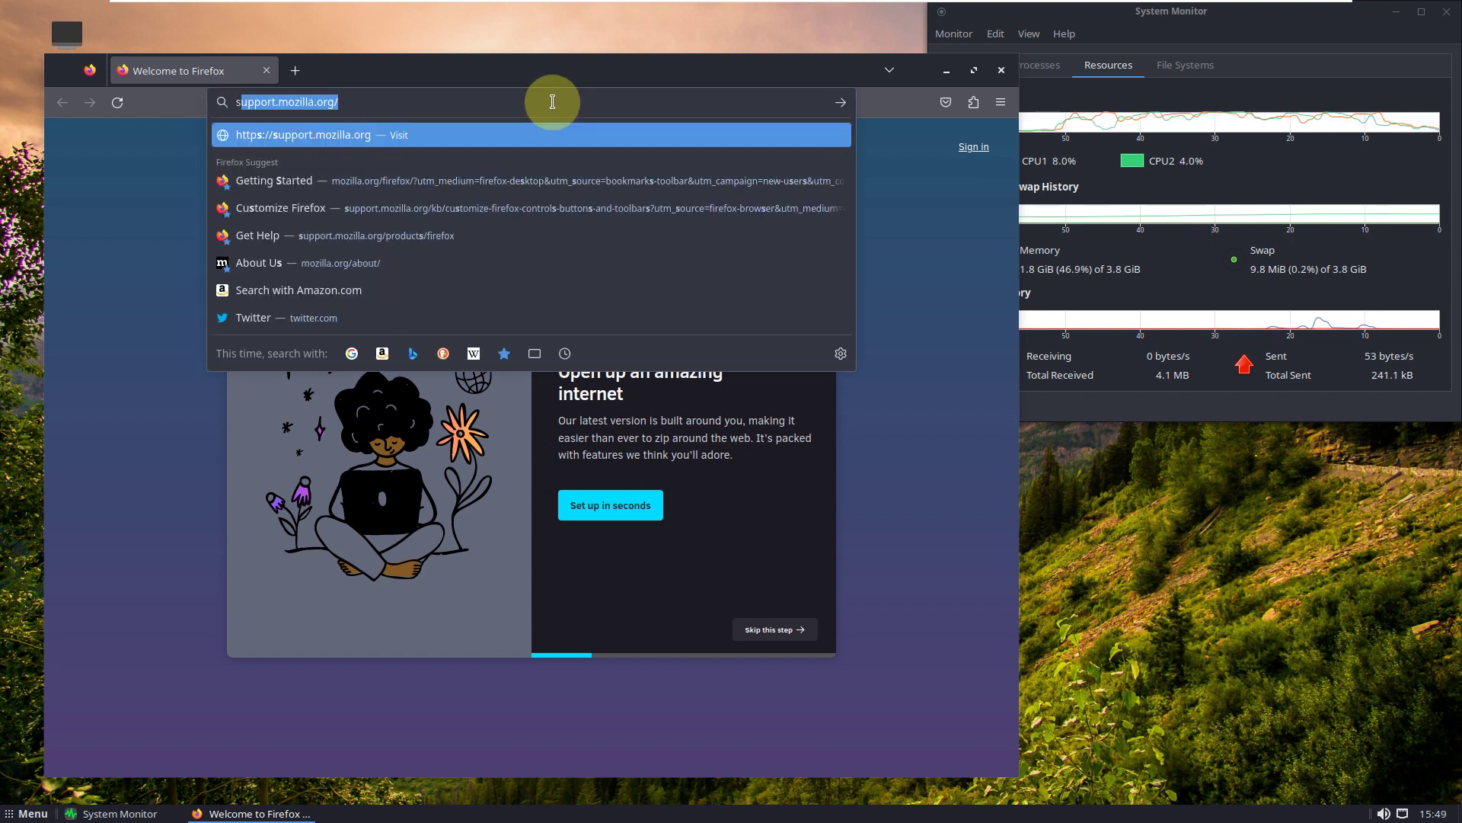
pyautogui.write('s l')
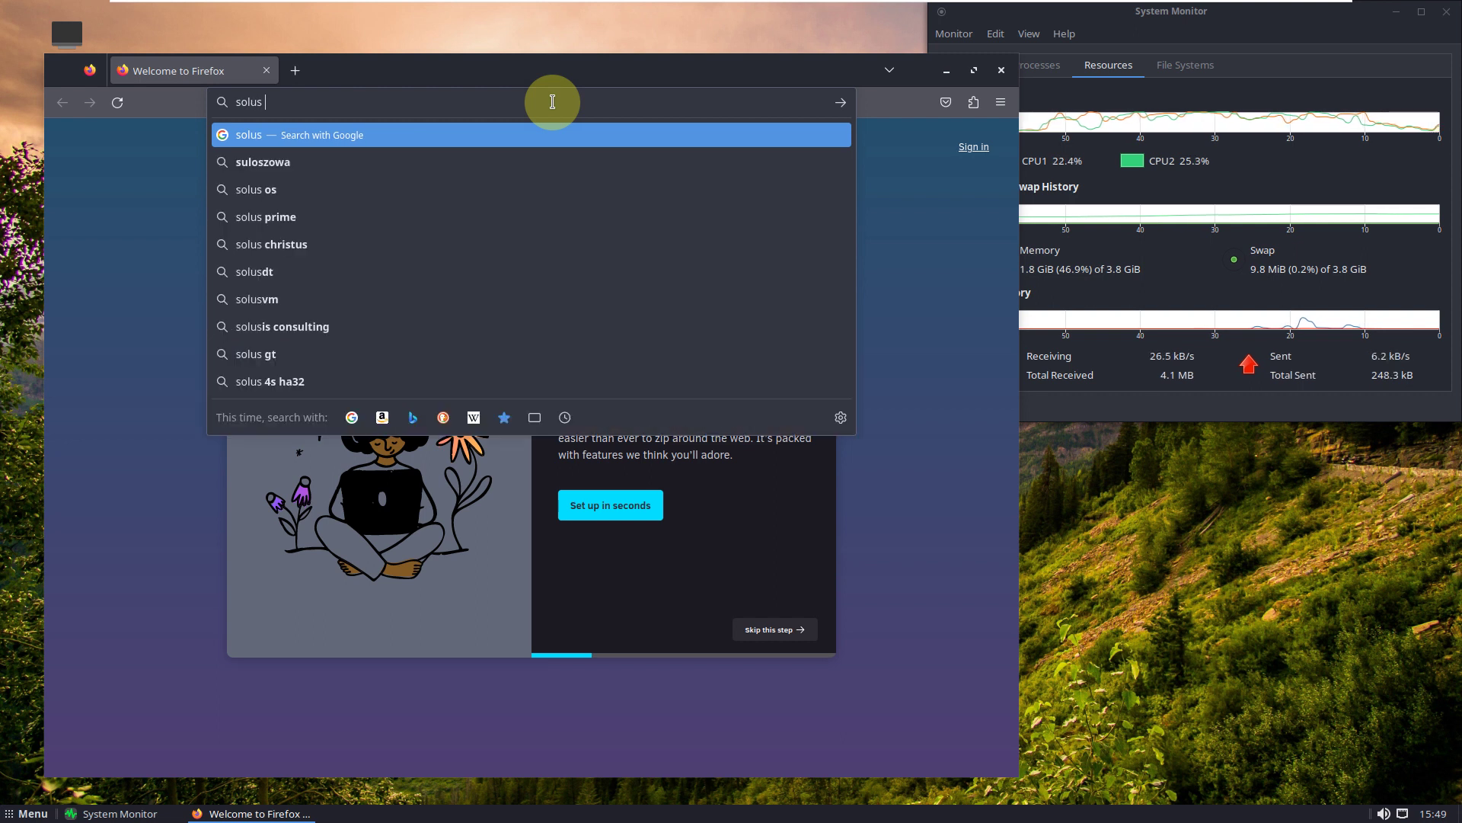
pyautogui.write('inux')
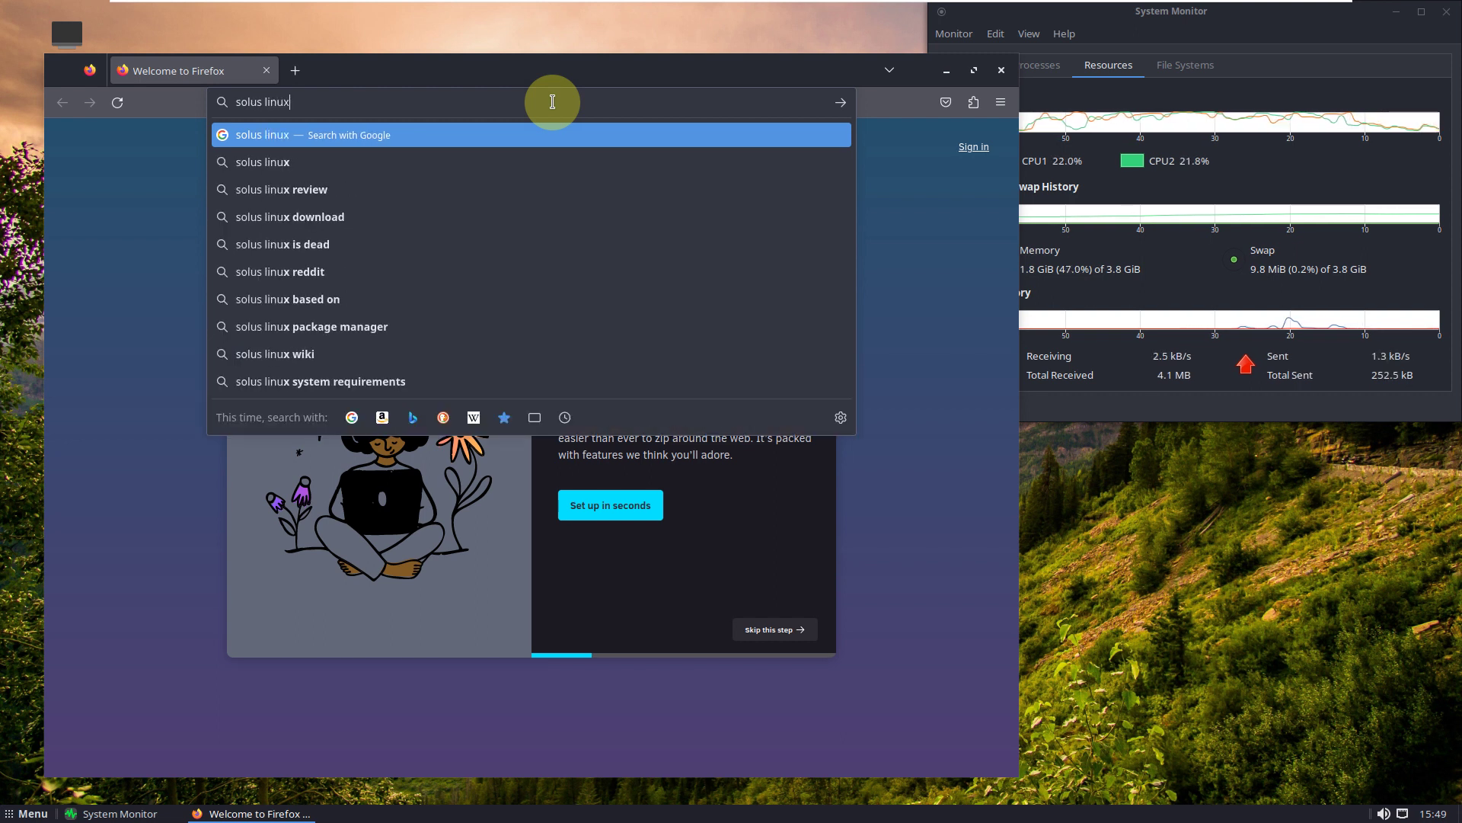
pyautogui.press('Return')
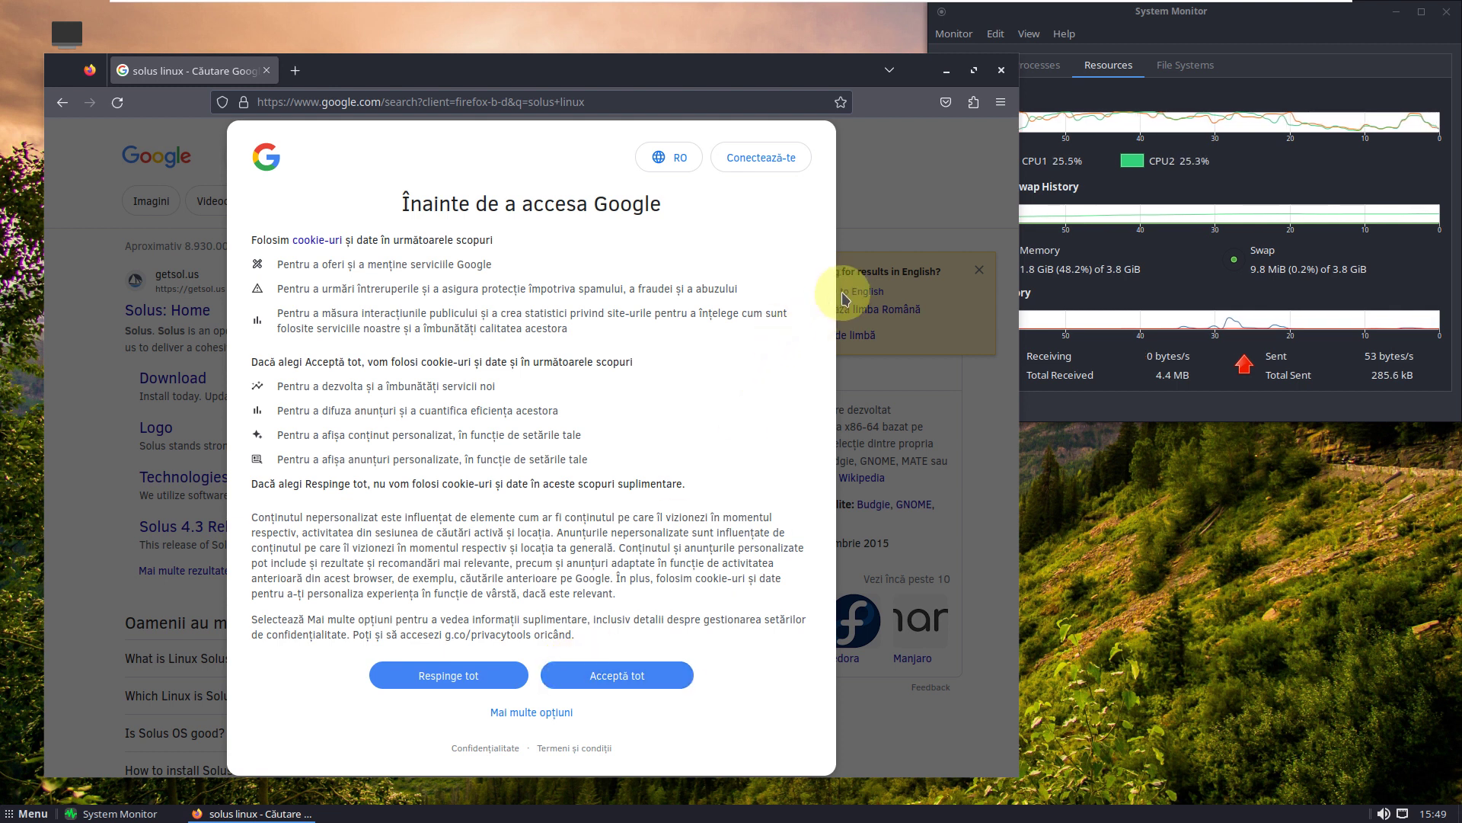
# Accept all Google cookies and switch the search results to English
pyautogui.click(668, 675)
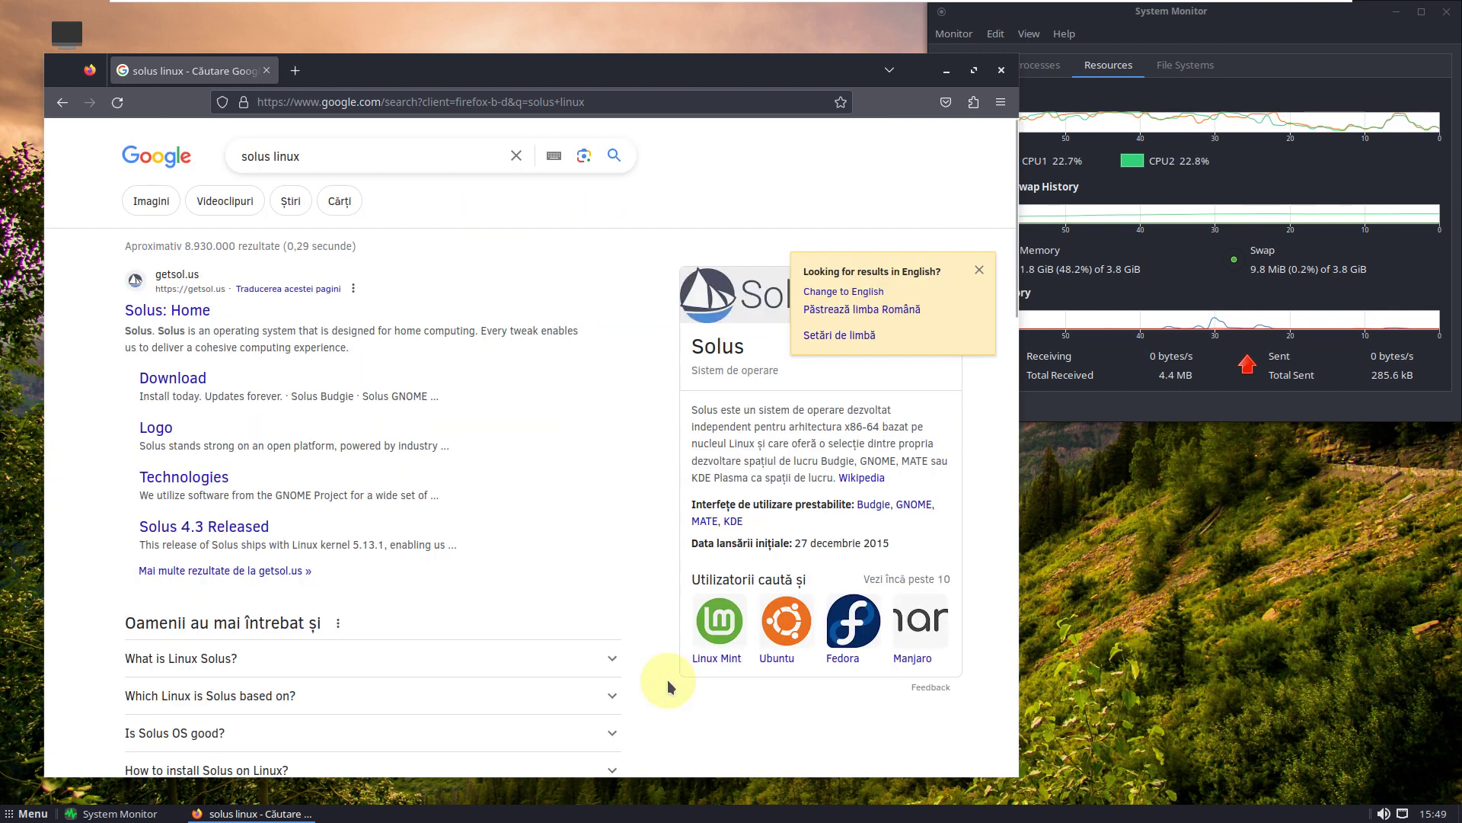
pyautogui.click(844, 292)
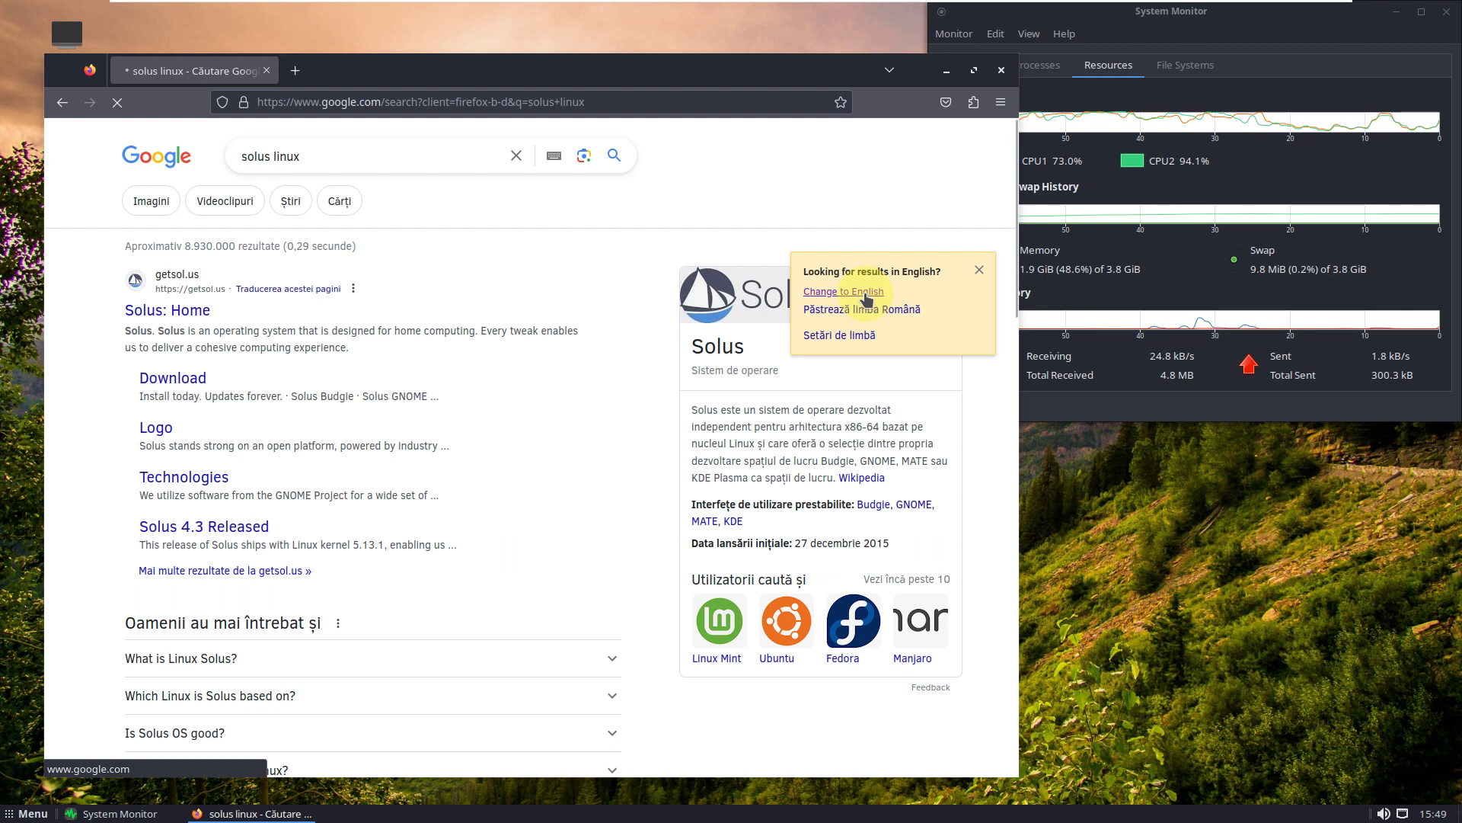
# Open the Solus home page from the search results and go to its blog's "Solus 4.4 Released" post
pyautogui.click(198, 313)
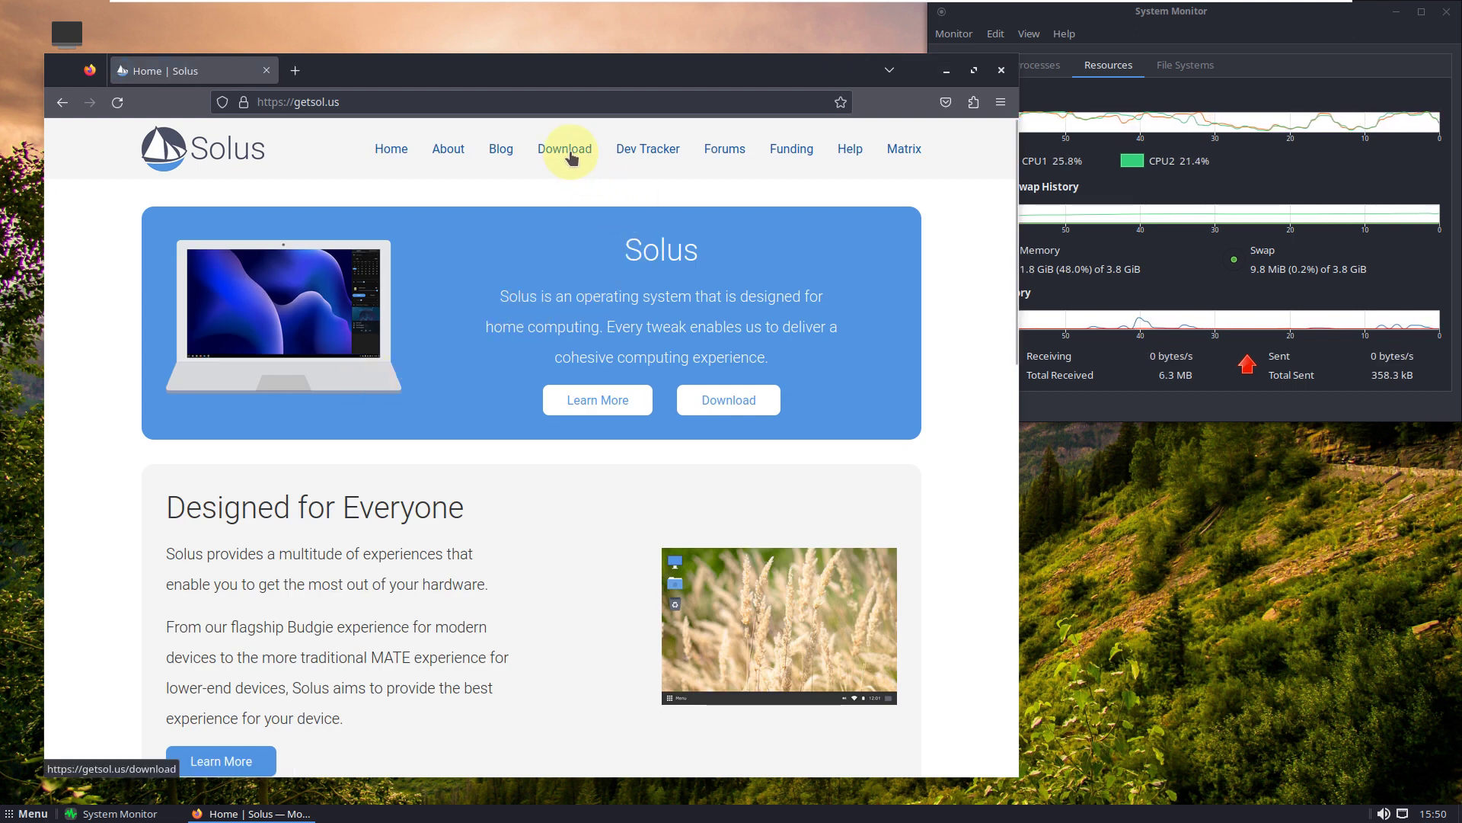
pyautogui.click(500, 150)
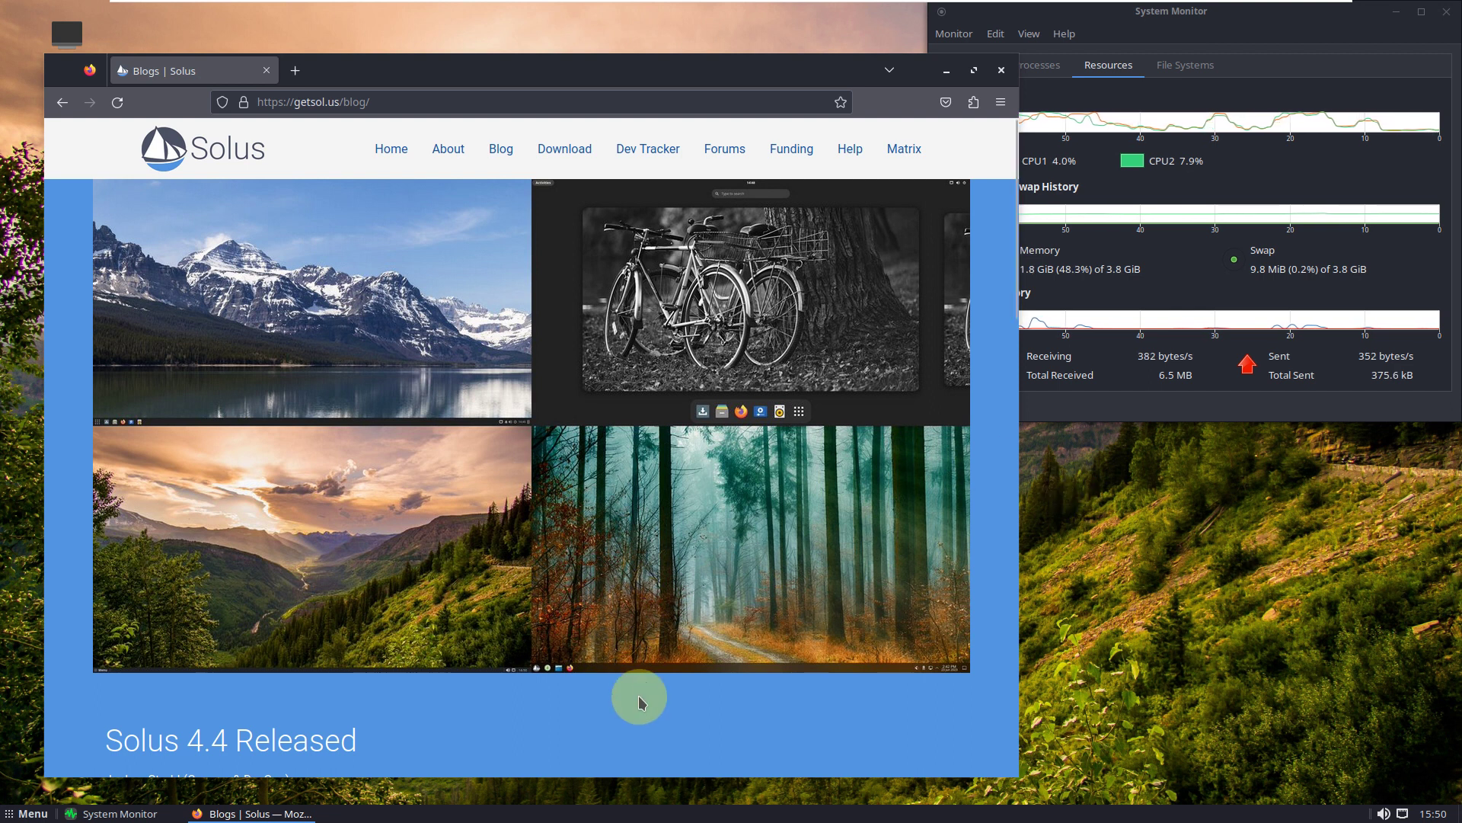
pyautogui.scroll(-3, 639, 681)
pyautogui.scroll(-2, 639, 682)
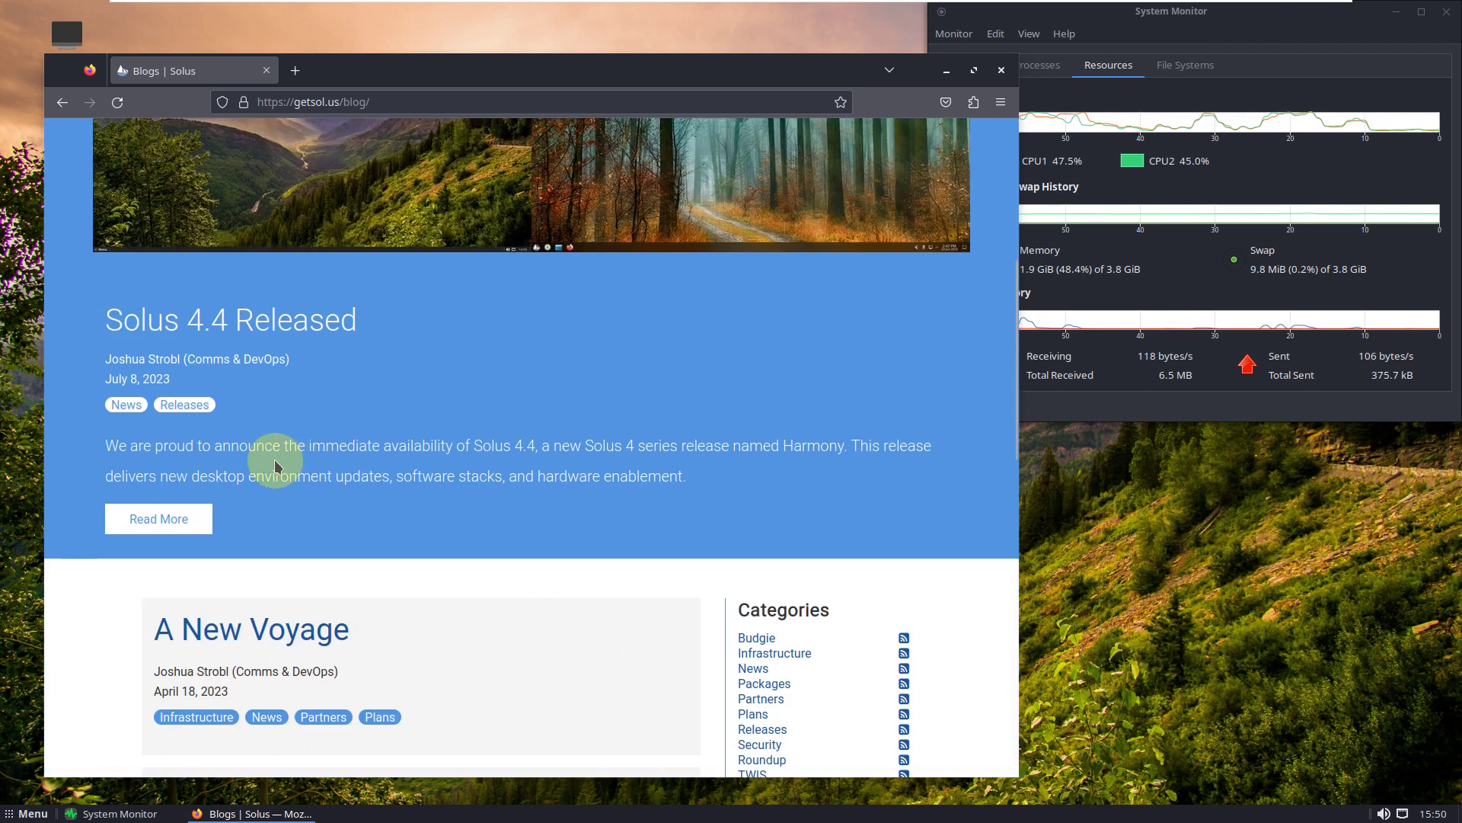
pyautogui.click(186, 516)
# Read the post's Default Applications section, highlighting the listed application versions and the media players per edition
pyautogui.scroll(-4, 221, 491)
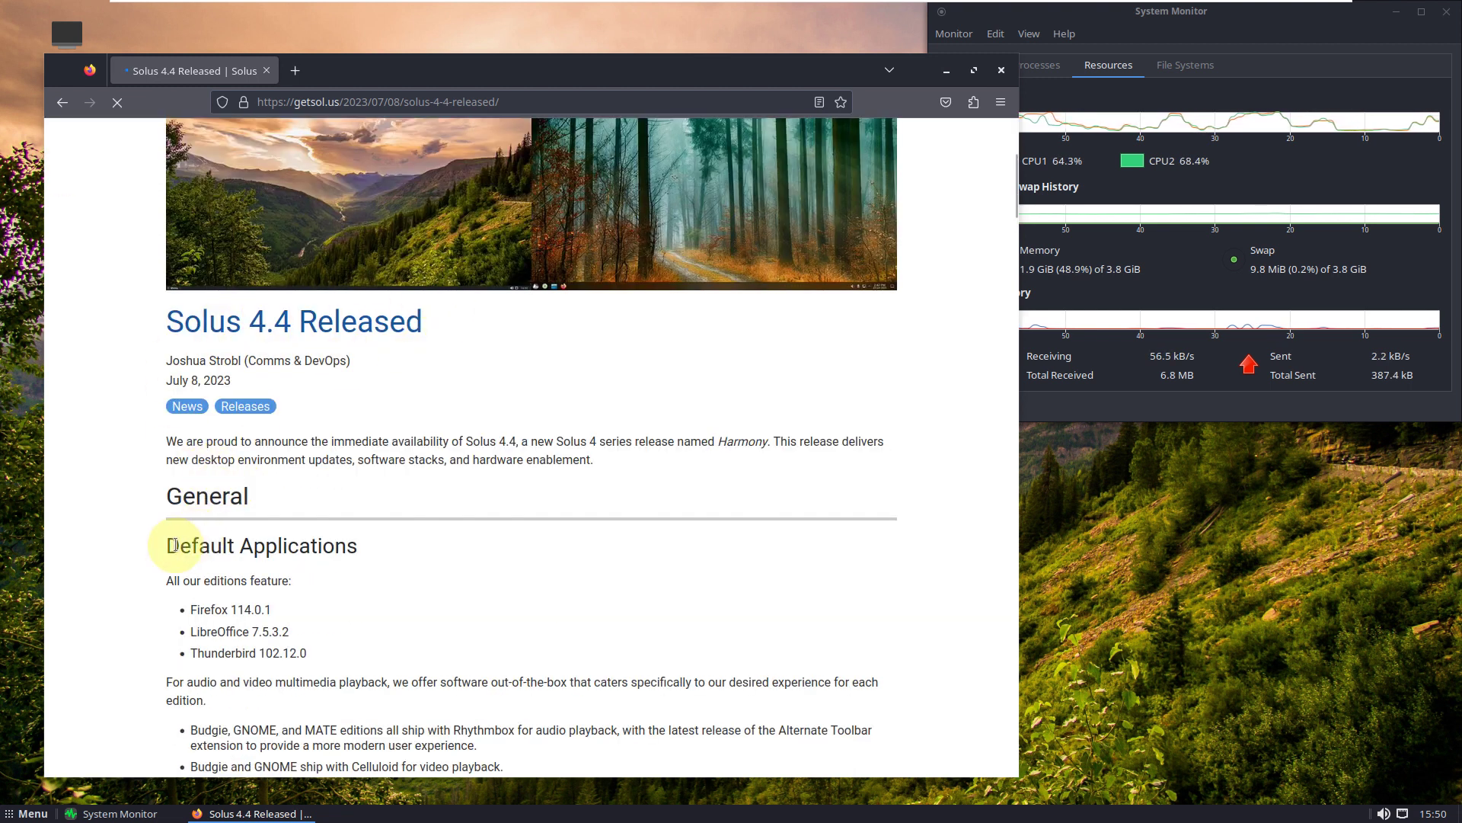
pyautogui.scroll(-1, 171, 549)
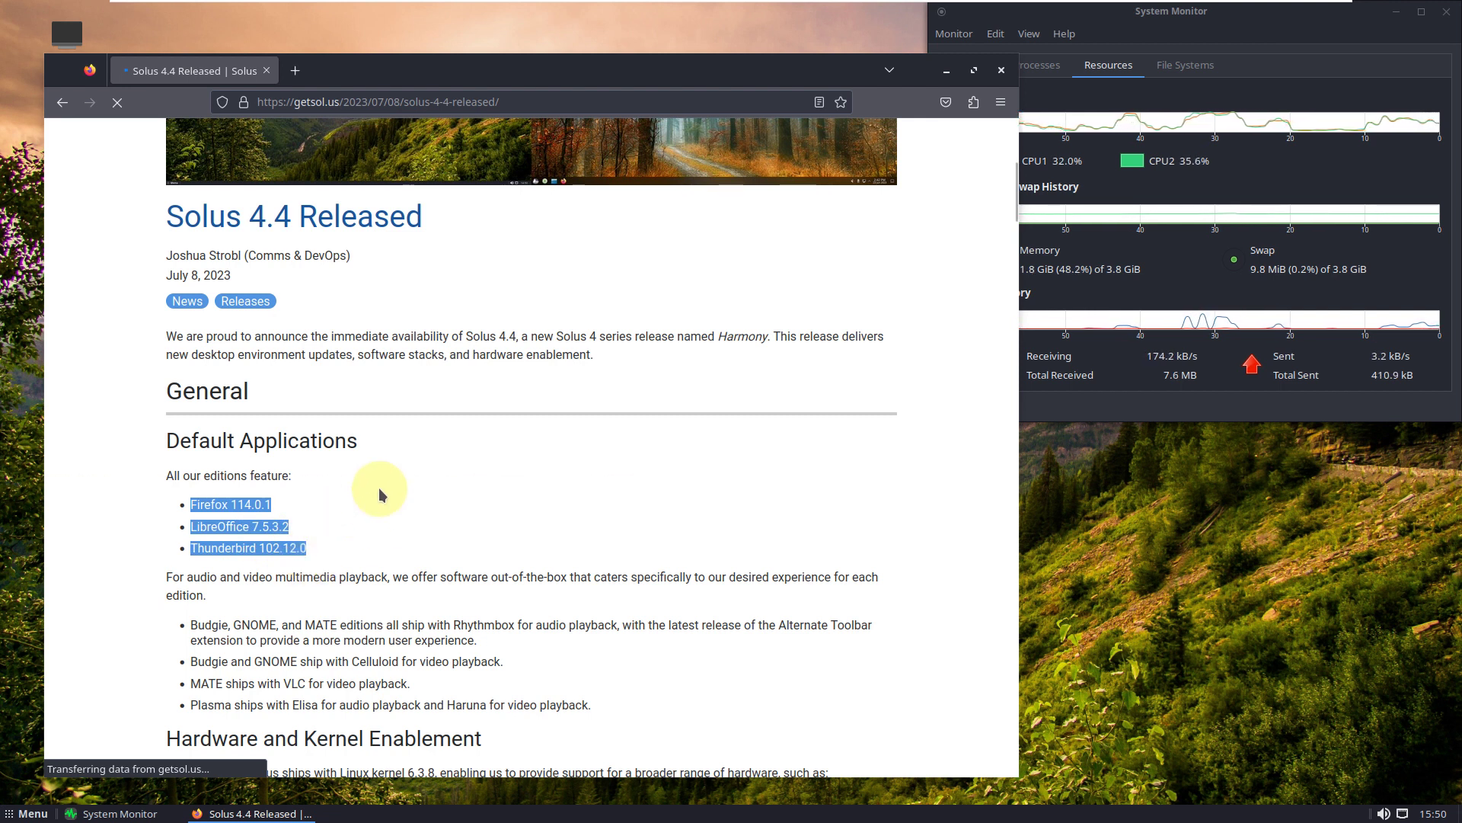
pyautogui.scroll(-1, 377, 491)
pyautogui.scroll(-1, 381, 494)
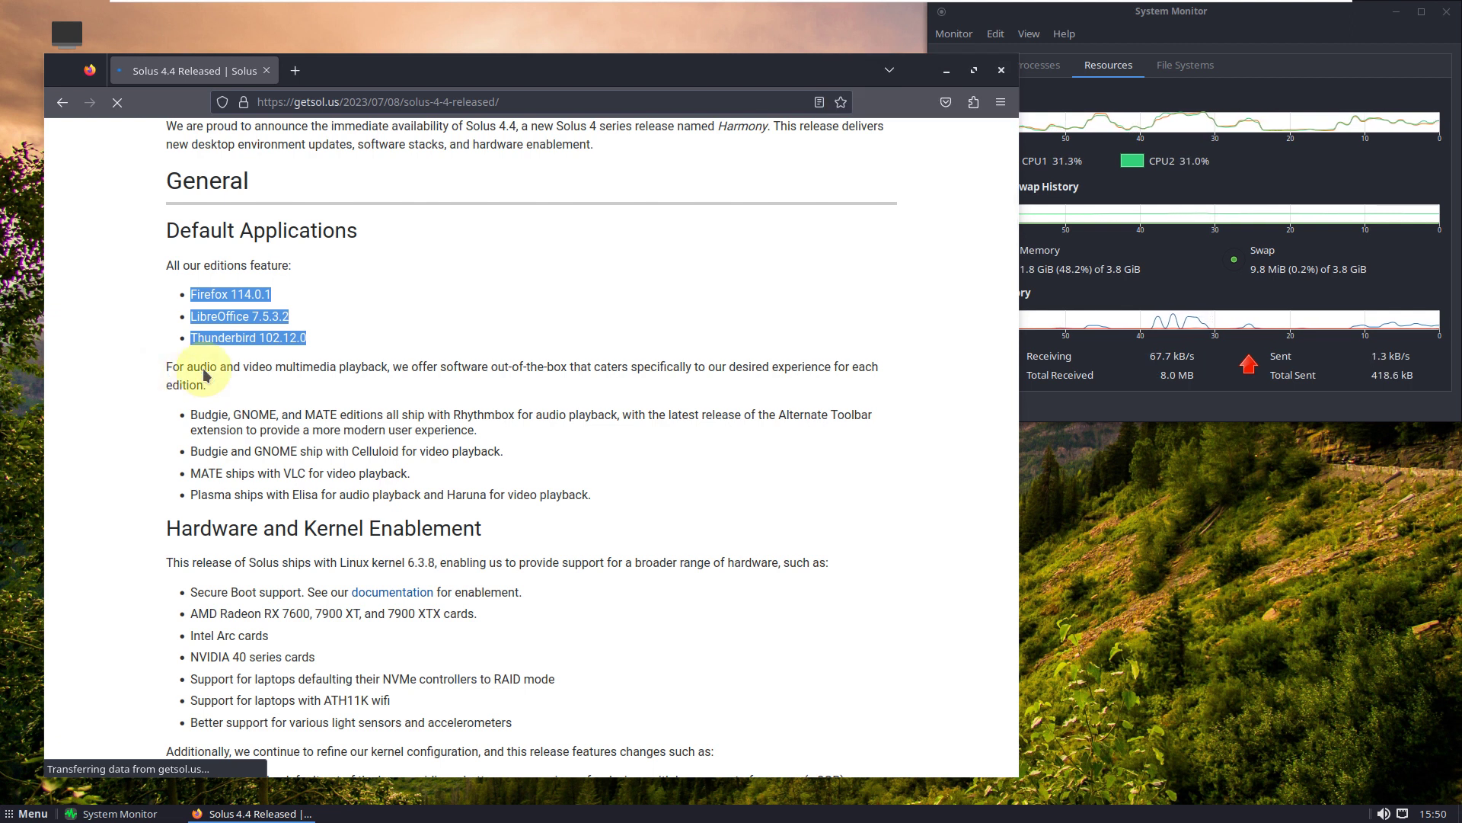
pyautogui.scroll(-1, 183, 358)
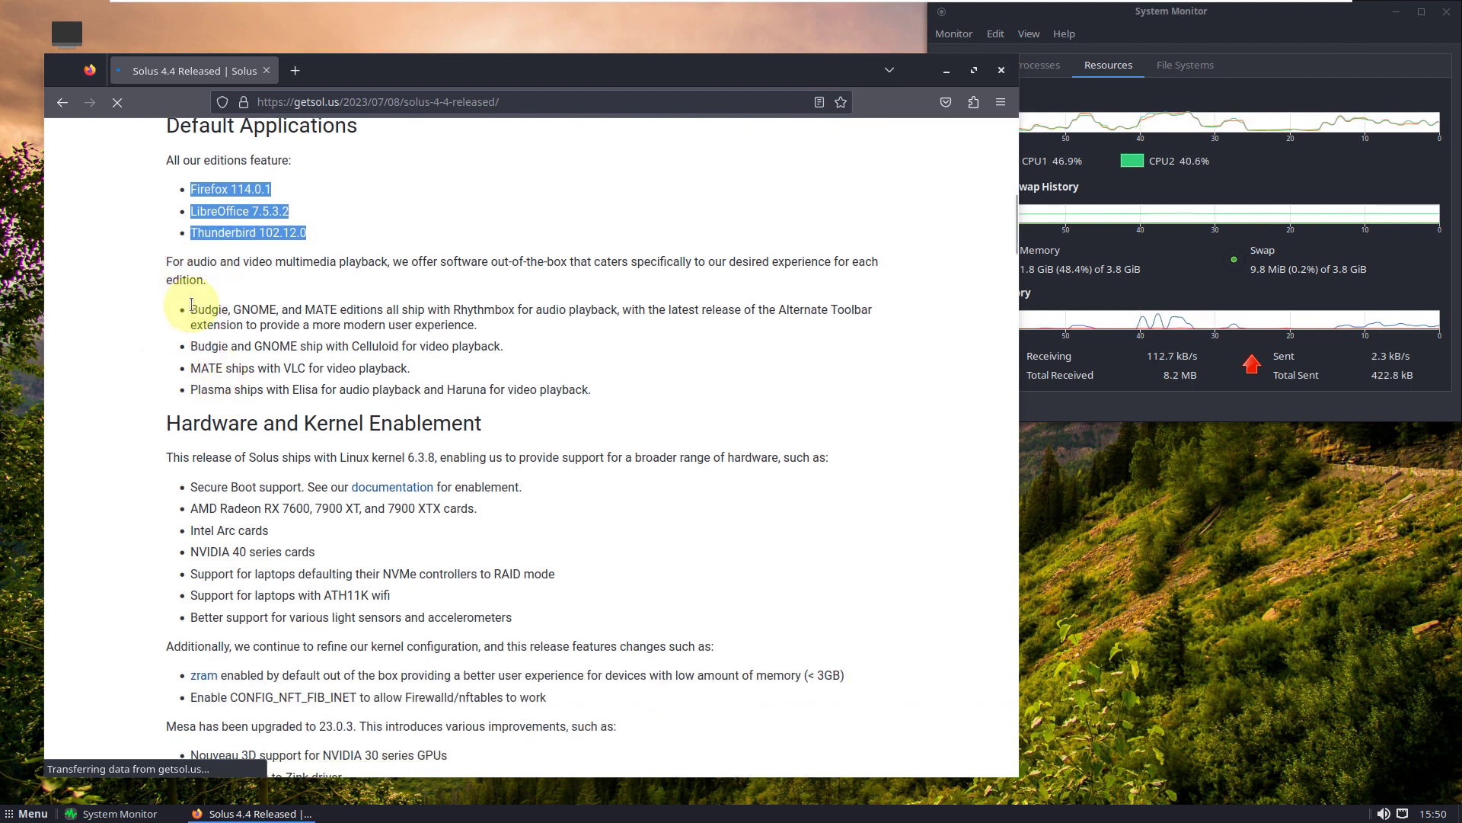
pyautogui.moveTo(369, 368); pyautogui.dragTo(590, 389)
# Skim the kernel and hardware, Budgie and GNOME sections of the release post down to the MATE section
pyautogui.scroll(-4, 605, 395)
pyautogui.scroll(-13, 602, 402)
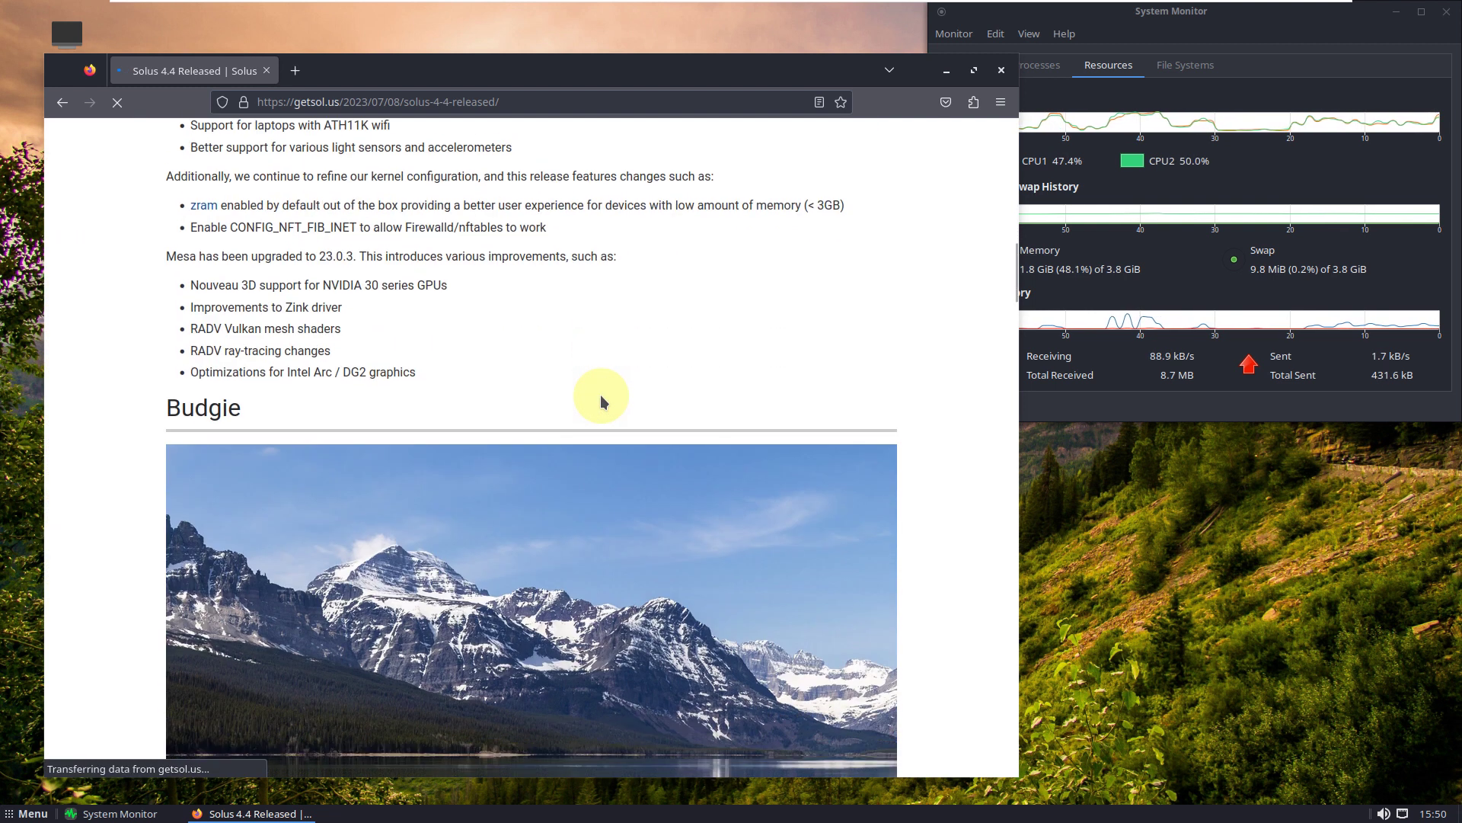
pyautogui.scroll(-6, 602, 401)
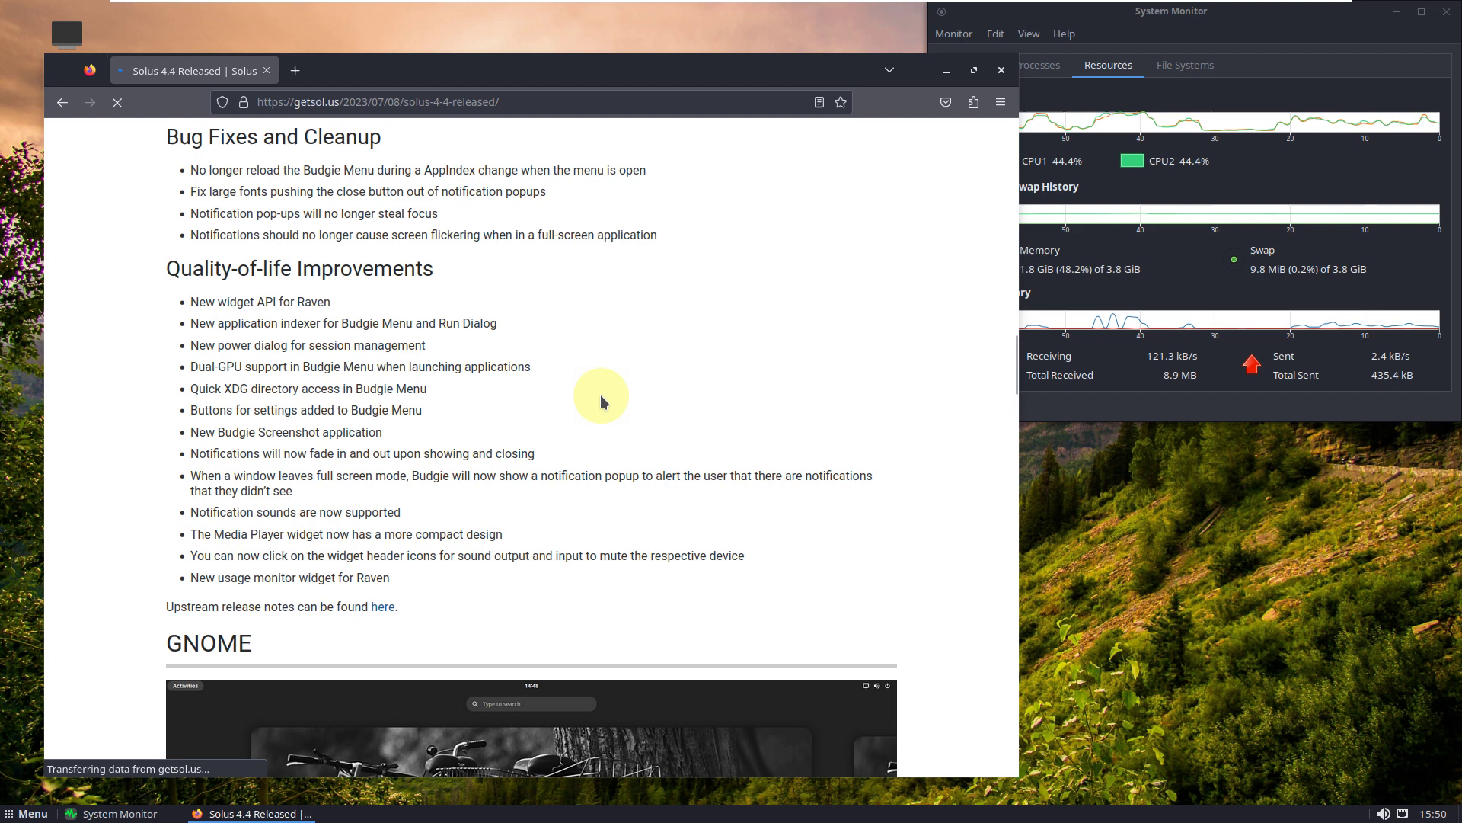
pyautogui.scroll(-15, 602, 402)
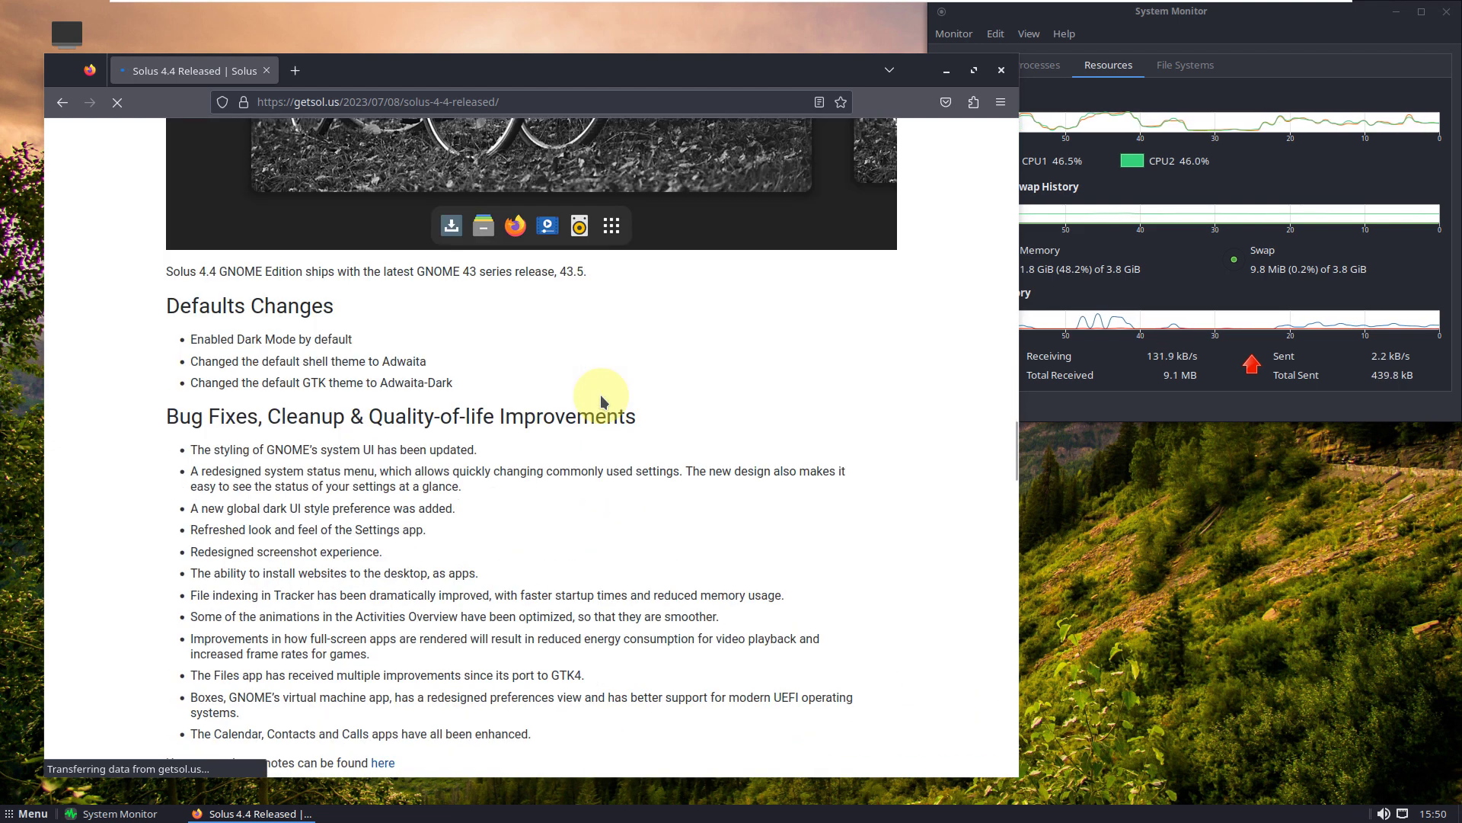
pyautogui.scroll(-5, 601, 401)
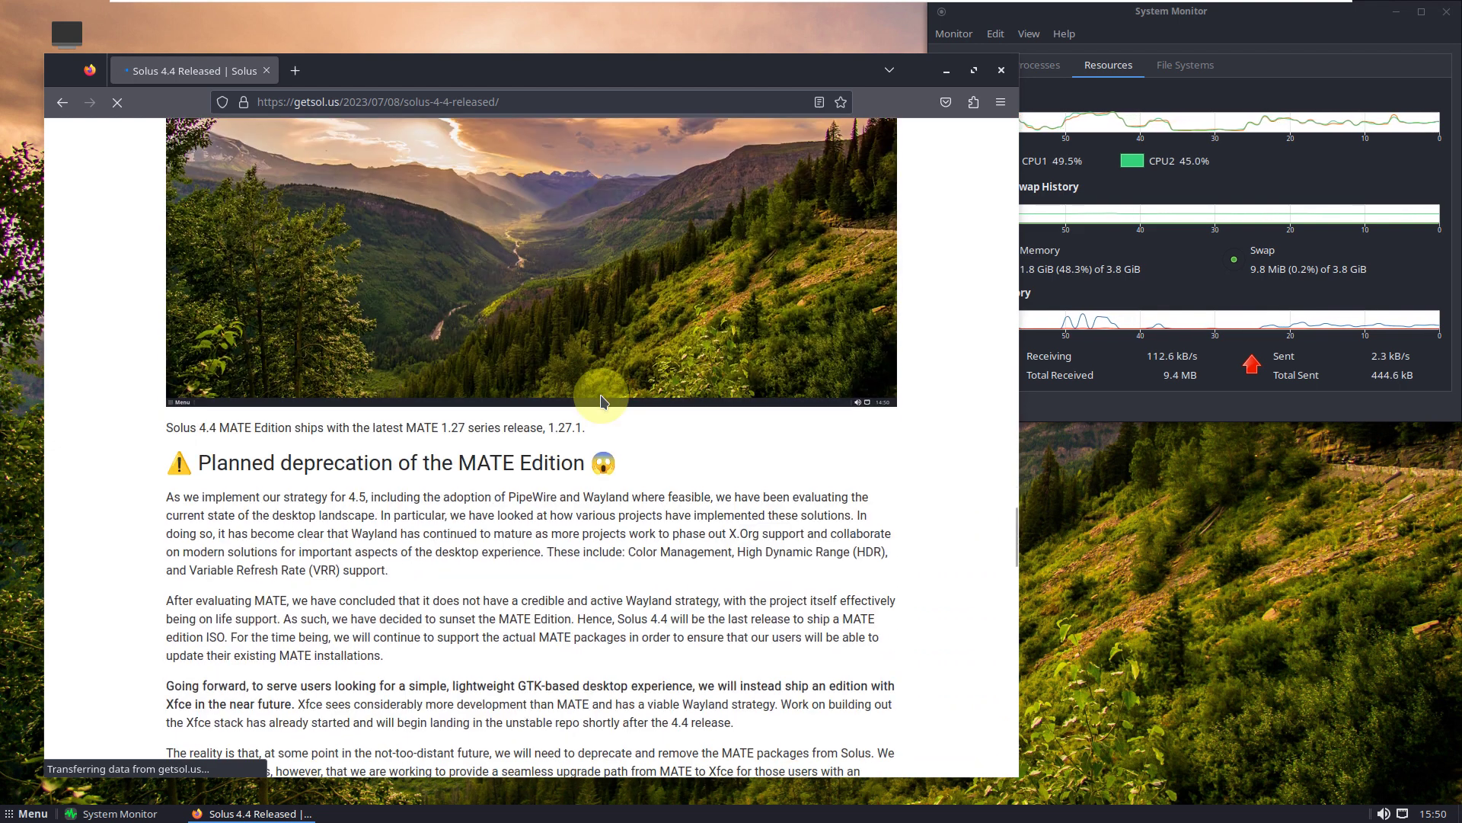
pyautogui.scroll(5, 253, 339)
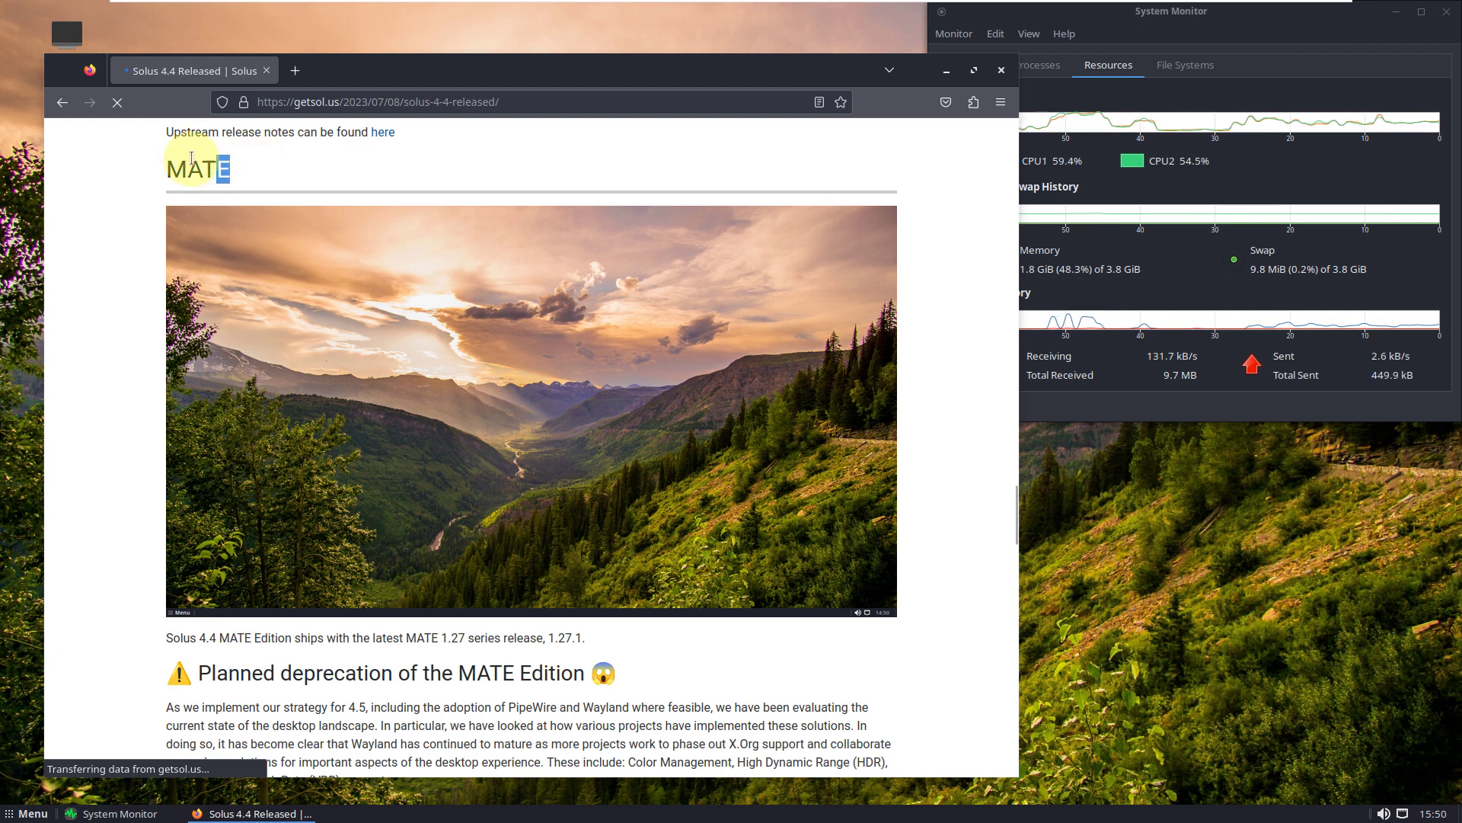
# Highlight the MATE heading and examine the planned deprecation notice and the changes in the MATE edition
pyautogui.moveTo(191, 158); pyautogui.dragTo(147, 157)
pyautogui.scroll(-3, 261, 327)
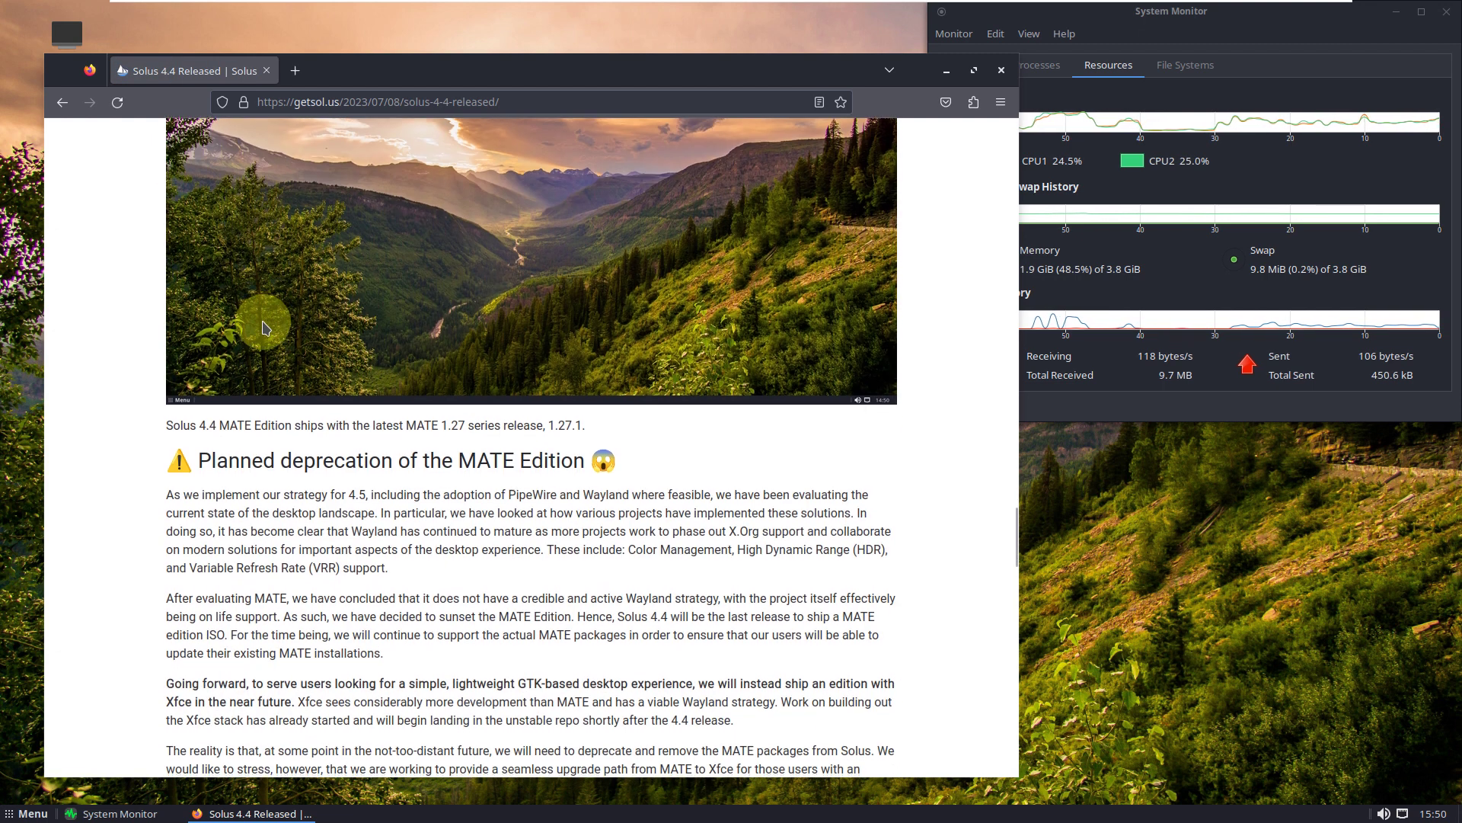
pyautogui.scroll(-3, 261, 327)
pyautogui.scroll(-3, 394, 304)
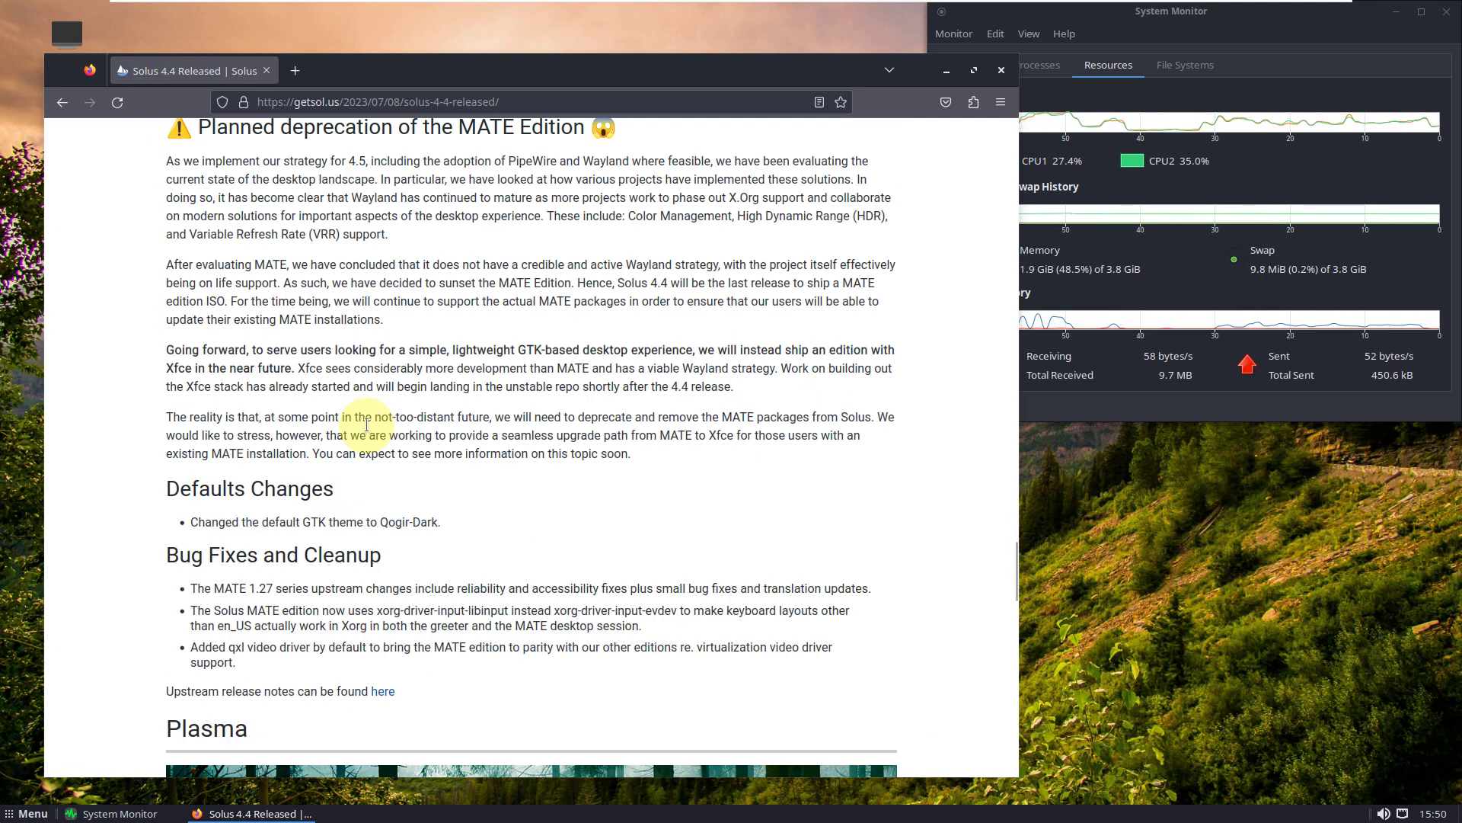
pyautogui.scroll(5, 260, 478)
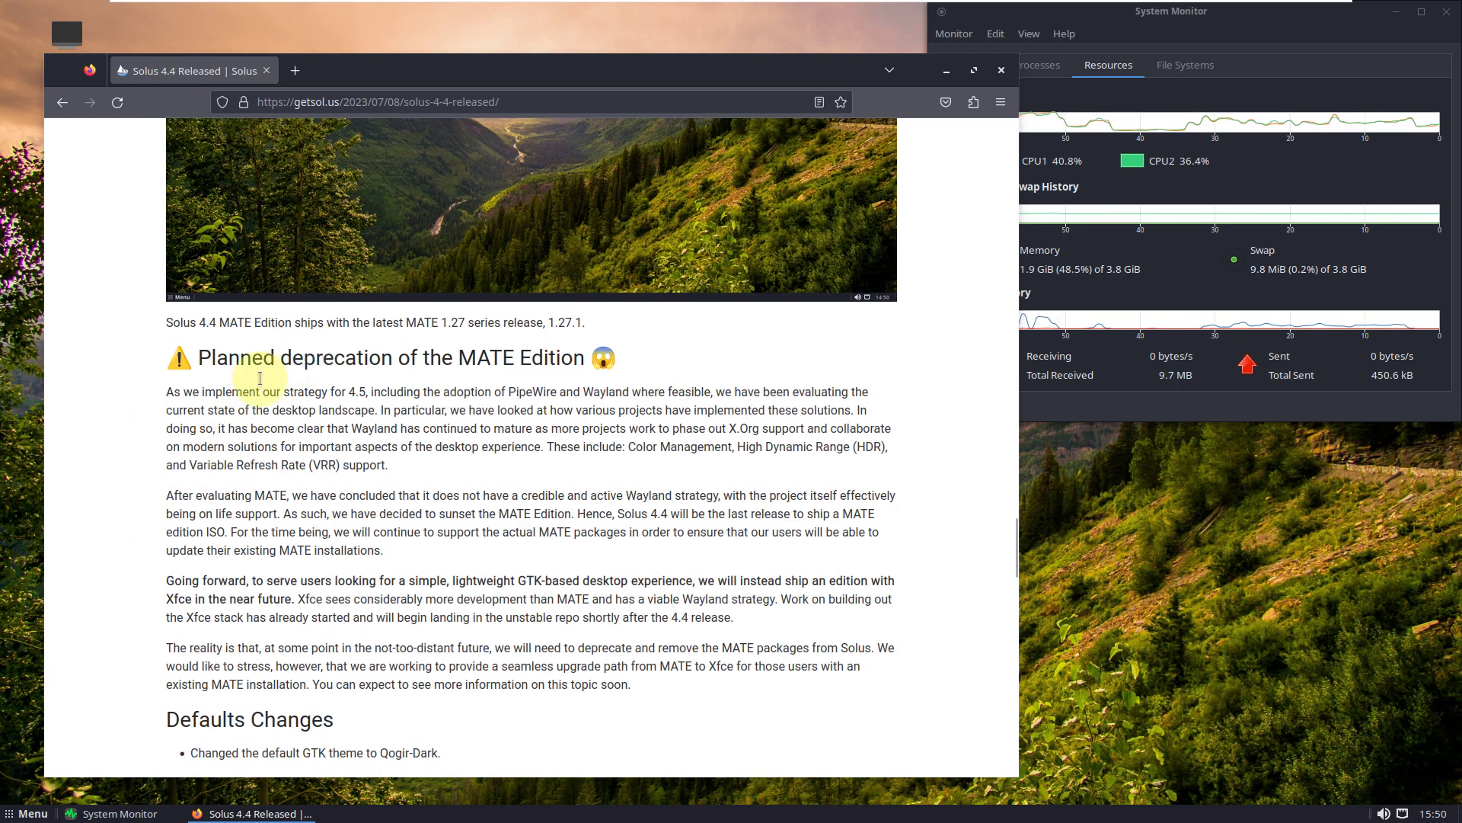
pyautogui.scroll(3, 264, 467)
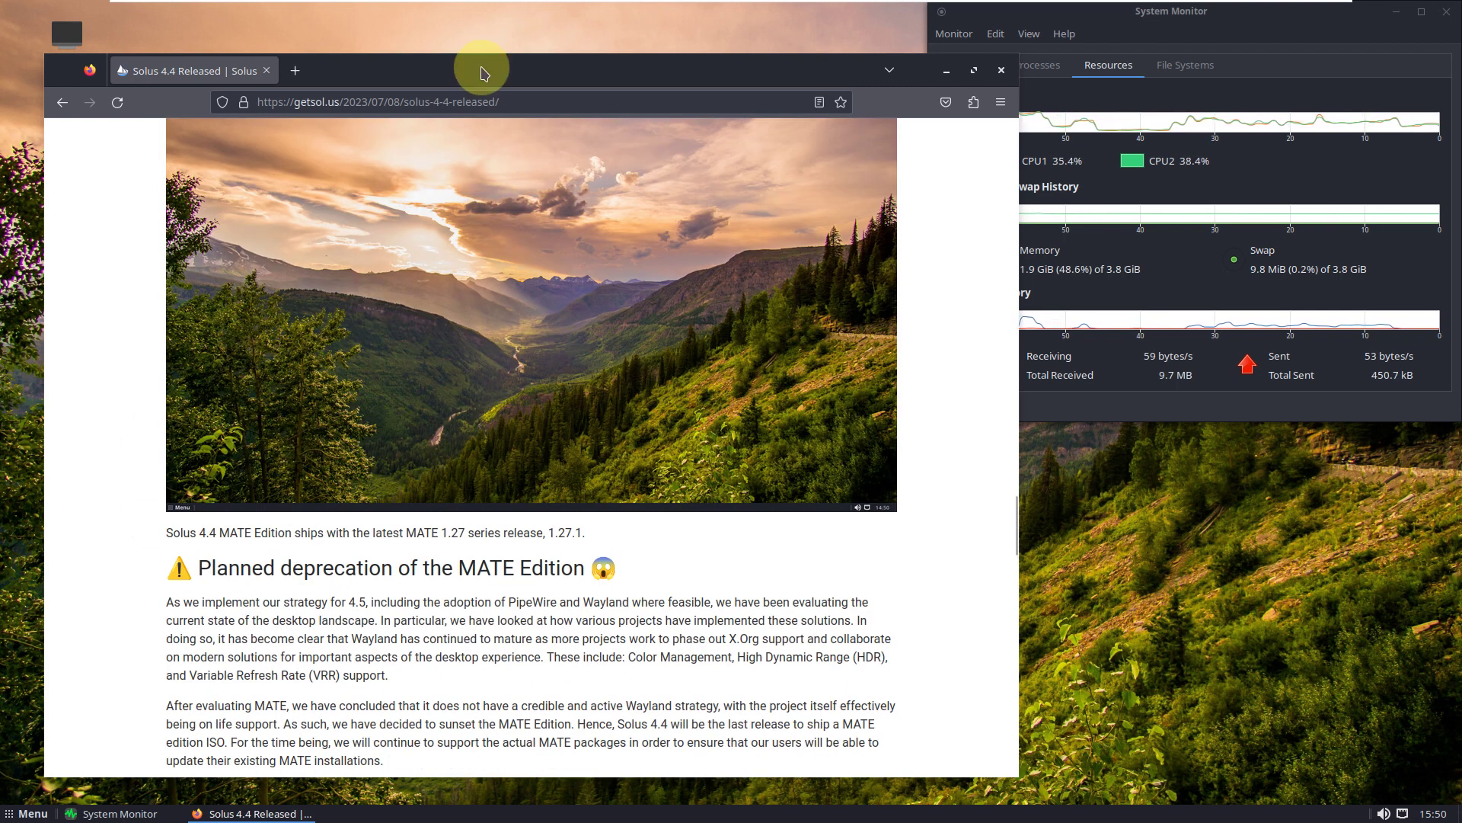
# Shift the Firefox window slightly and review the MATE screenshot, deprecation notice and defaults changes again
pyautogui.moveTo(486, 63); pyautogui.dragTo(462, 148)
pyautogui.moveTo(692, 157); pyautogui.dragTo(693, 66)
pyautogui.scroll(3, 446, 457)
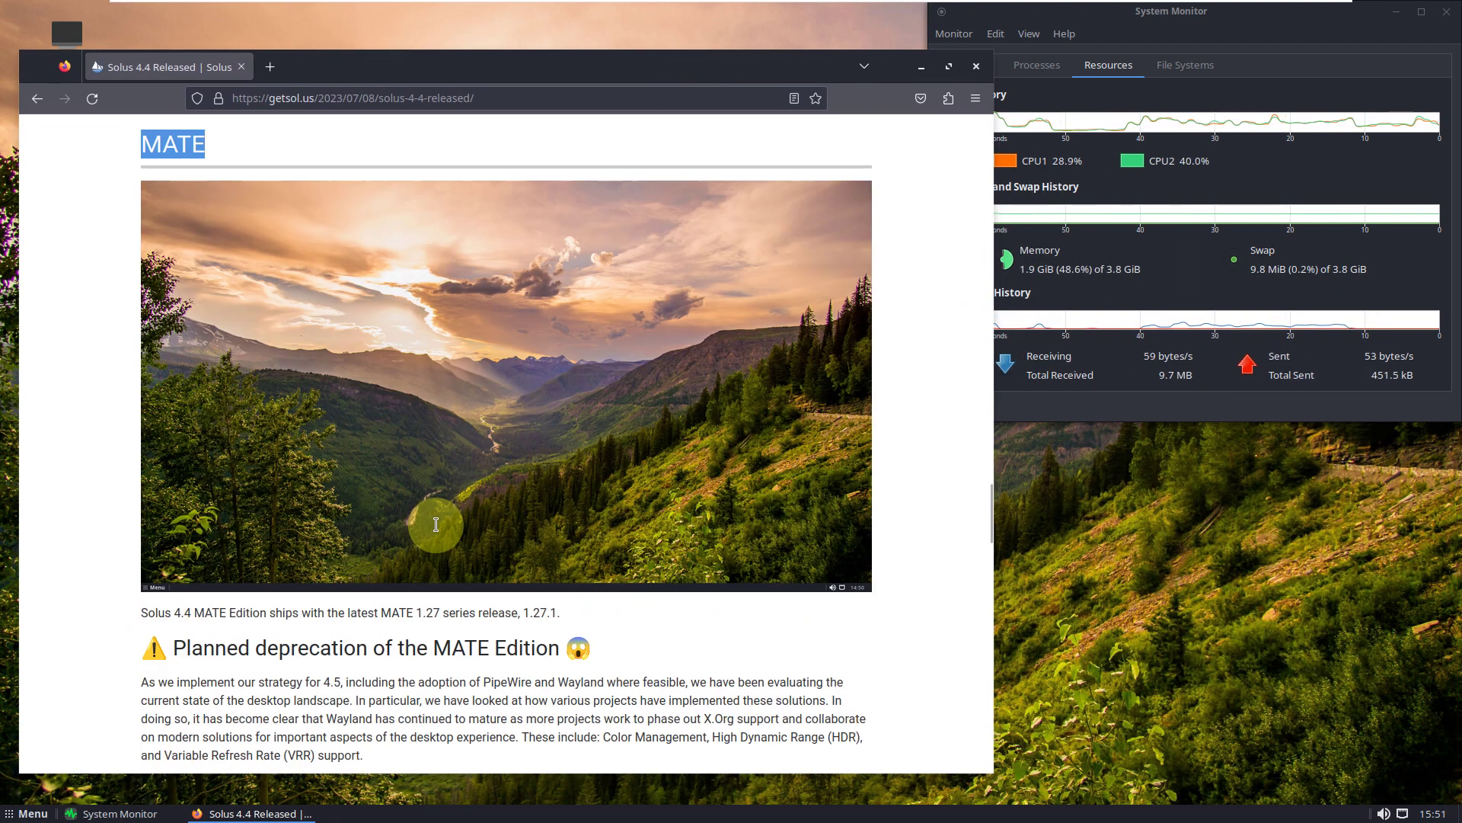
pyautogui.scroll(-9, 438, 531)
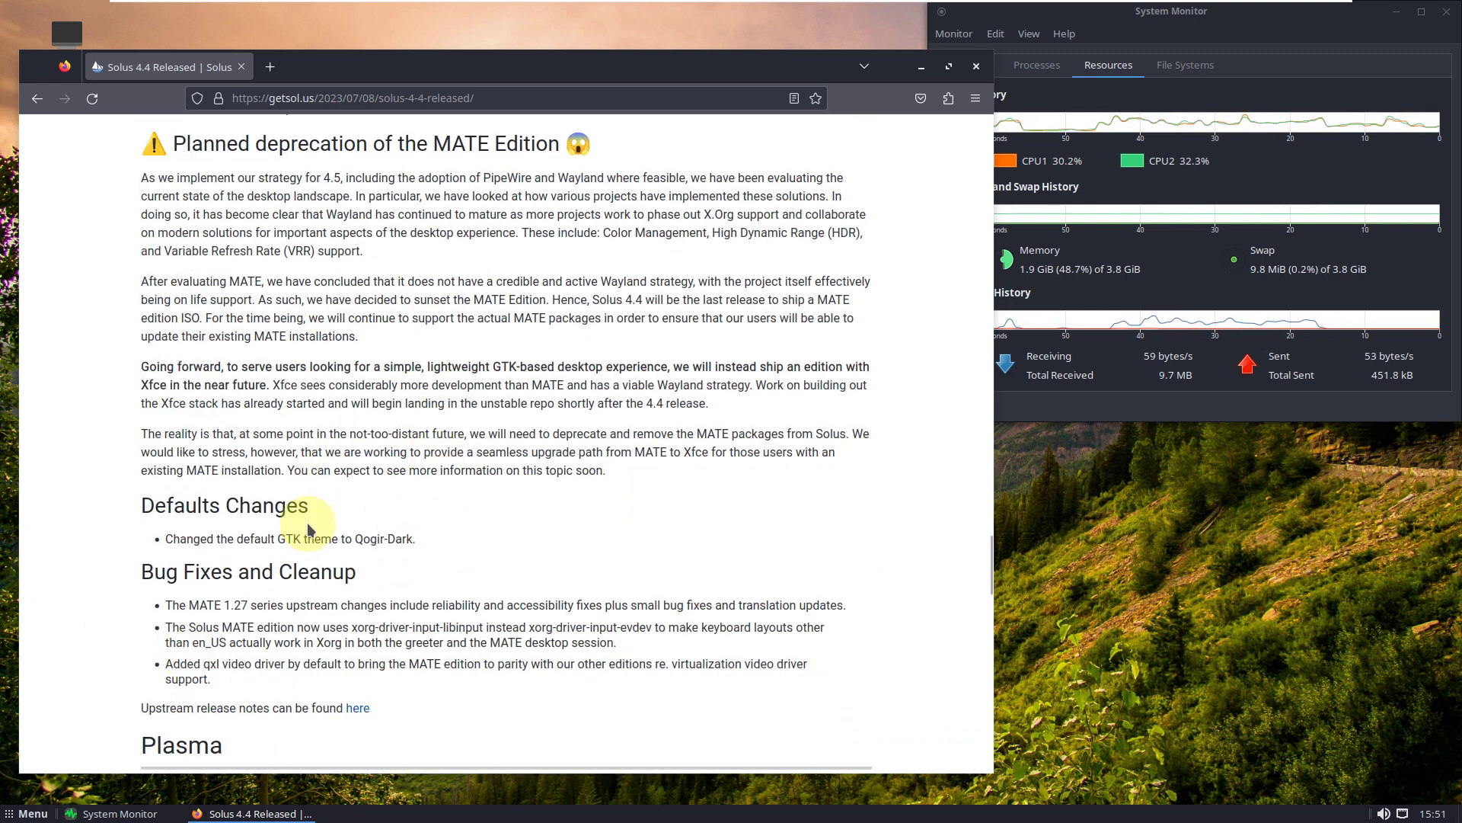
# Open the Solus site's Download page and start downloading the Solus MATE edition ISO, Solus-4.4-MATE.iso
pyautogui.scroll(15, 307, 525)
pyautogui.scroll(20, 308, 526)
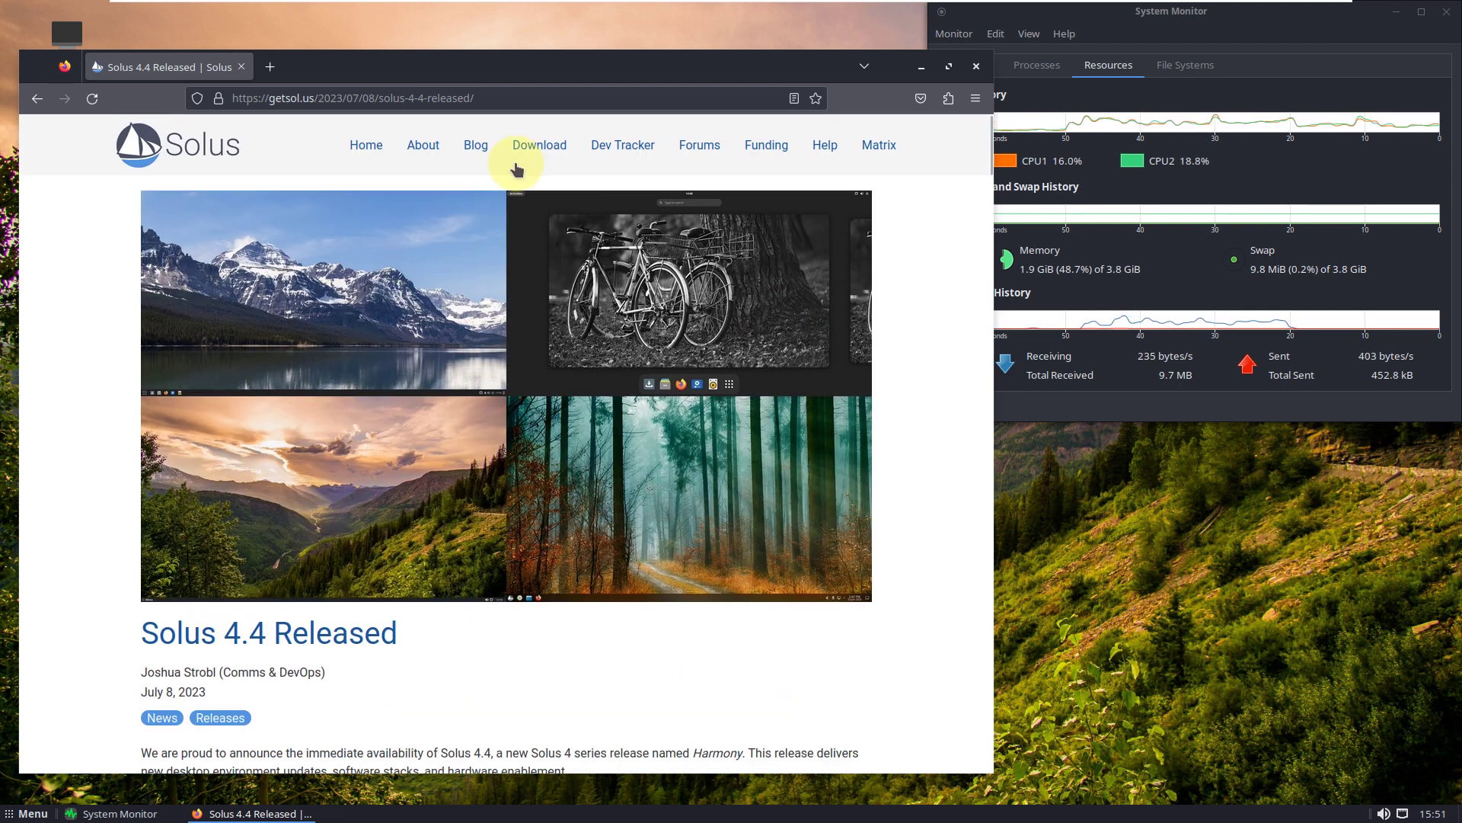
pyautogui.click(538, 152)
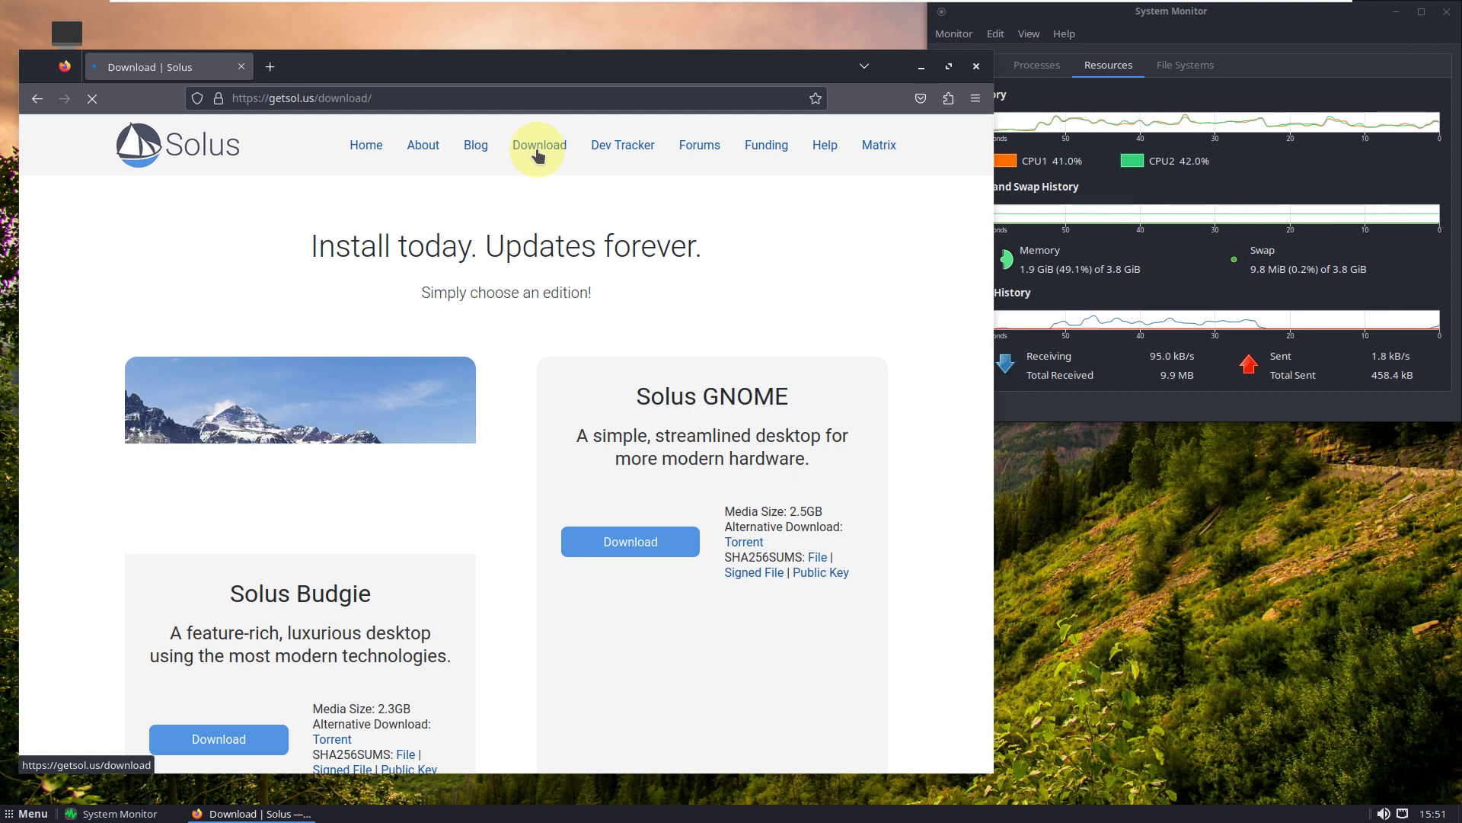
pyautogui.scroll(-4, 651, 328)
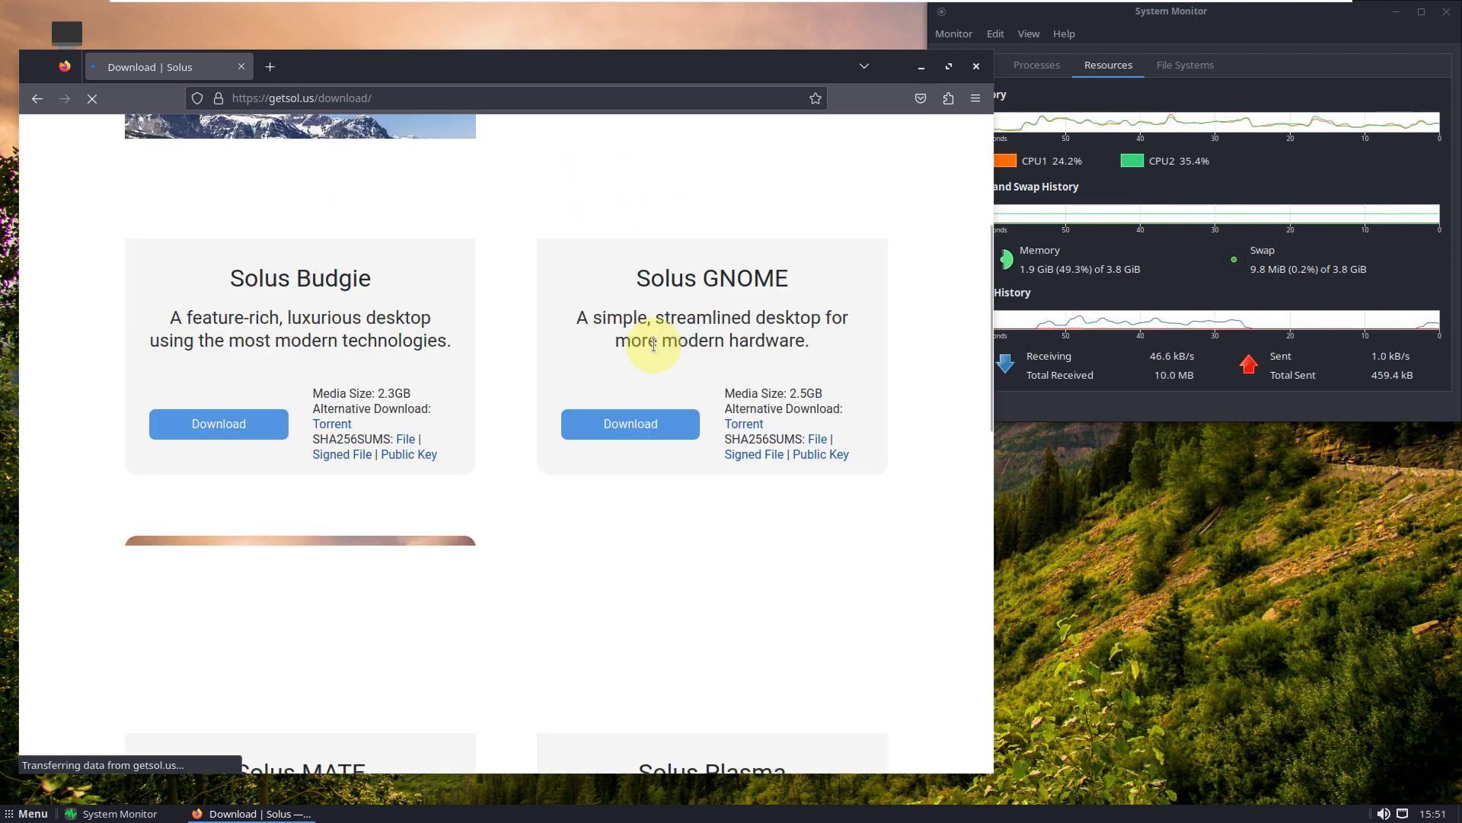
pyautogui.scroll(-2, 607, 358)
pyautogui.scroll(-2, 575, 391)
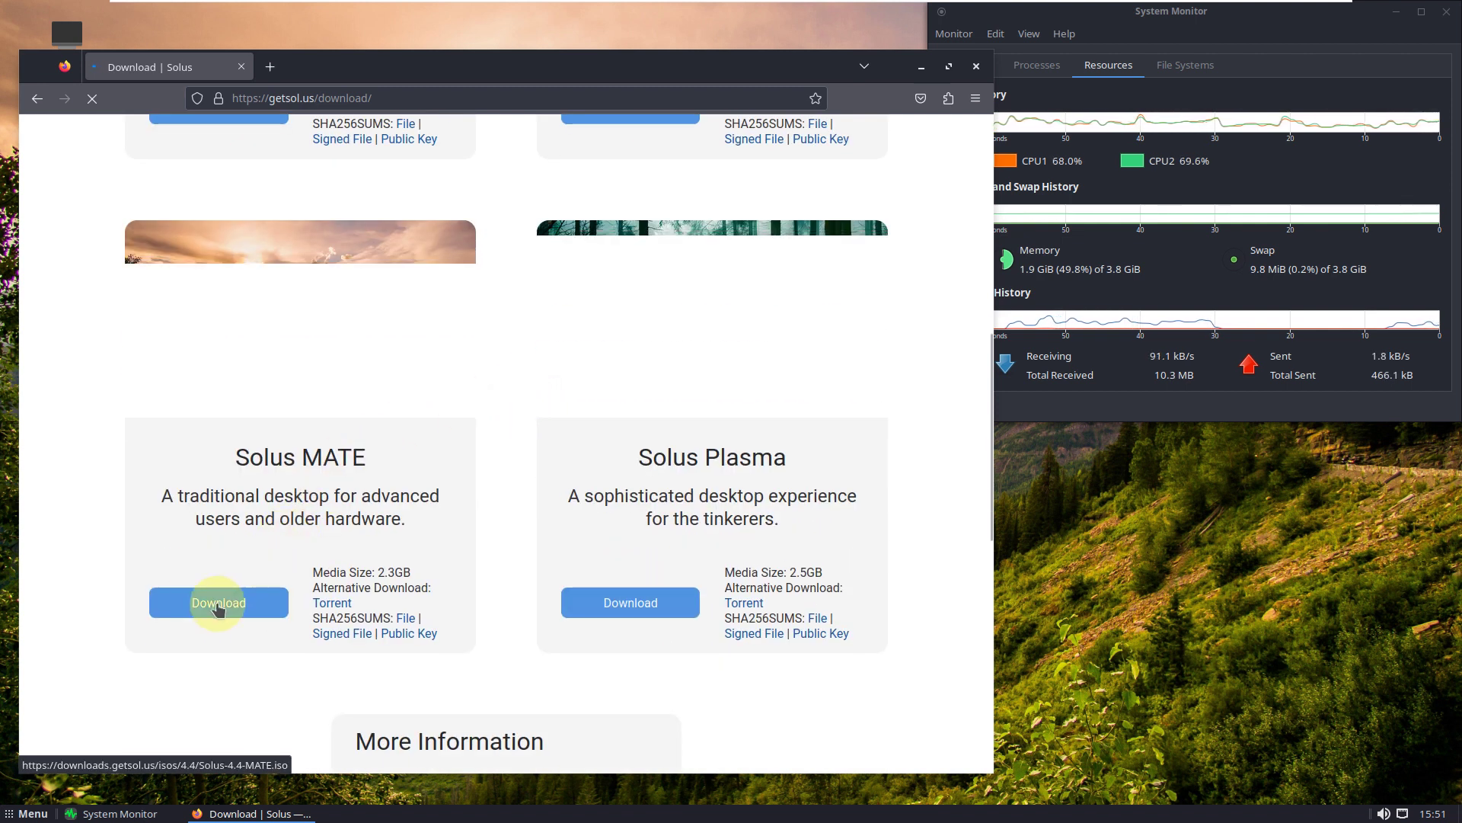
pyautogui.click(217, 606)
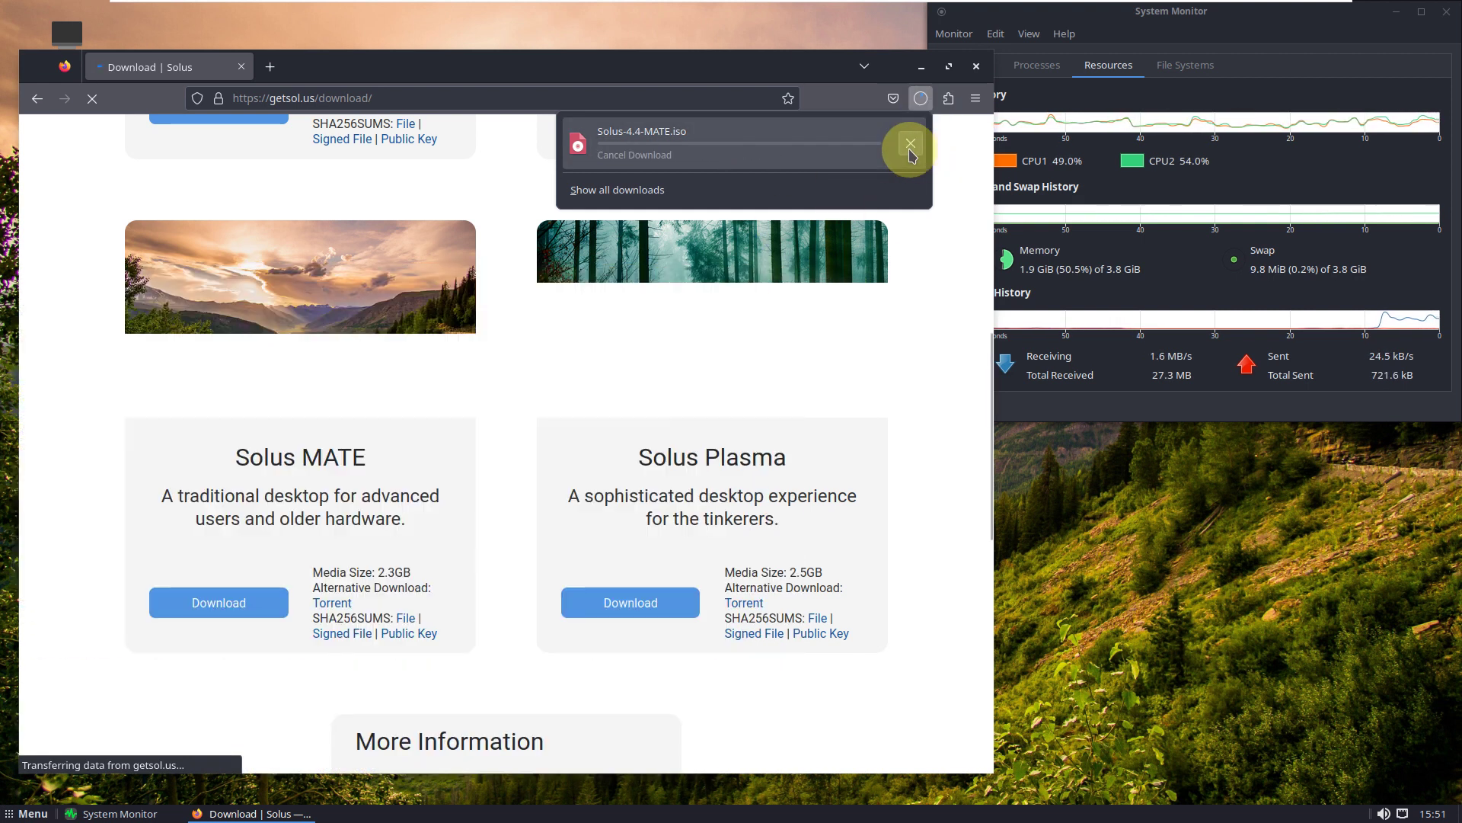
# Cancel the Solus-4.4-MATE.iso download and close the Firefox window
pyautogui.click(910, 145)
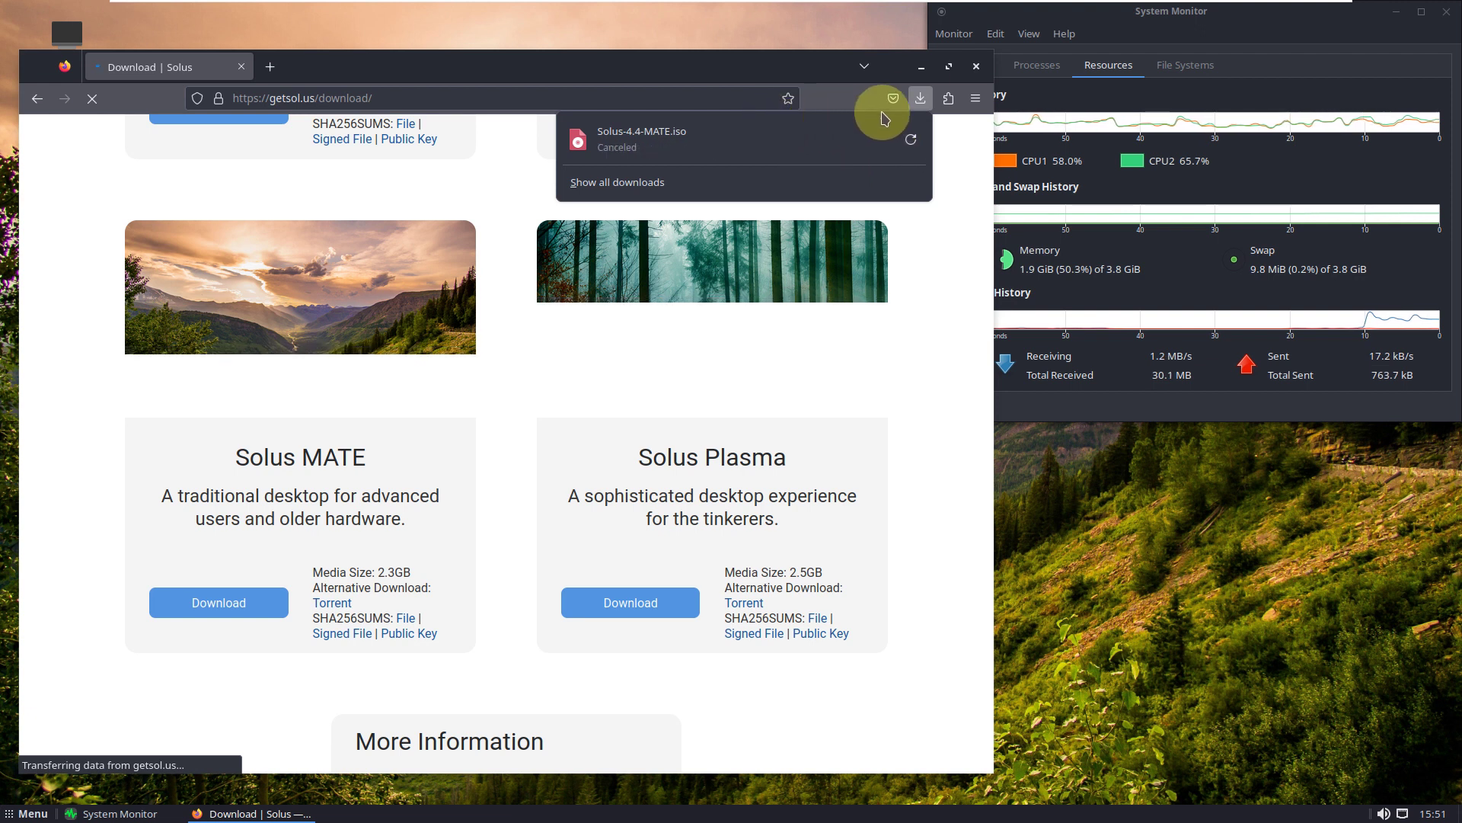
pyautogui.click(975, 69)
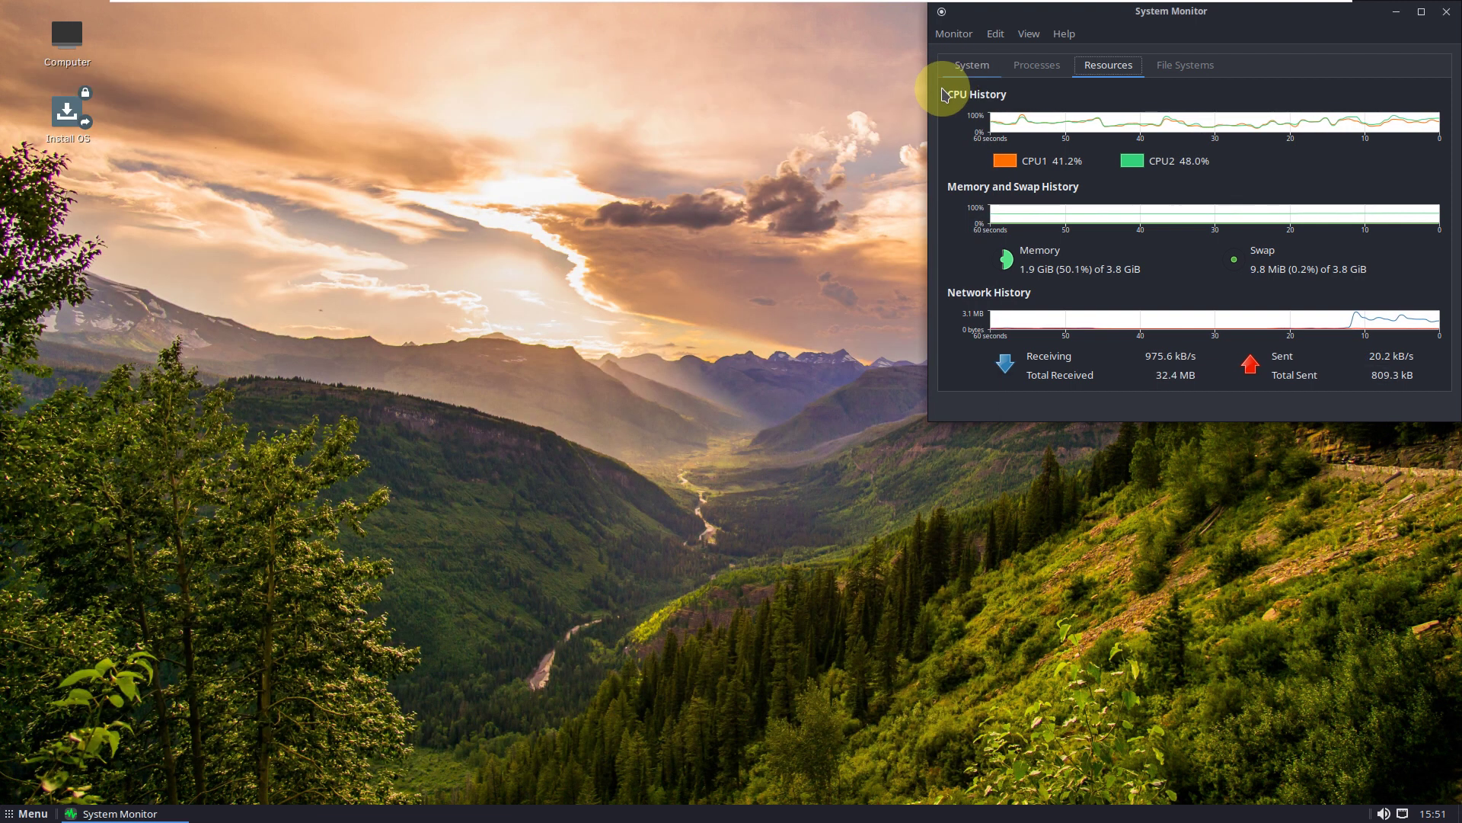
# Launch the Solus installer from the desktop and move its window clear of System Monitor
pyautogui.click(67, 124)
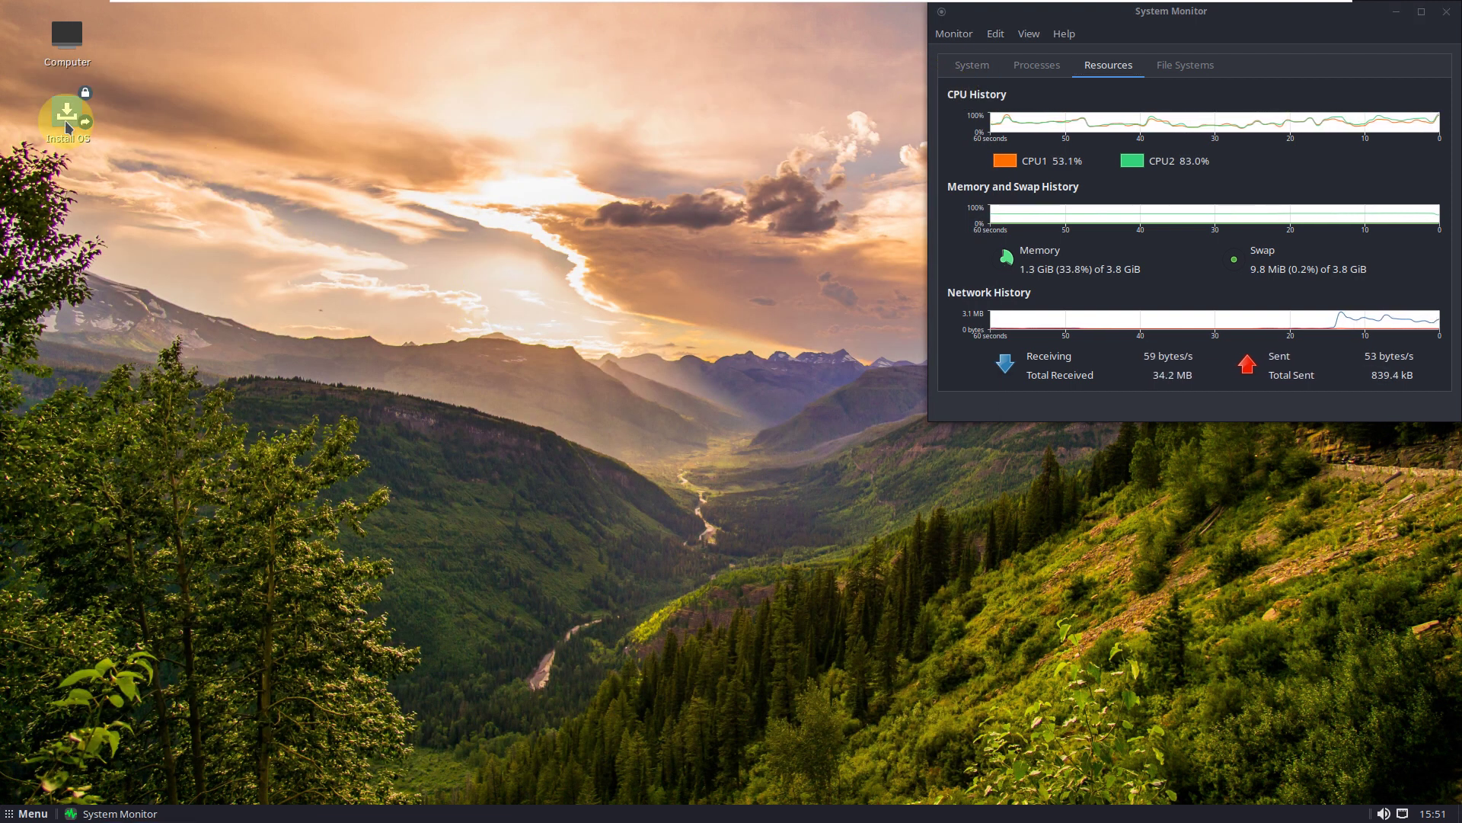
pyautogui.rightClick(66, 120)
pyautogui.click(300, 176)
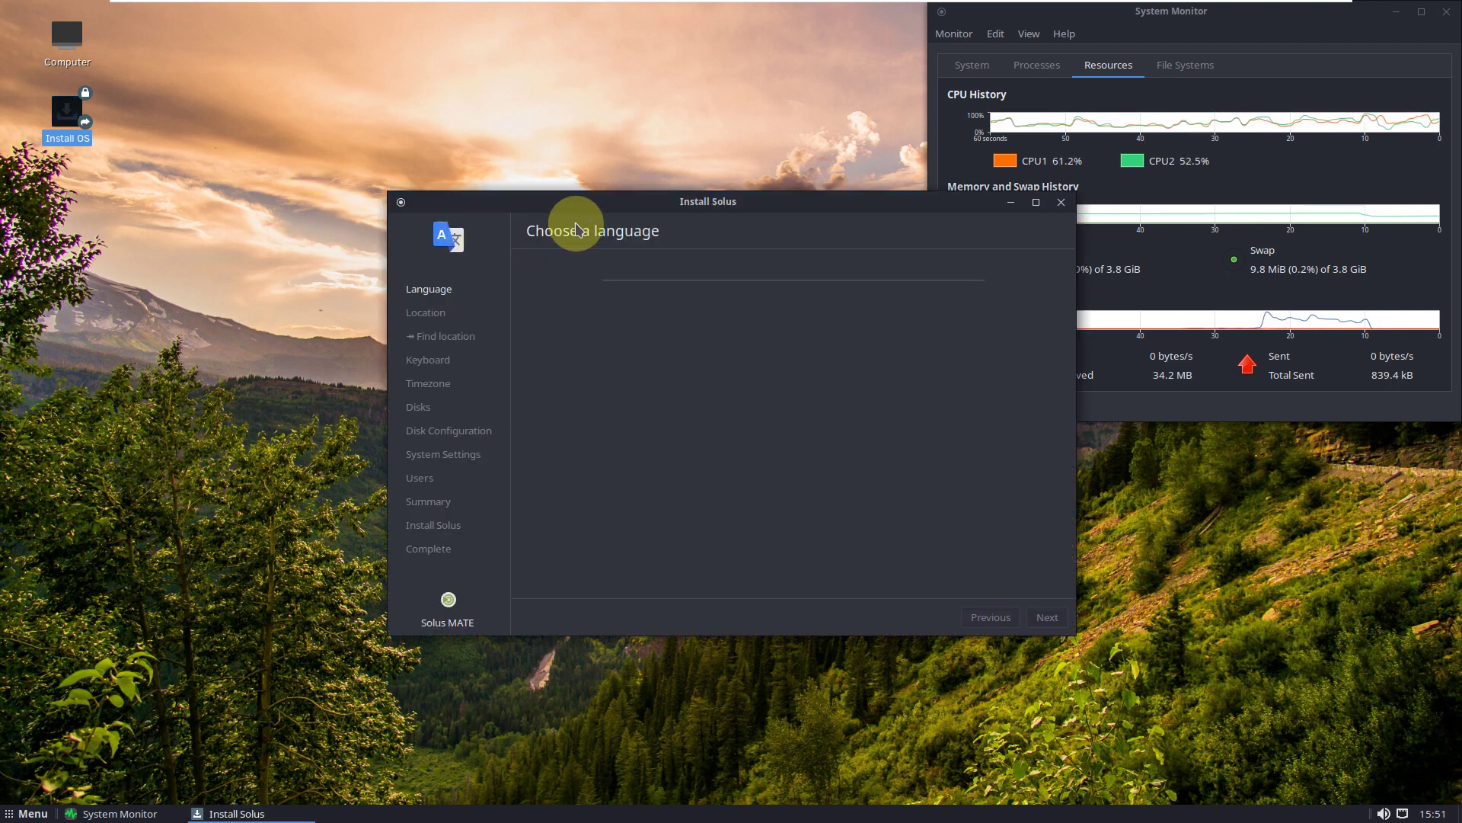
pyautogui.moveTo(623, 213); pyautogui.dragTo(509, 182)
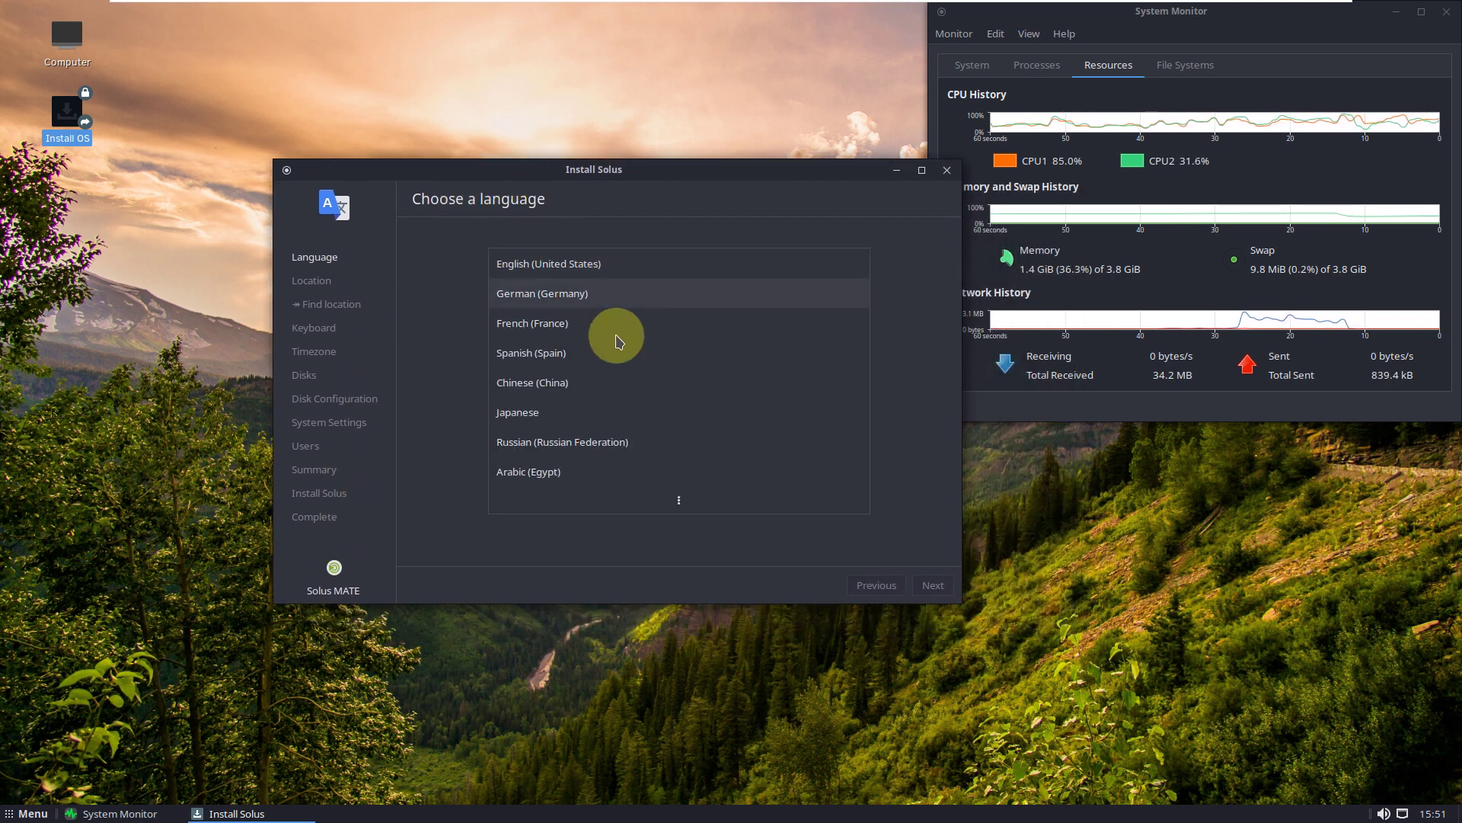
# Choose English (United States) as language, skip automatic location detection and accept the English (US) keyboard layout
pyautogui.click(516, 261)
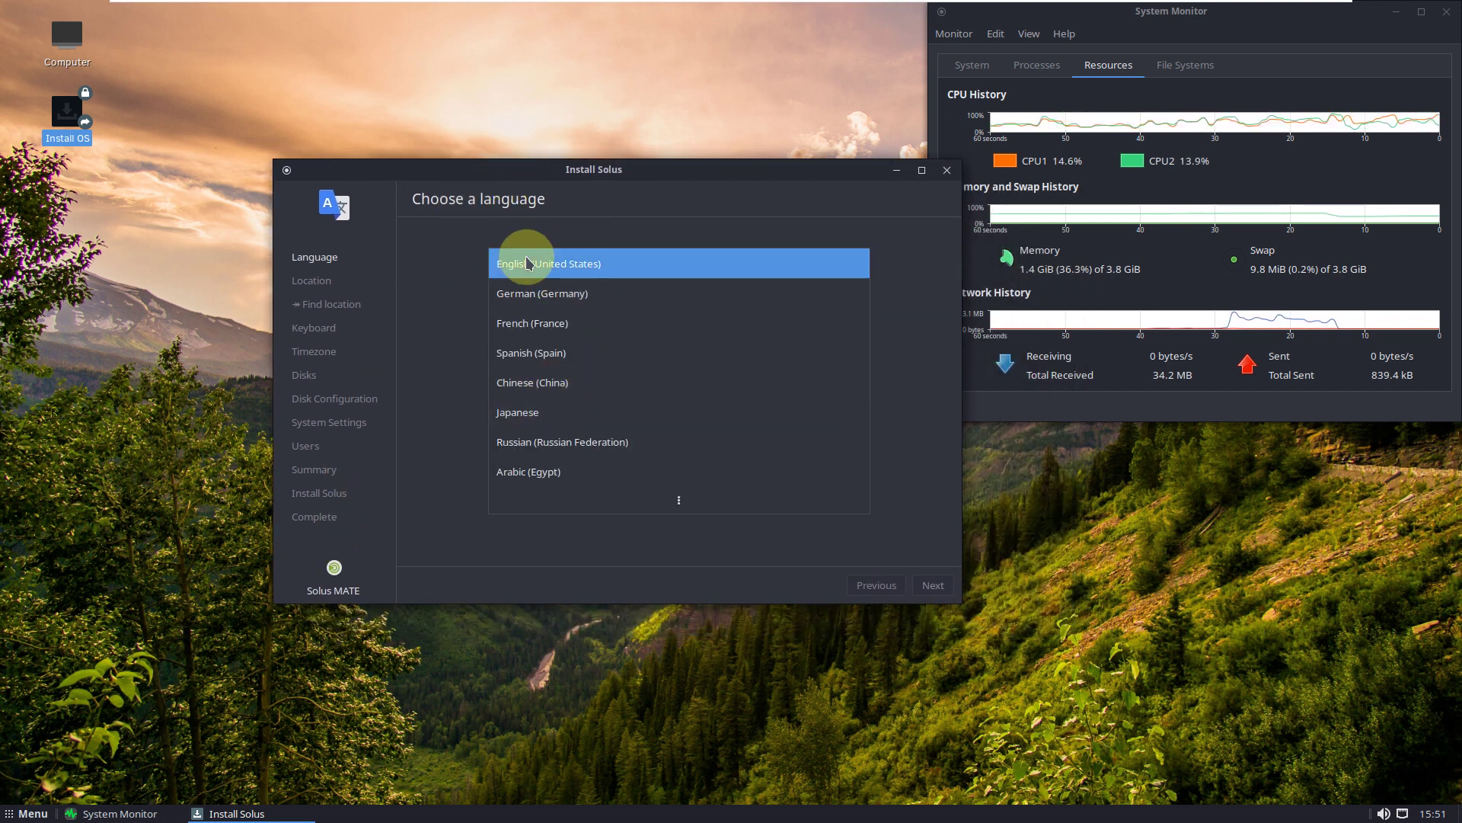
pyautogui.click(932, 584)
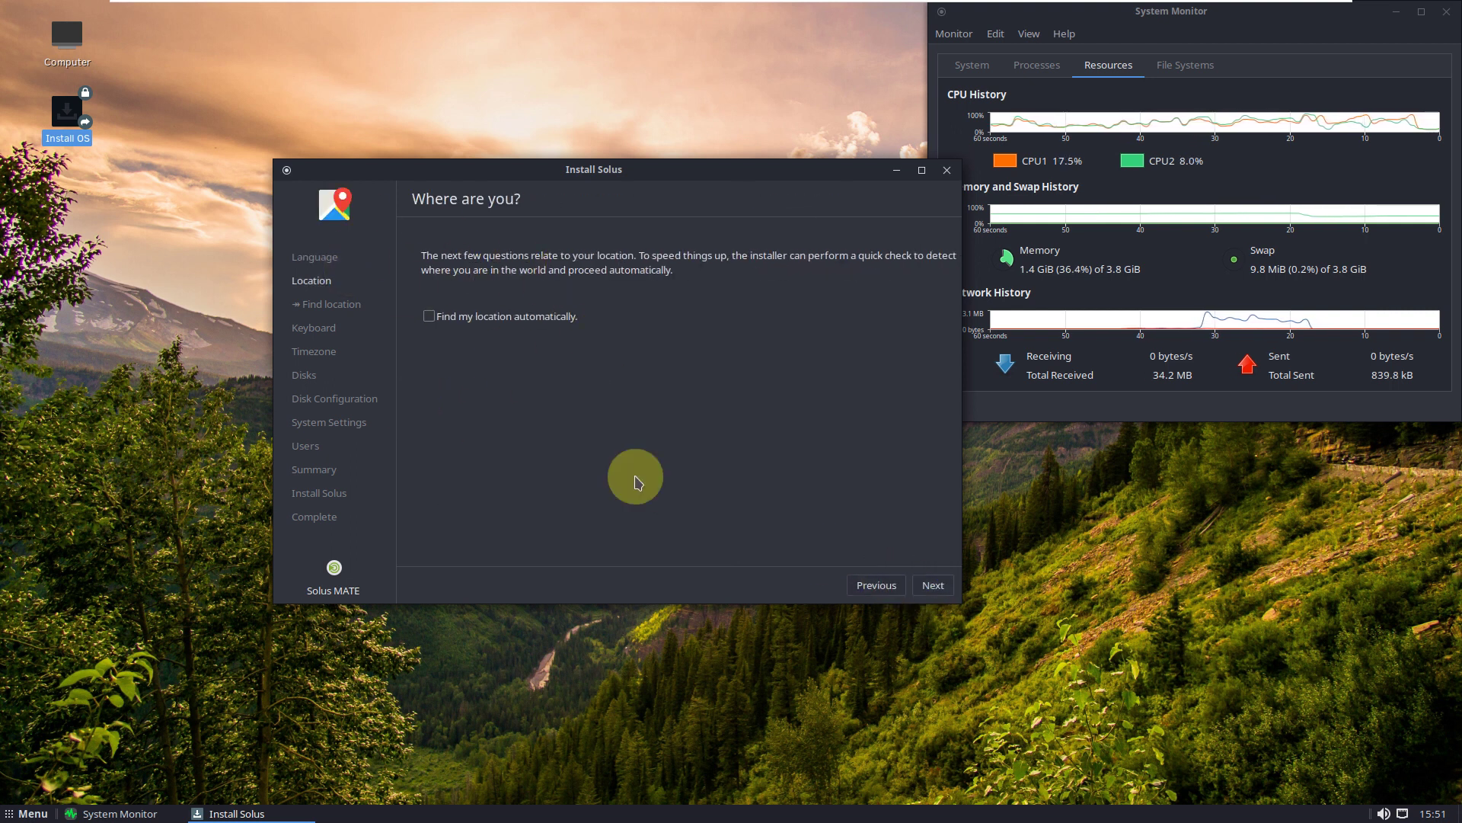
pyautogui.click(933, 585)
pyautogui.click(933, 585)
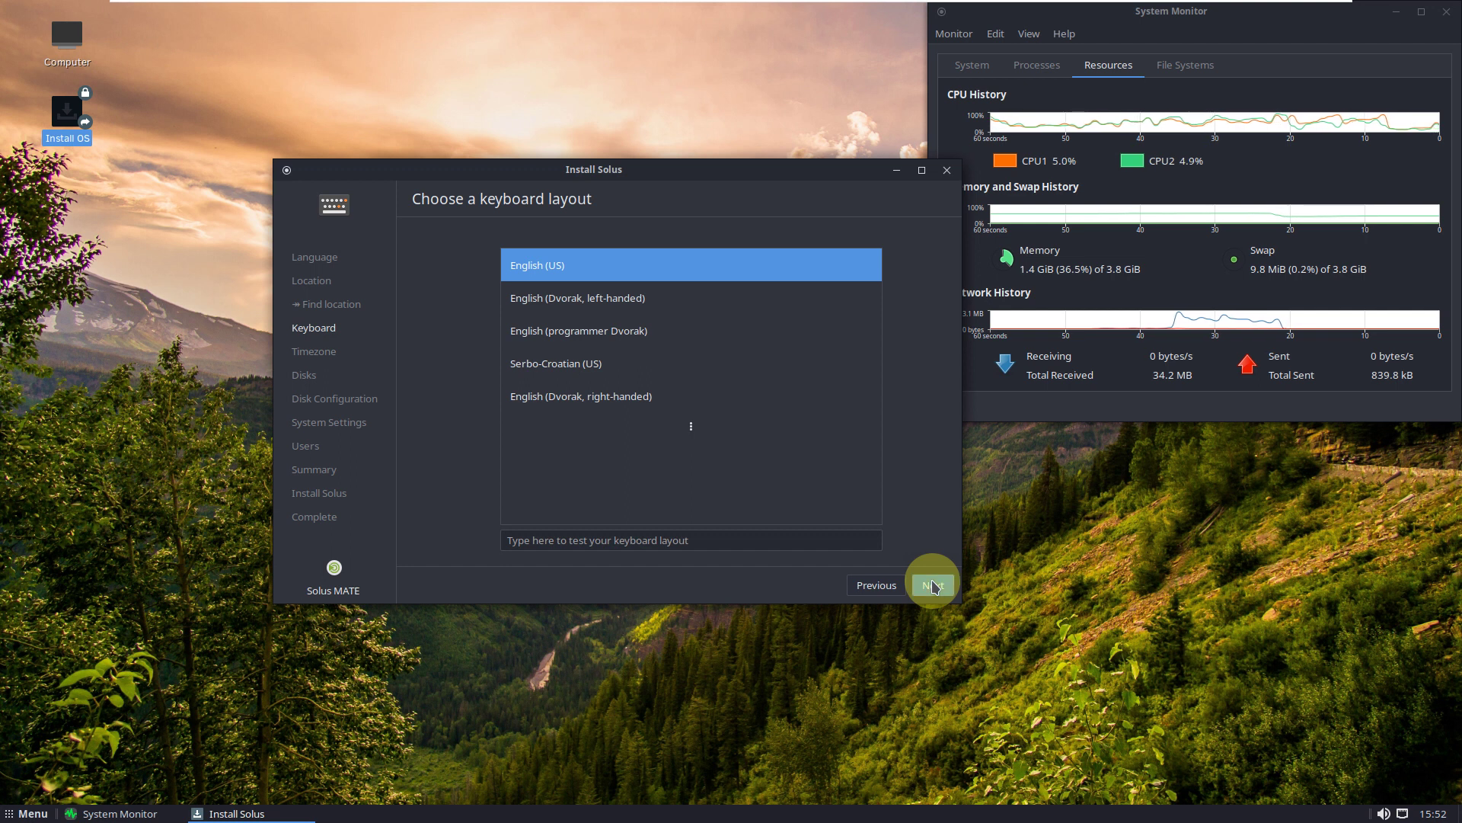
pyautogui.click(934, 585)
# Choose Los Angeles as the timezone and proceed to the disk selection
pyautogui.click(466, 335)
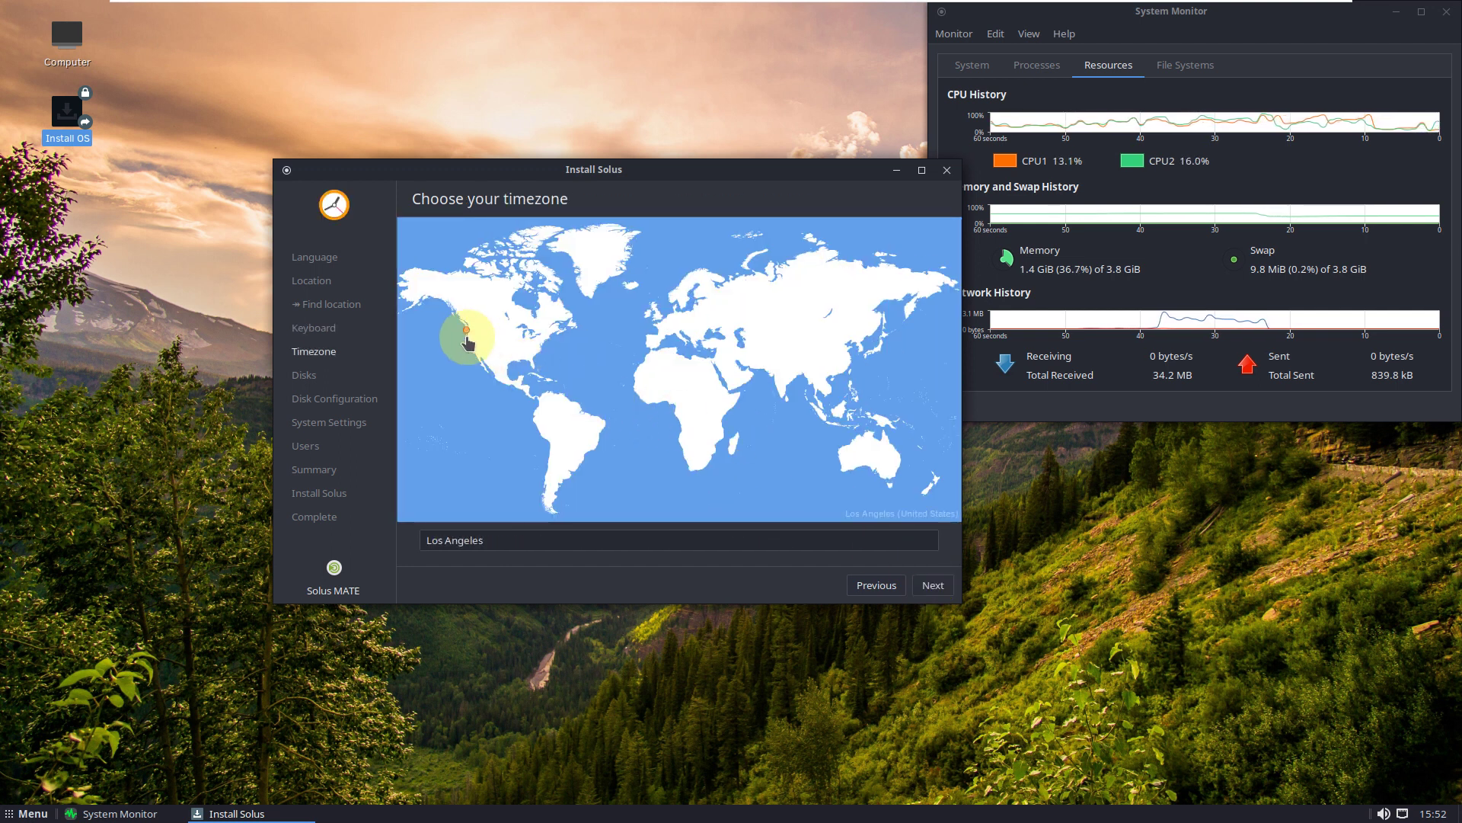
pyautogui.moveTo(488, 541); pyautogui.dragTo(399, 535)
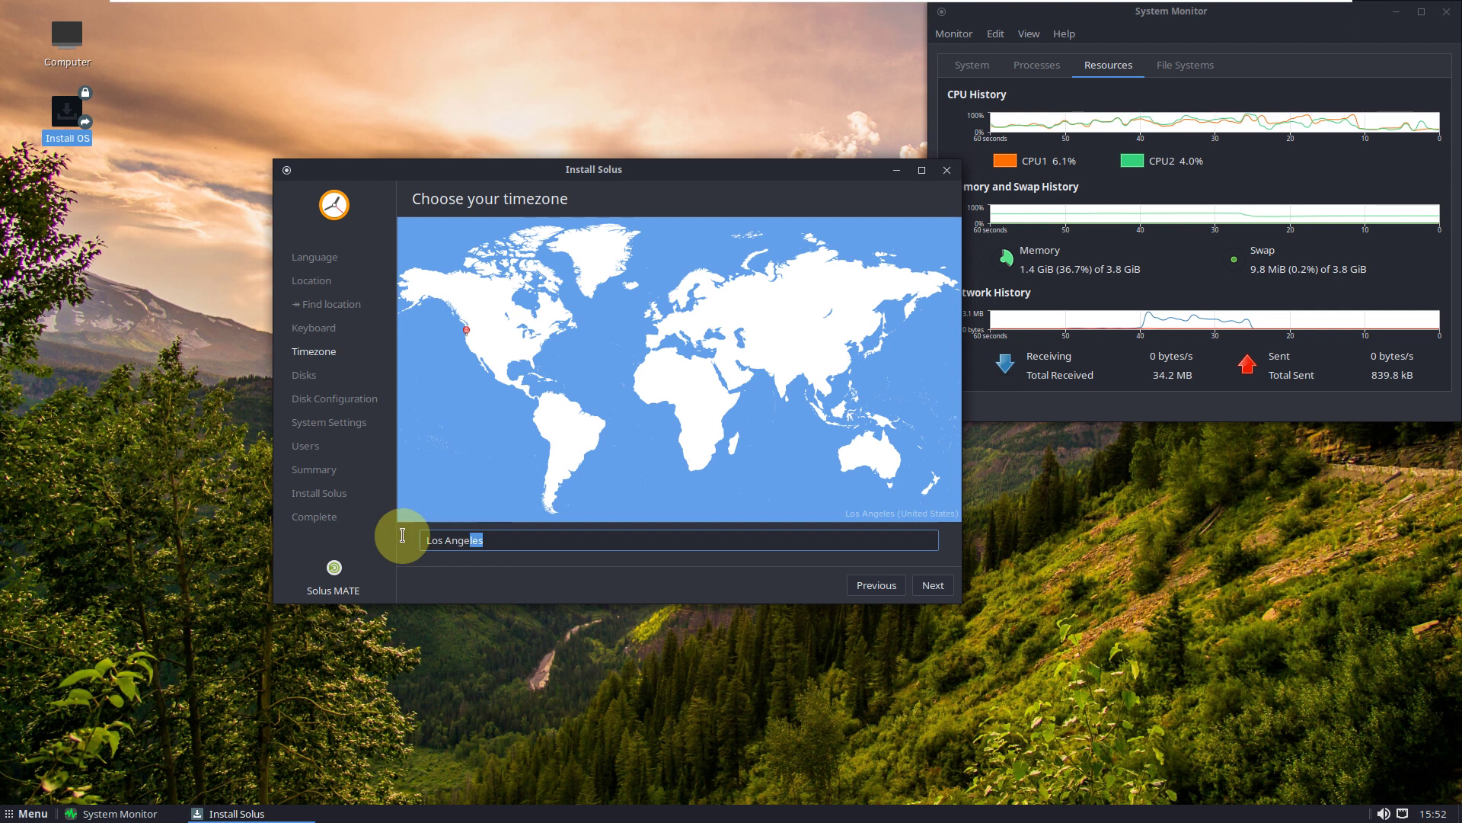
pyautogui.click(938, 586)
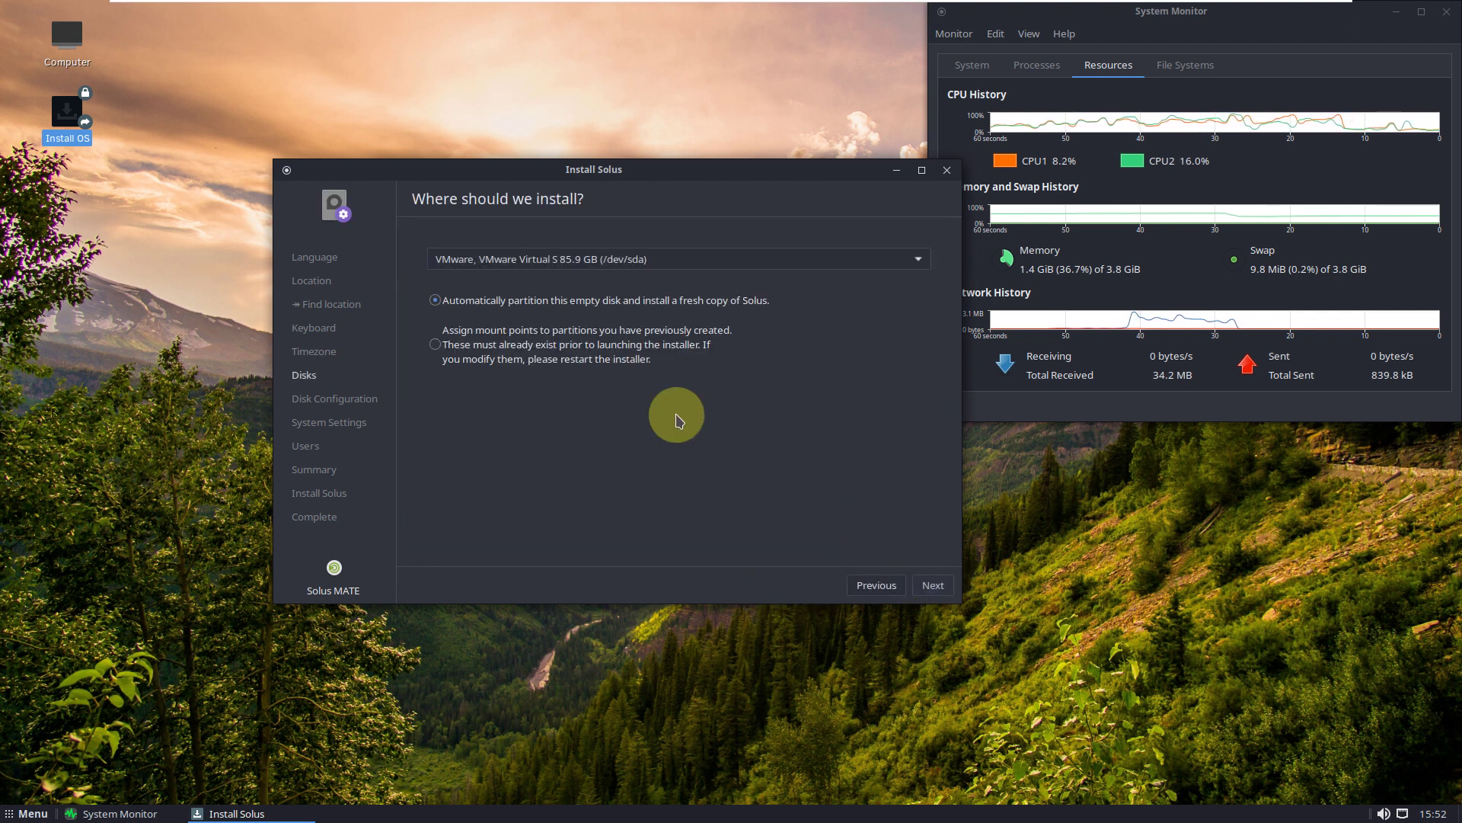
# Choose automatic partitioning of the empty VMware disk /dev/sda, leaving LVM and encryption off
pyautogui.click(553, 268)
pyautogui.click(553, 267)
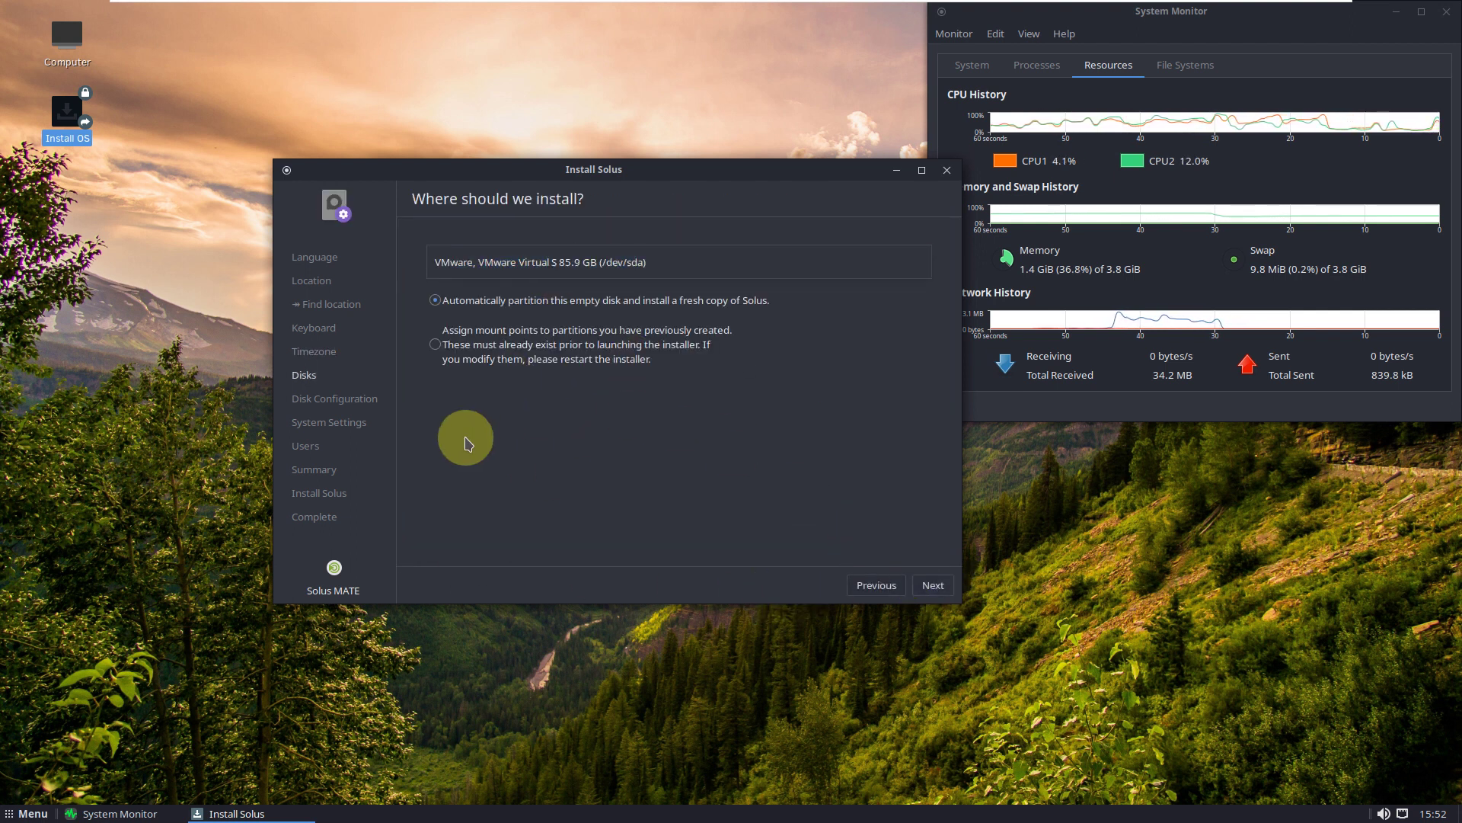
pyautogui.click(435, 300)
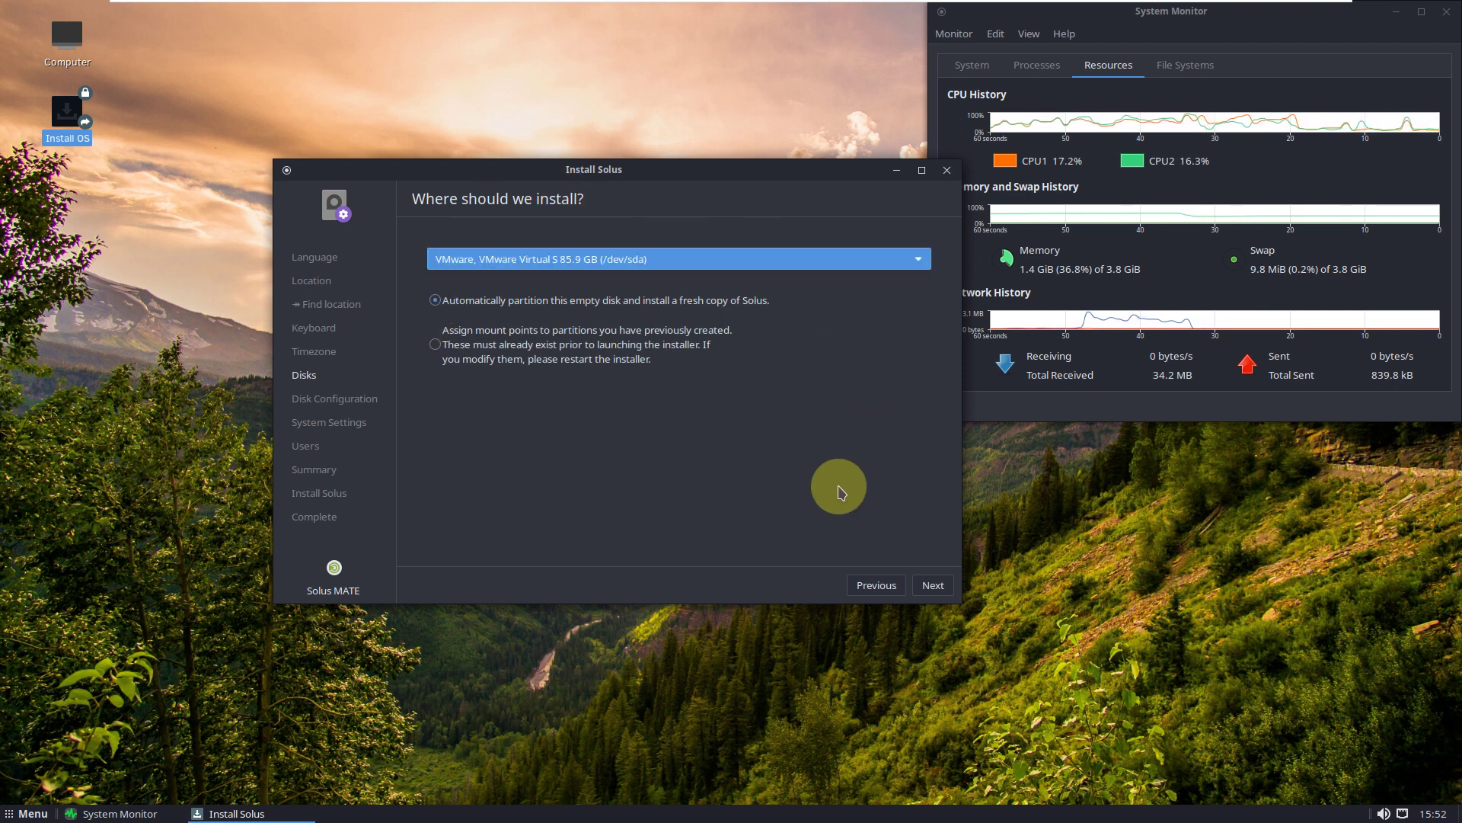
pyautogui.click(934, 583)
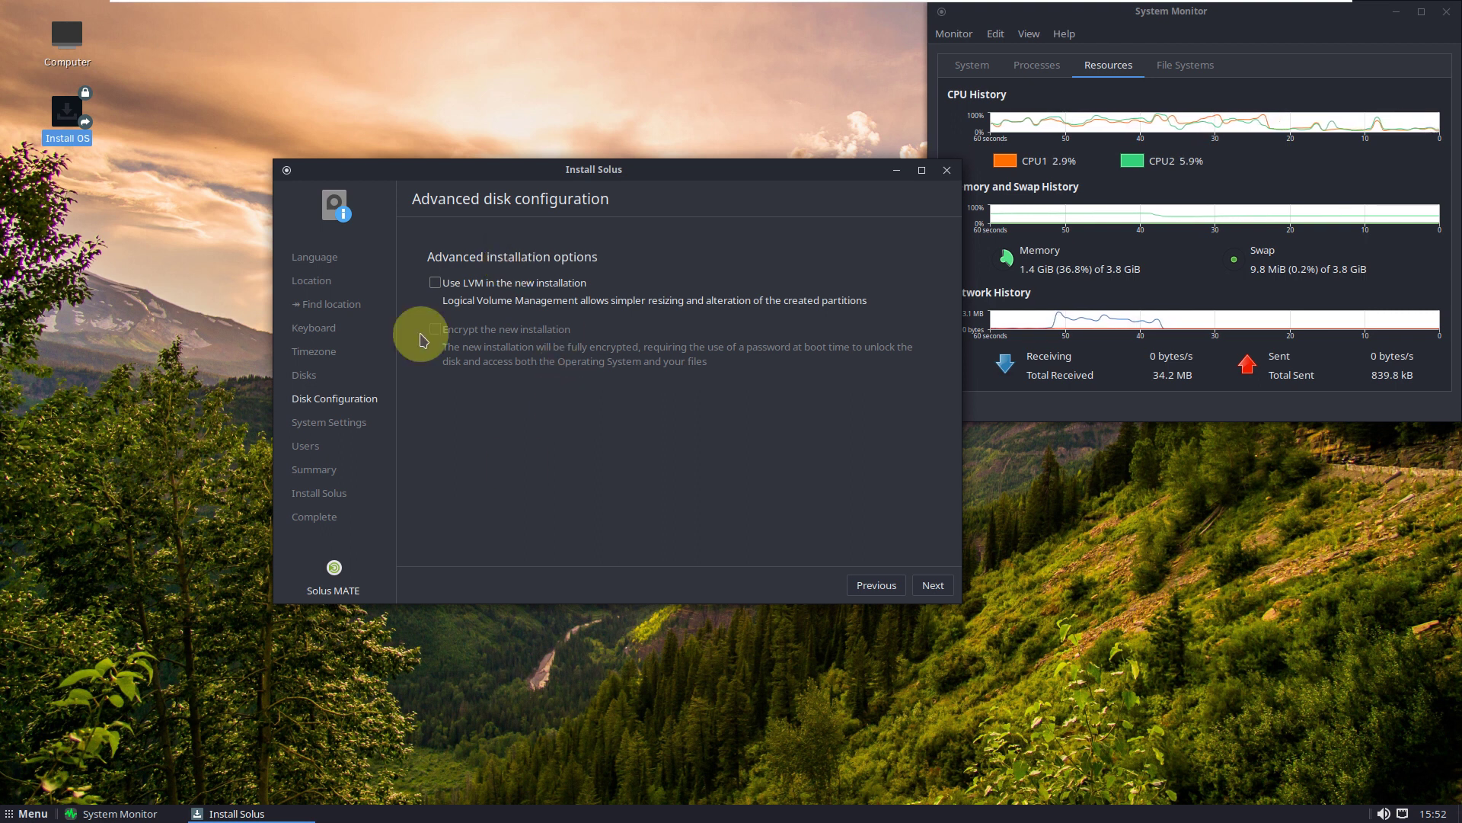
pyautogui.click(931, 585)
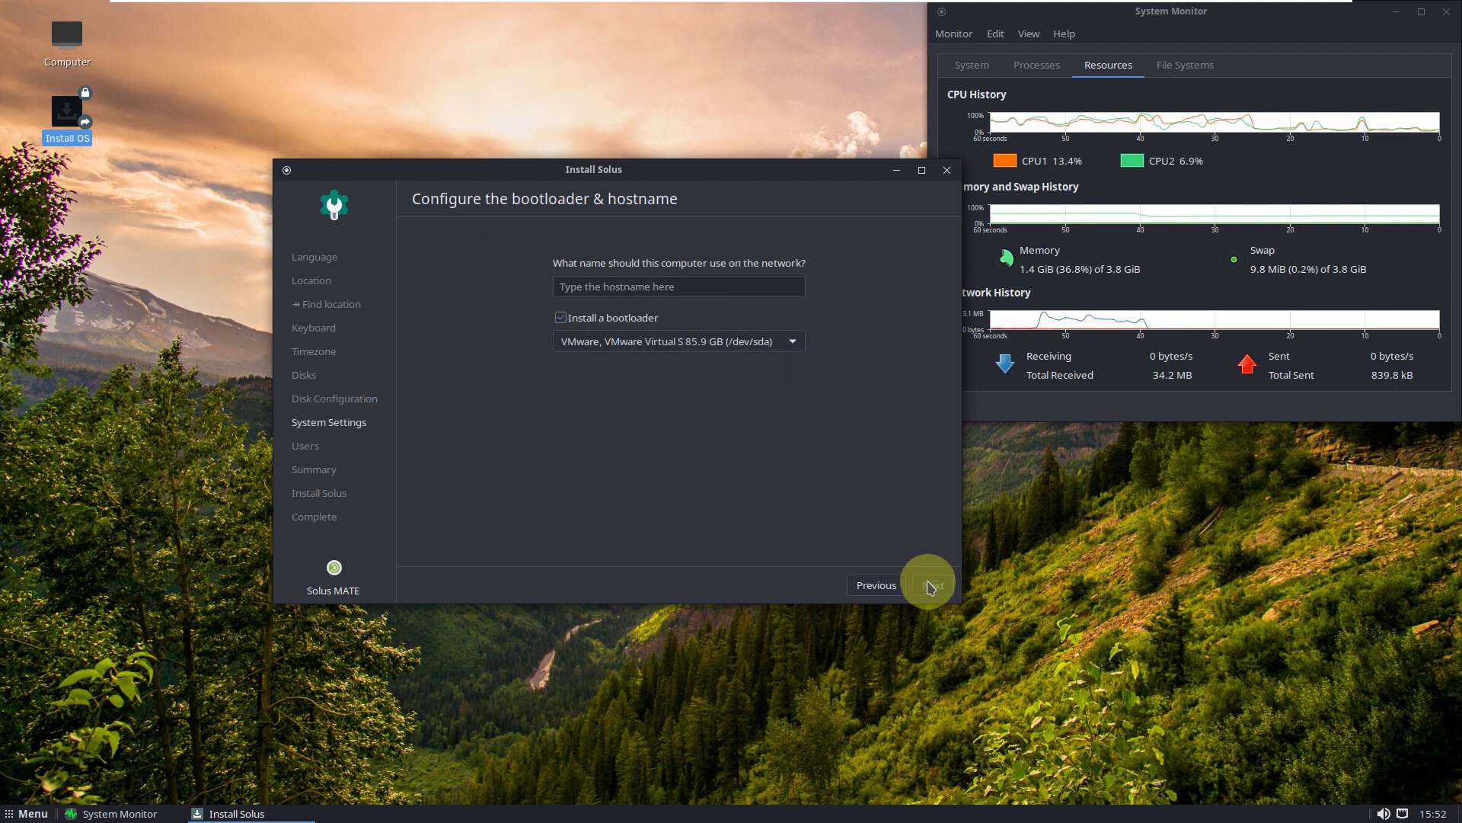
# Set the hostname to runboxing and keep the bootloader installation on /dev/sda
pyautogui.click(600, 279)
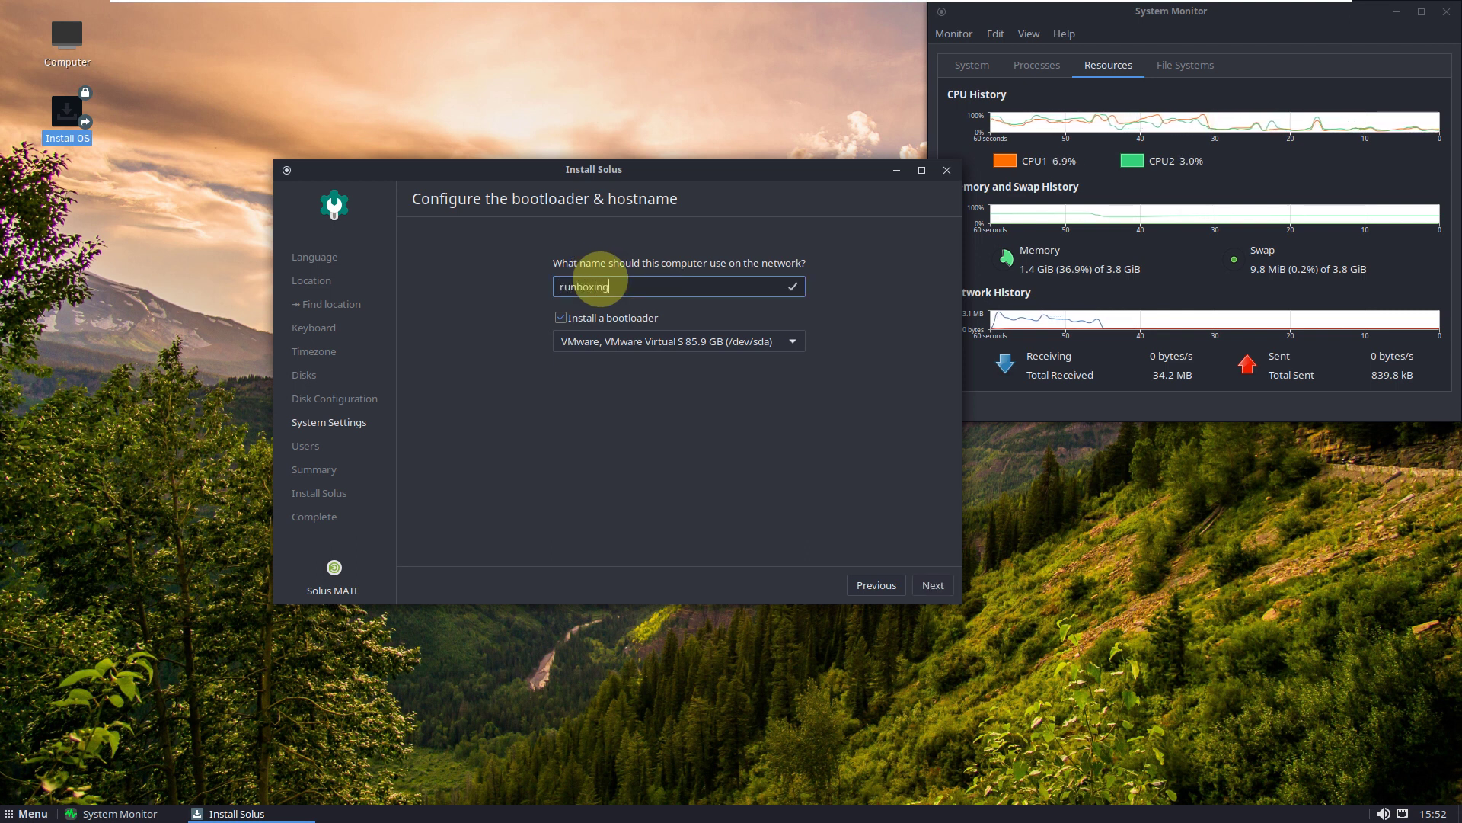
pyautogui.click(688, 341)
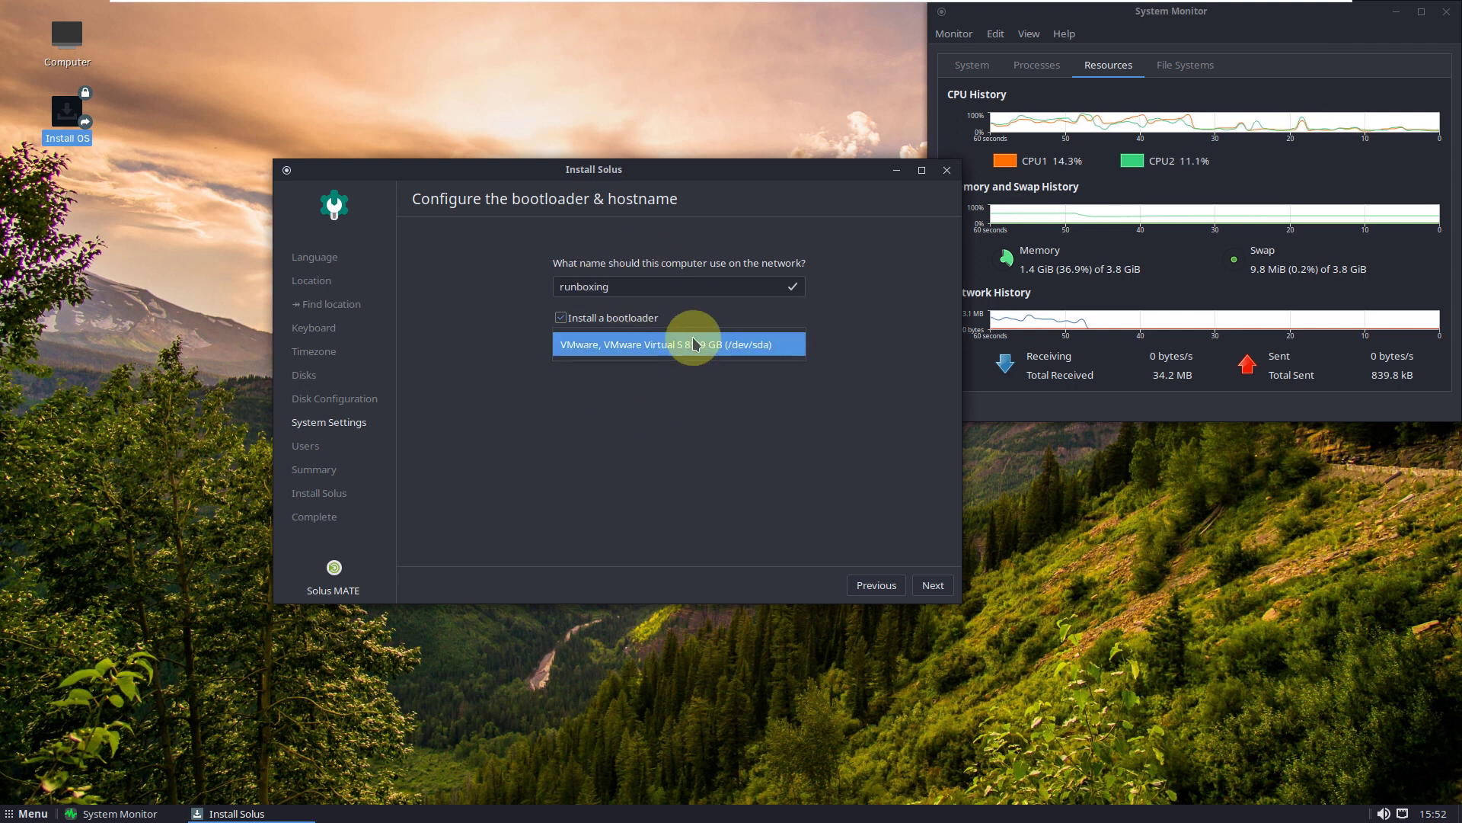
pyautogui.click(840, 333)
pyautogui.click(931, 585)
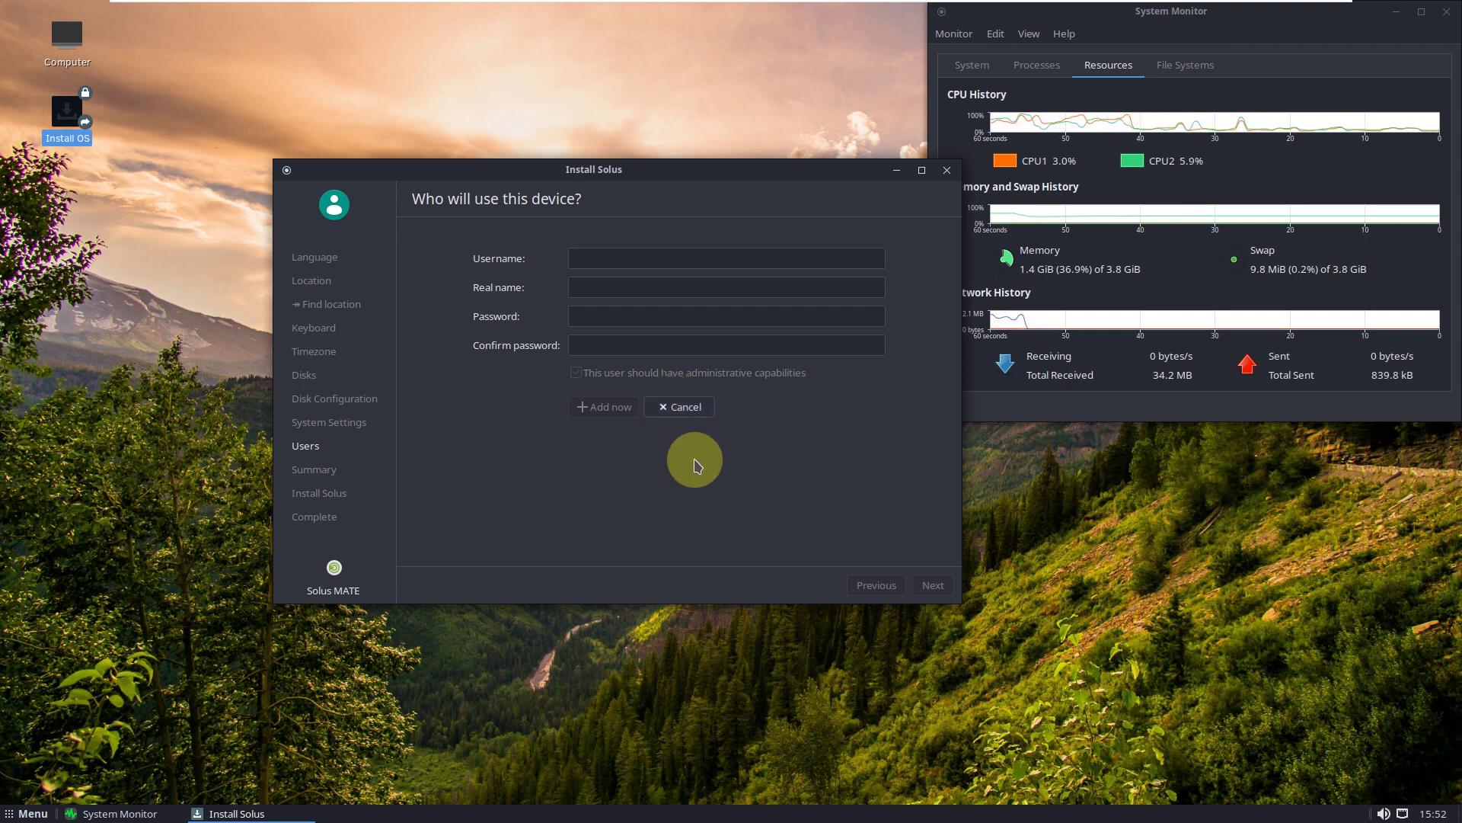
# Fill in the new user's username, real name, account password and password confirmation
pyautogui.click(614, 256)
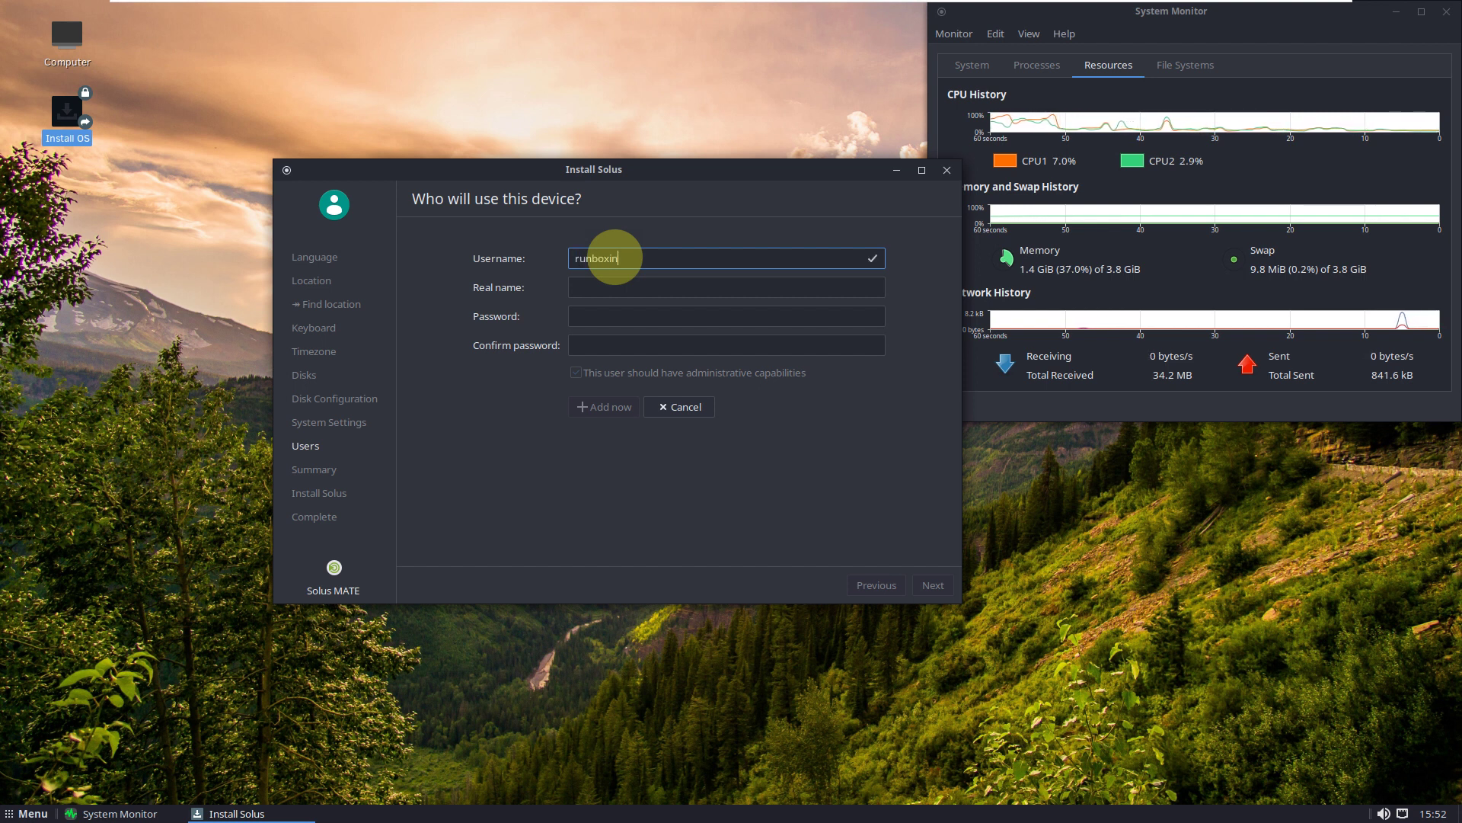
pyautogui.click(598, 288)
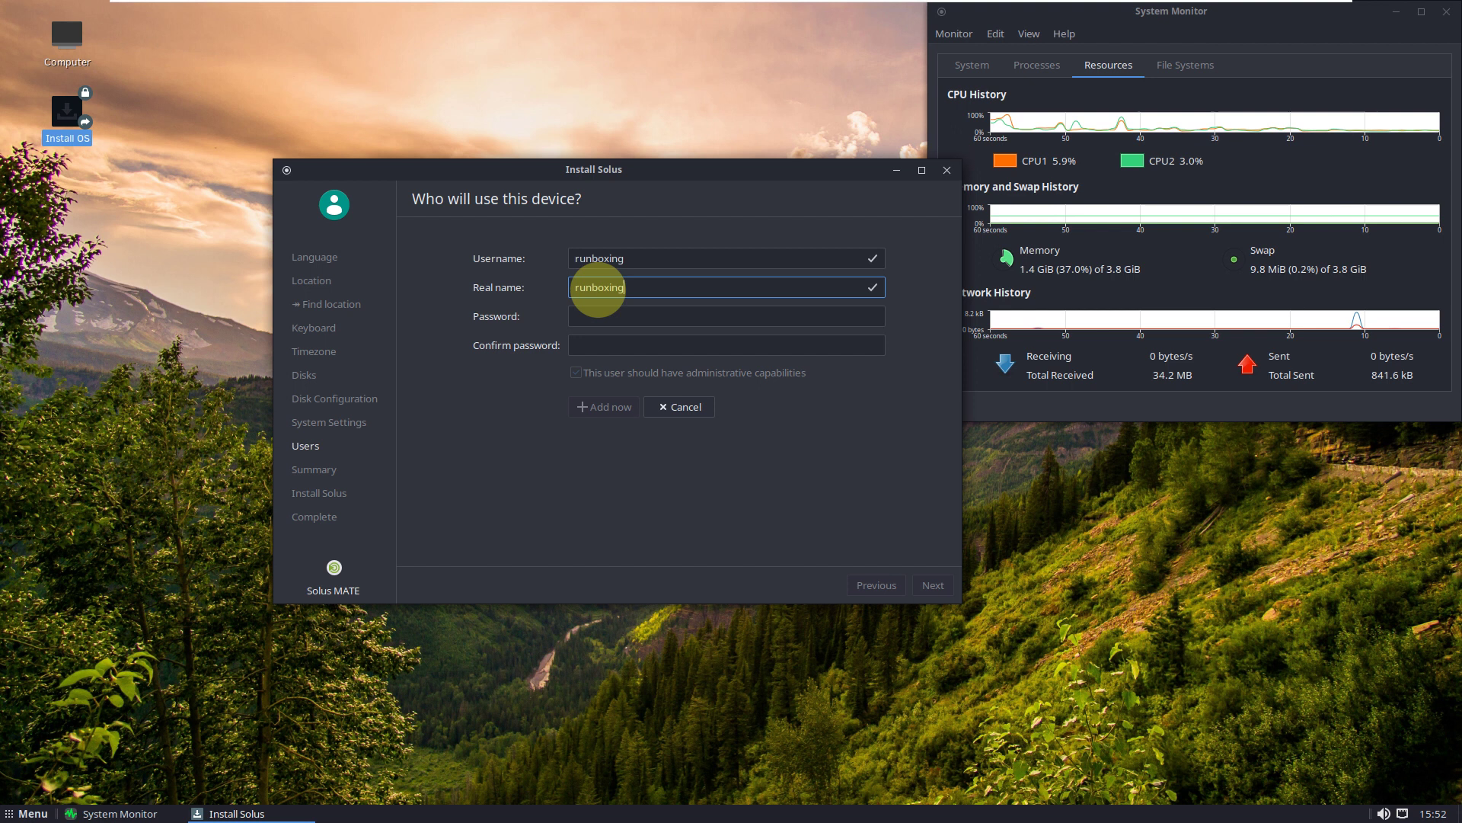
pyautogui.click(637, 319)
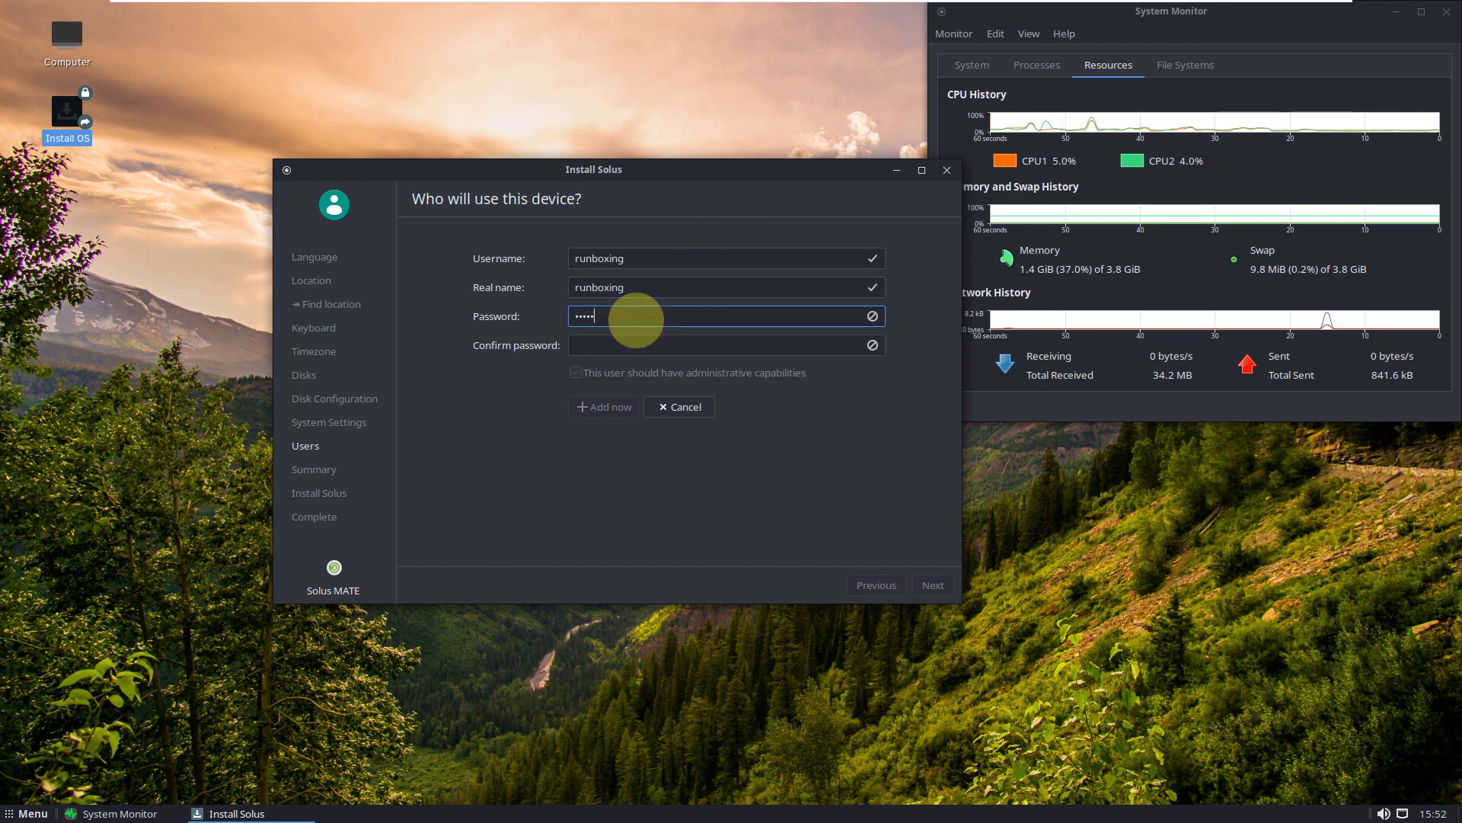
pyautogui.click(647, 348)
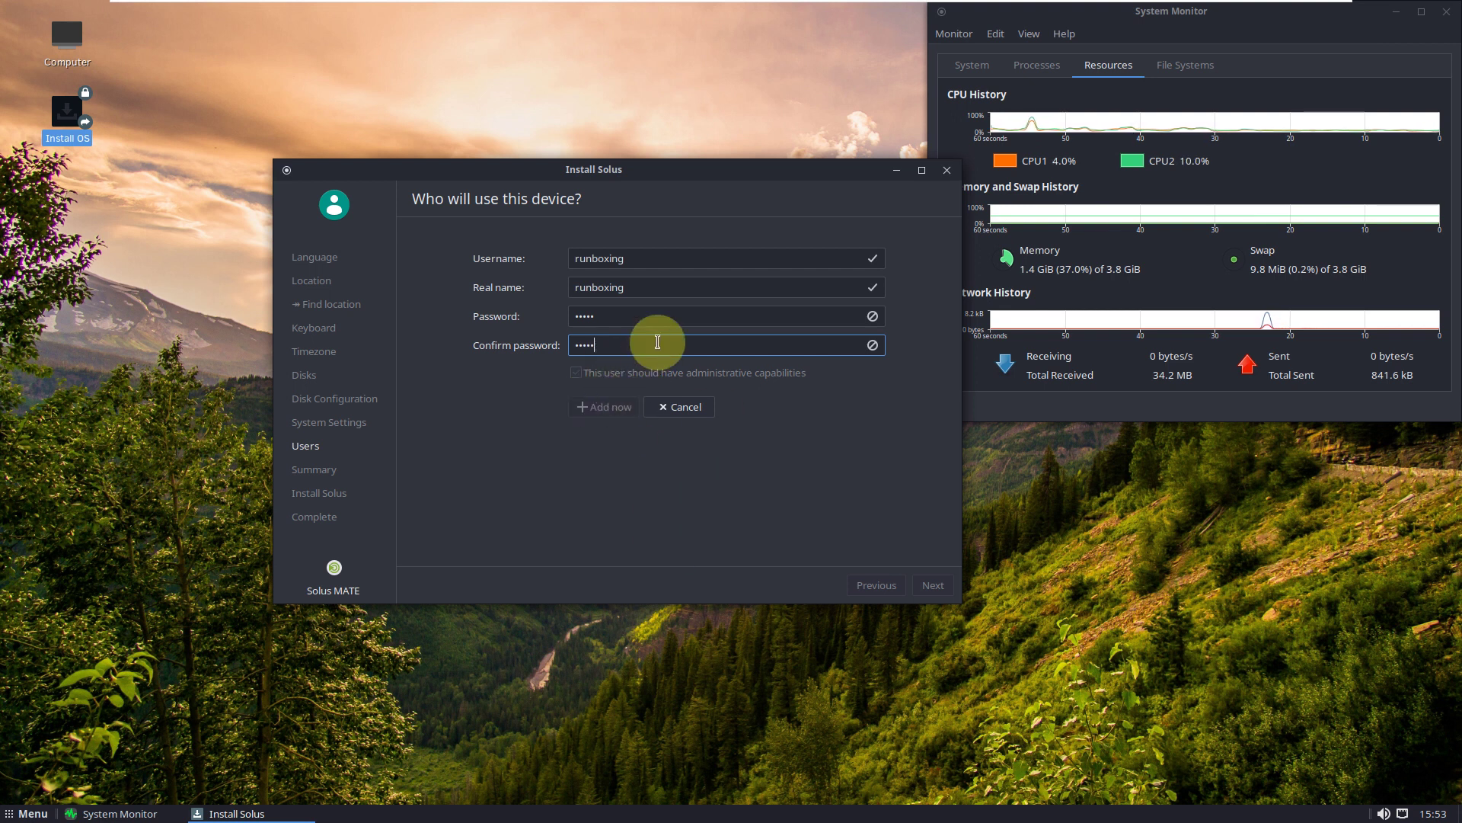
# Enter a longer account password in both password fields and add the administrative user
pyautogui.click(768, 314)
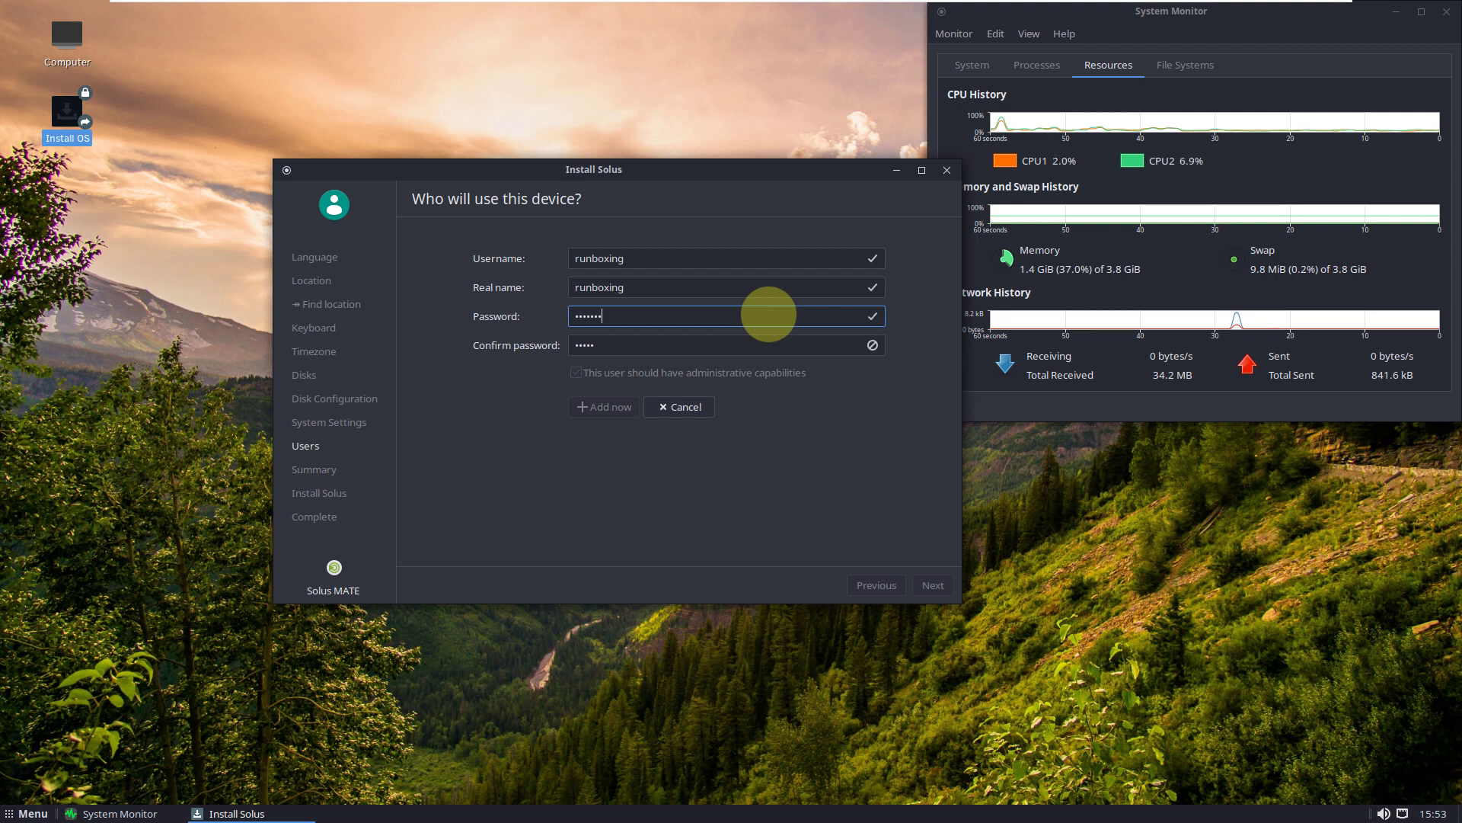
pyautogui.click(698, 338)
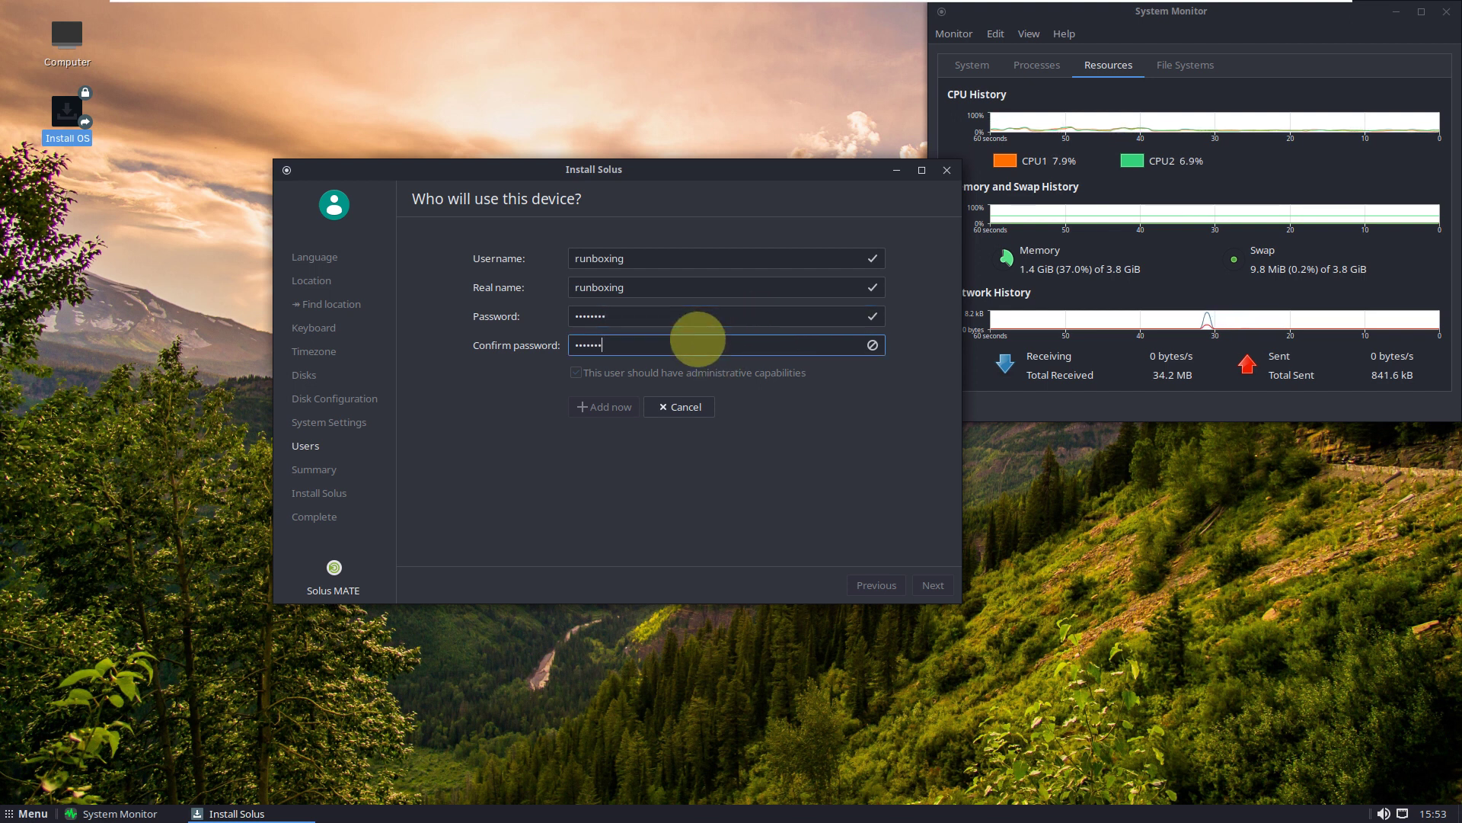
pyautogui.write('1')
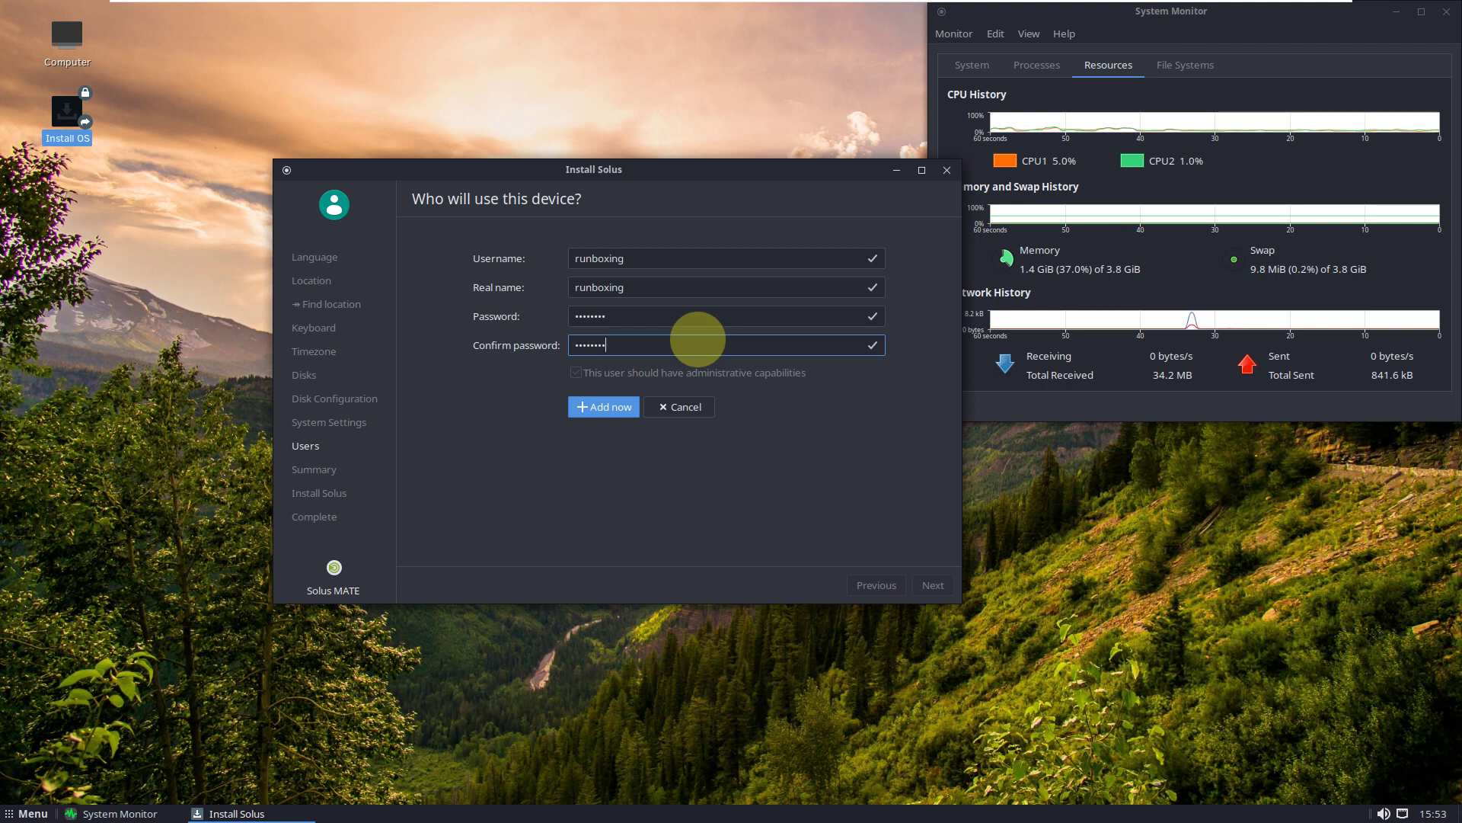
pyautogui.click(599, 411)
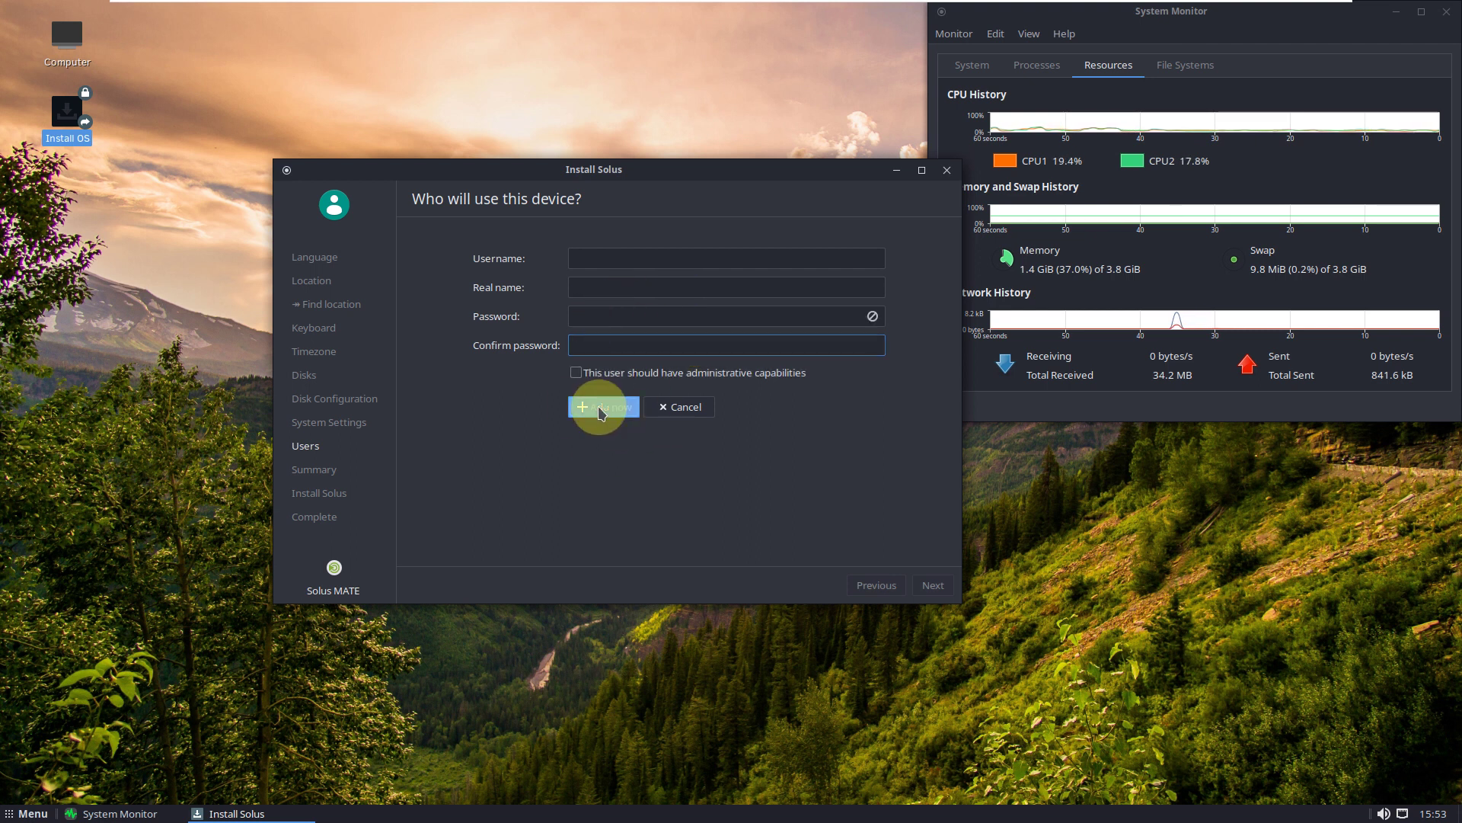
# Review the installation options summary and close the installer without installing
pyautogui.click(934, 583)
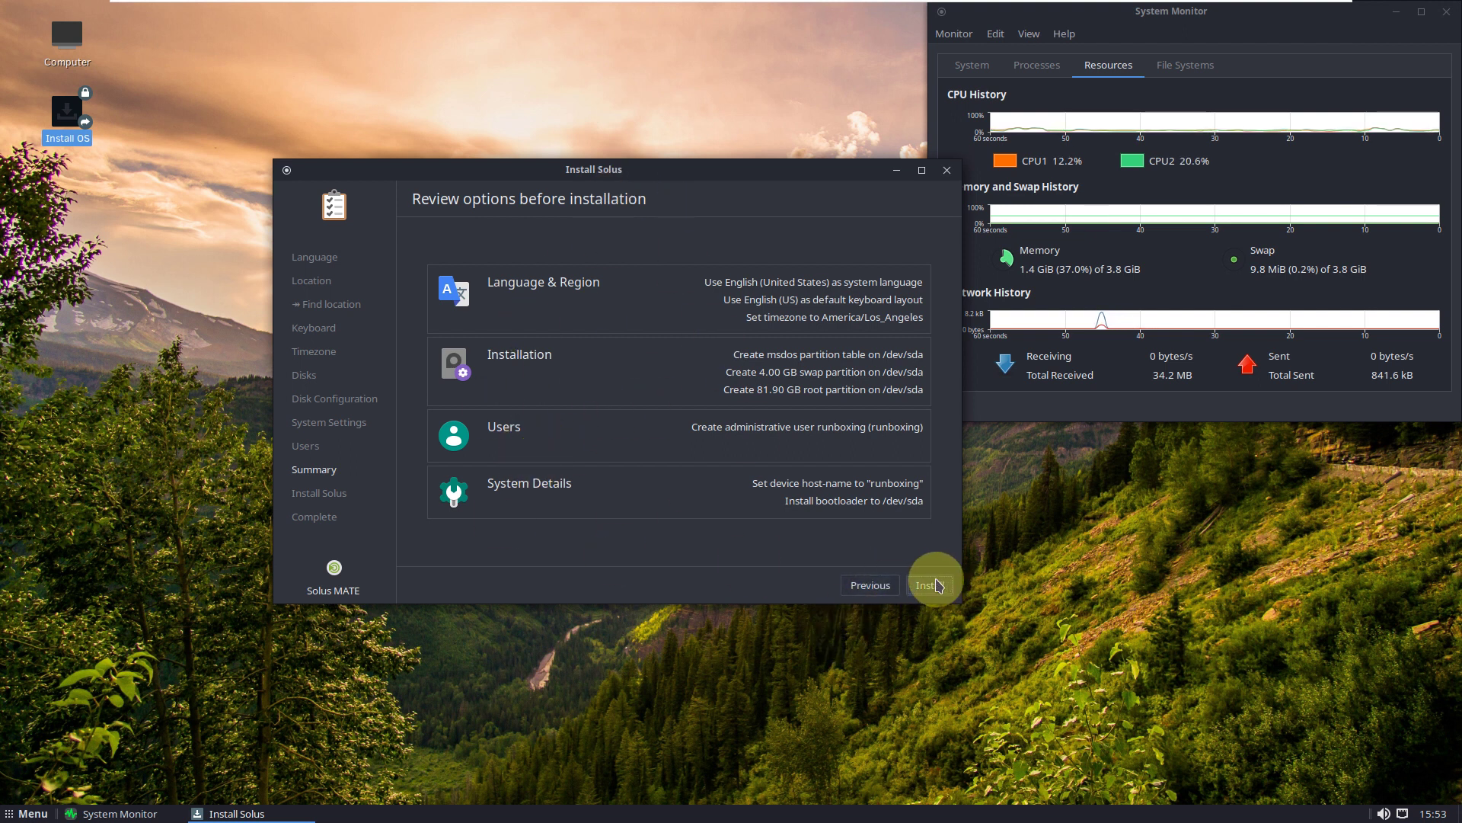
pyautogui.click(947, 171)
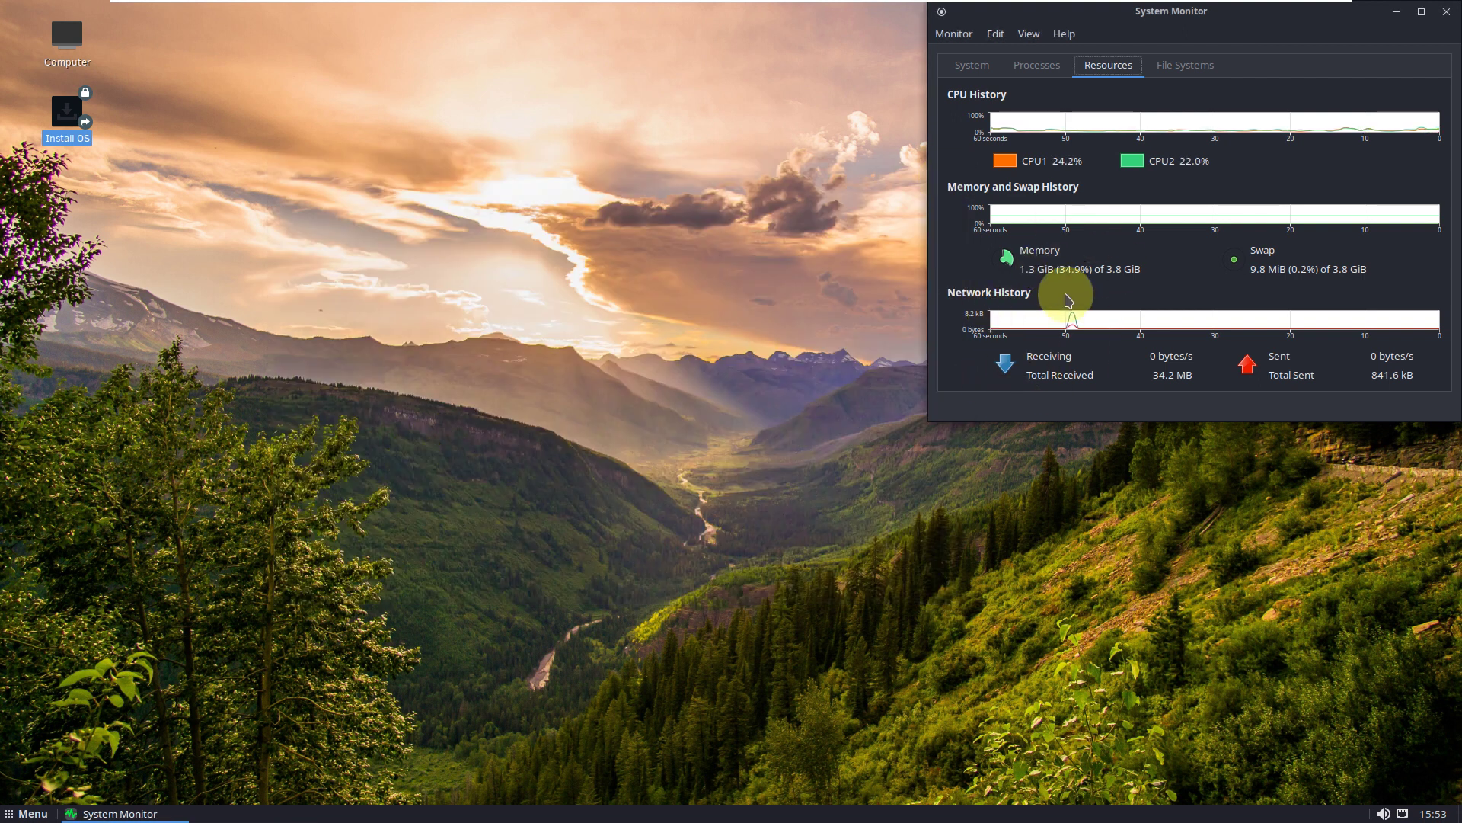
# Open the desktop background preferences, browse the wallpapers and apply the turquoise and dark red marbled image
pyautogui.rightClick(408, 198)
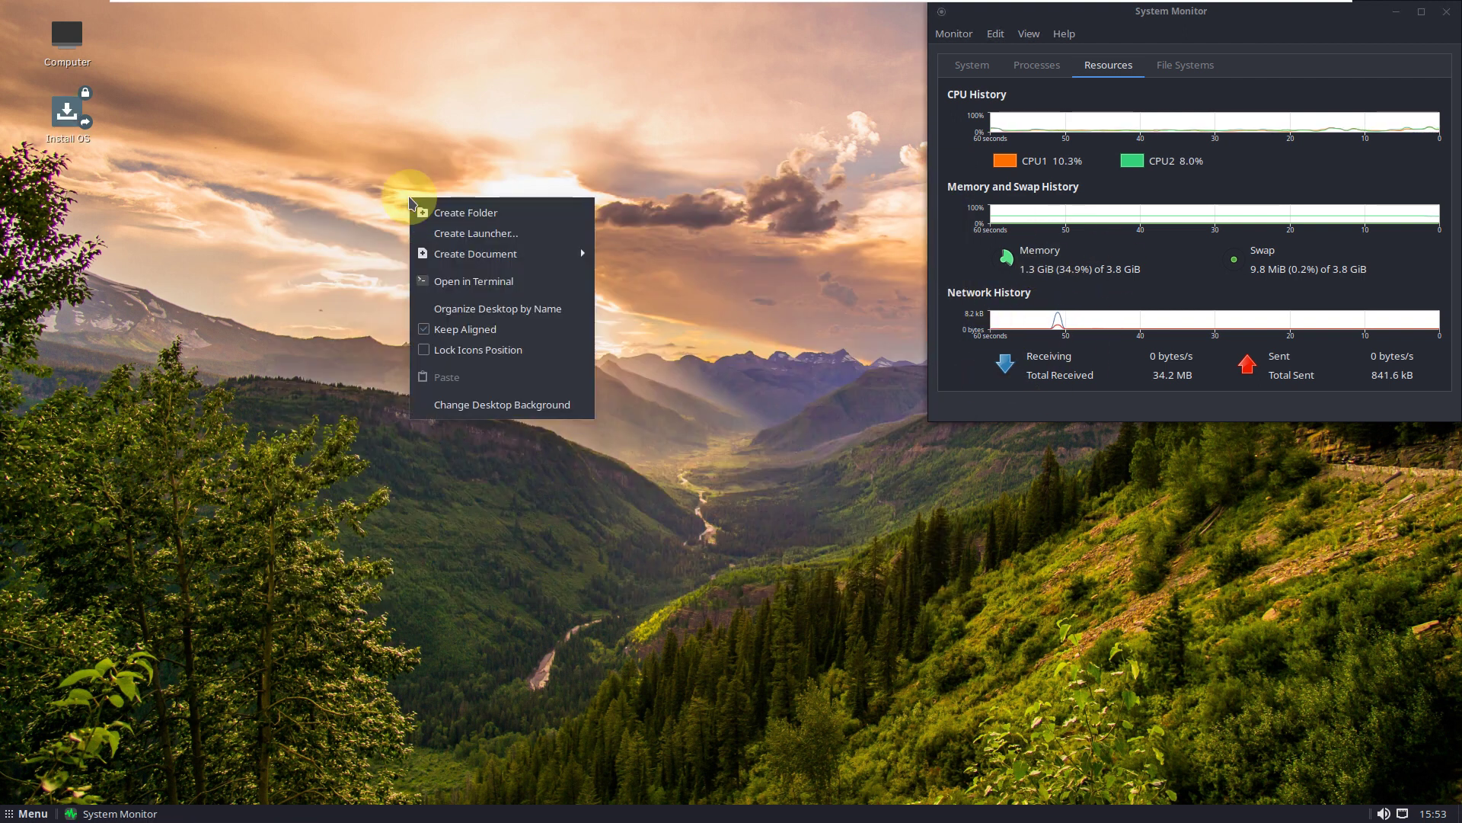
pyautogui.click(481, 408)
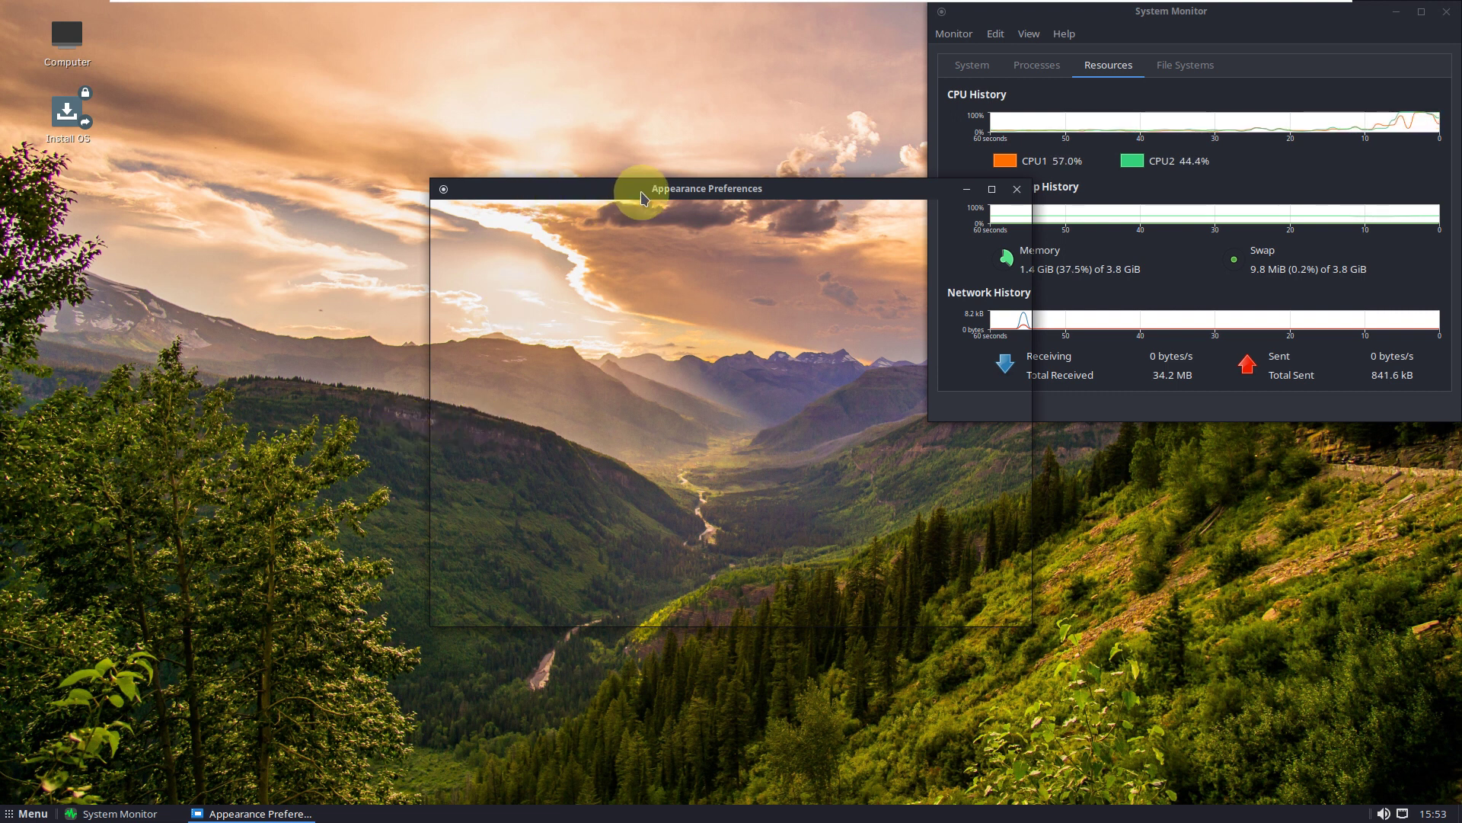
pyautogui.moveTo(641, 196); pyautogui.dragTo(432, 193)
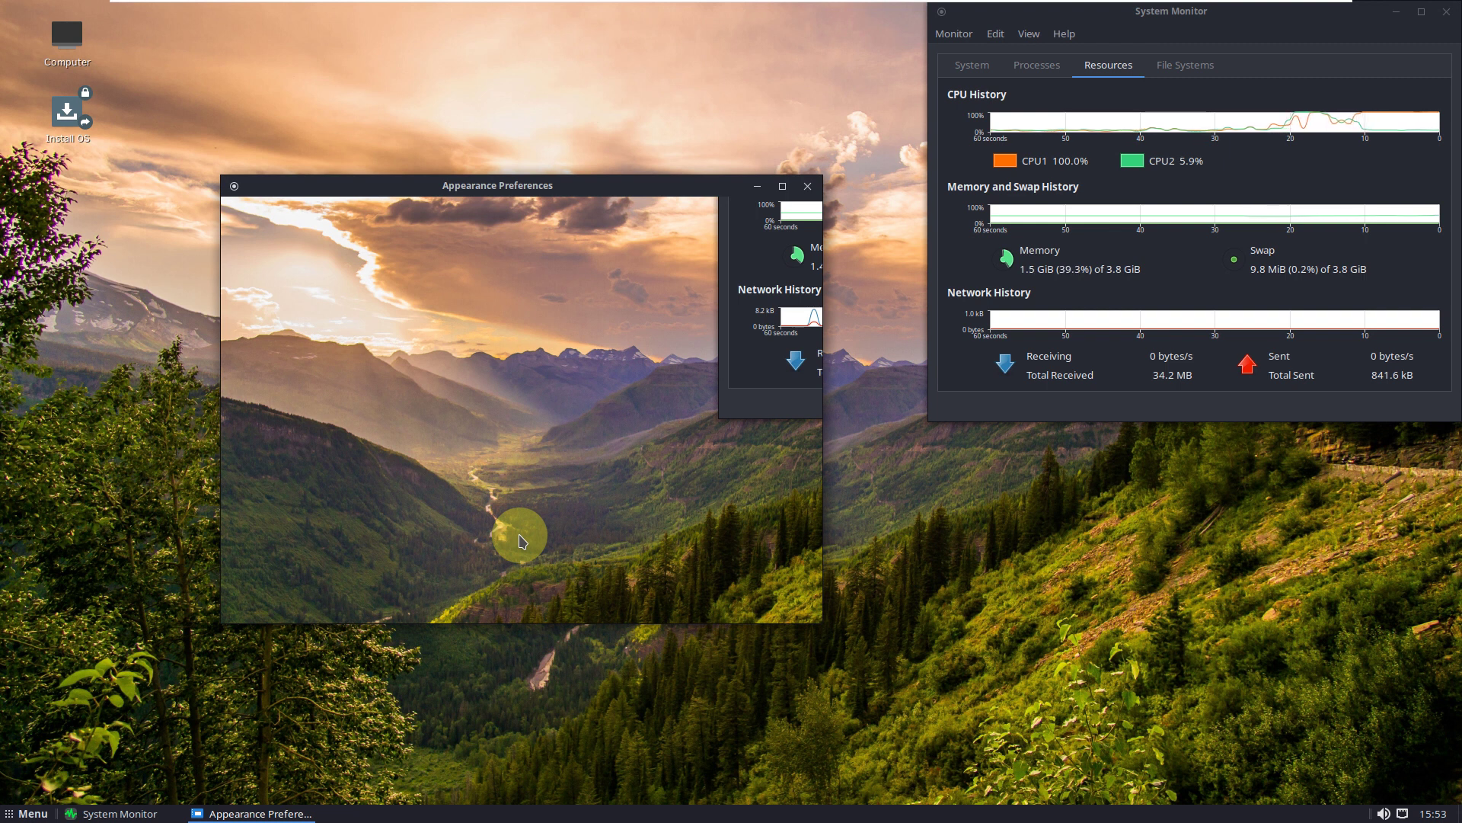
pyautogui.moveTo(620, 190); pyautogui.dragTo(598, 193)
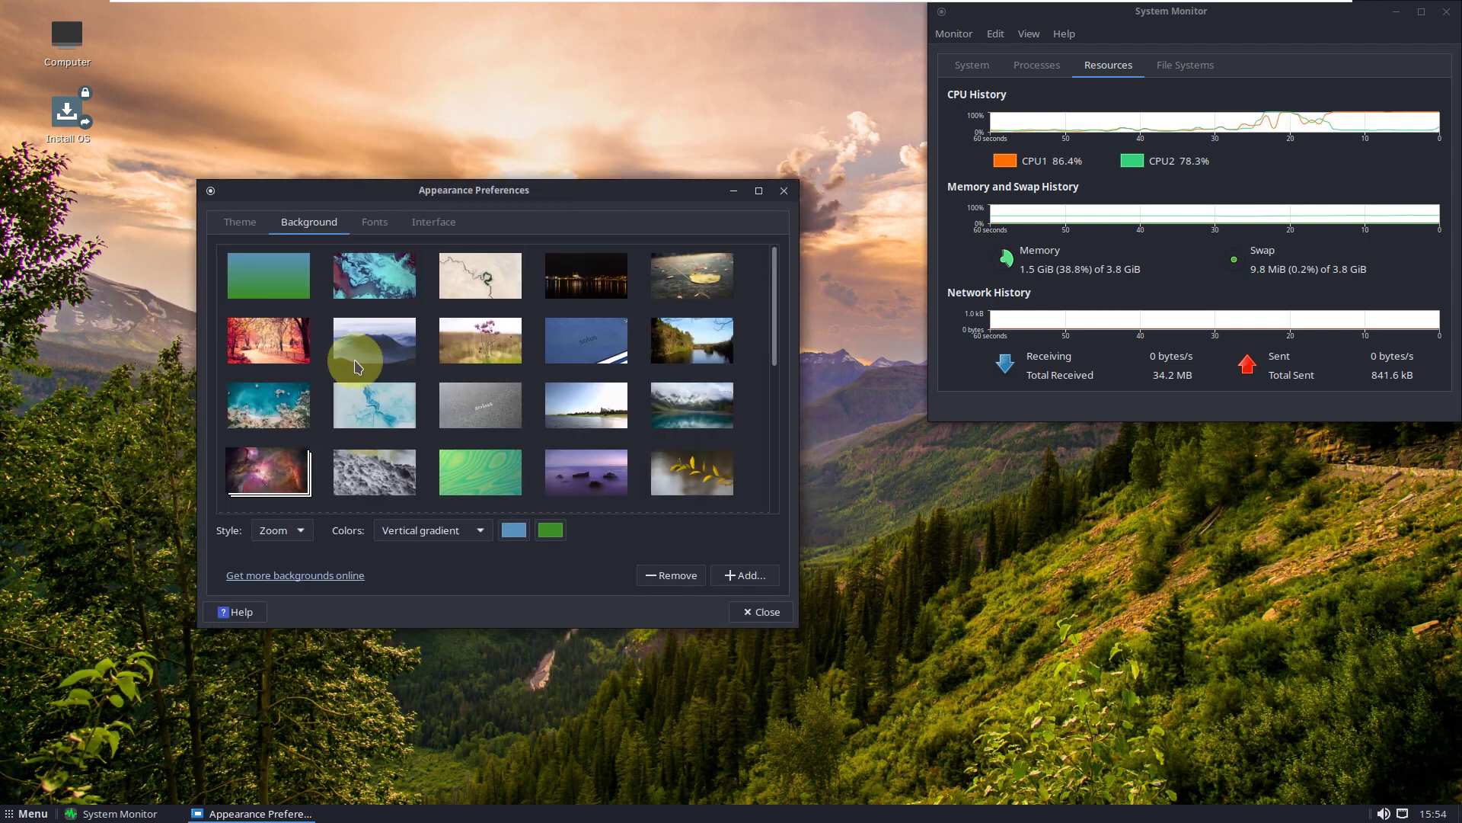
pyautogui.moveTo(770, 276); pyautogui.dragTo(778, 219)
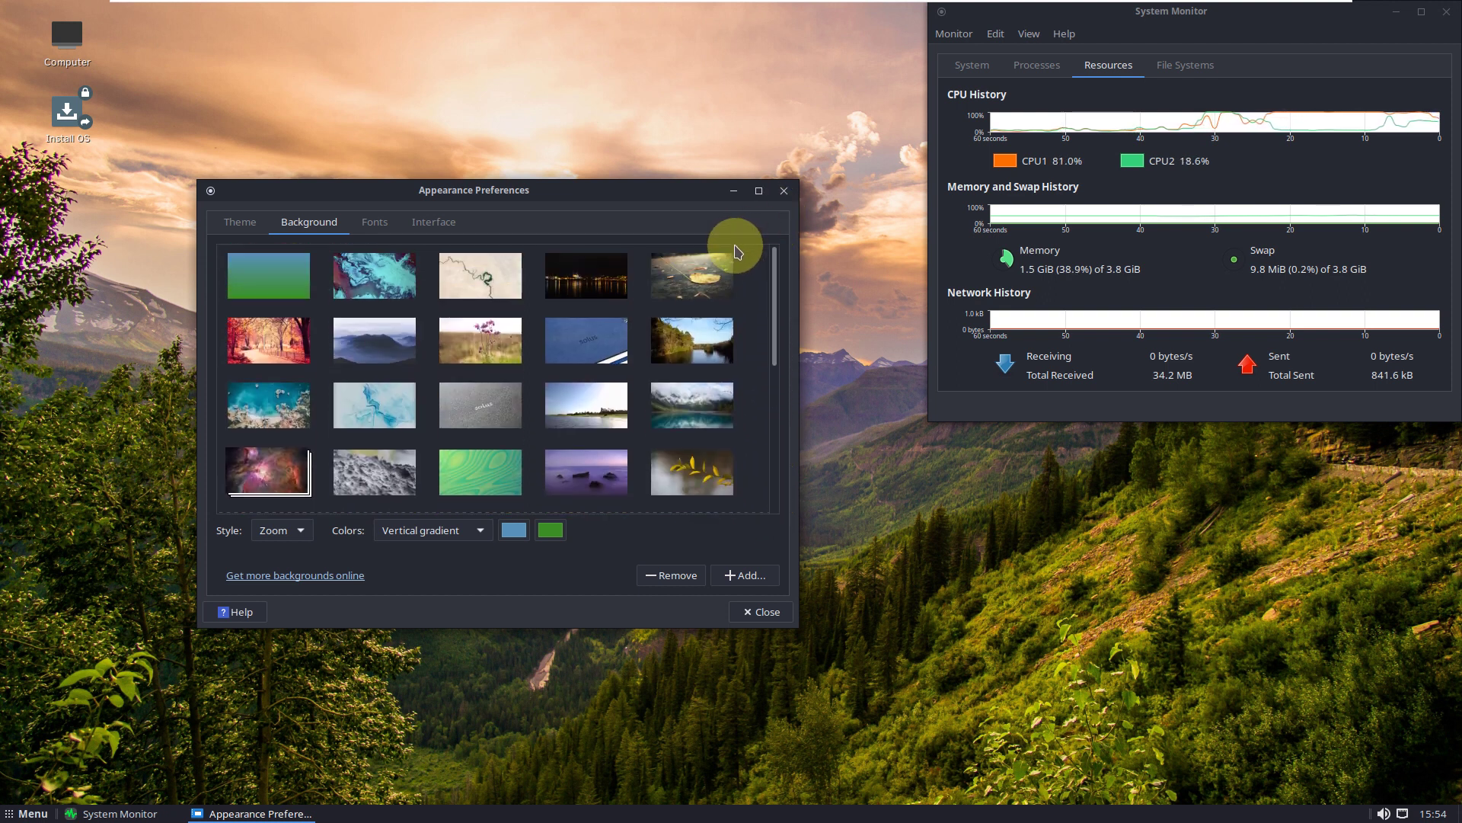
pyautogui.click(408, 274)
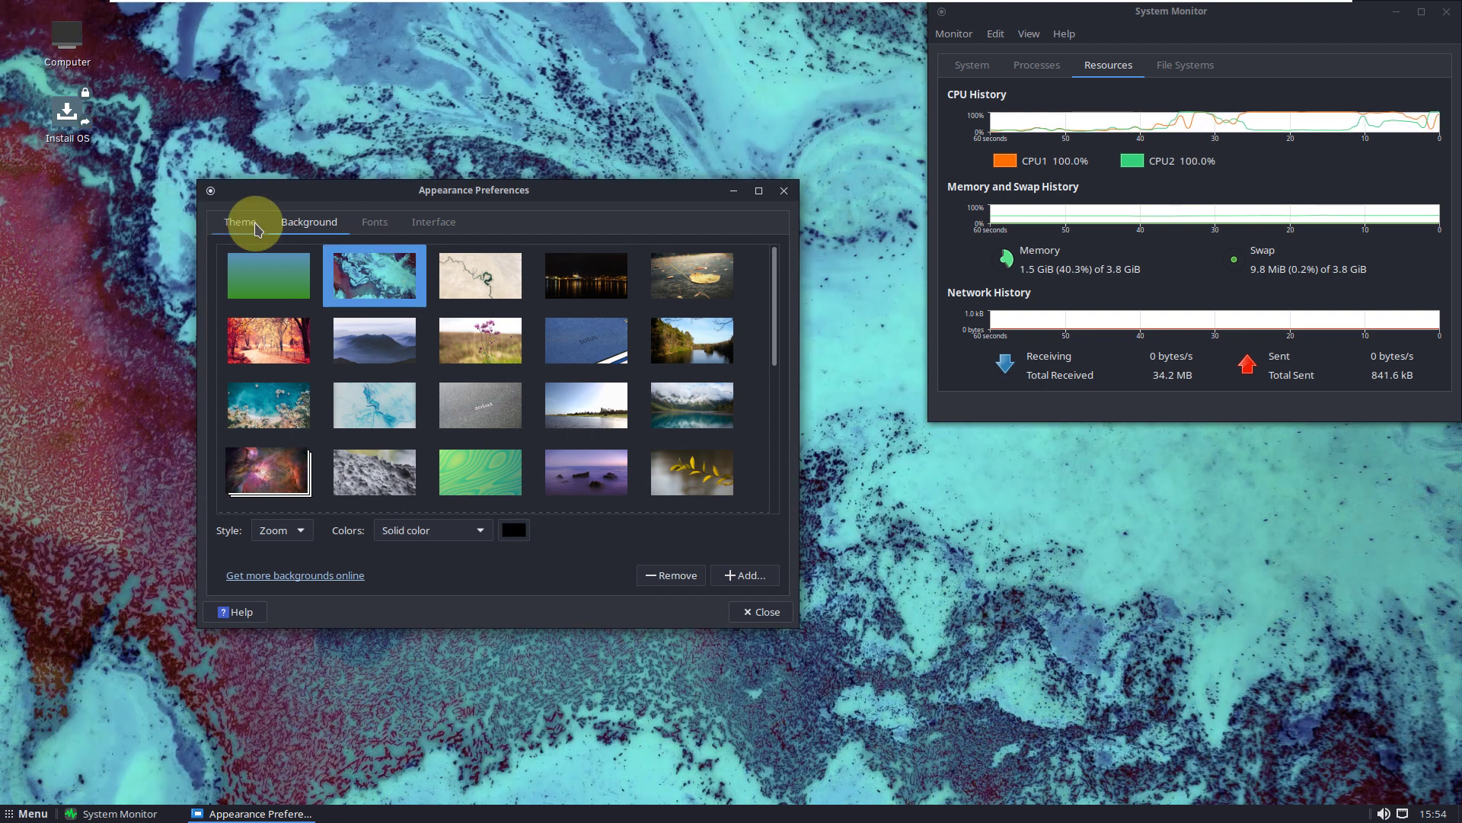
# Switch the desktop theme to BlueMenta
pyautogui.click(256, 224)
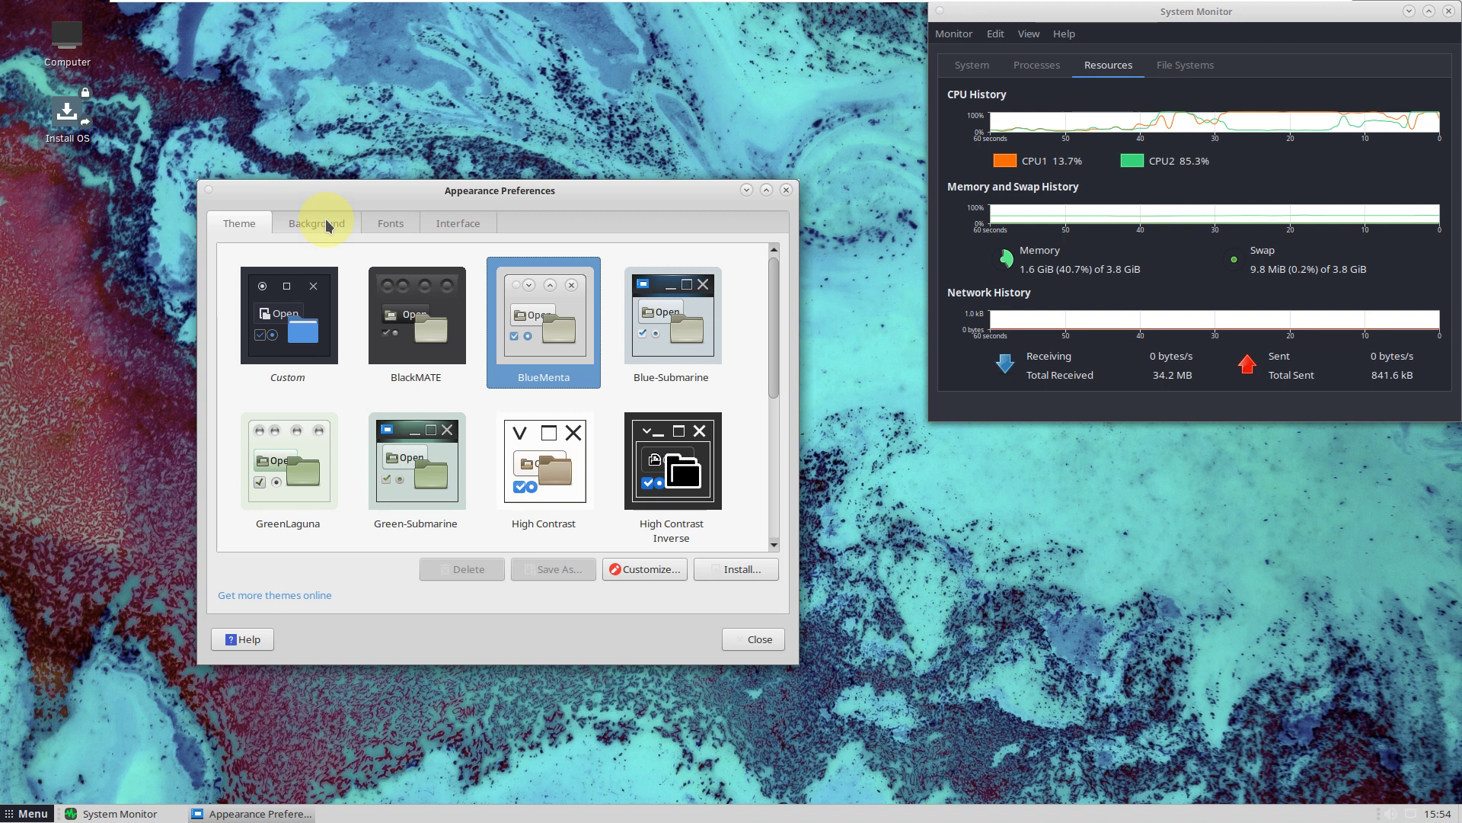
# Look through the background, font and interface settings and close the appearance preferences
pyautogui.click(327, 225)
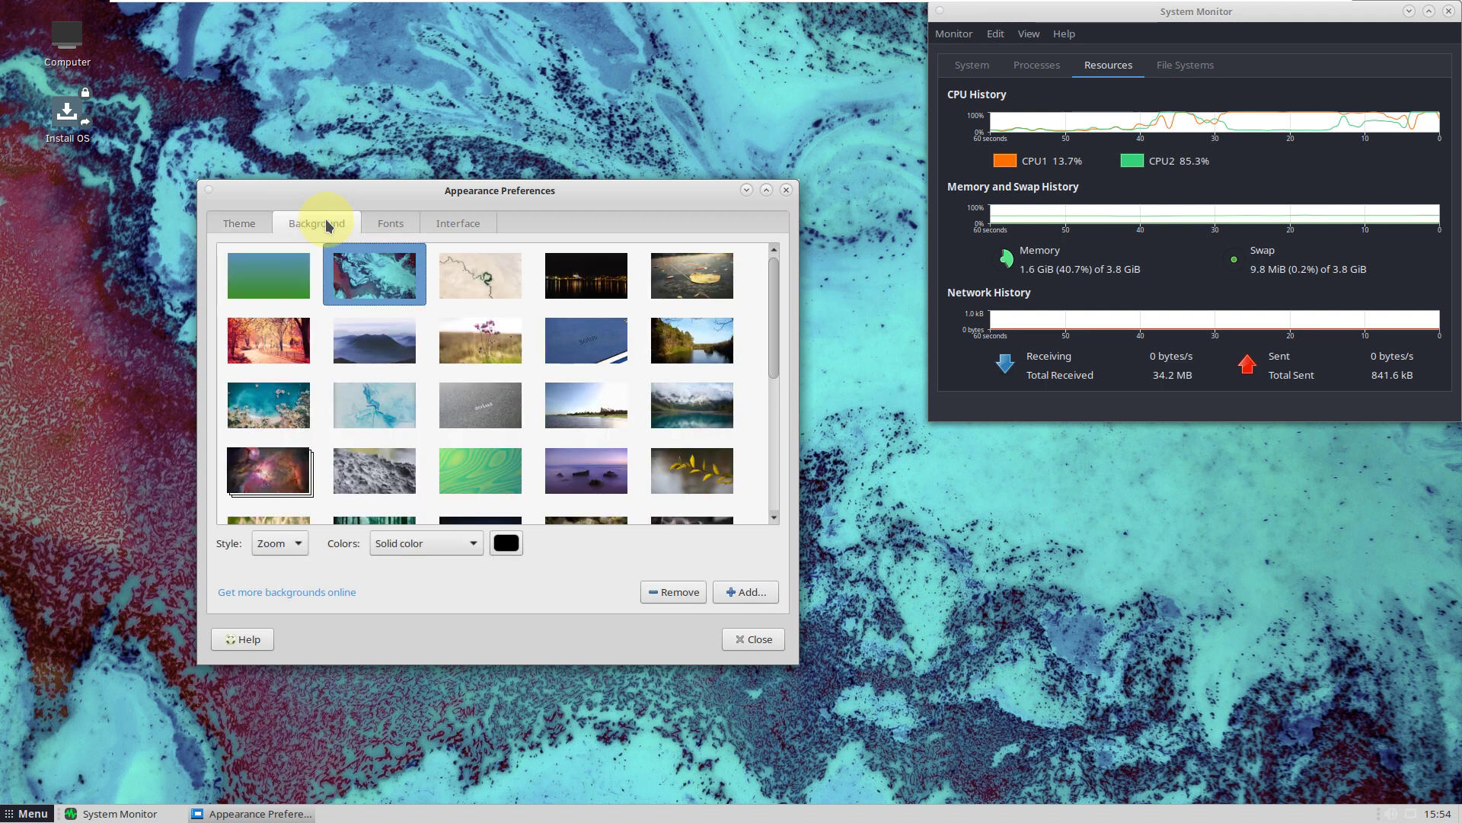
pyautogui.click(389, 226)
pyautogui.click(459, 224)
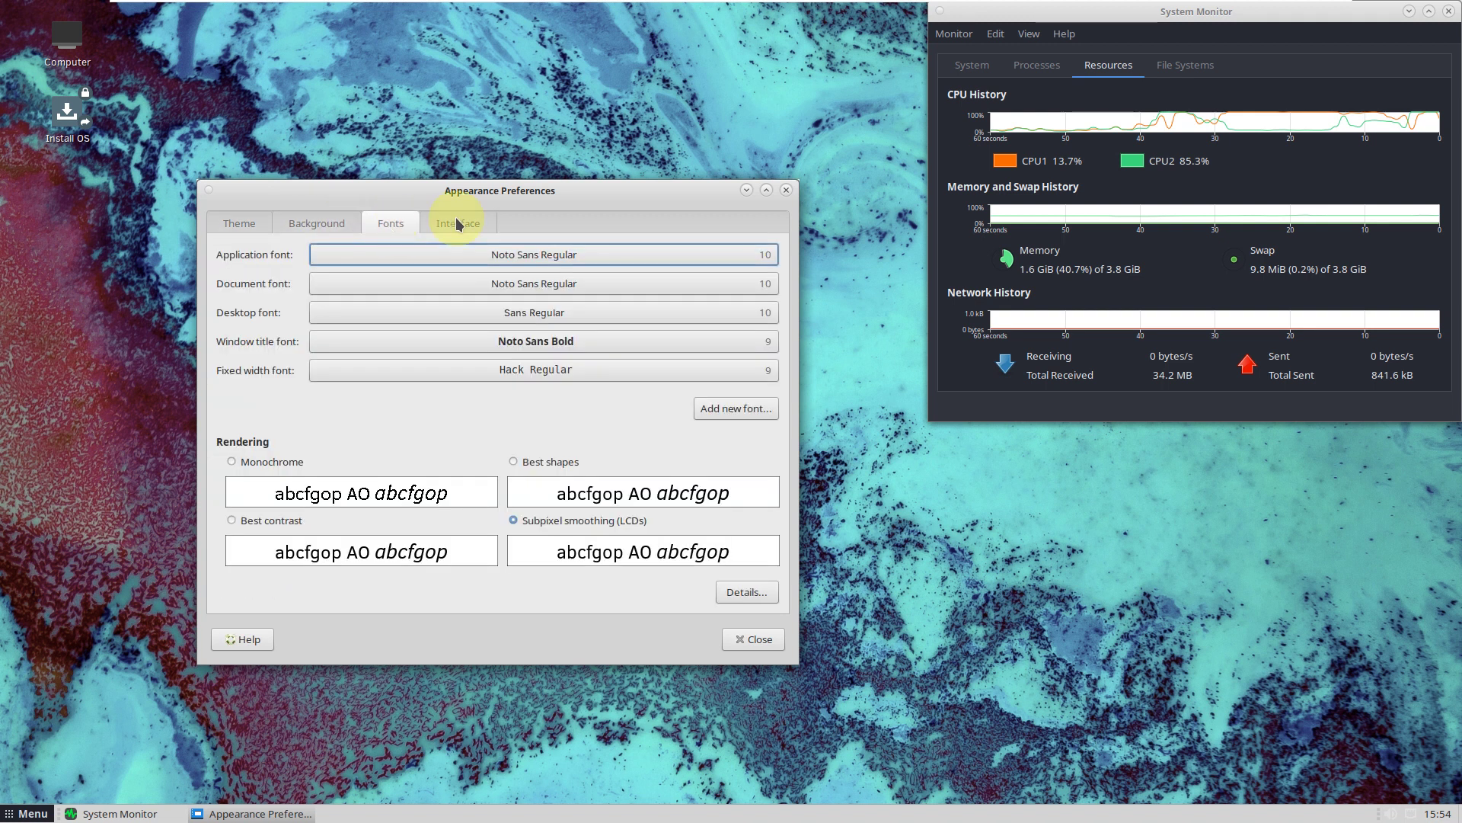
pyautogui.click(760, 639)
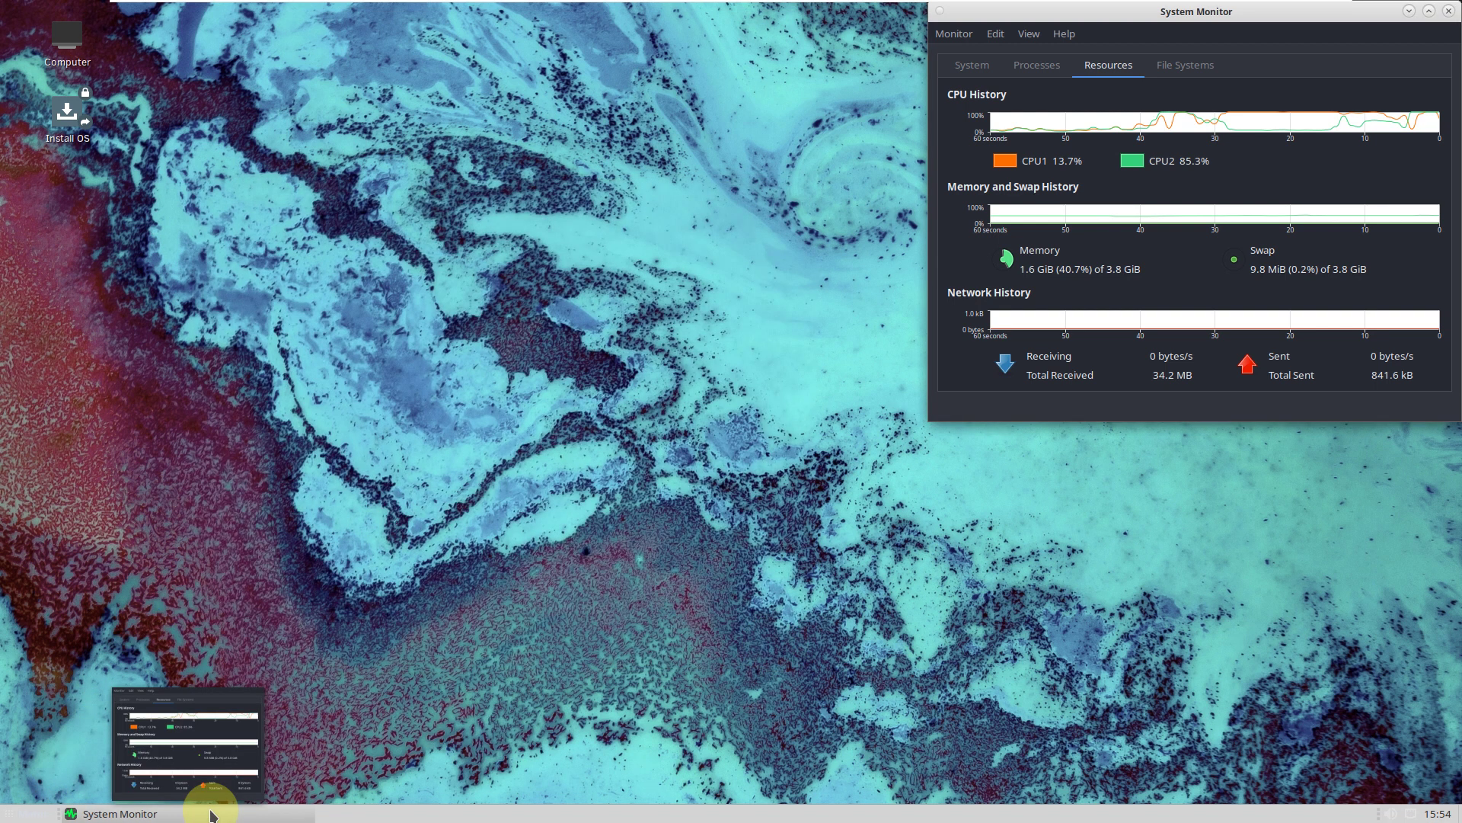
# Browse the full list of installed applications and launch Atril Document Viewer
pyautogui.click(23, 815)
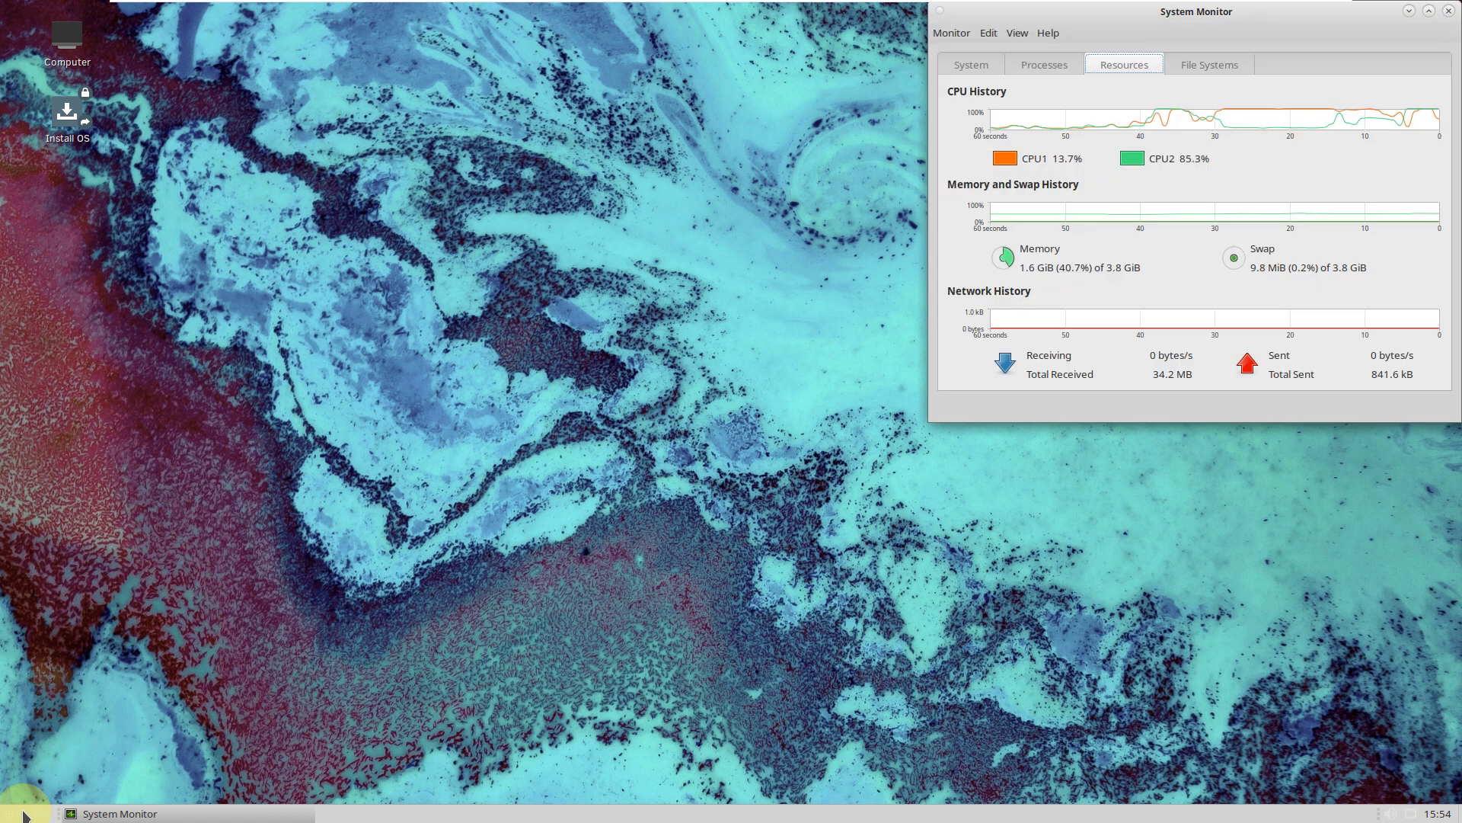
pyautogui.click(23, 815)
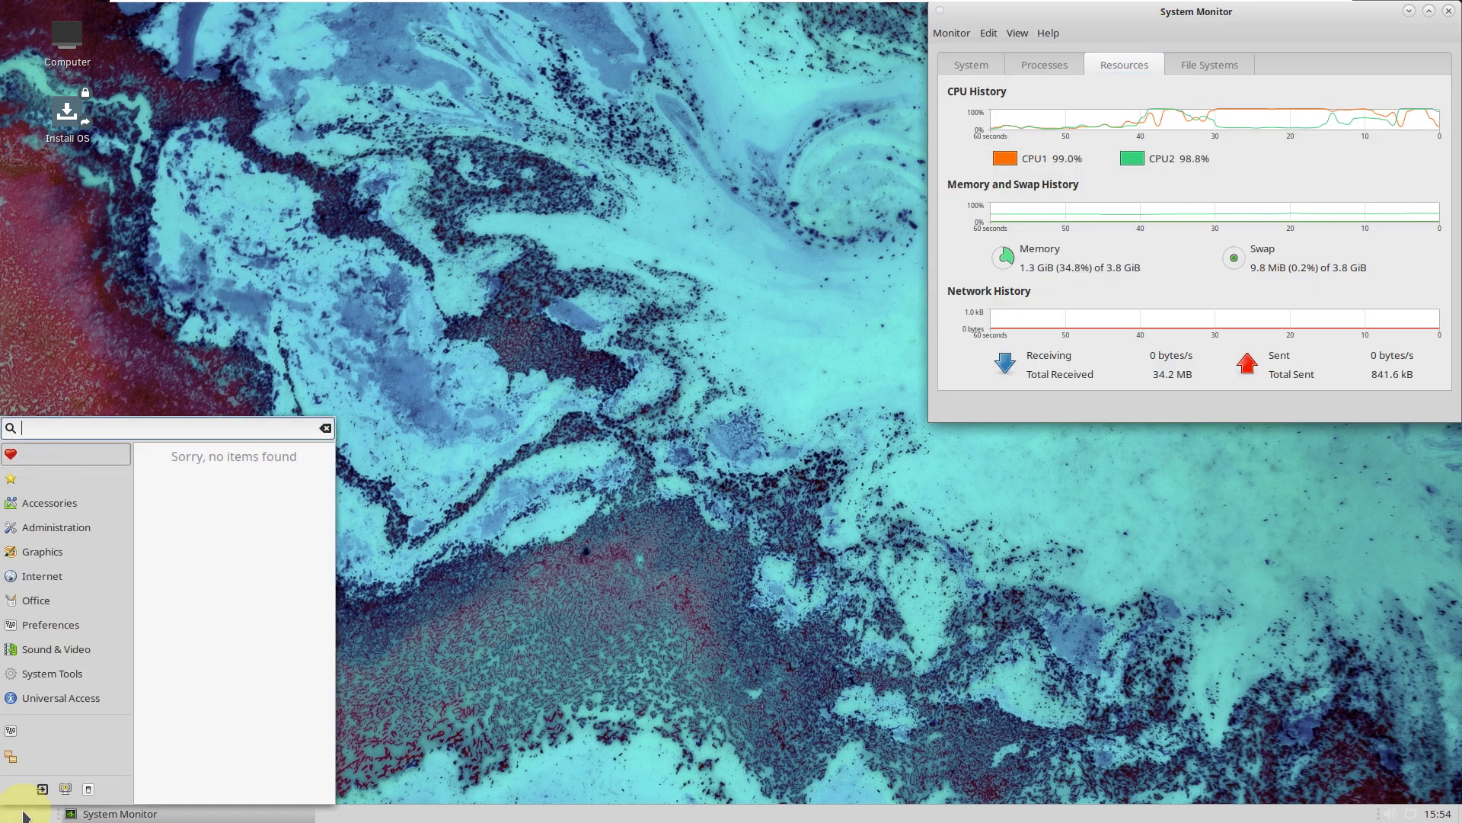
pyautogui.click(56, 478)
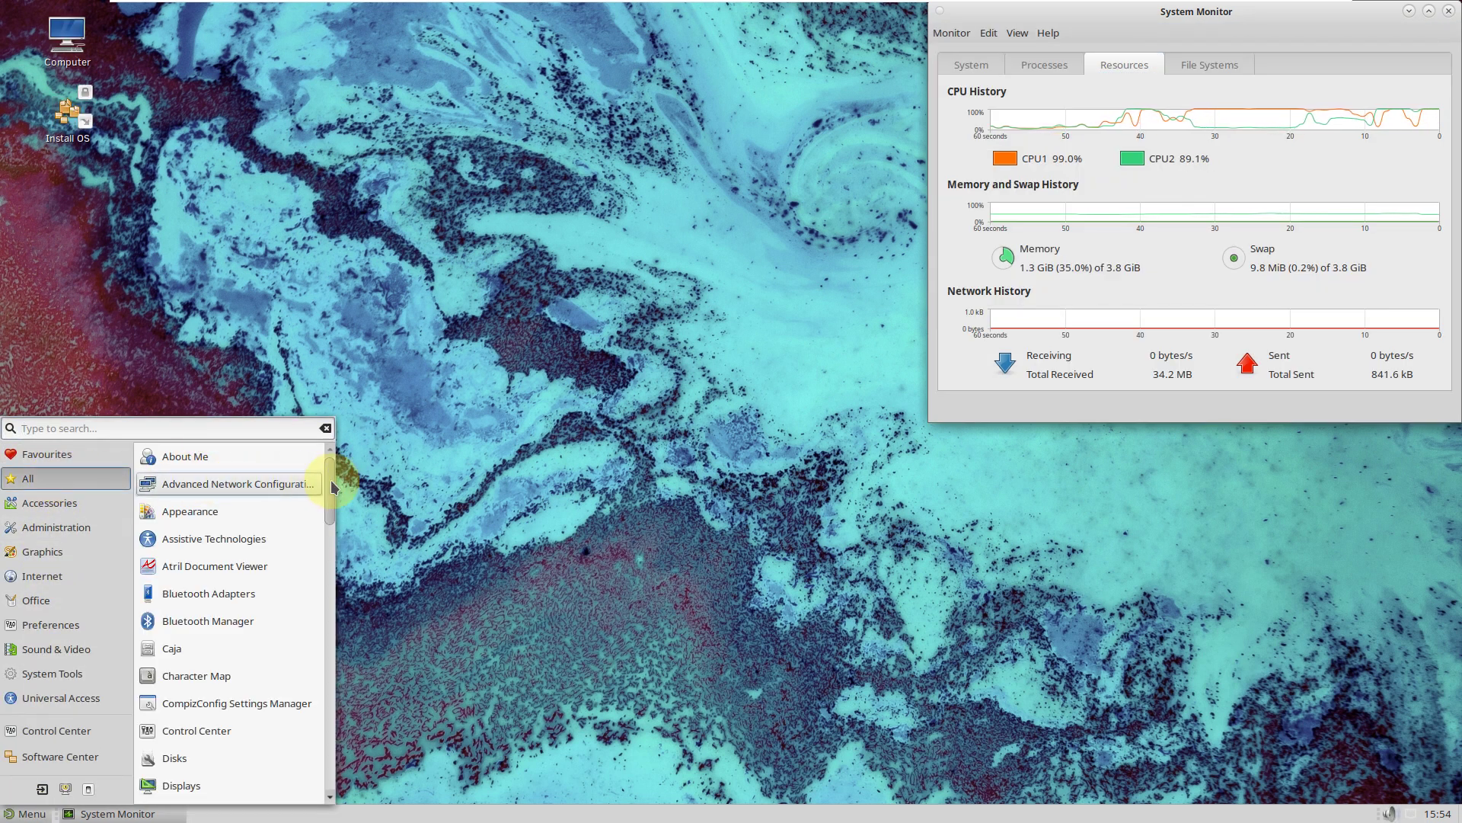
pyautogui.moveTo(331, 481); pyautogui.dragTo(320, 785)
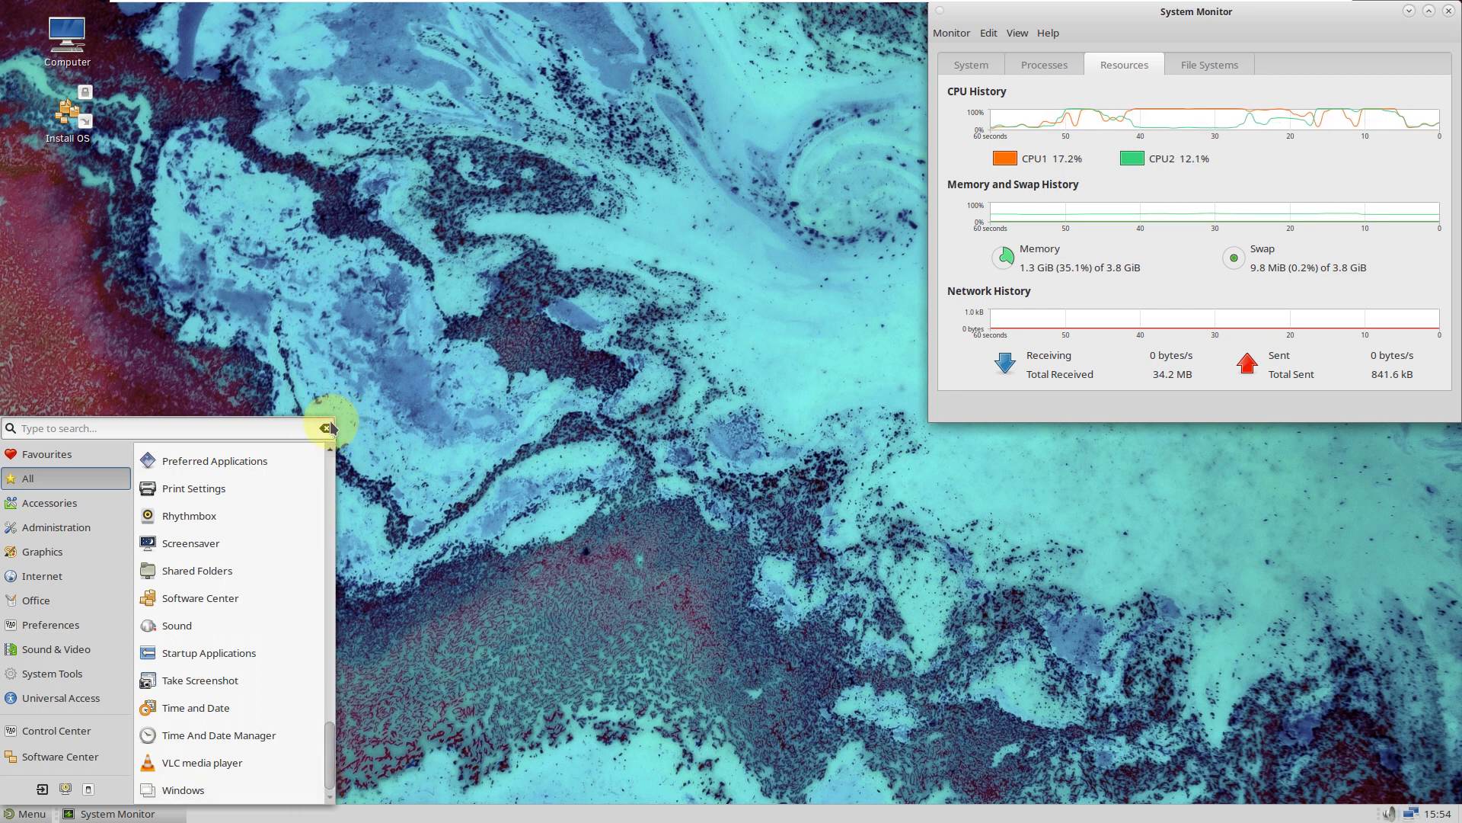
pyautogui.scroll(3, 251, 653)
pyautogui.scroll(15, 252, 653)
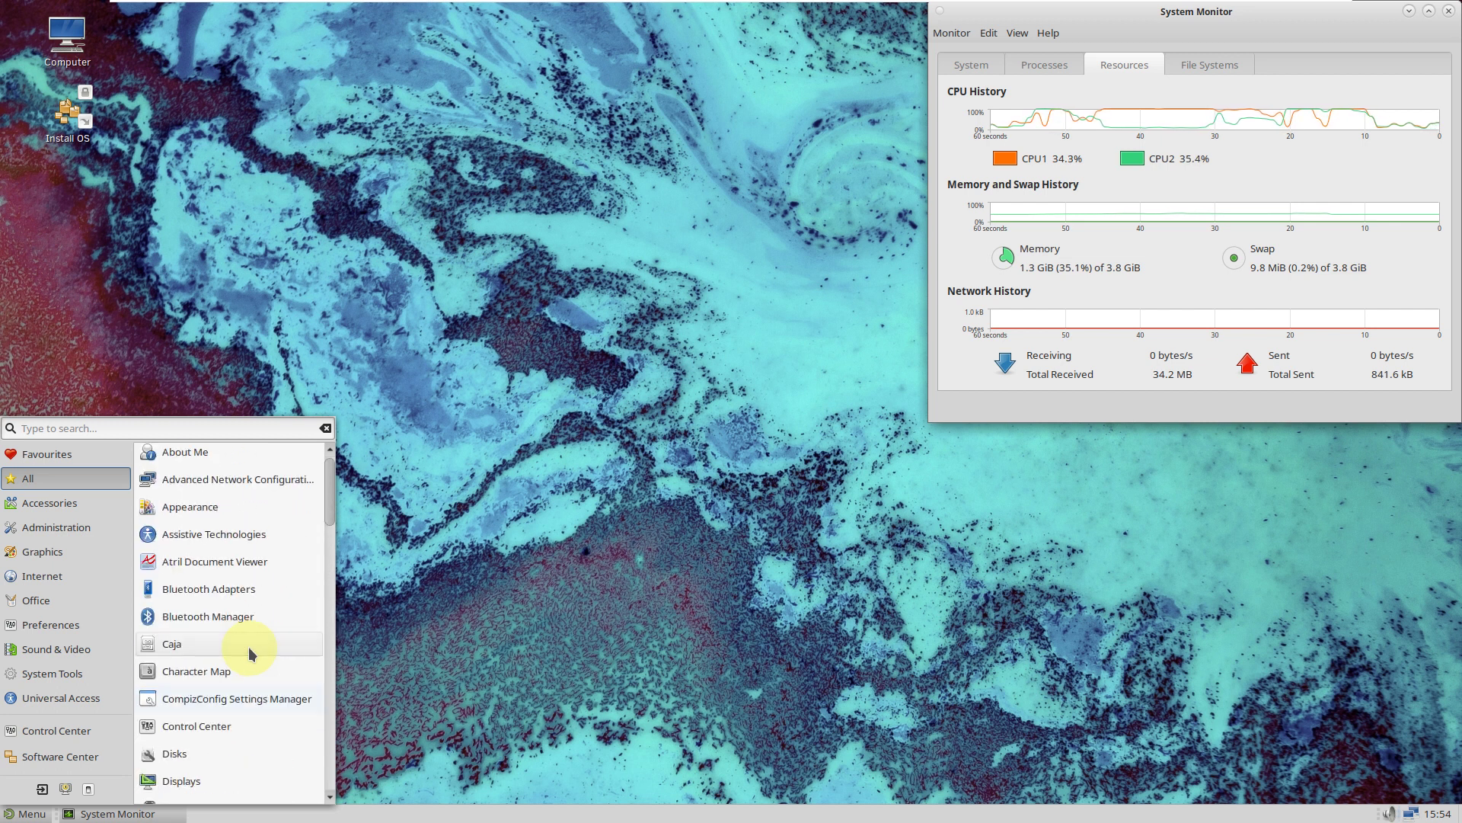
pyautogui.click(232, 563)
# Launch the Caja file manager from the full applications list
pyautogui.click(18, 813)
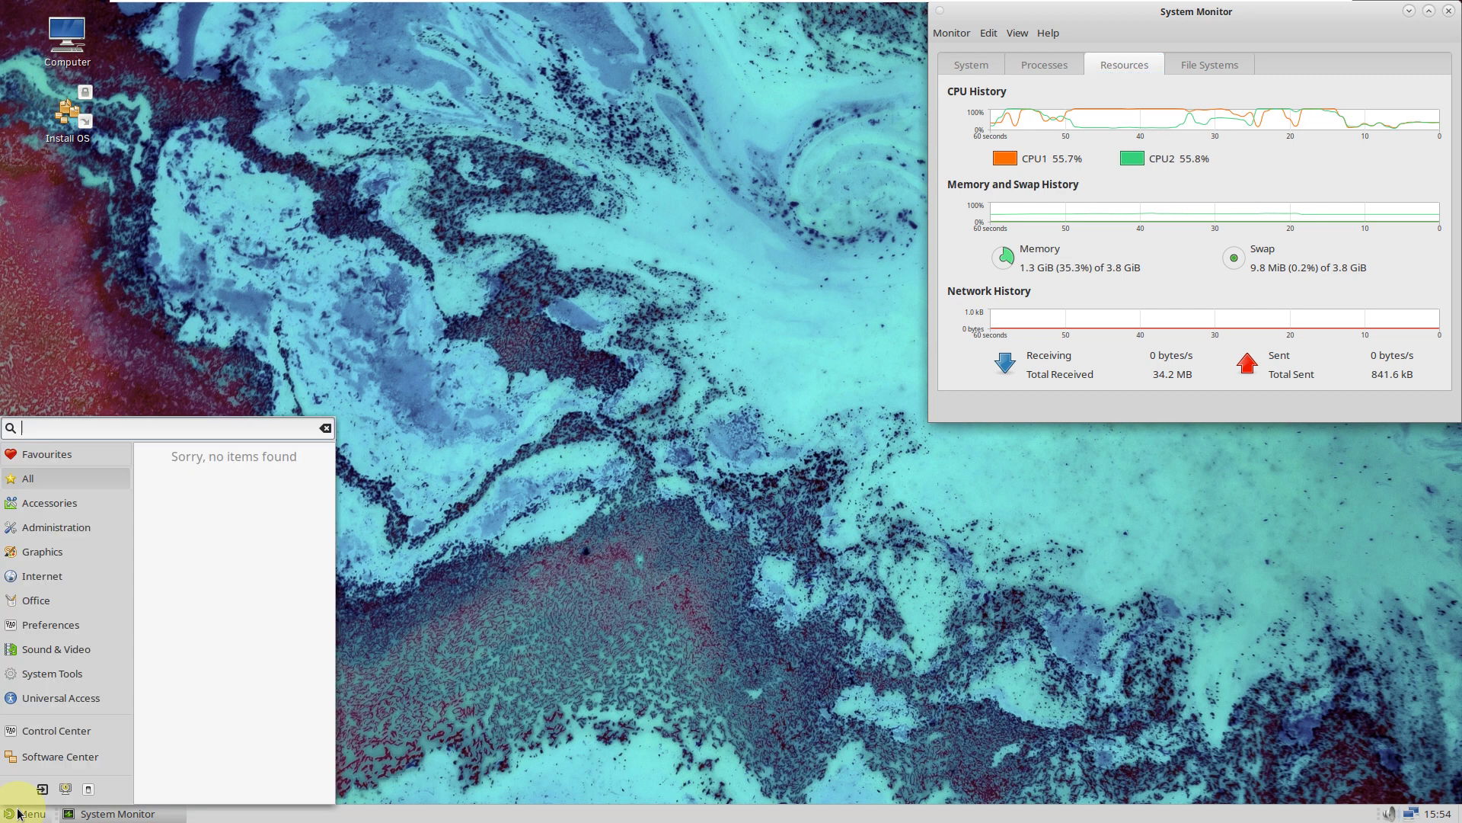
pyautogui.click(85, 483)
pyautogui.scroll(-5, 192, 541)
pyautogui.click(64, 728)
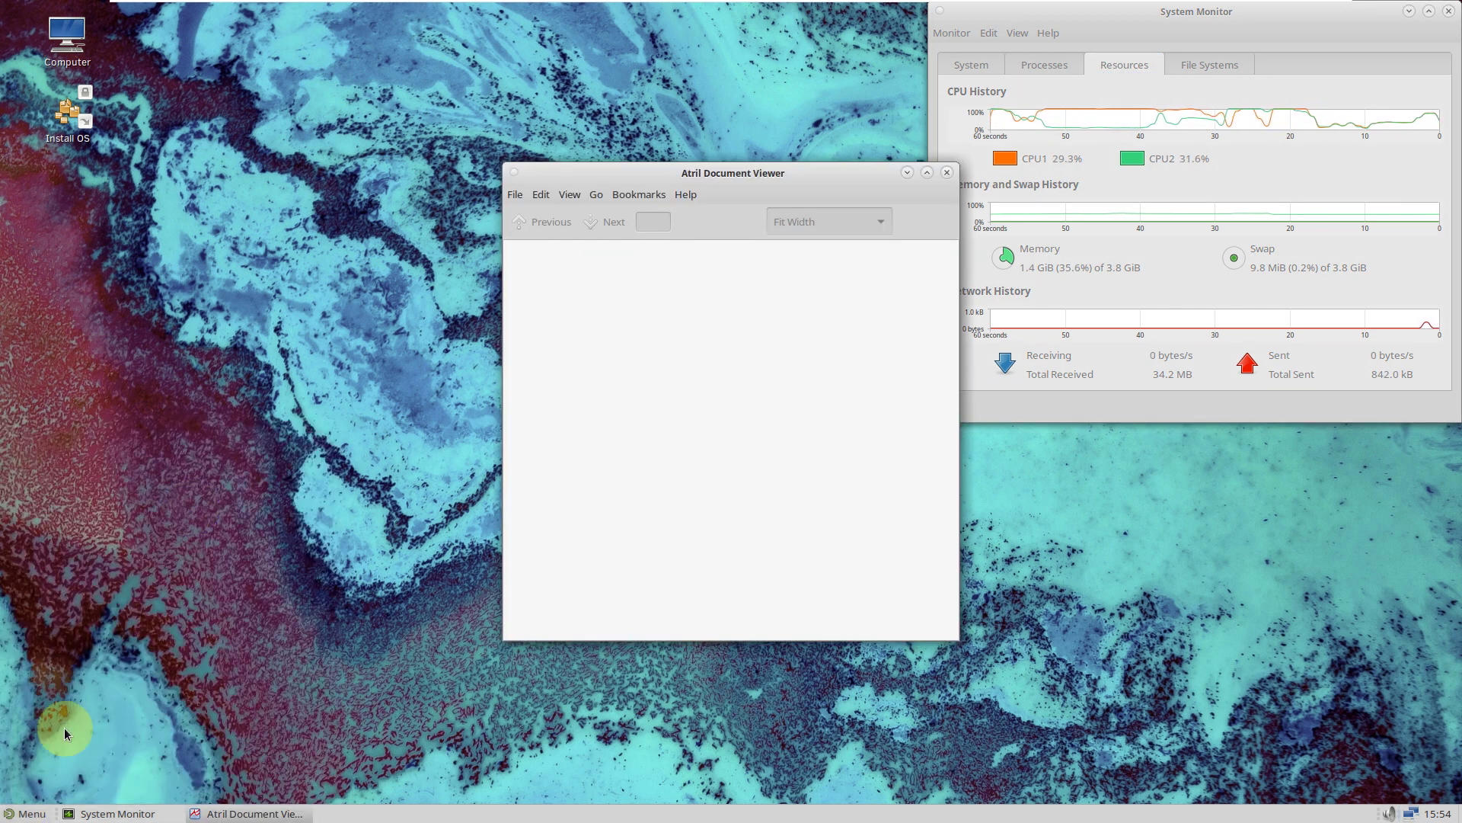
# Open the Control Center from the full applications list
pyautogui.click(21, 815)
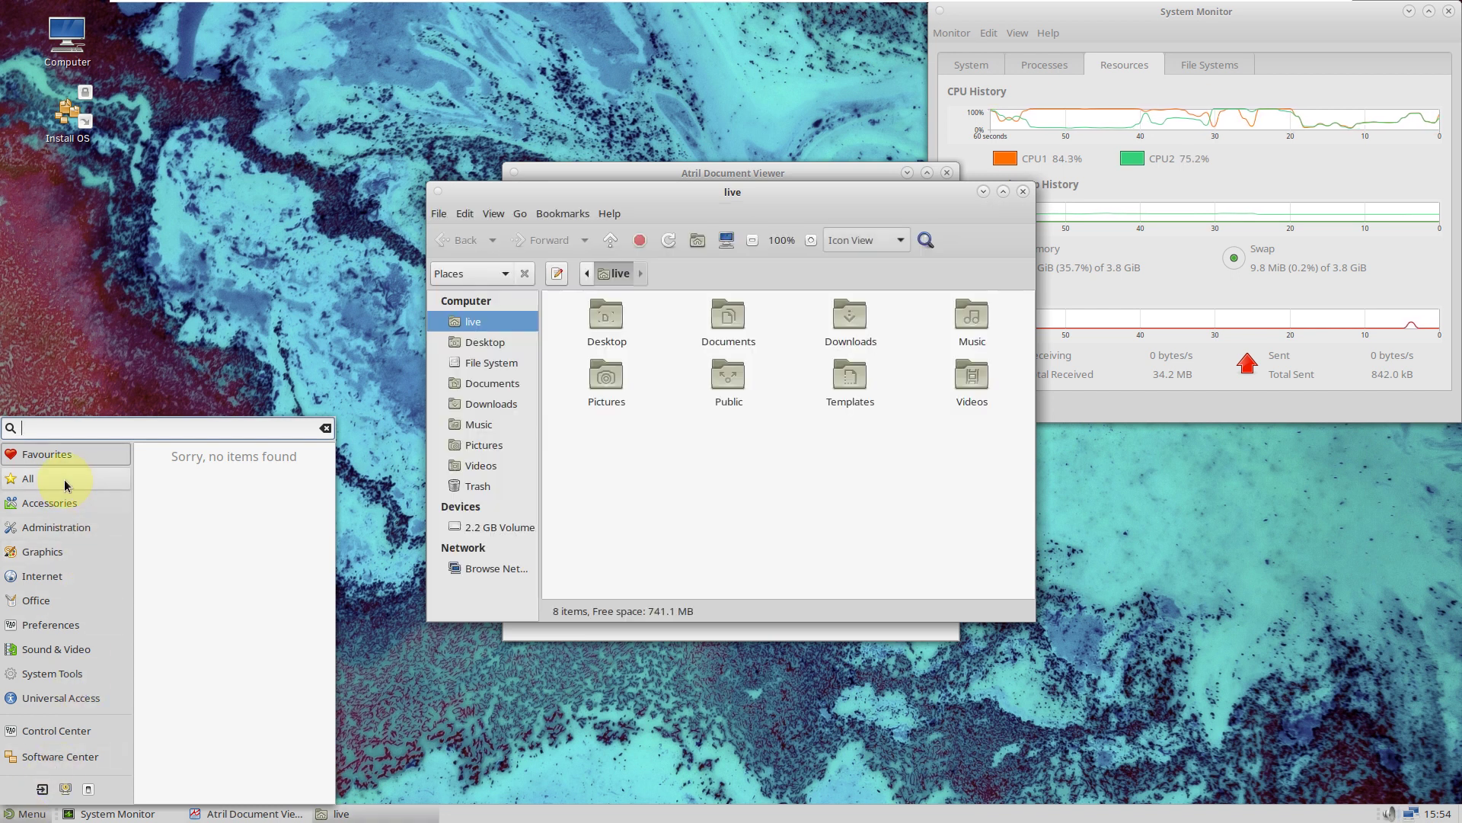
pyautogui.click(65, 480)
pyautogui.scroll(-2, 206, 594)
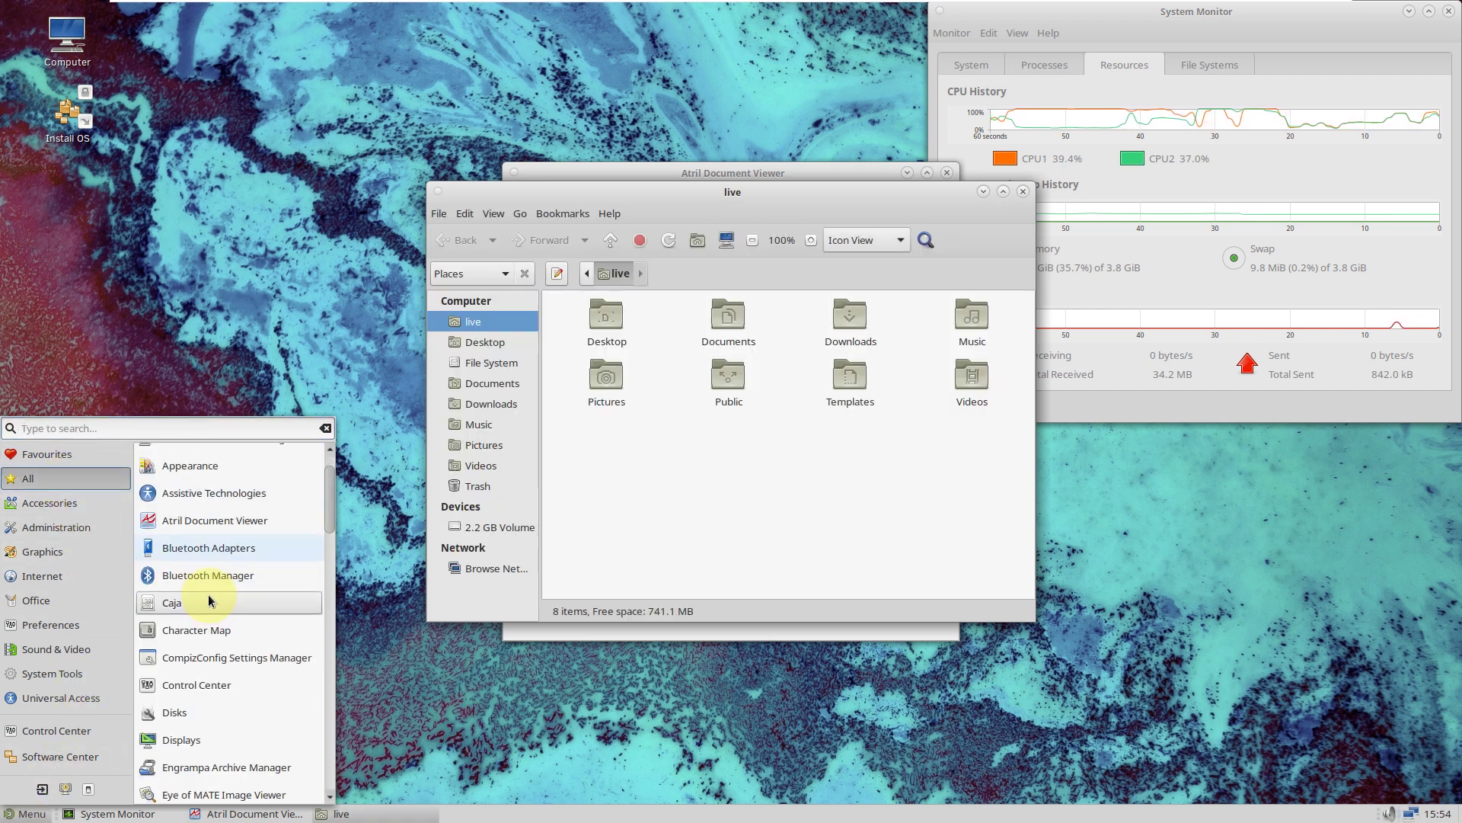
pyautogui.click(197, 683)
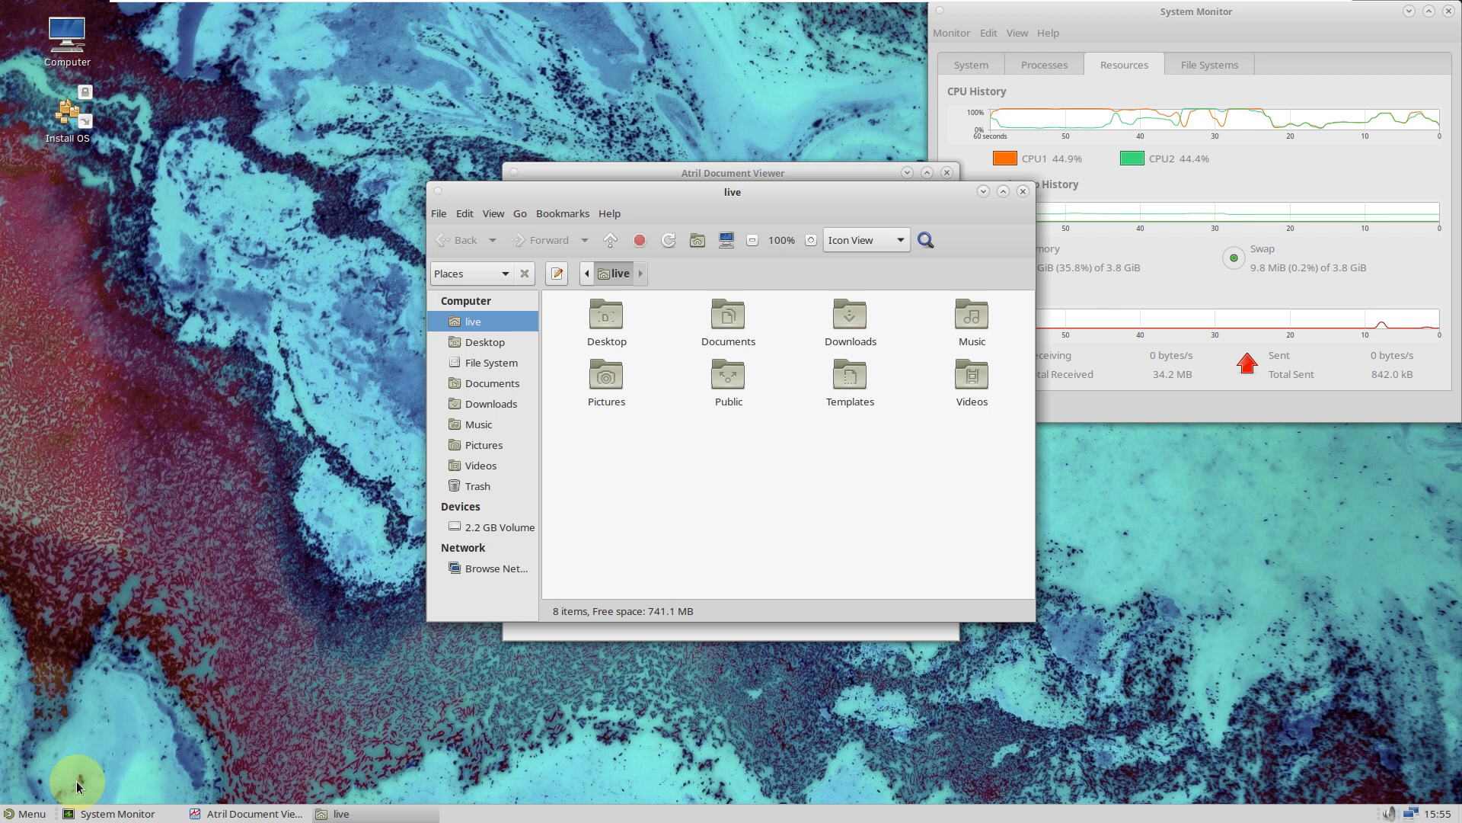
# Launch the GParted partition editor from the full applications list
pyautogui.click(16, 815)
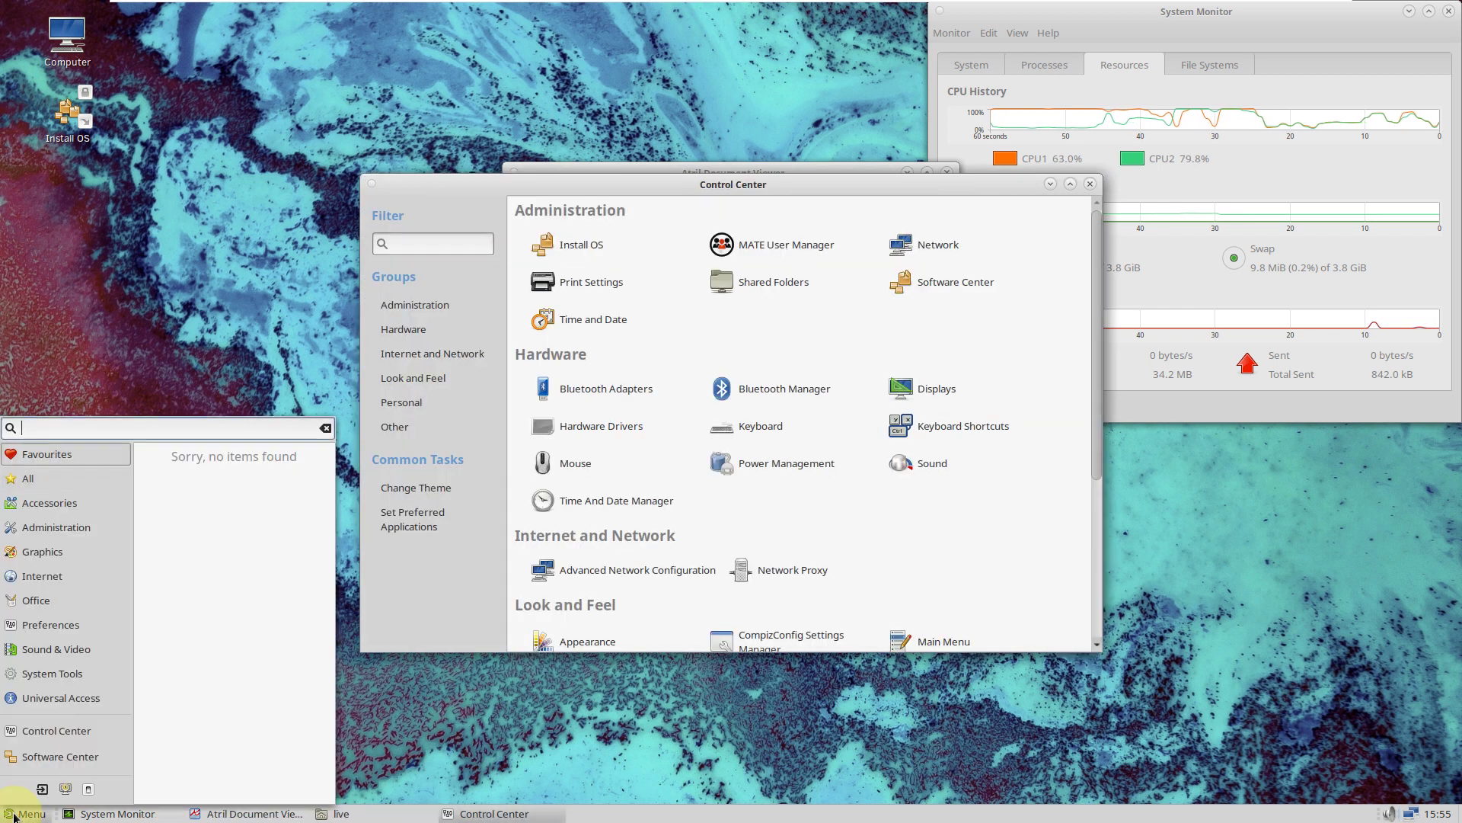
pyautogui.click(65, 479)
pyautogui.scroll(-2, 213, 531)
pyautogui.scroll(-2, 214, 531)
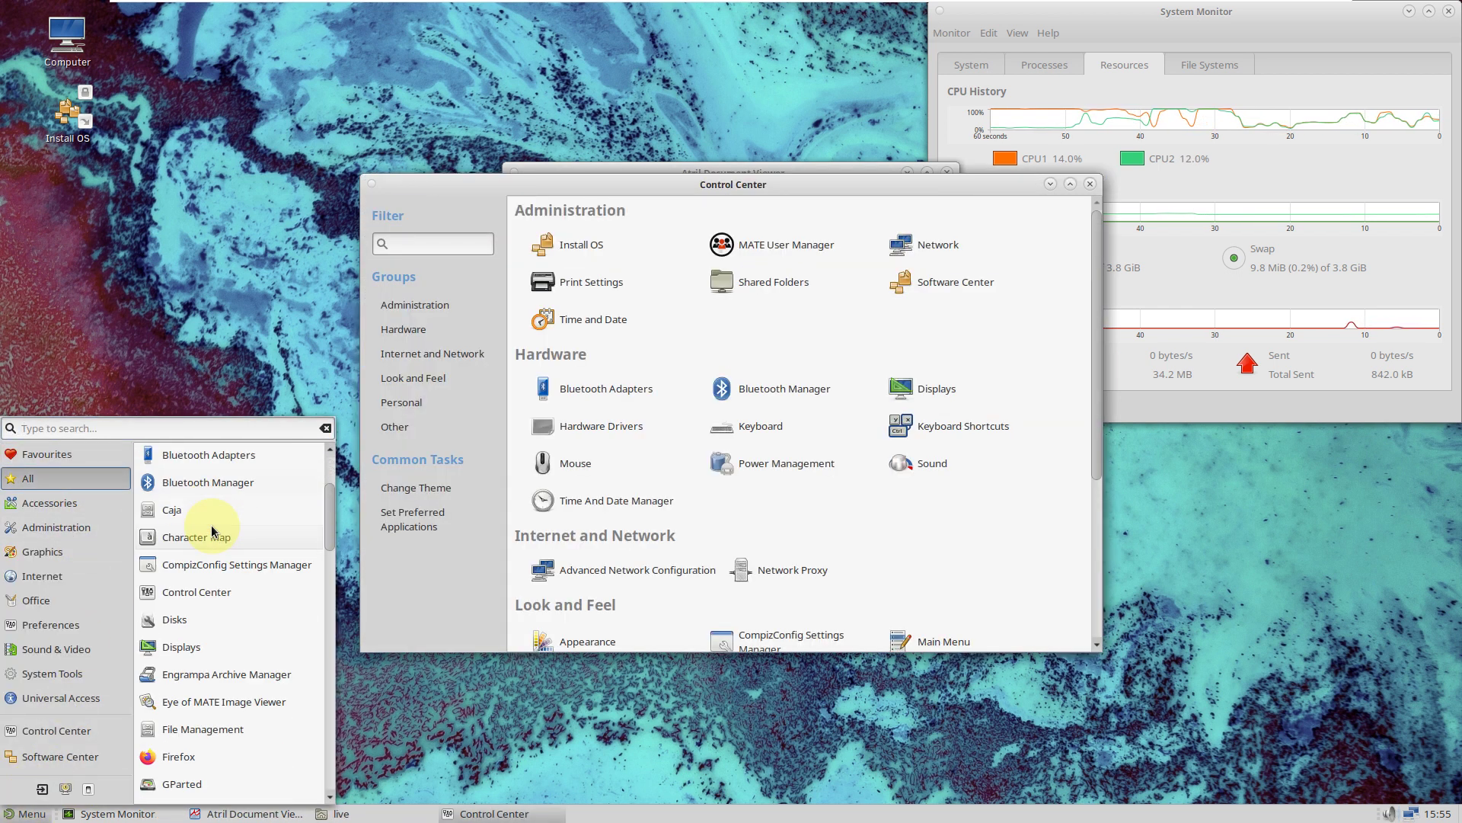
pyautogui.scroll(-3, 213, 531)
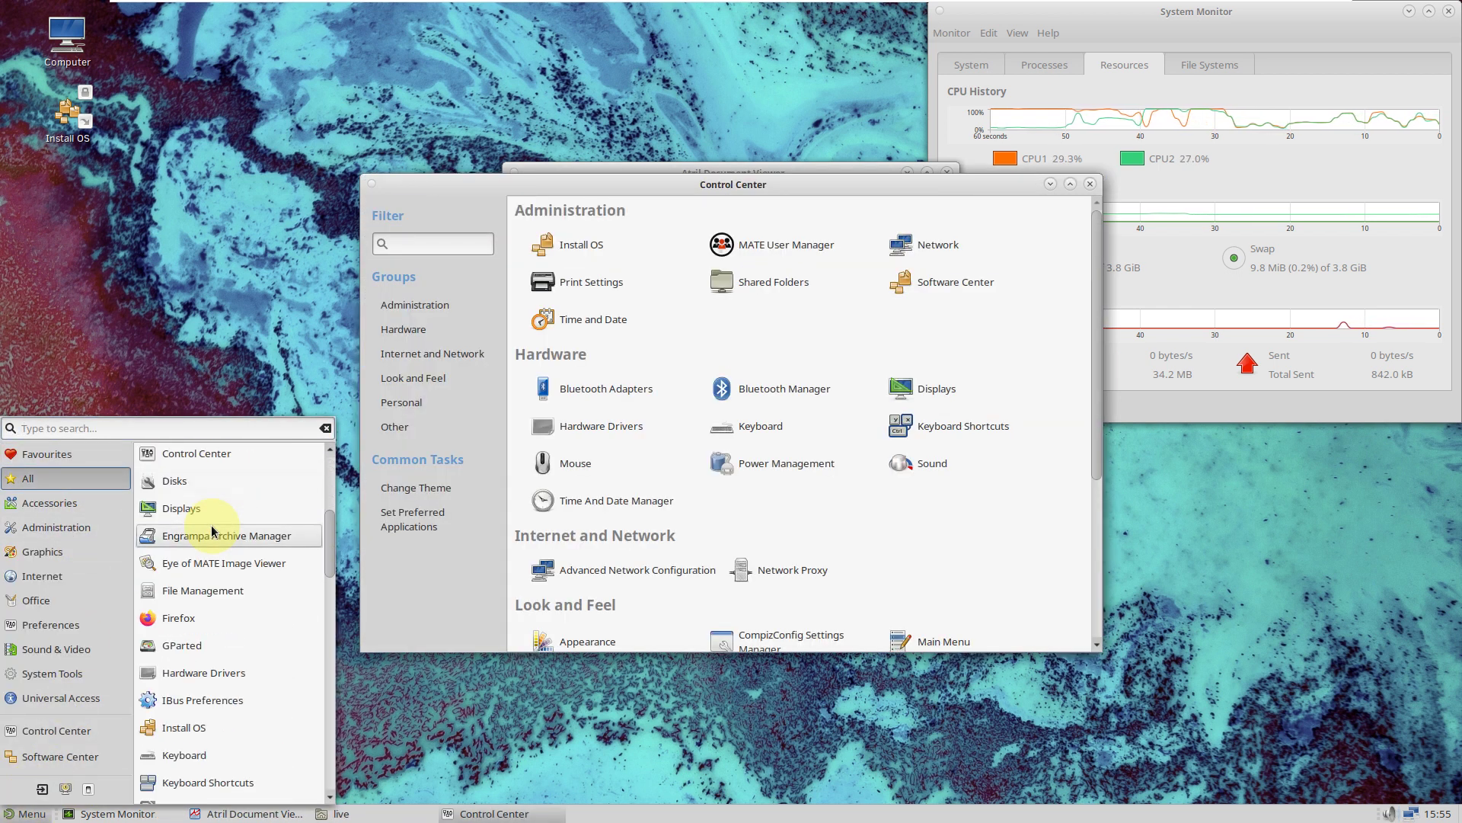
pyautogui.click(210, 644)
# Launch the LibreOffice start center from the full applications list
pyautogui.click(31, 814)
pyautogui.click(29, 480)
pyautogui.scroll(-5, 179, 620)
pyautogui.scroll(-5, 183, 635)
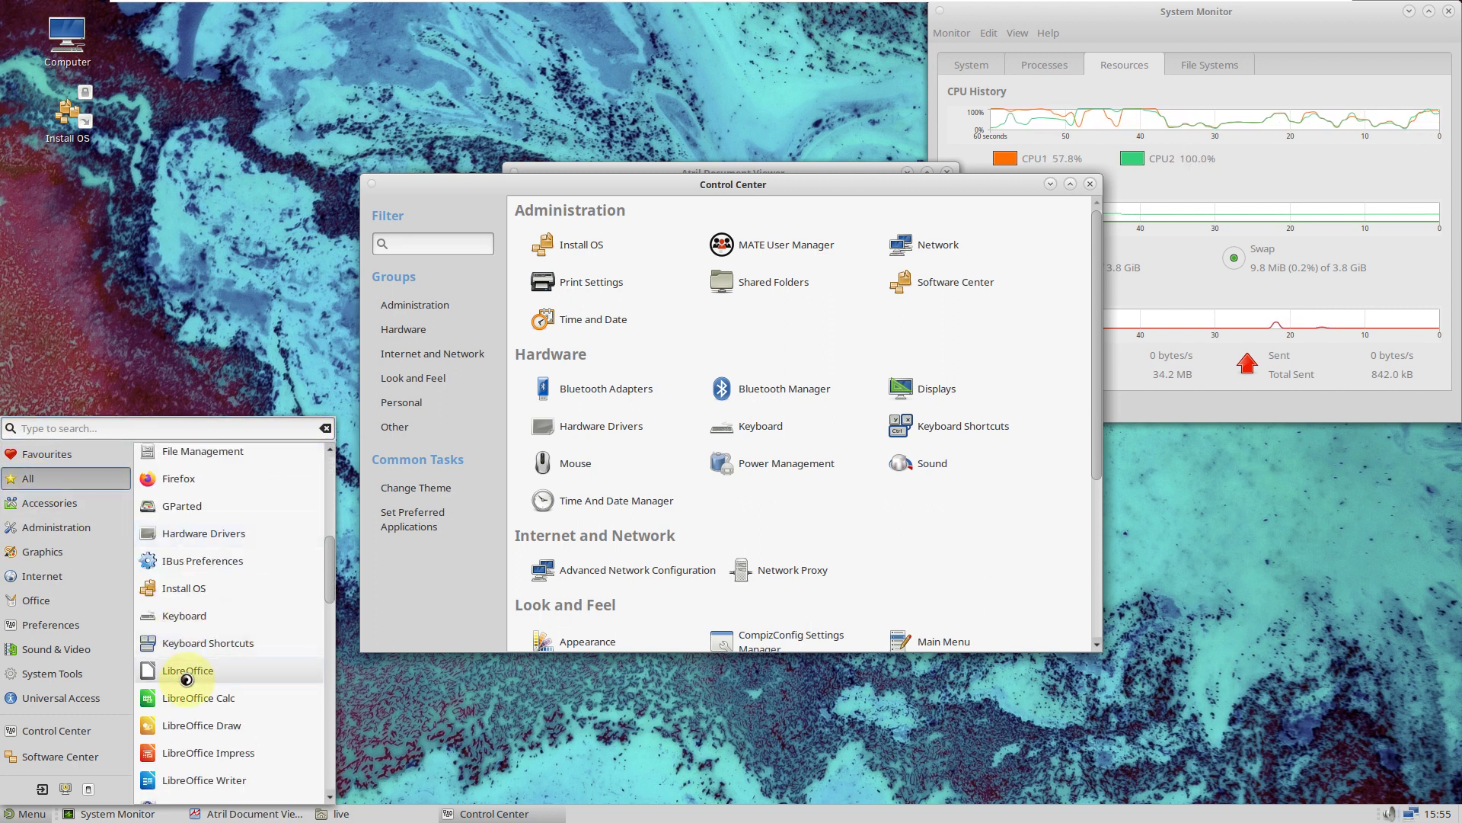
pyautogui.click(187, 672)
# Open the Main Menu editor from the full applications list
pyautogui.click(22, 813)
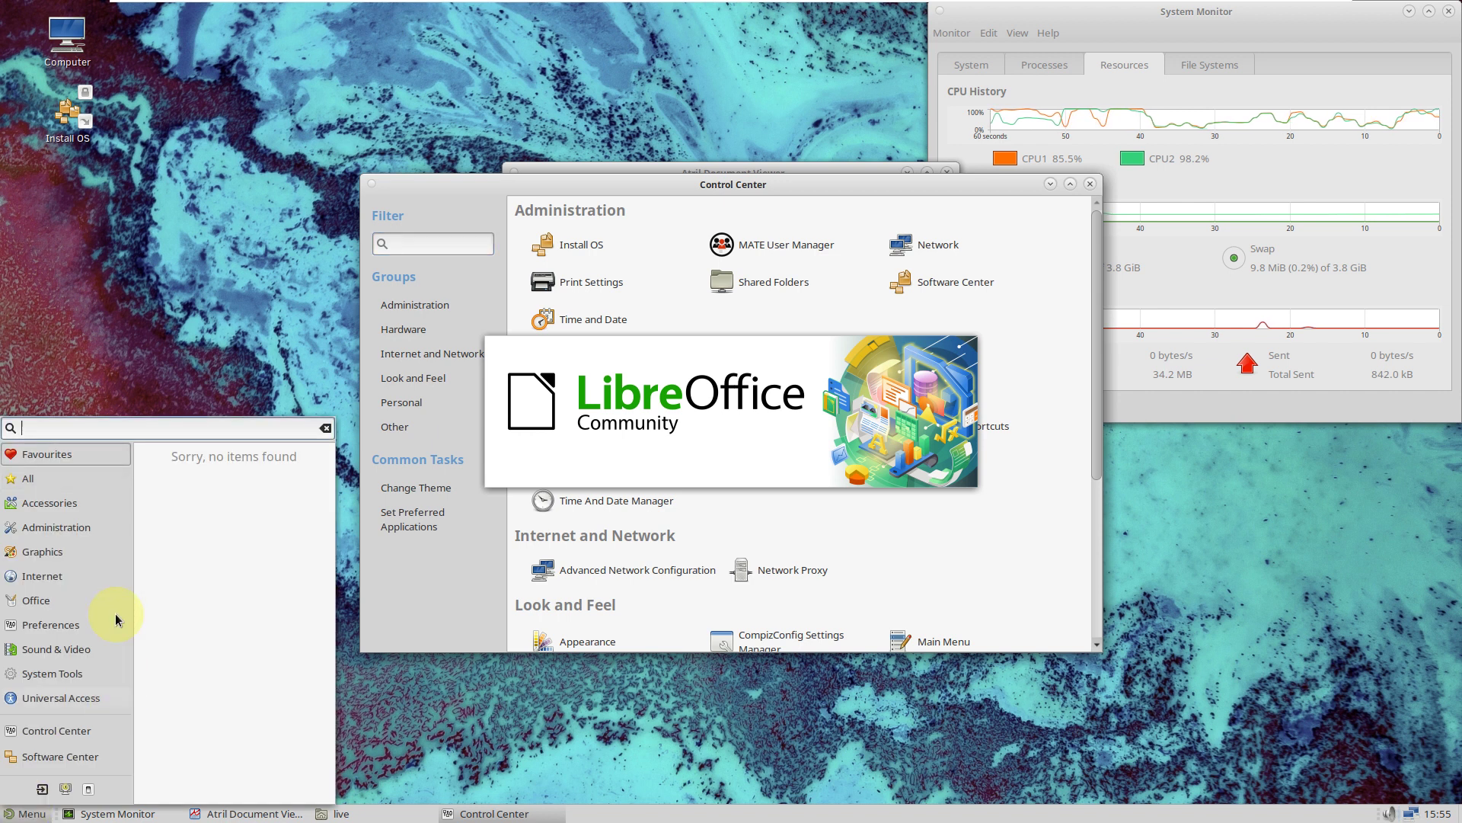
pyautogui.click(89, 479)
pyautogui.scroll(-9, 276, 603)
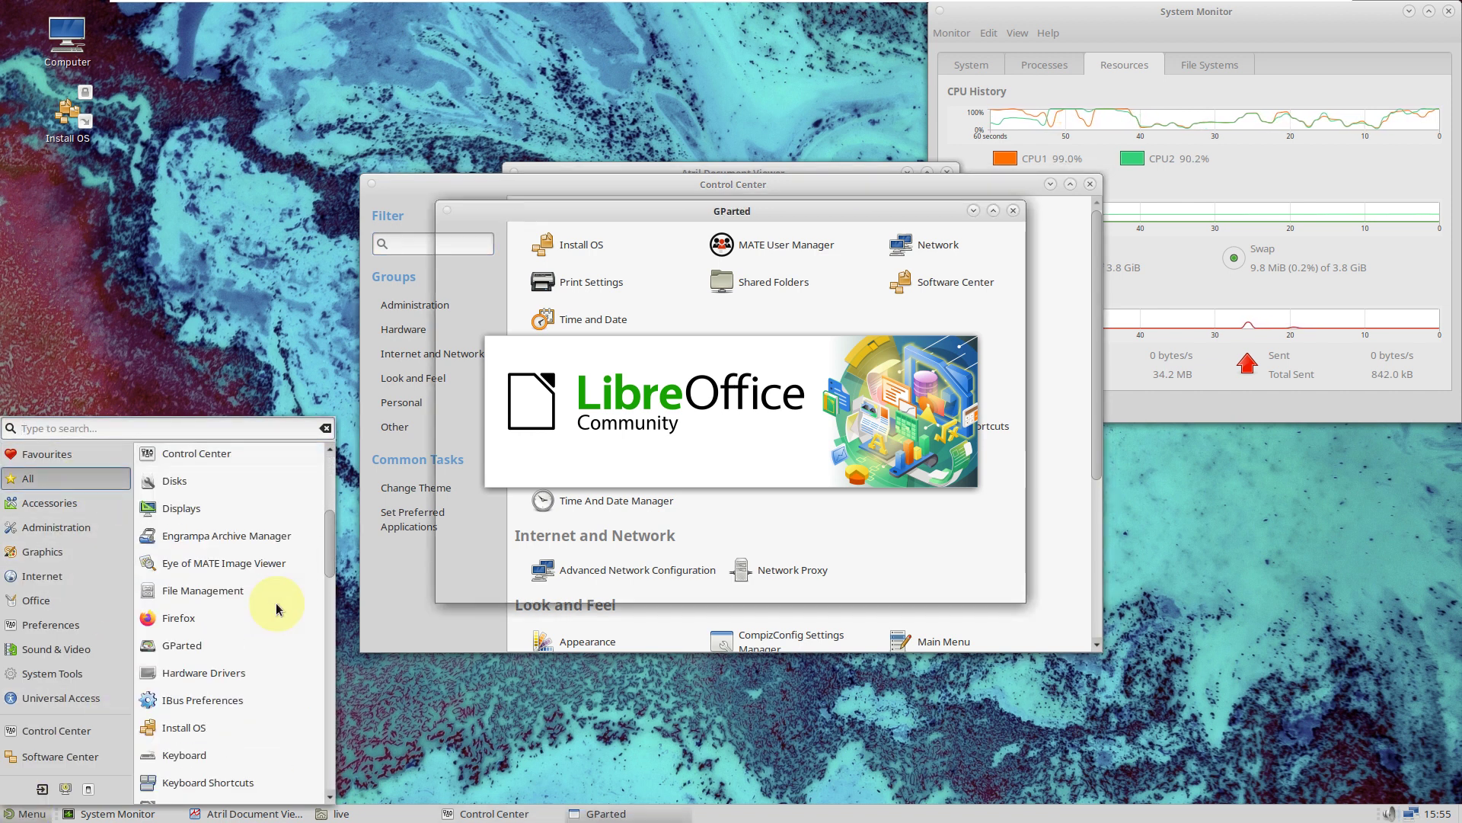
pyautogui.scroll(-5, 276, 601)
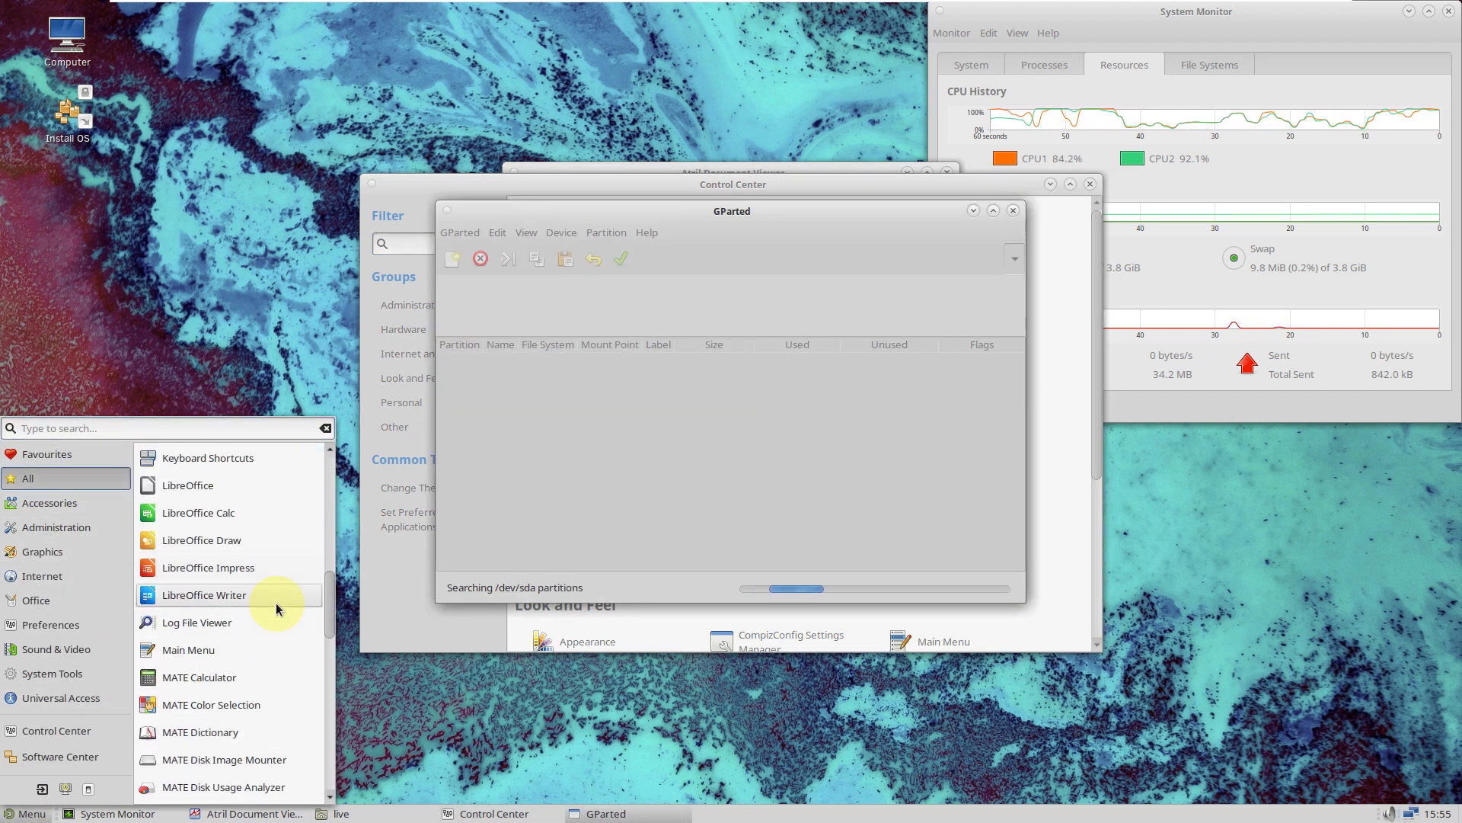
pyautogui.click(228, 650)
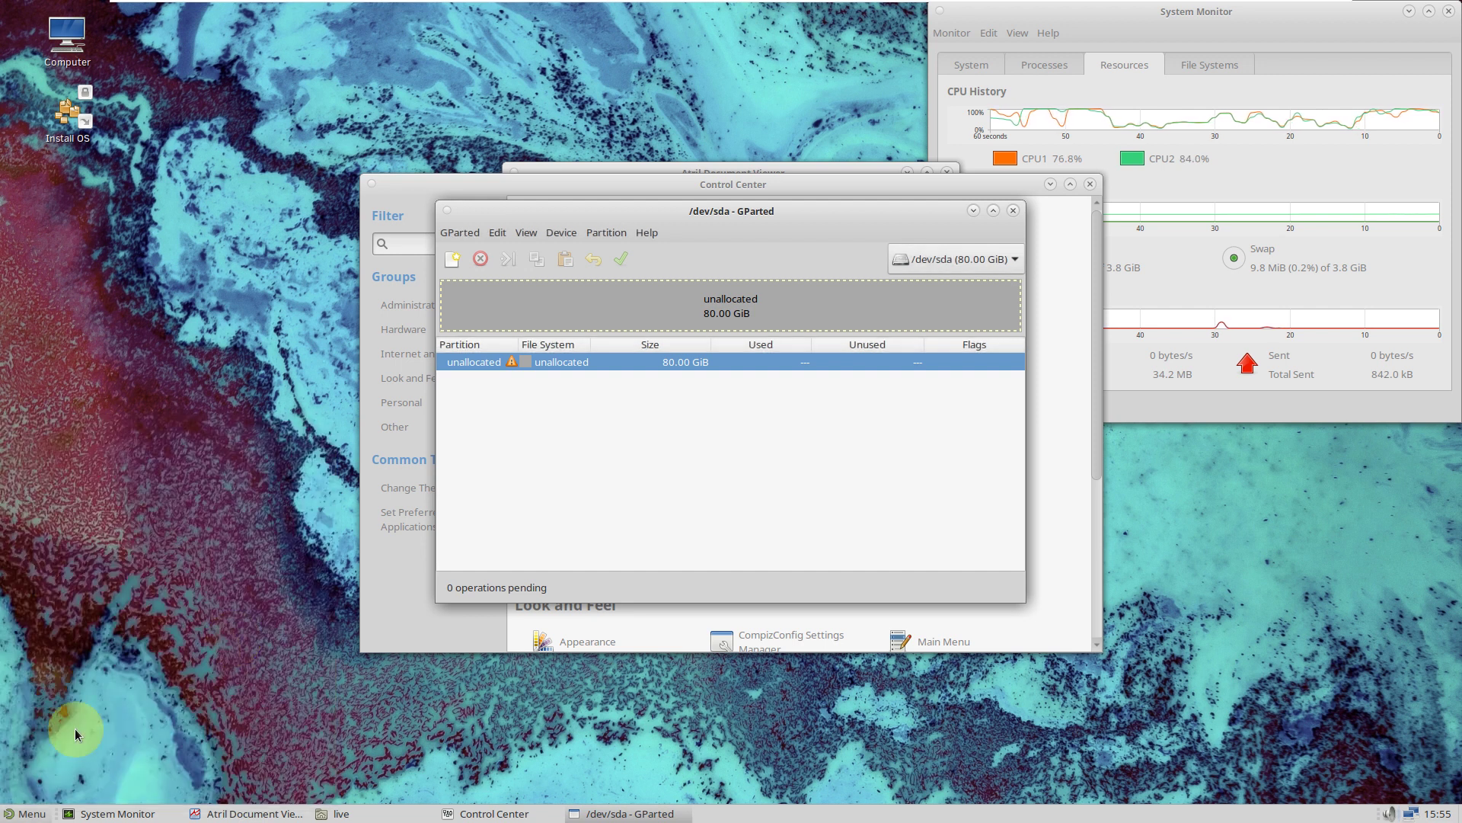
# Launch the Pluma text editor from the full applications list
pyautogui.click(19, 814)
pyautogui.click(45, 478)
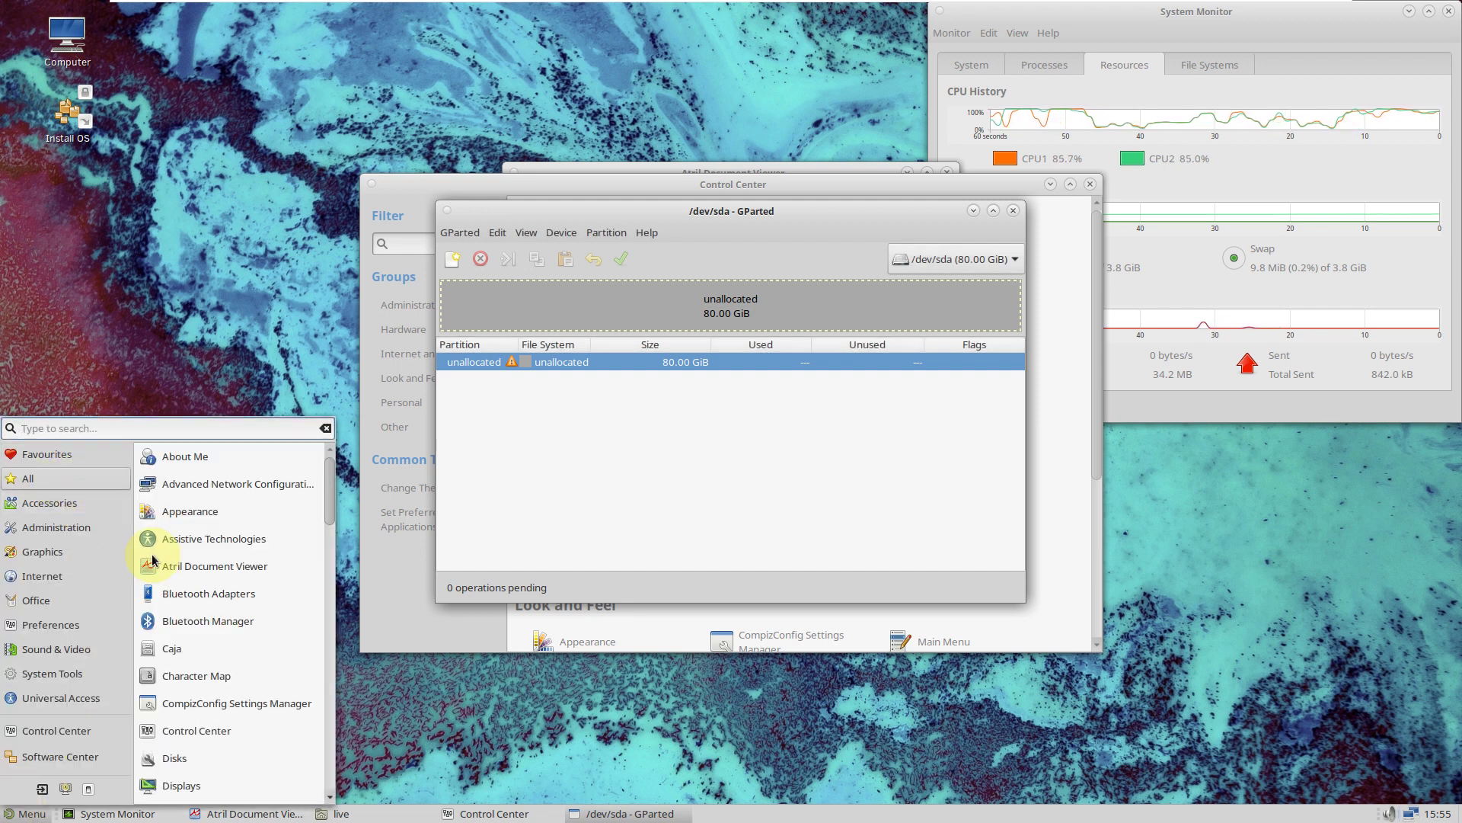
pyautogui.scroll(-10, 204, 594)
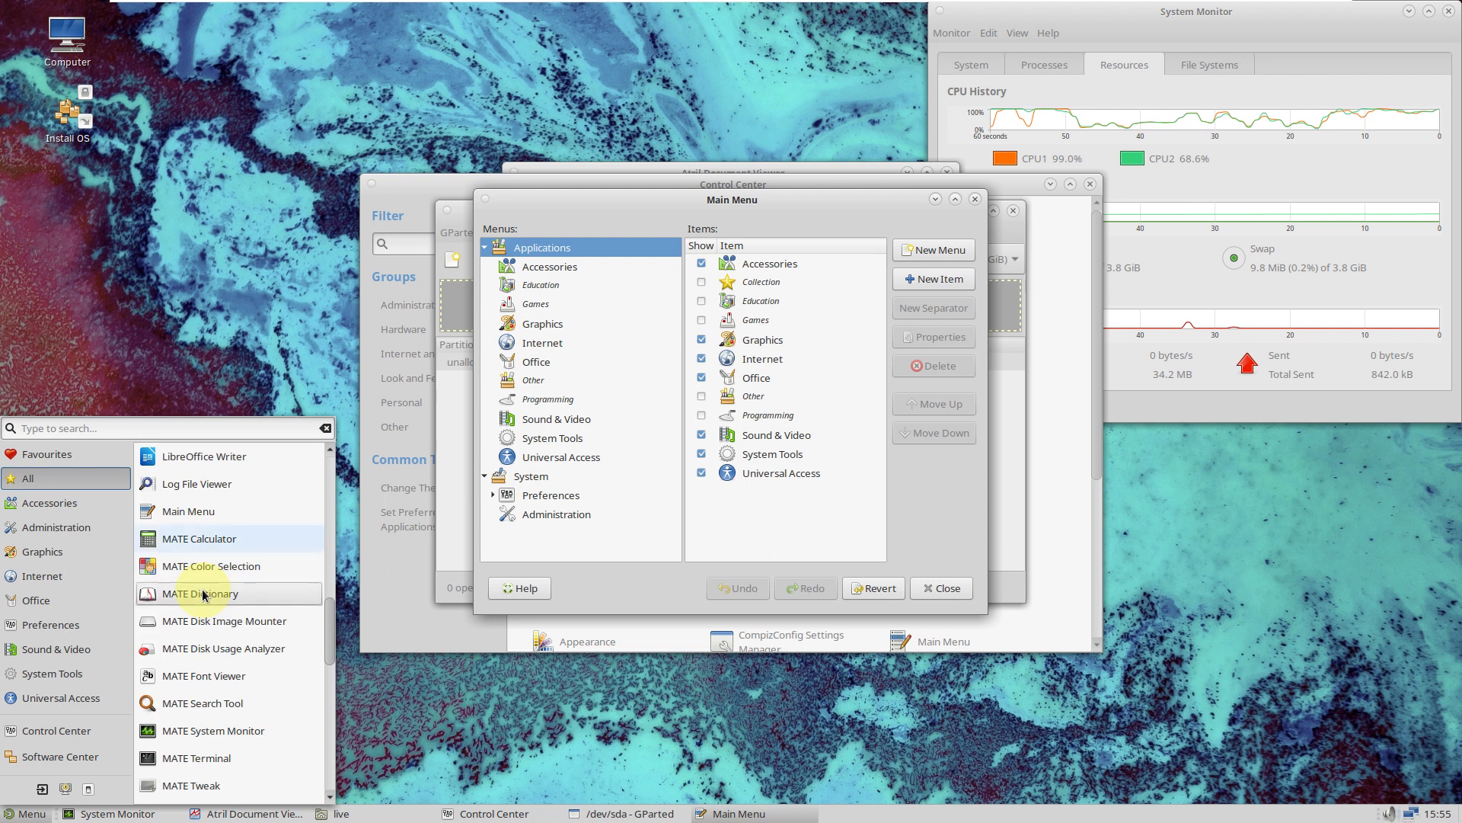
pyautogui.scroll(-2, 203, 601)
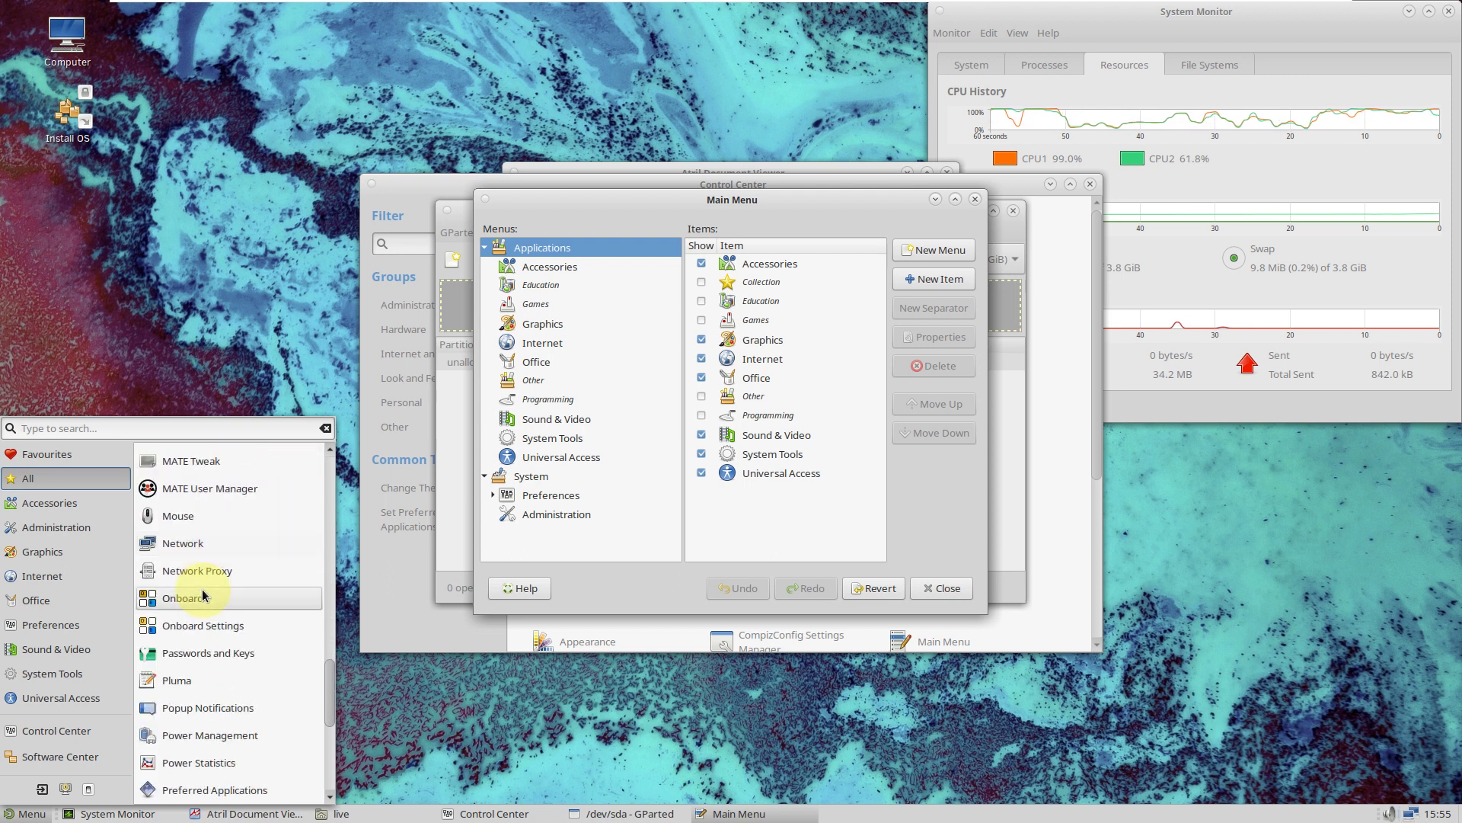
pyautogui.click(190, 678)
# Launch VLC media player from the full applications list
pyautogui.click(25, 814)
pyautogui.click(64, 479)
pyautogui.scroll(-10, 198, 560)
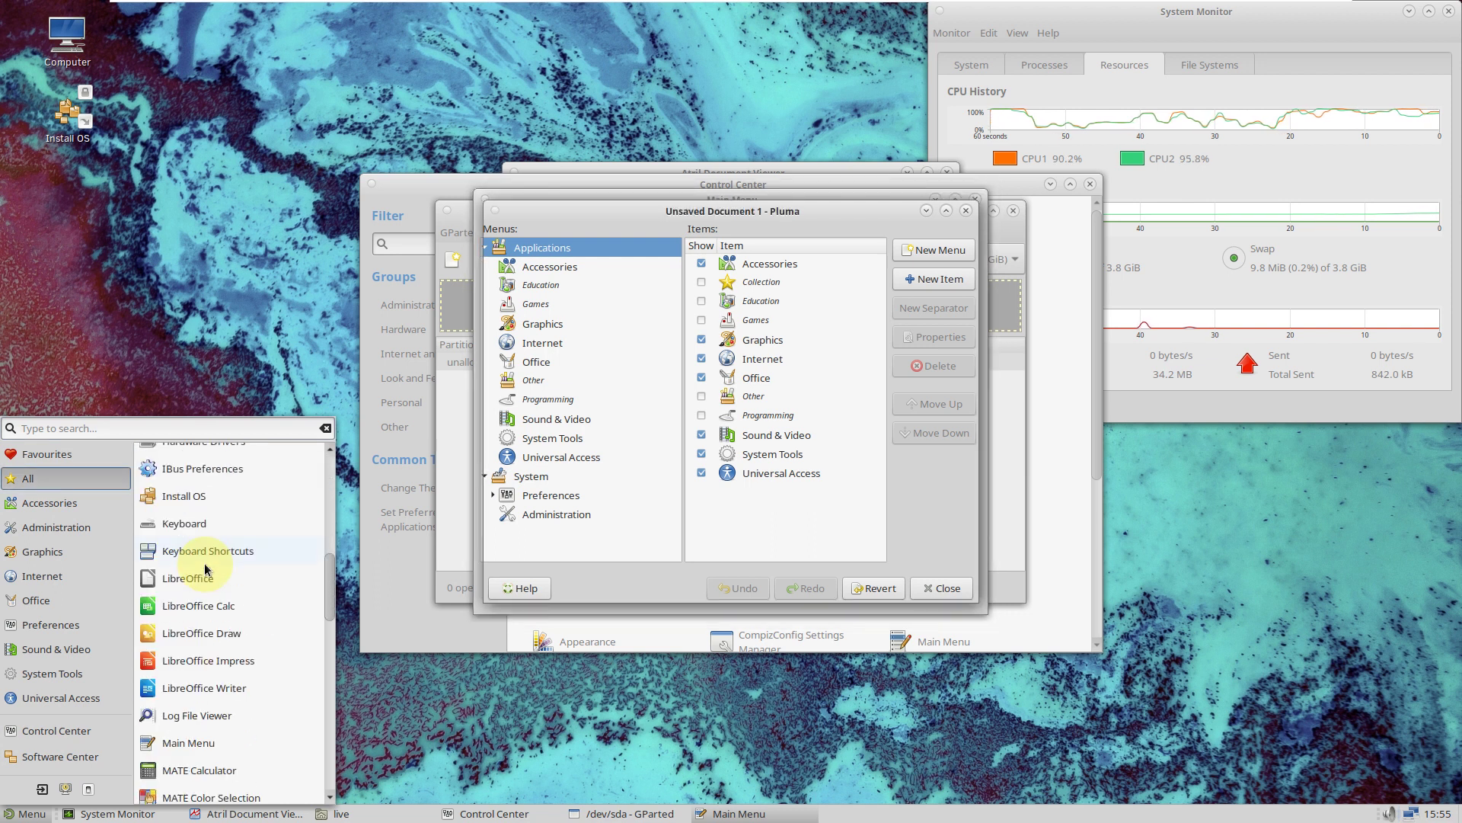
pyautogui.scroll(-10, 204, 568)
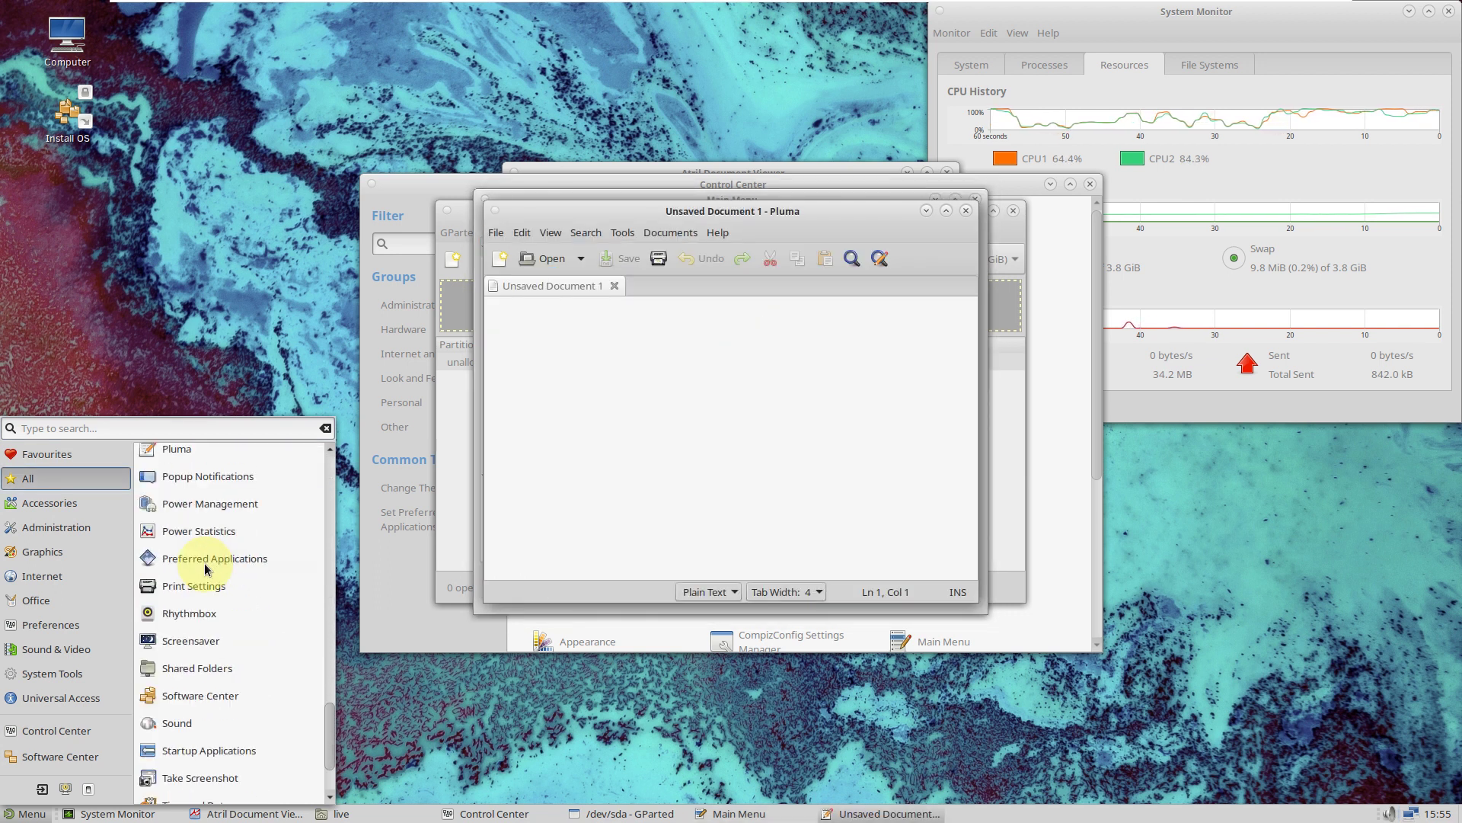
pyautogui.scroll(-3, 209, 570)
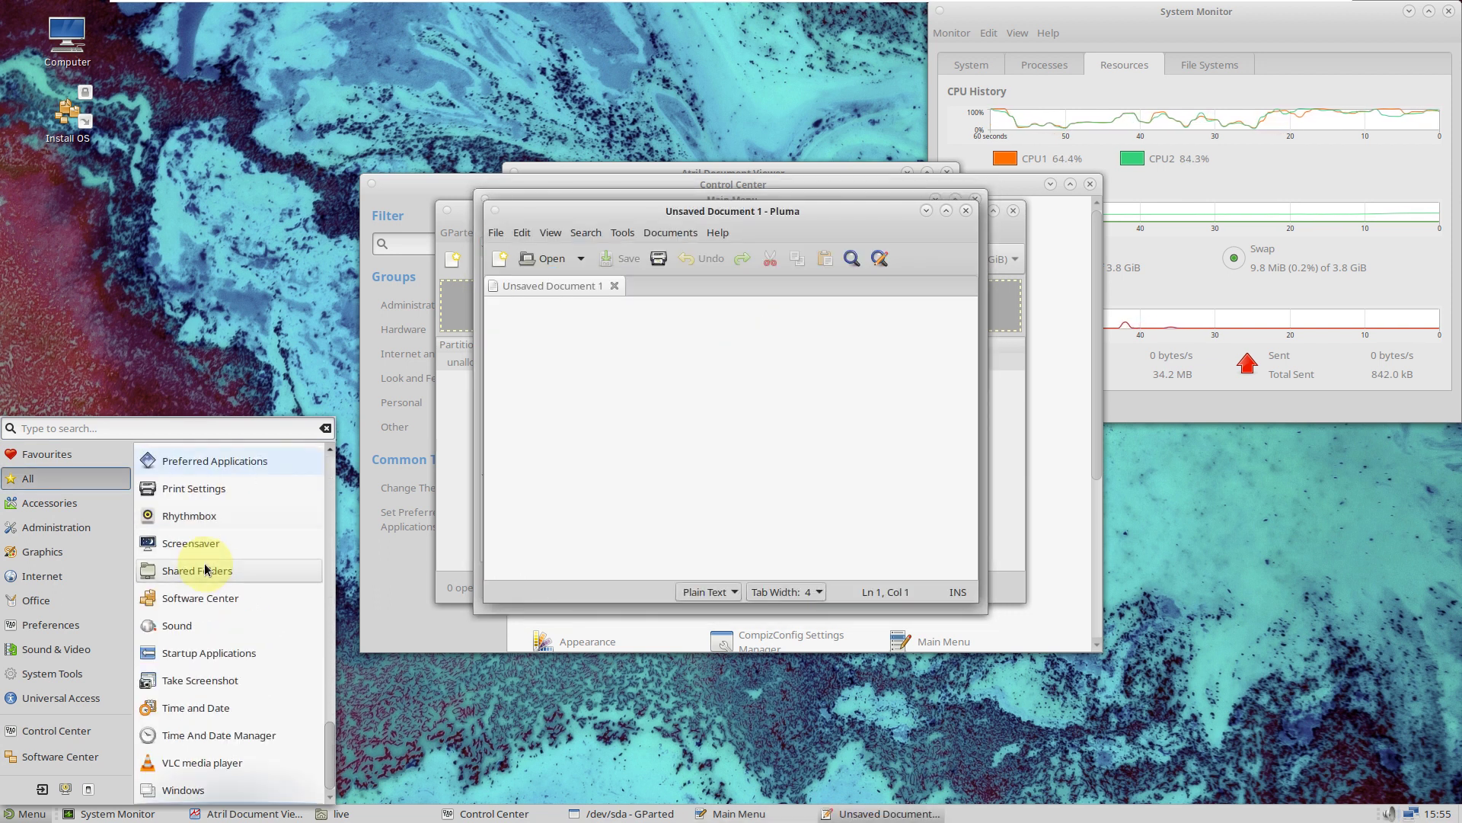
pyautogui.click(192, 761)
# Open the Software Center from the full applications list
pyautogui.click(31, 814)
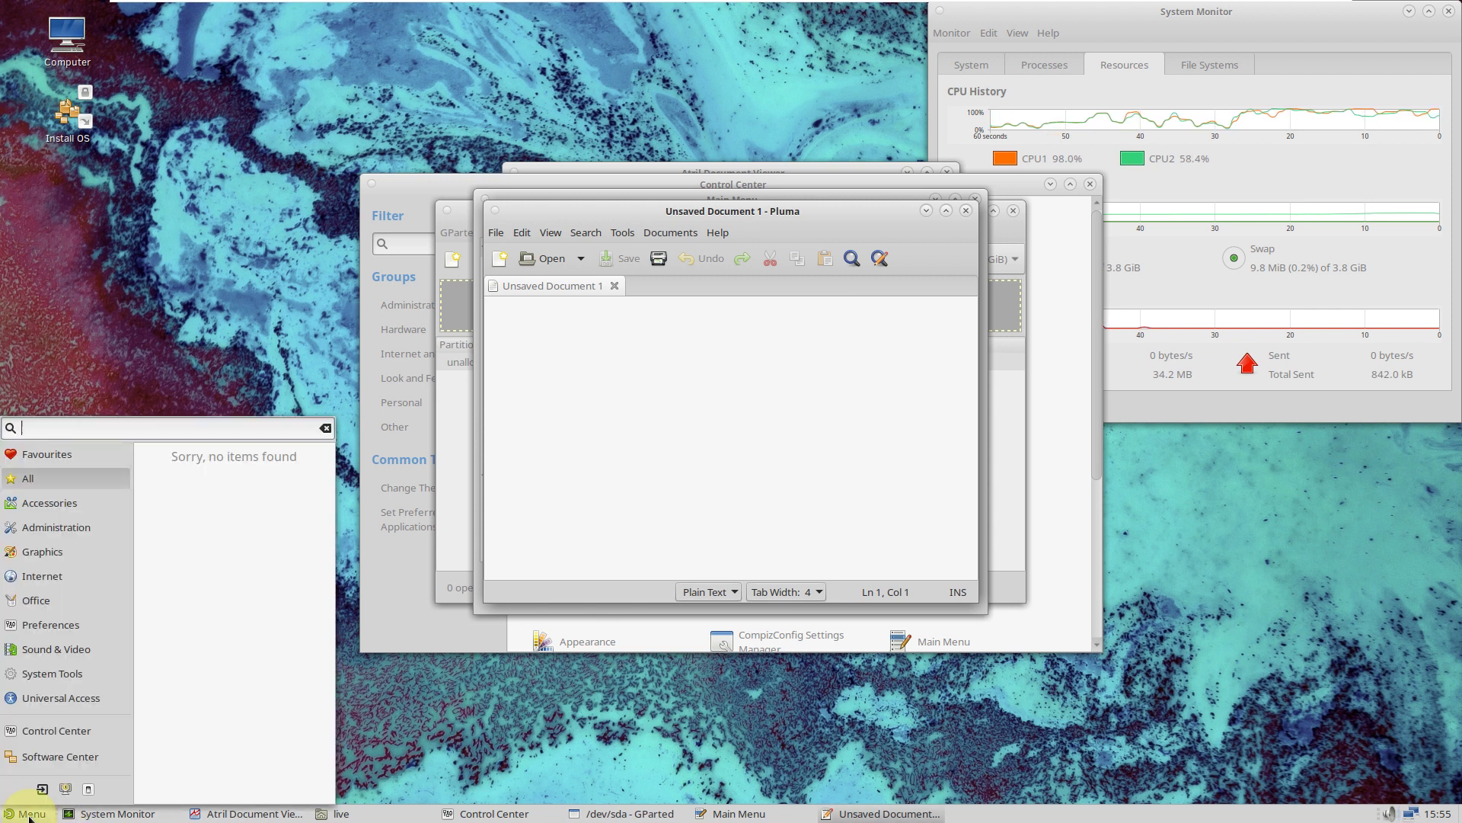
pyautogui.click(65, 477)
pyautogui.scroll(-10, 216, 587)
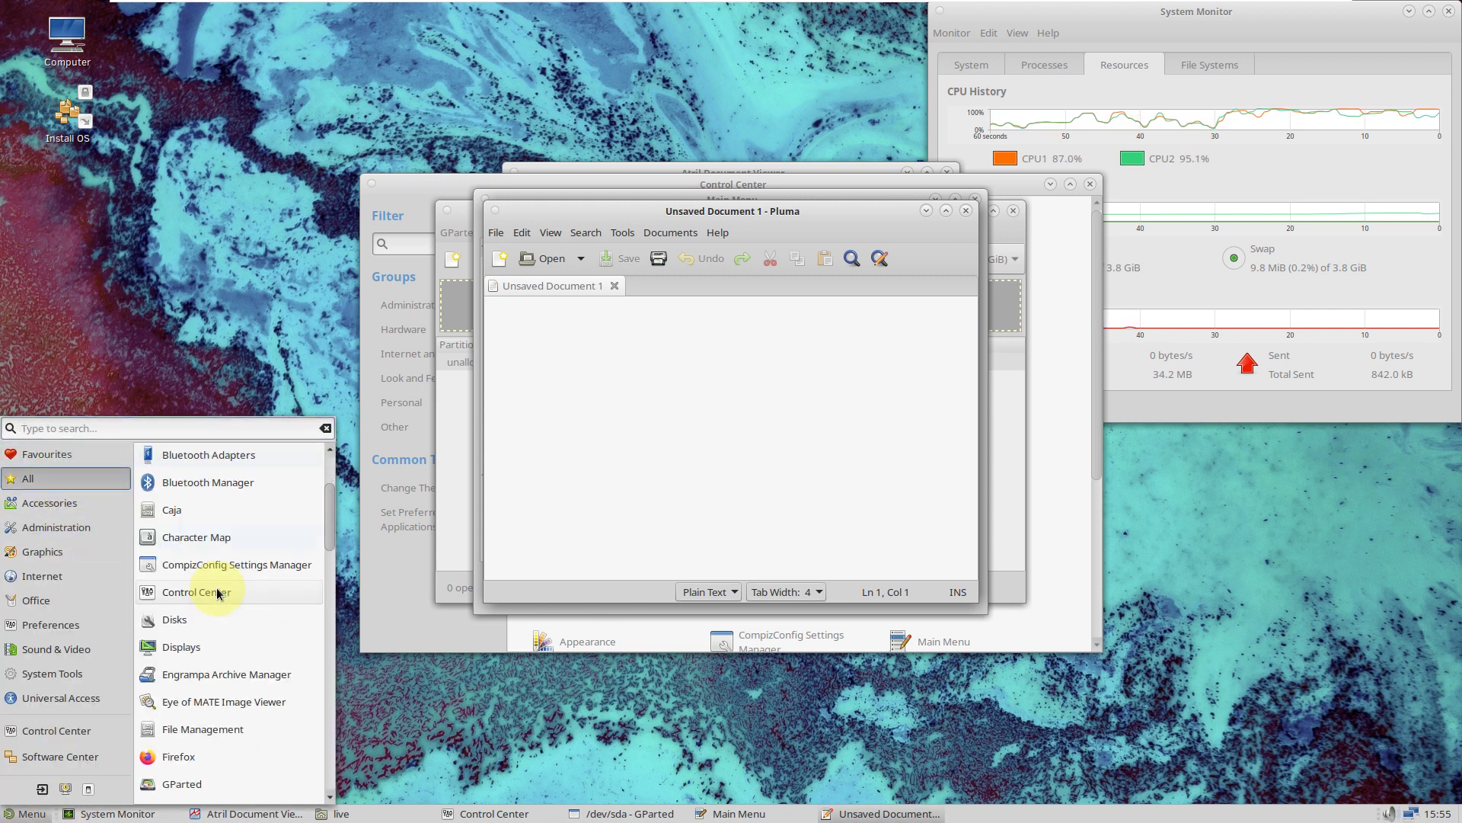
pyautogui.scroll(-7, 218, 593)
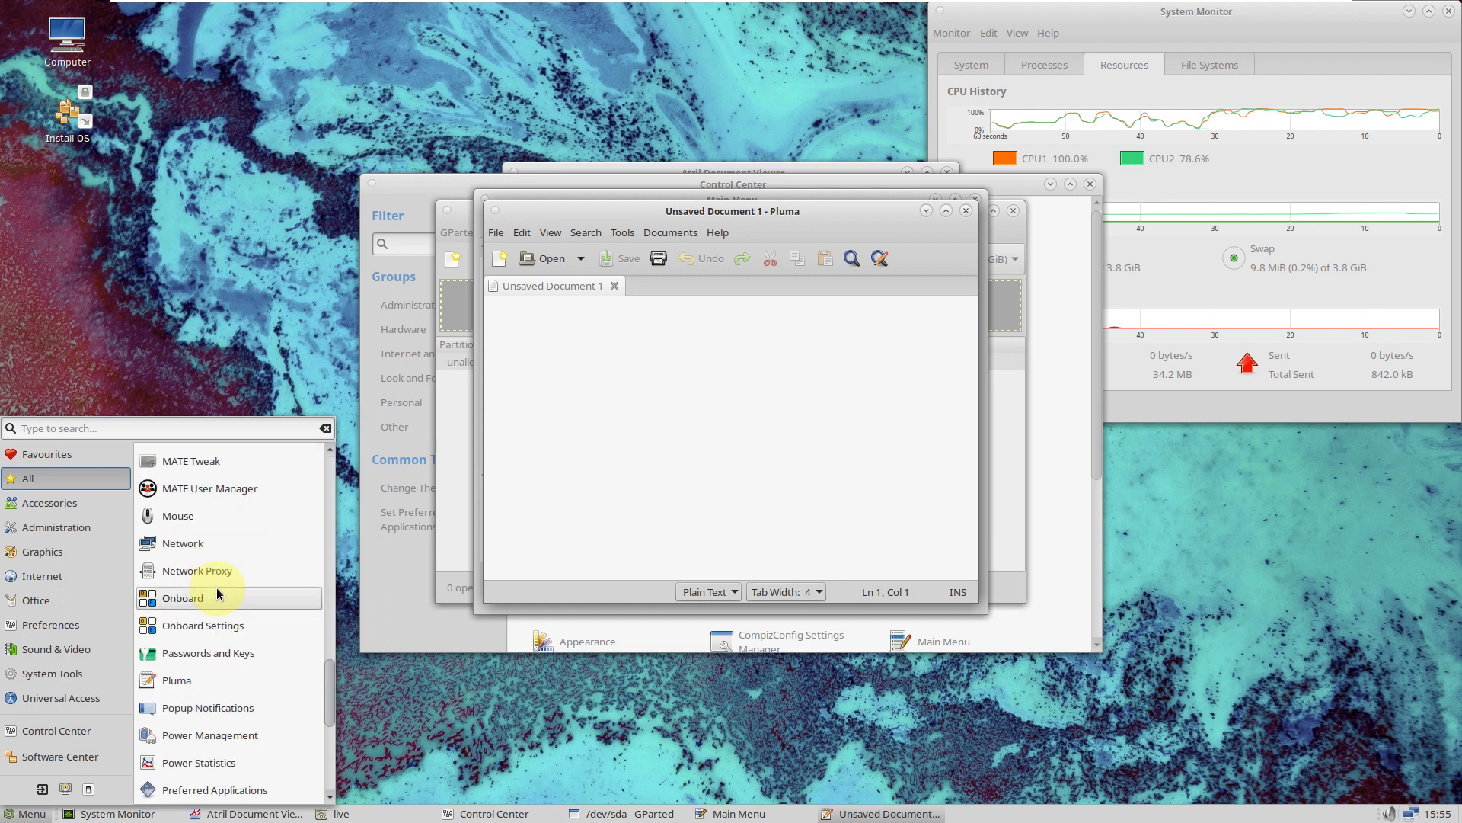
pyautogui.scroll(-2, 217, 592)
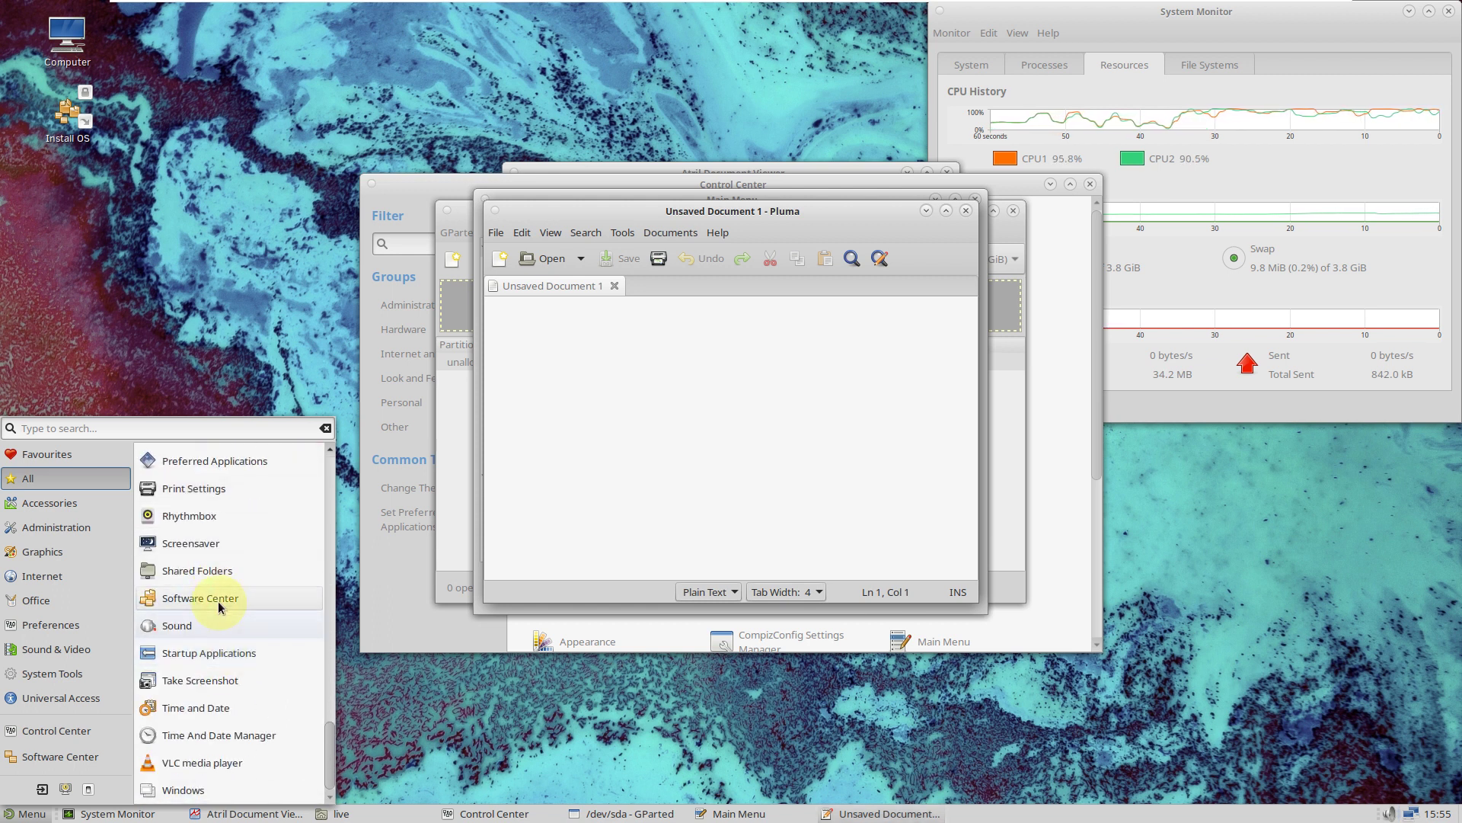
pyautogui.click(218, 600)
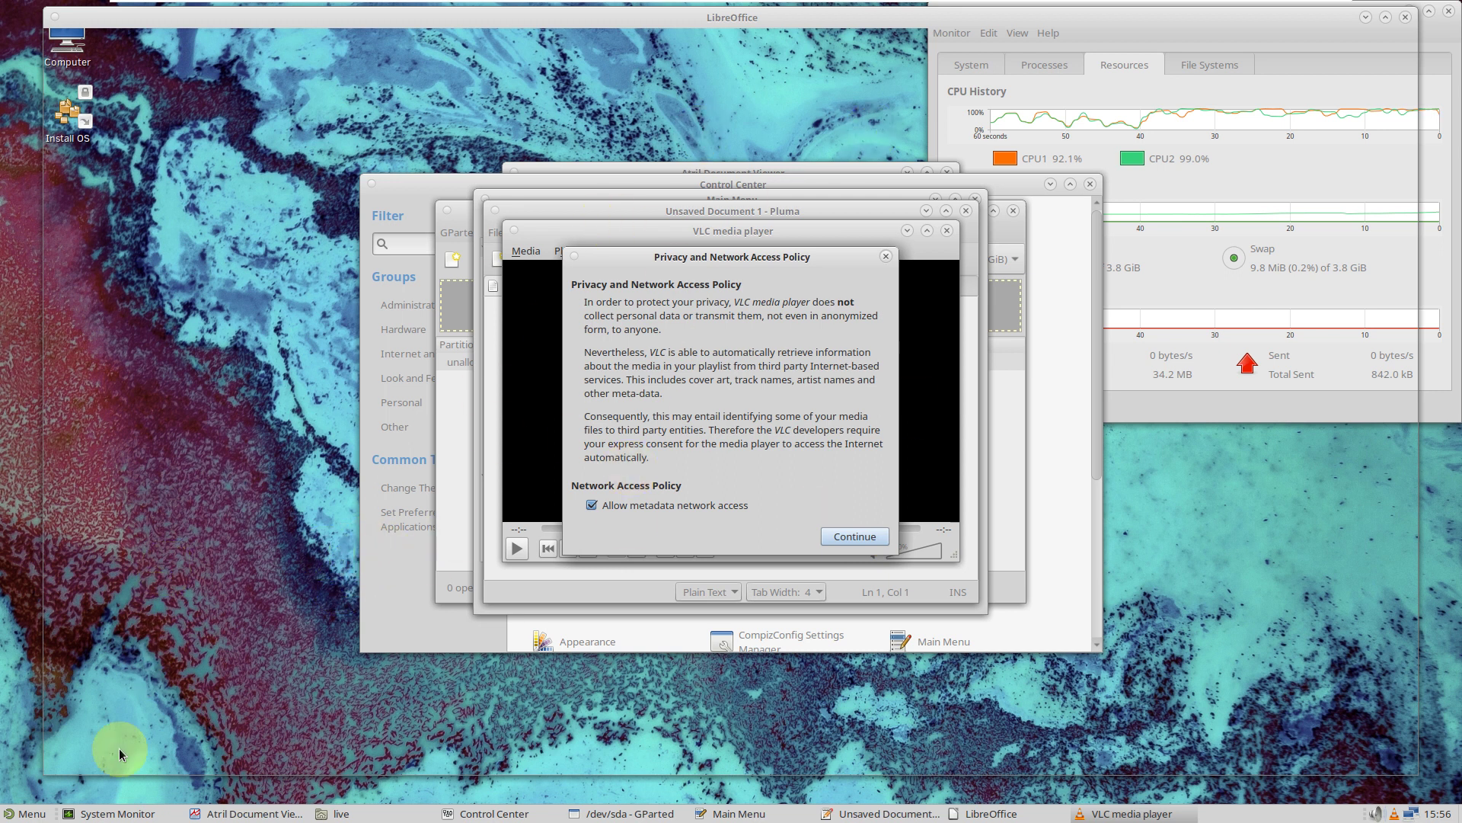
# Bring System Monitor to the front to check resource usage, and preview the other open application windows
pyautogui.click(79, 815)
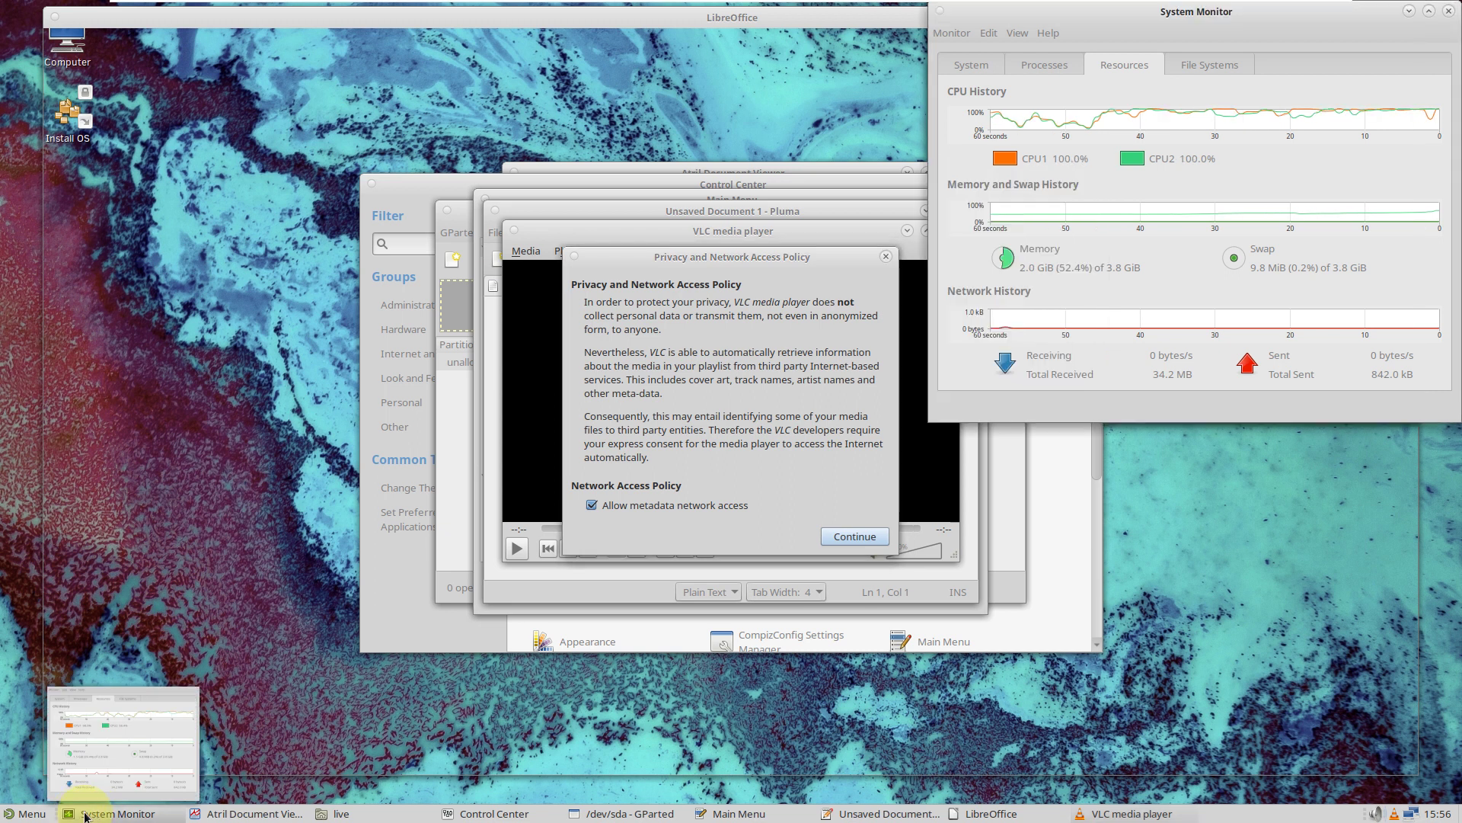
pyautogui.moveTo(253, 815)
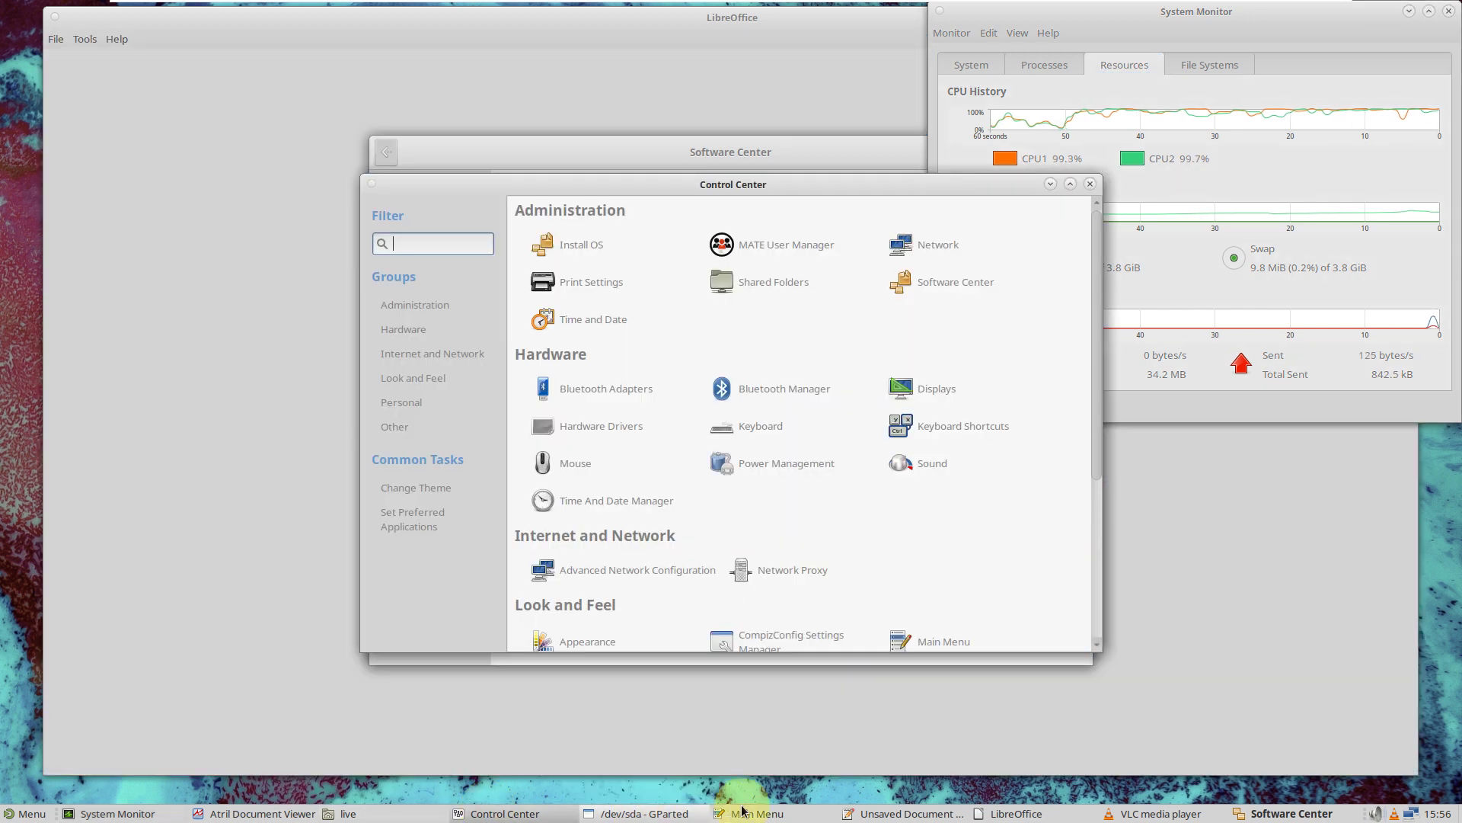
pyautogui.moveTo(779, 816)
pyautogui.moveTo(942, 817)
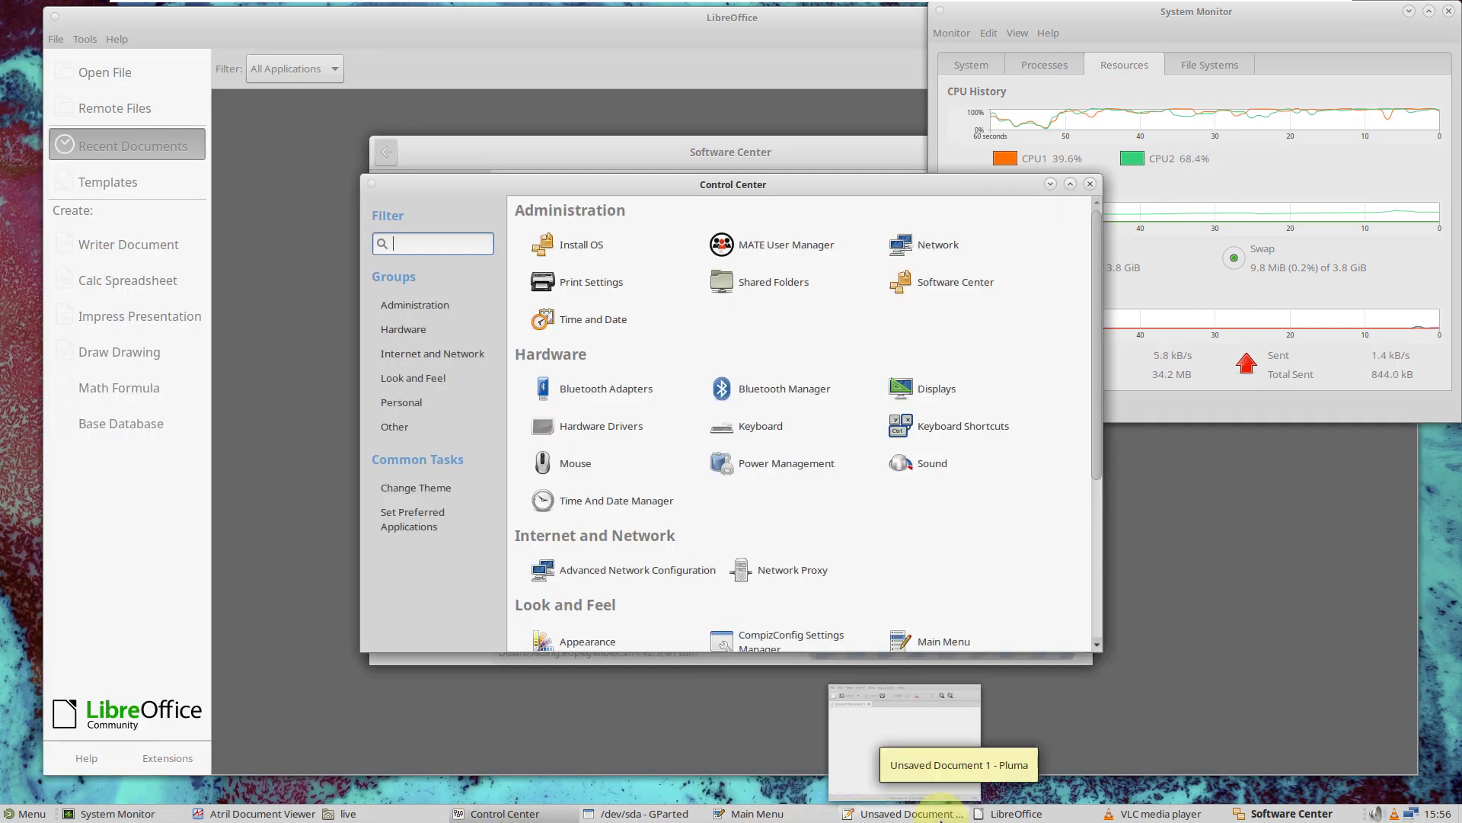
# Preview the remaining open windows and bring System Monitor forward to examine memory and CPU usage
pyautogui.moveTo(1008, 814)
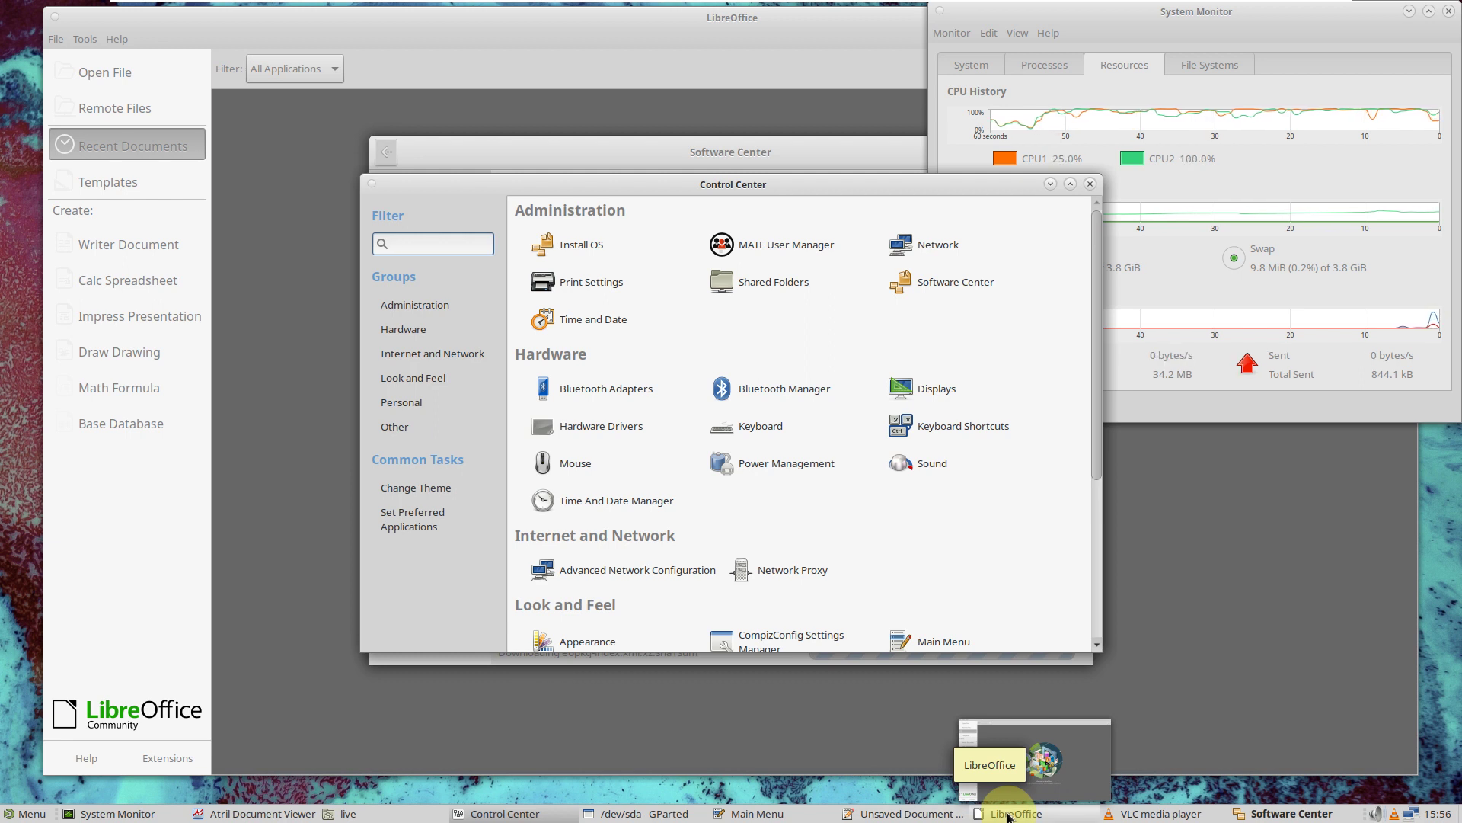
pyautogui.moveTo(1317, 809)
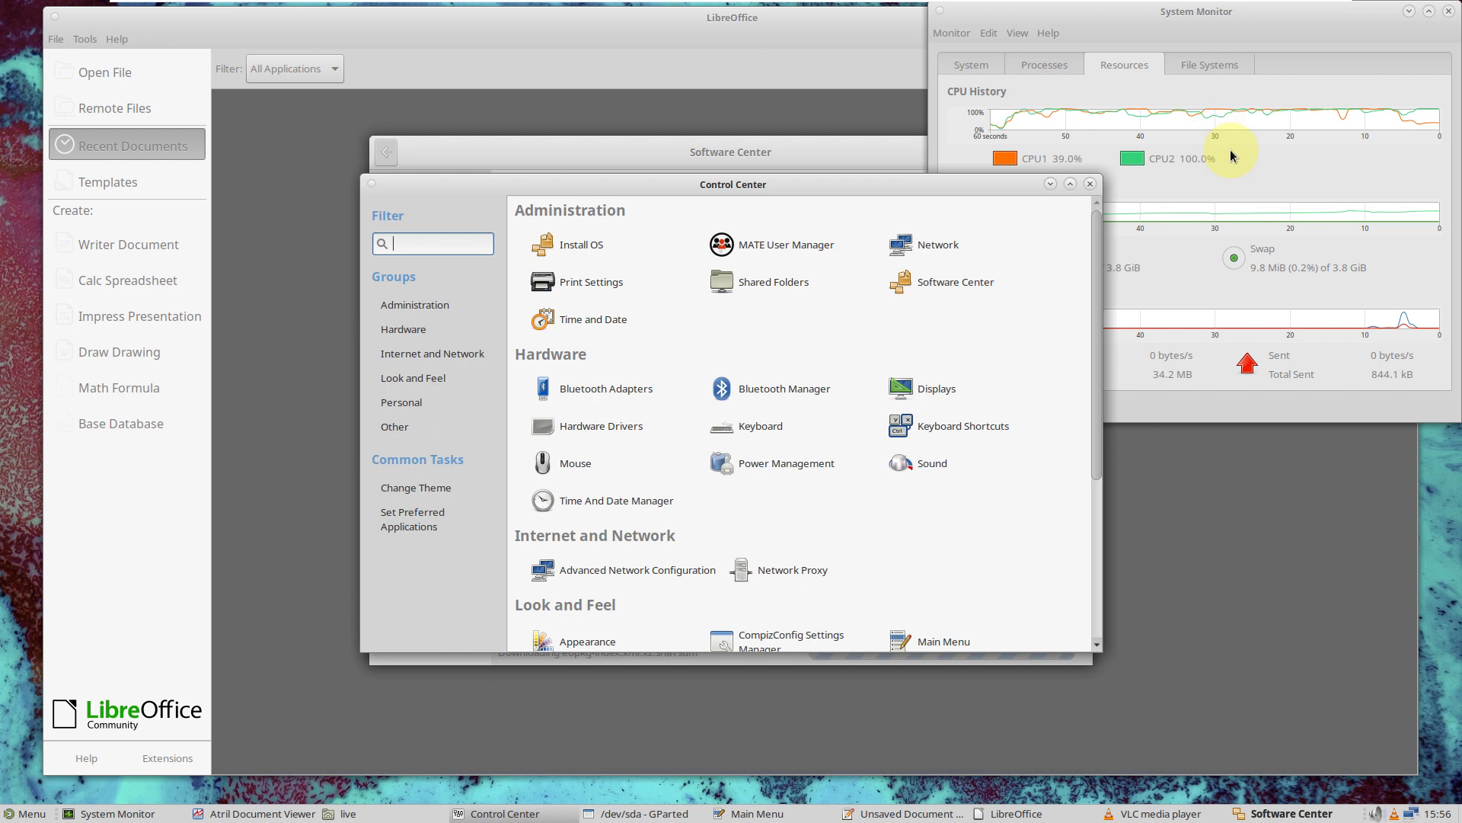
pyautogui.click(144, 814)
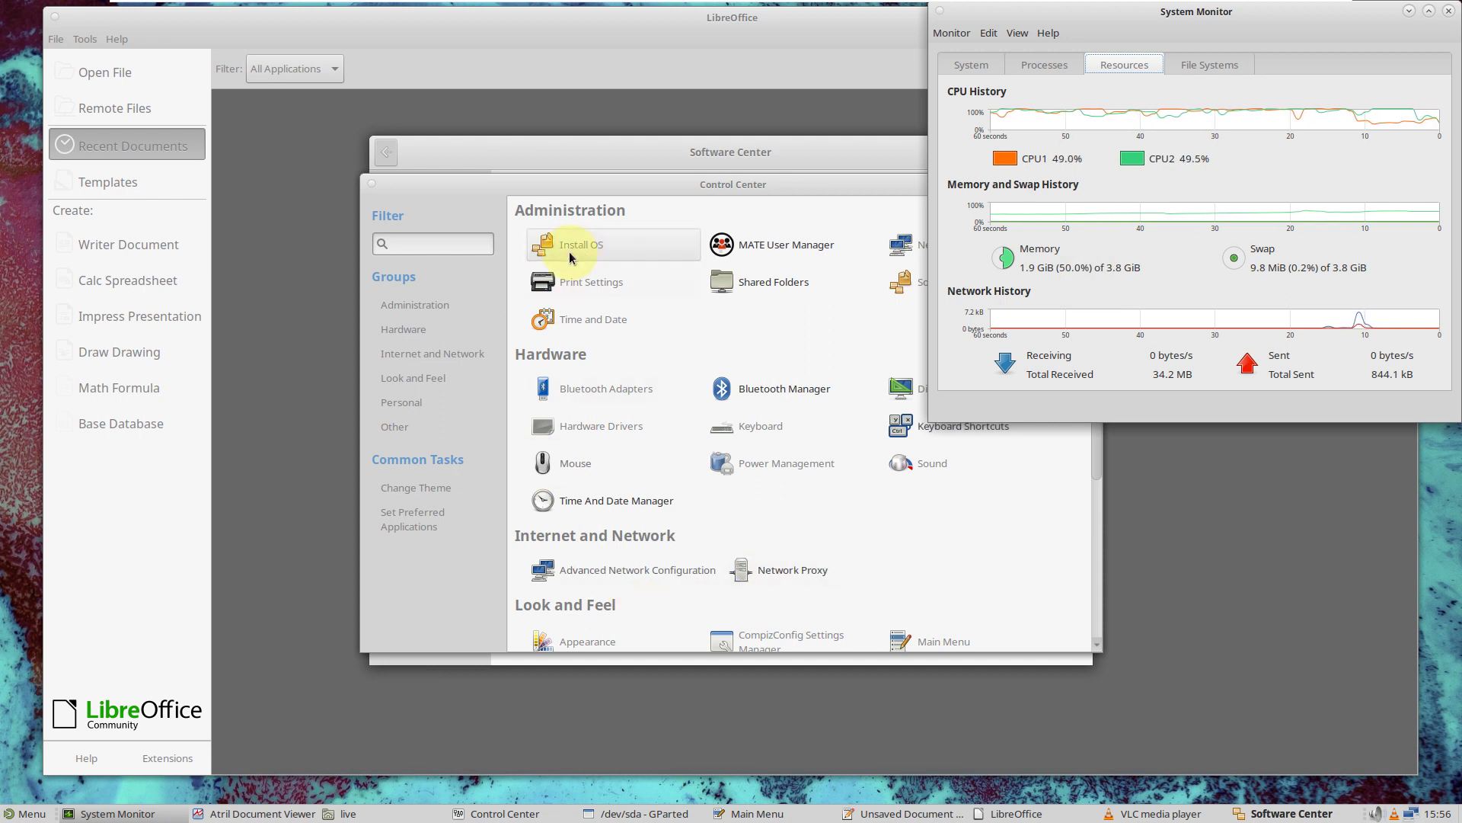
# View LibreOffice's version information from its start window, and close LibreOffice
pyautogui.click(1007, 813)
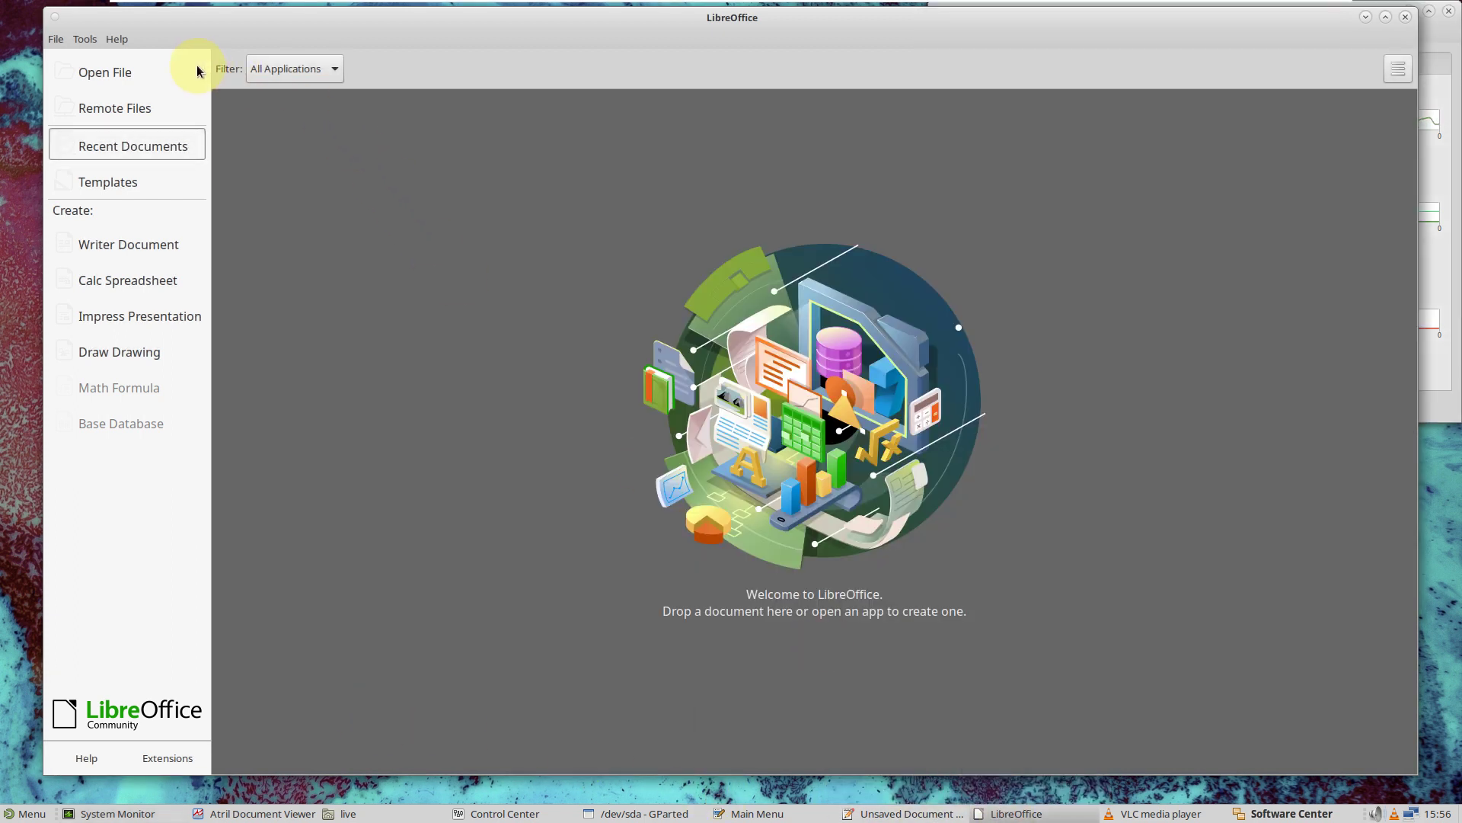
pyautogui.click(117, 39)
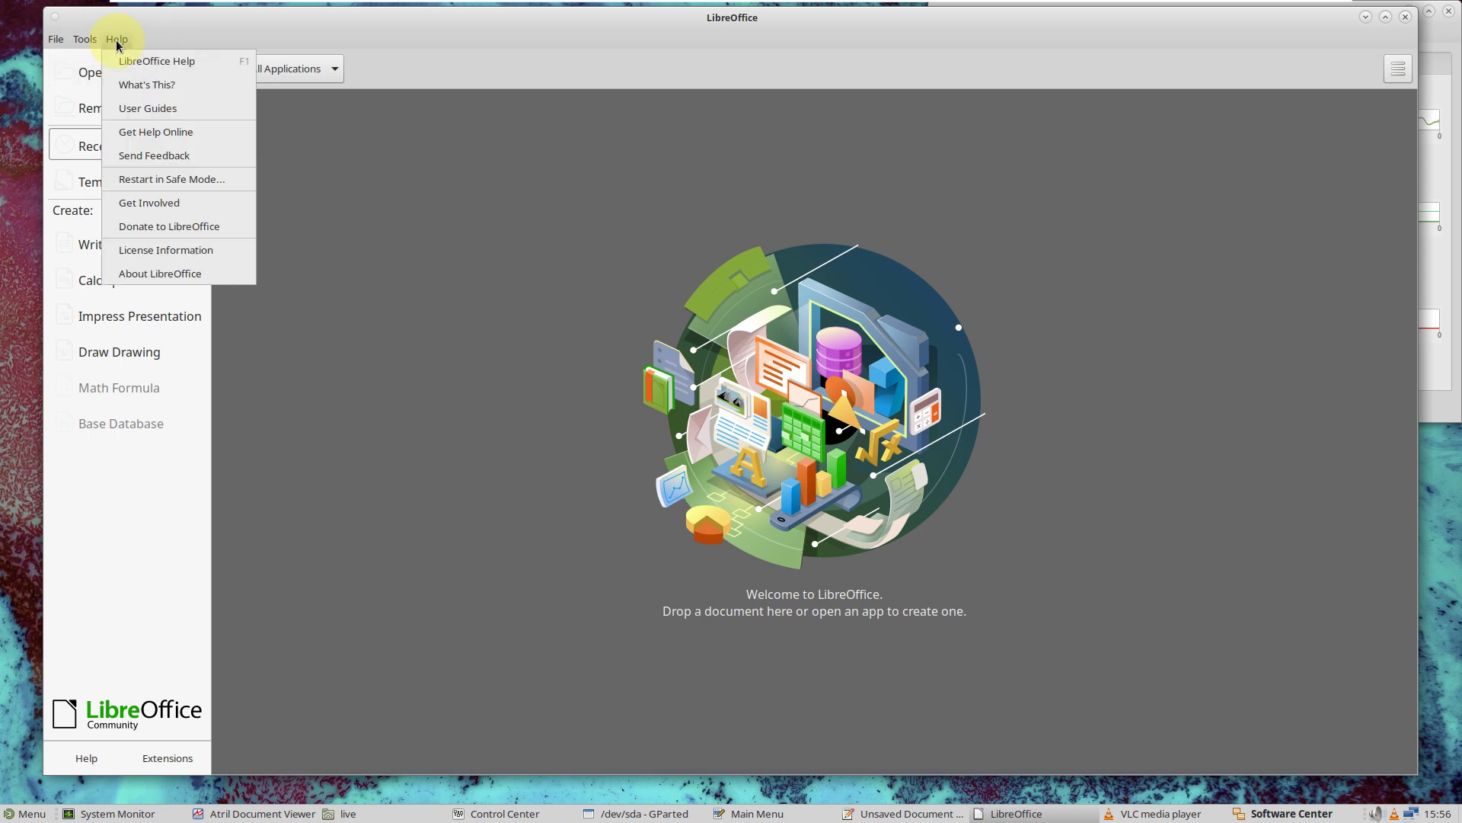
pyautogui.click(164, 273)
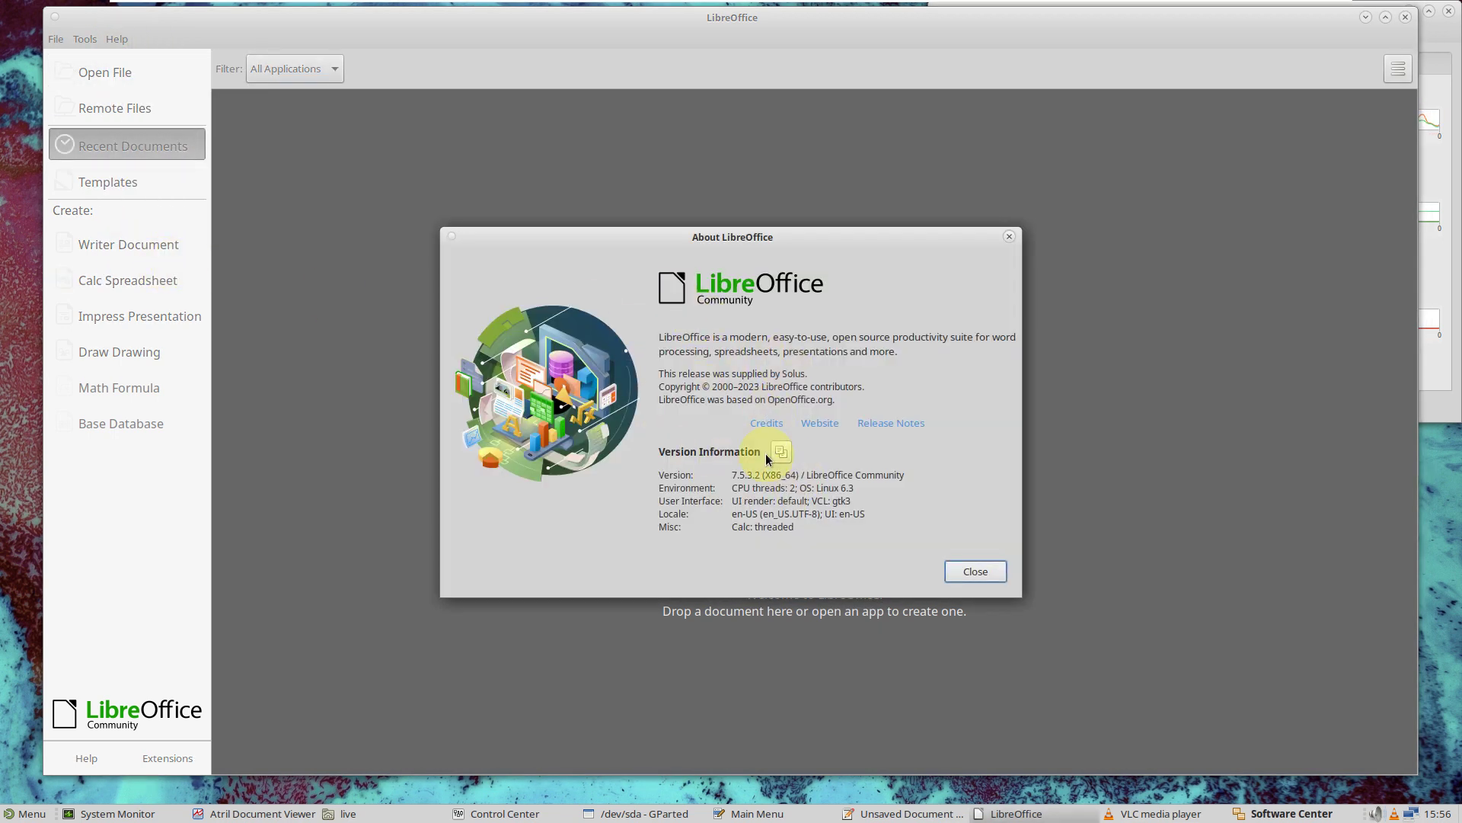
pyautogui.click(977, 571)
pyautogui.click(1405, 17)
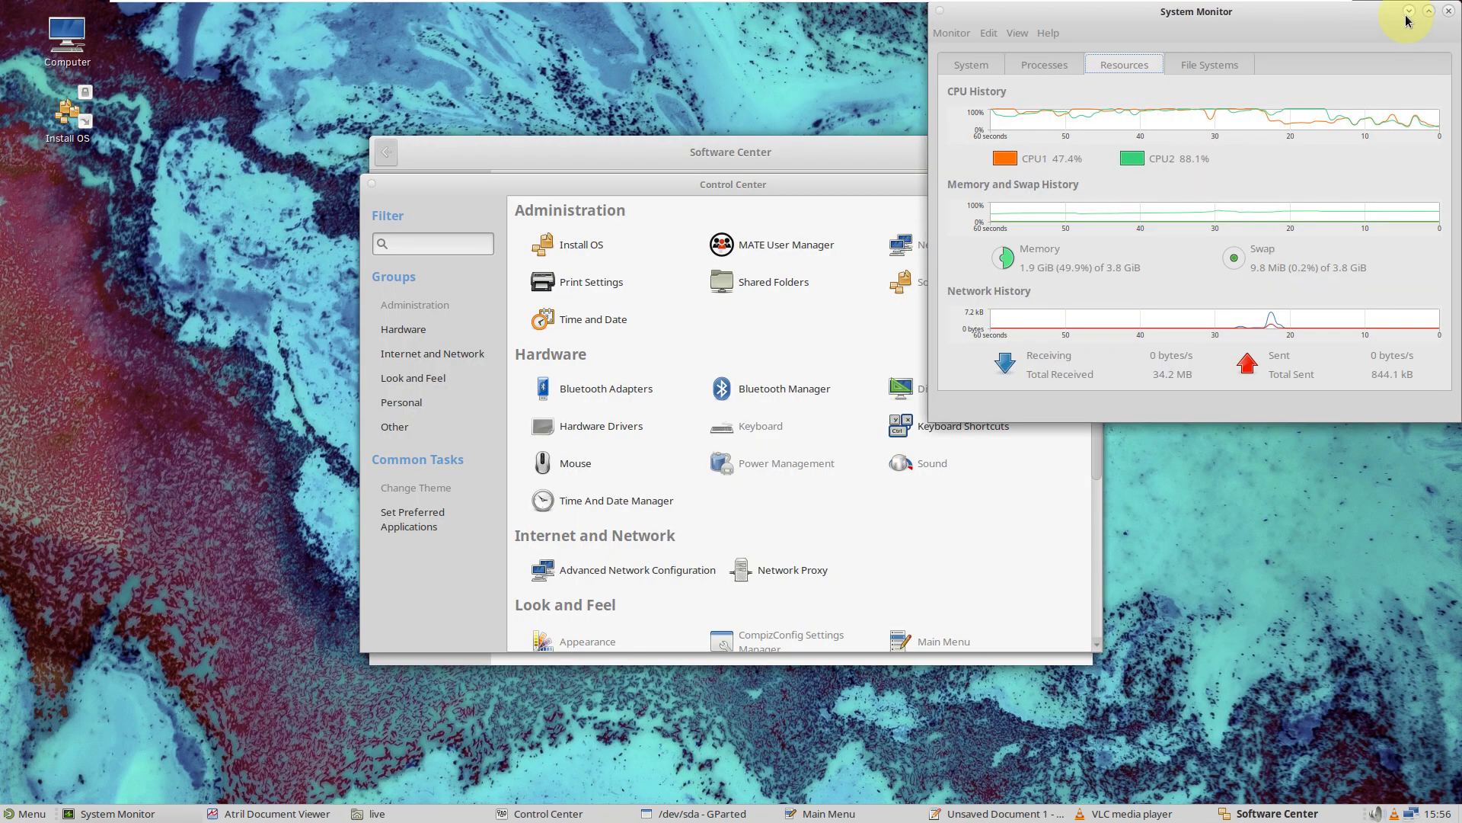
# Bring Software Center forward, and check Atril Document Viewer's version information before closing the viewer
pyautogui.click(652, 155)
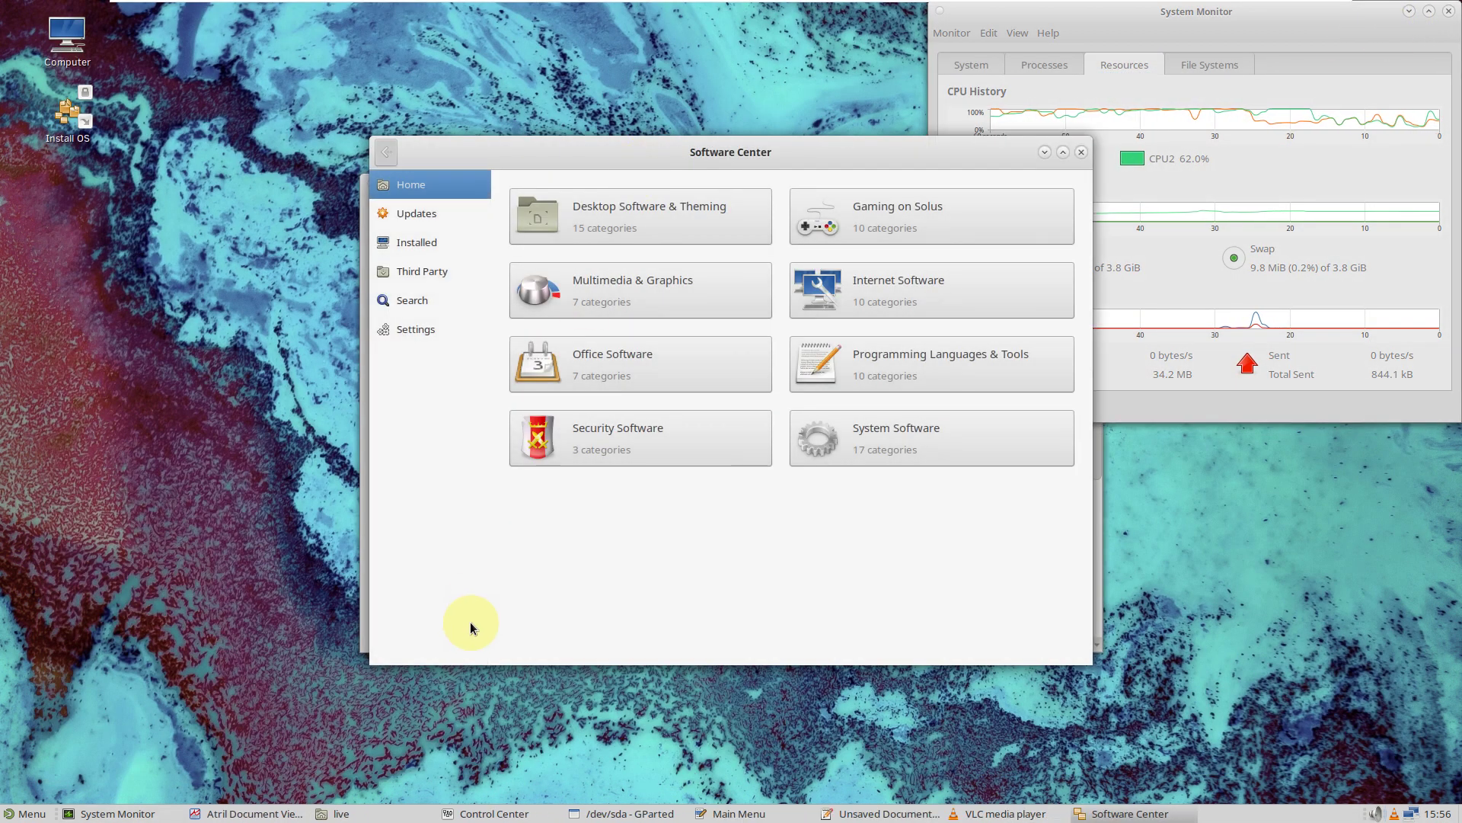
pyautogui.click(262, 812)
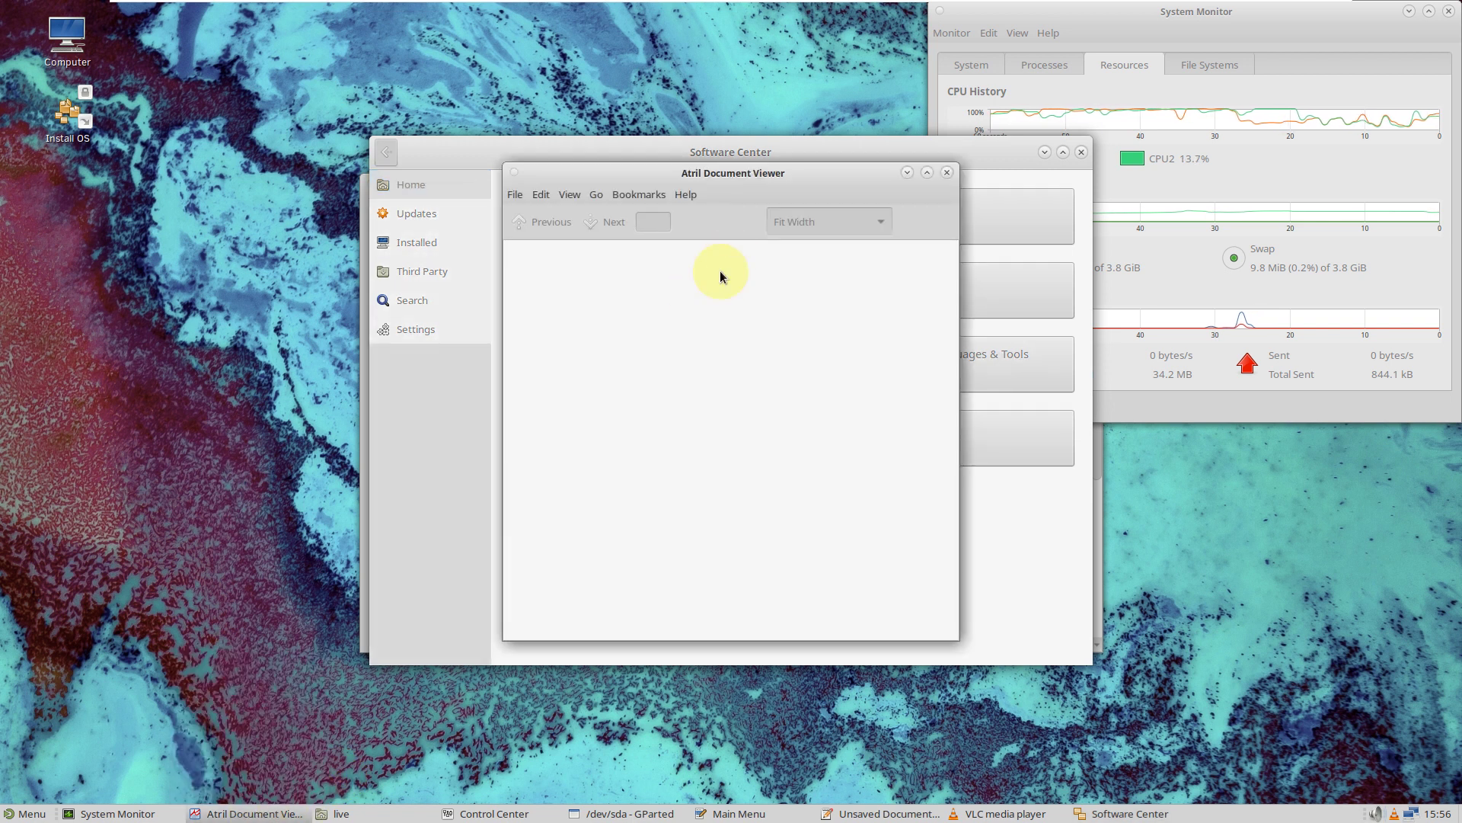
pyautogui.click(685, 195)
pyautogui.click(692, 242)
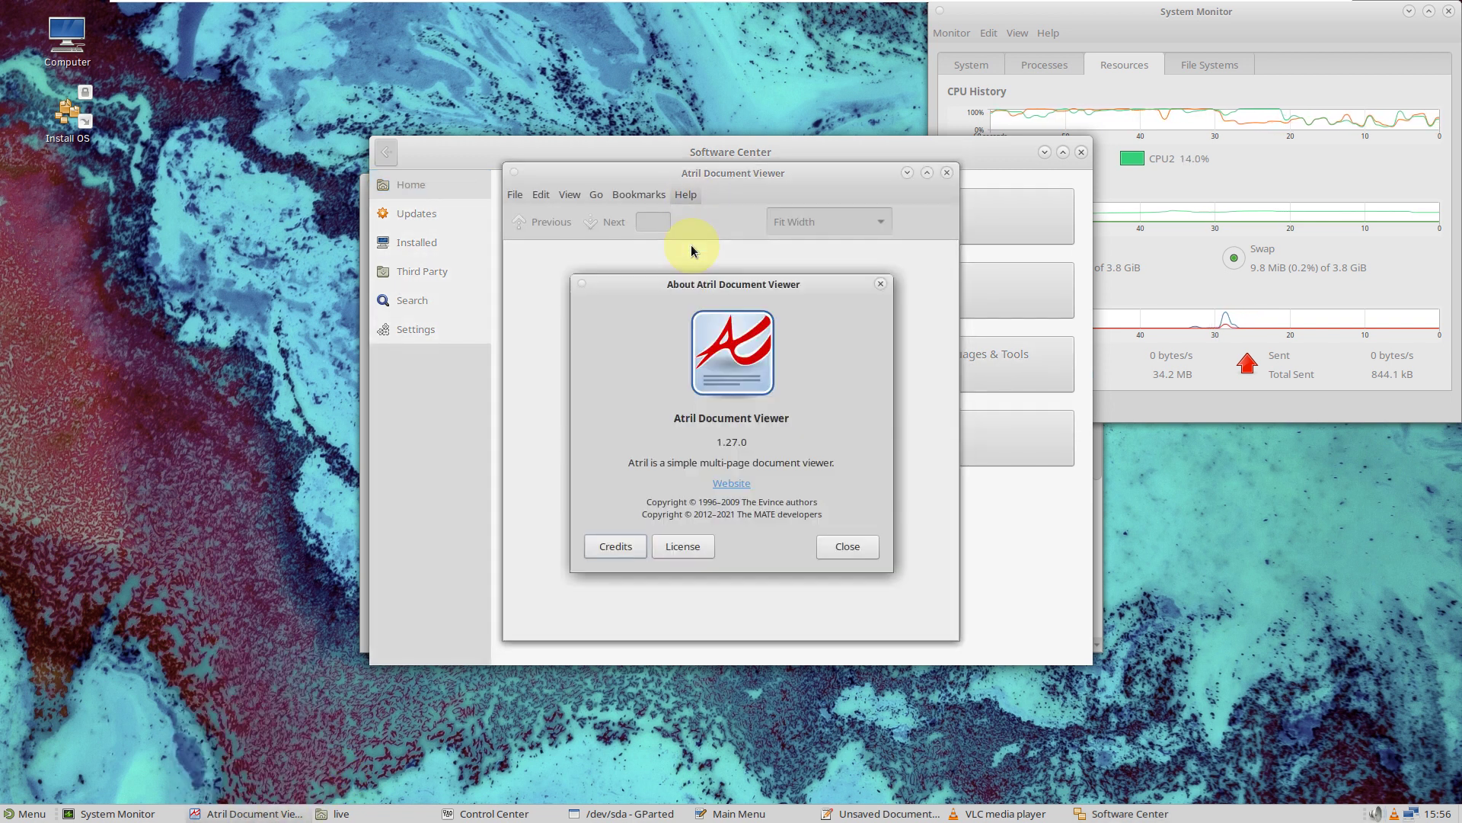
pyautogui.click(837, 561)
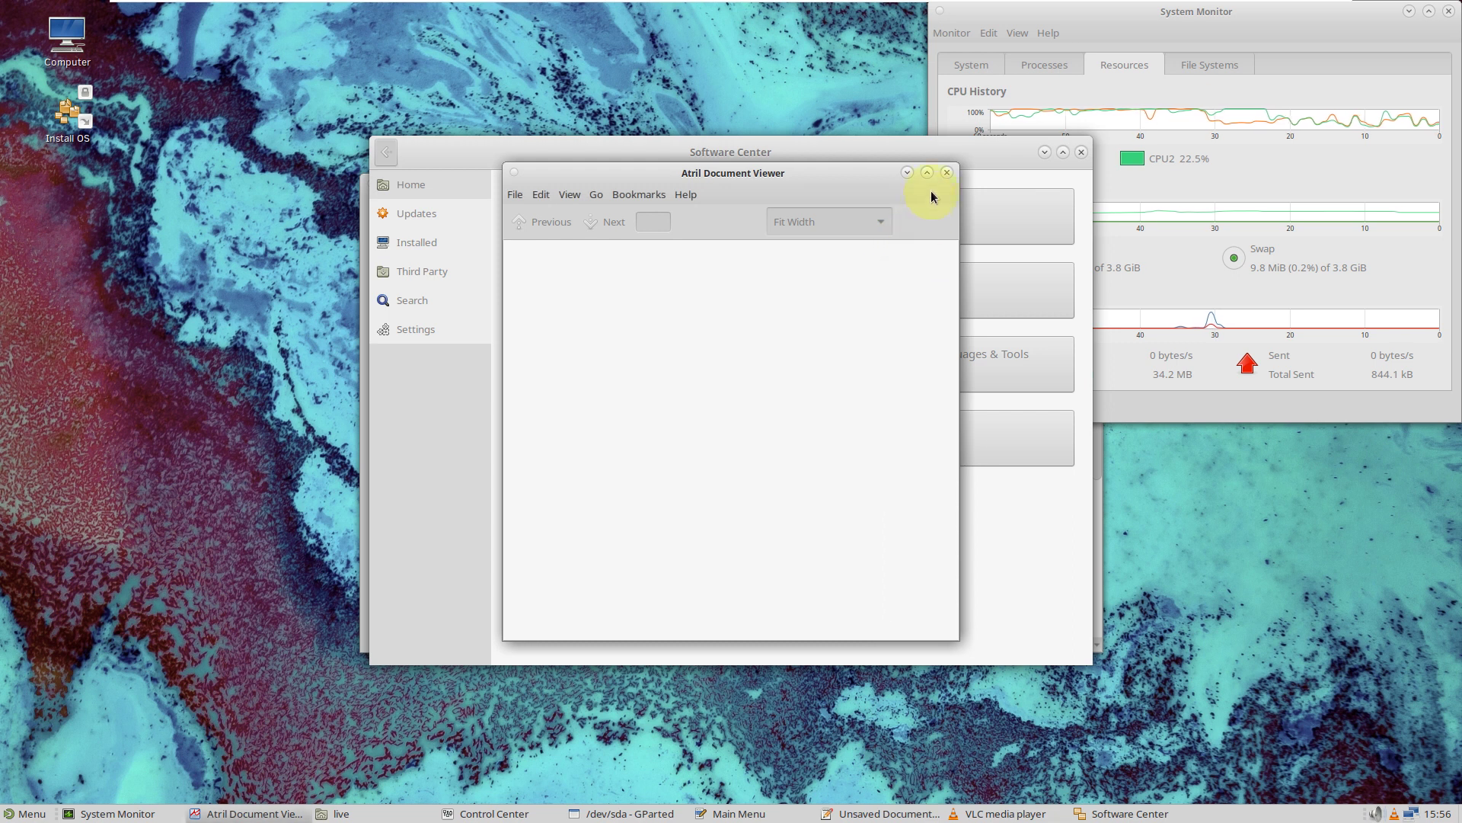
pyautogui.click(947, 174)
# View the Caja file manager's version information from the live home folder window, and close that window
pyautogui.moveTo(420, 817)
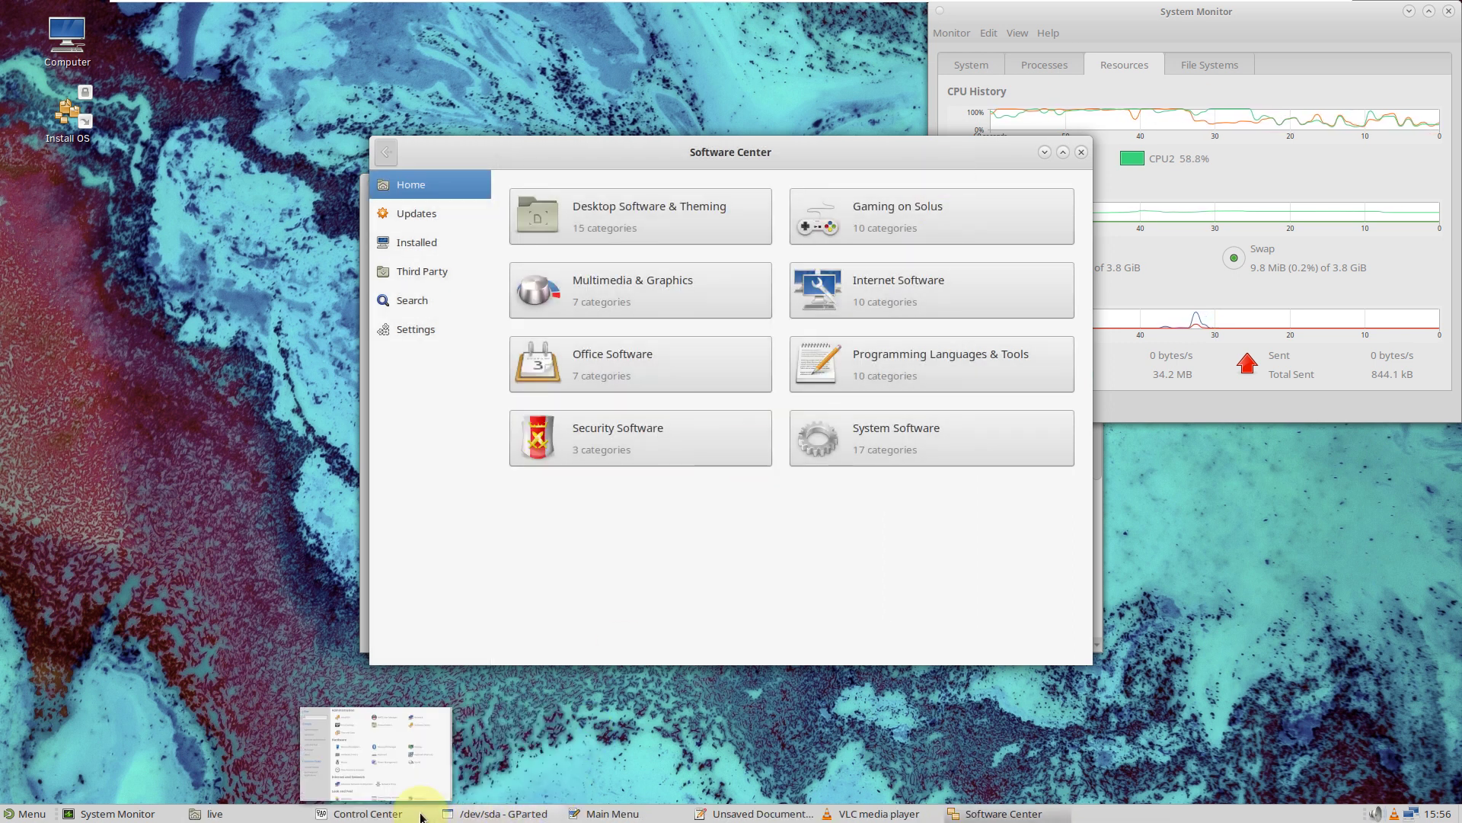
pyautogui.click(272, 814)
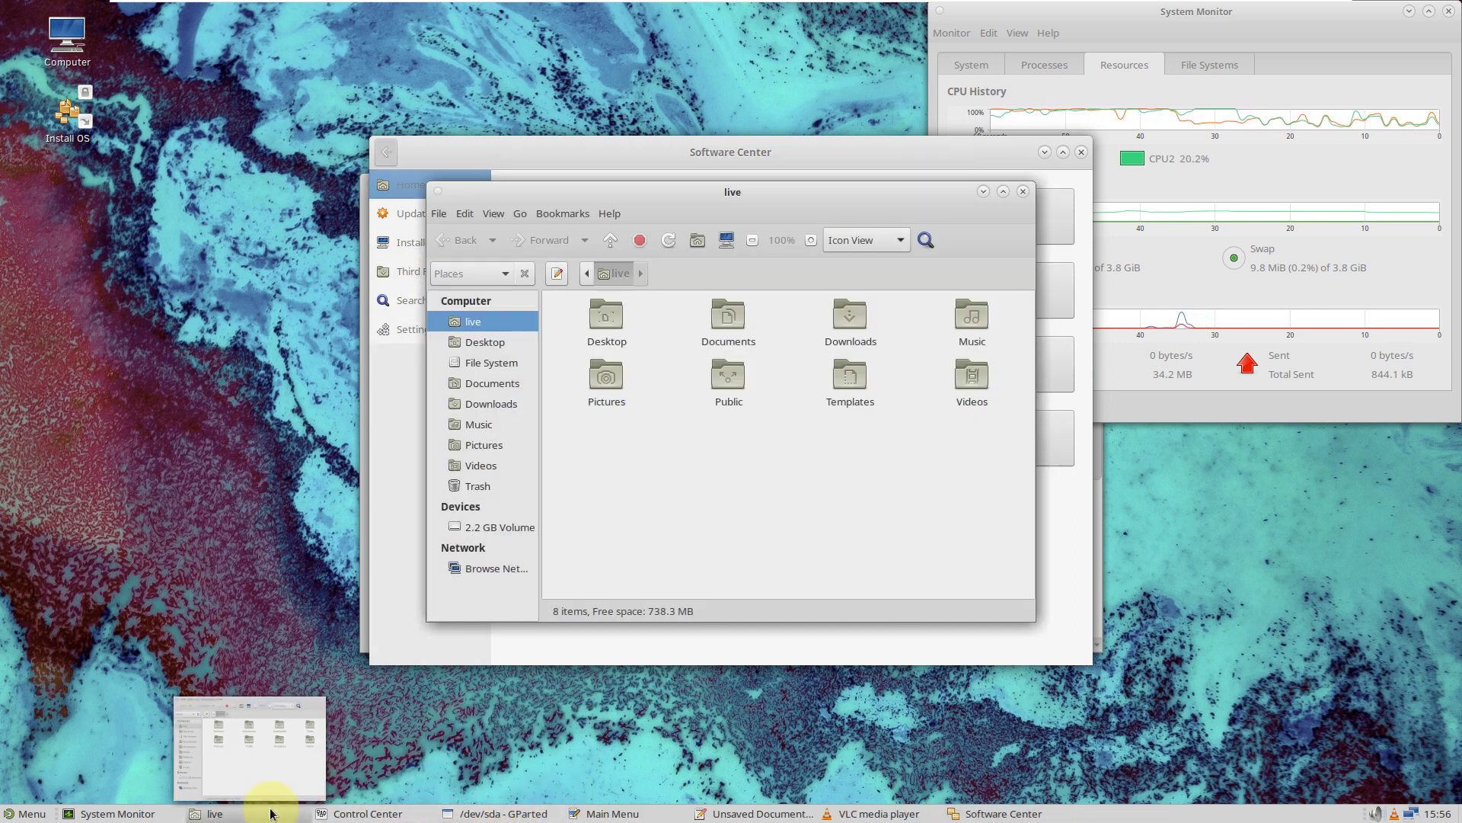
pyautogui.click(610, 213)
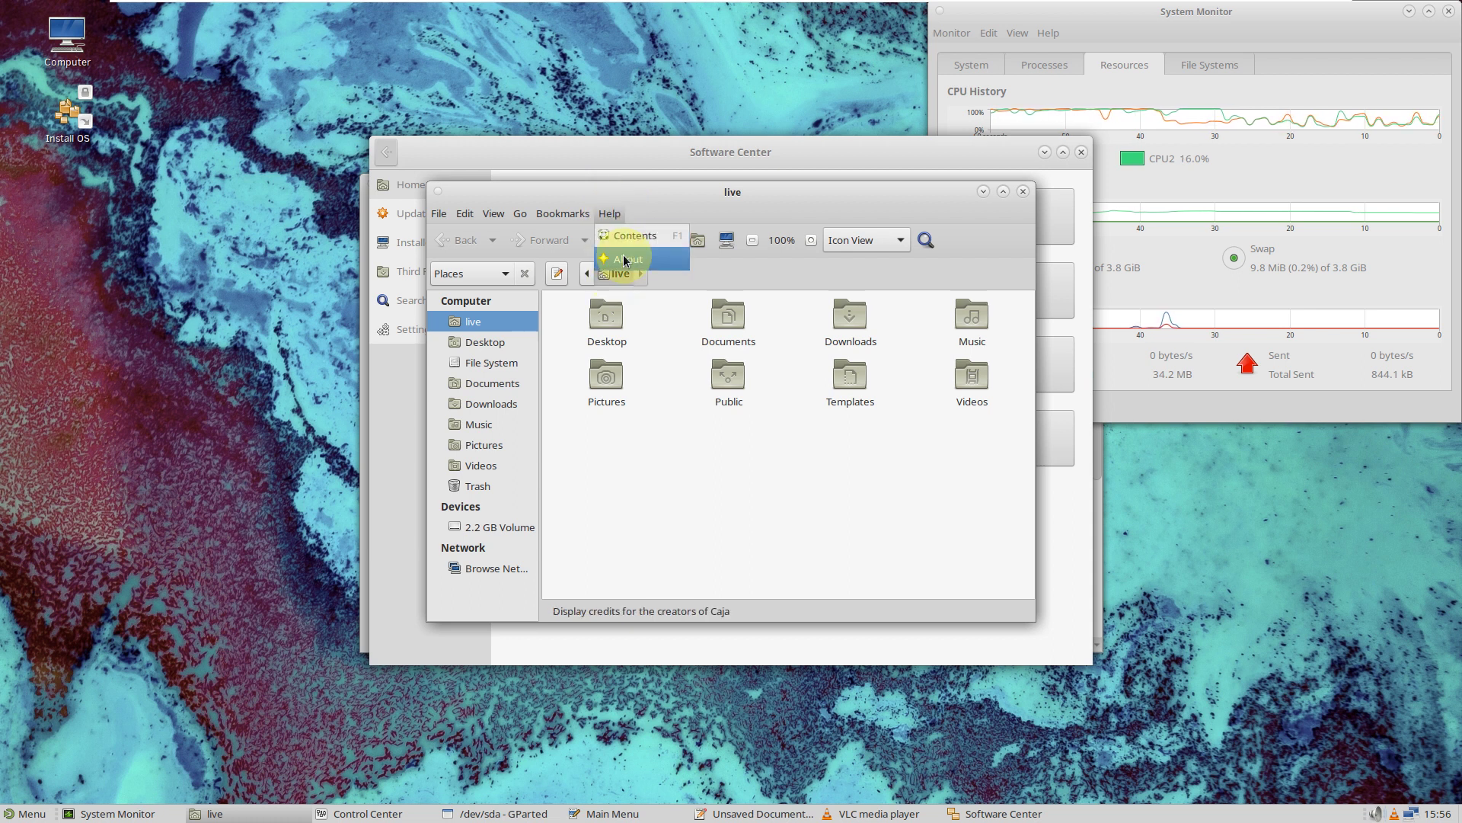
pyautogui.click(623, 255)
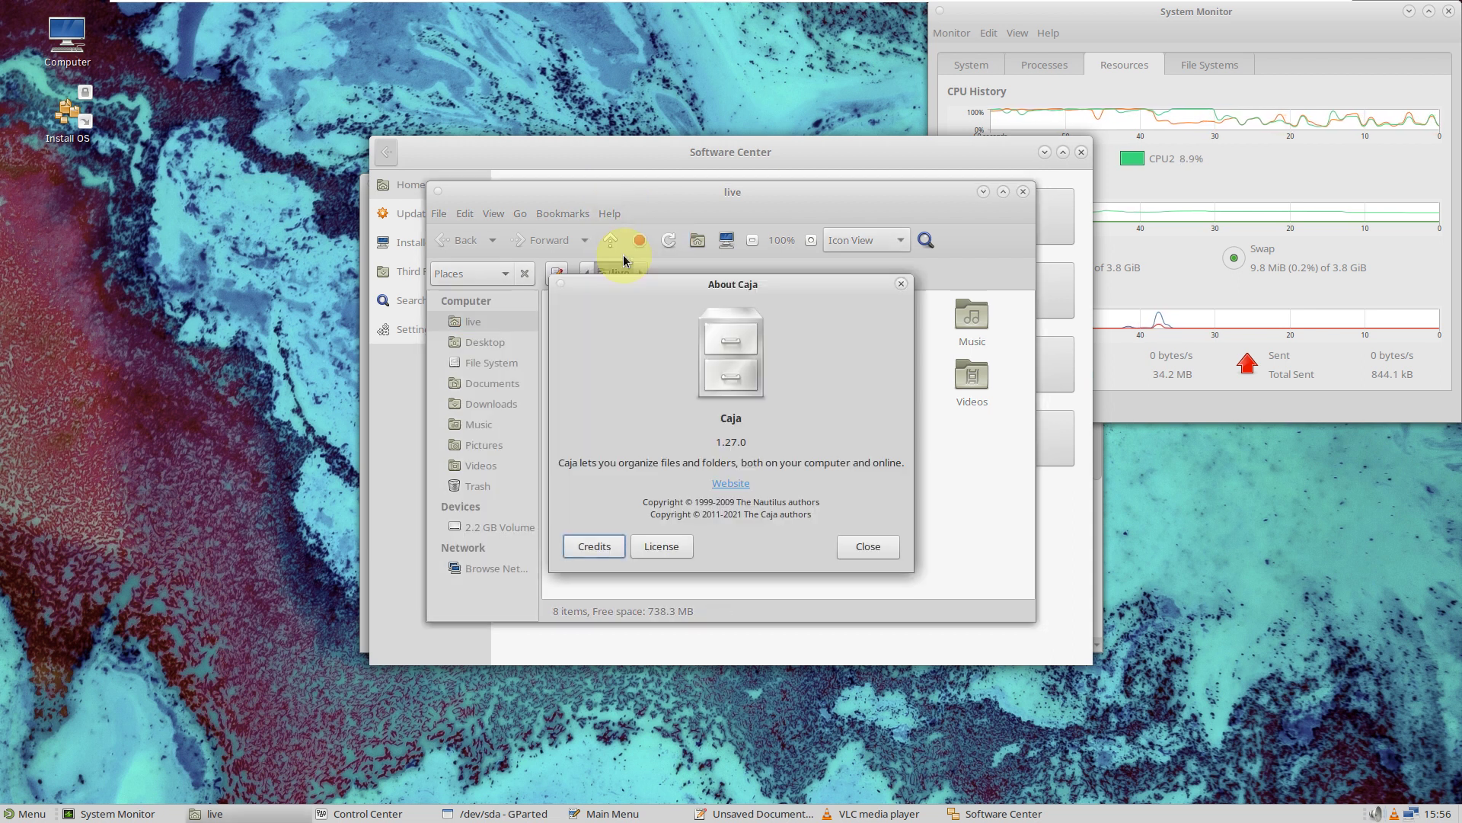
pyautogui.click(864, 547)
pyautogui.click(1023, 191)
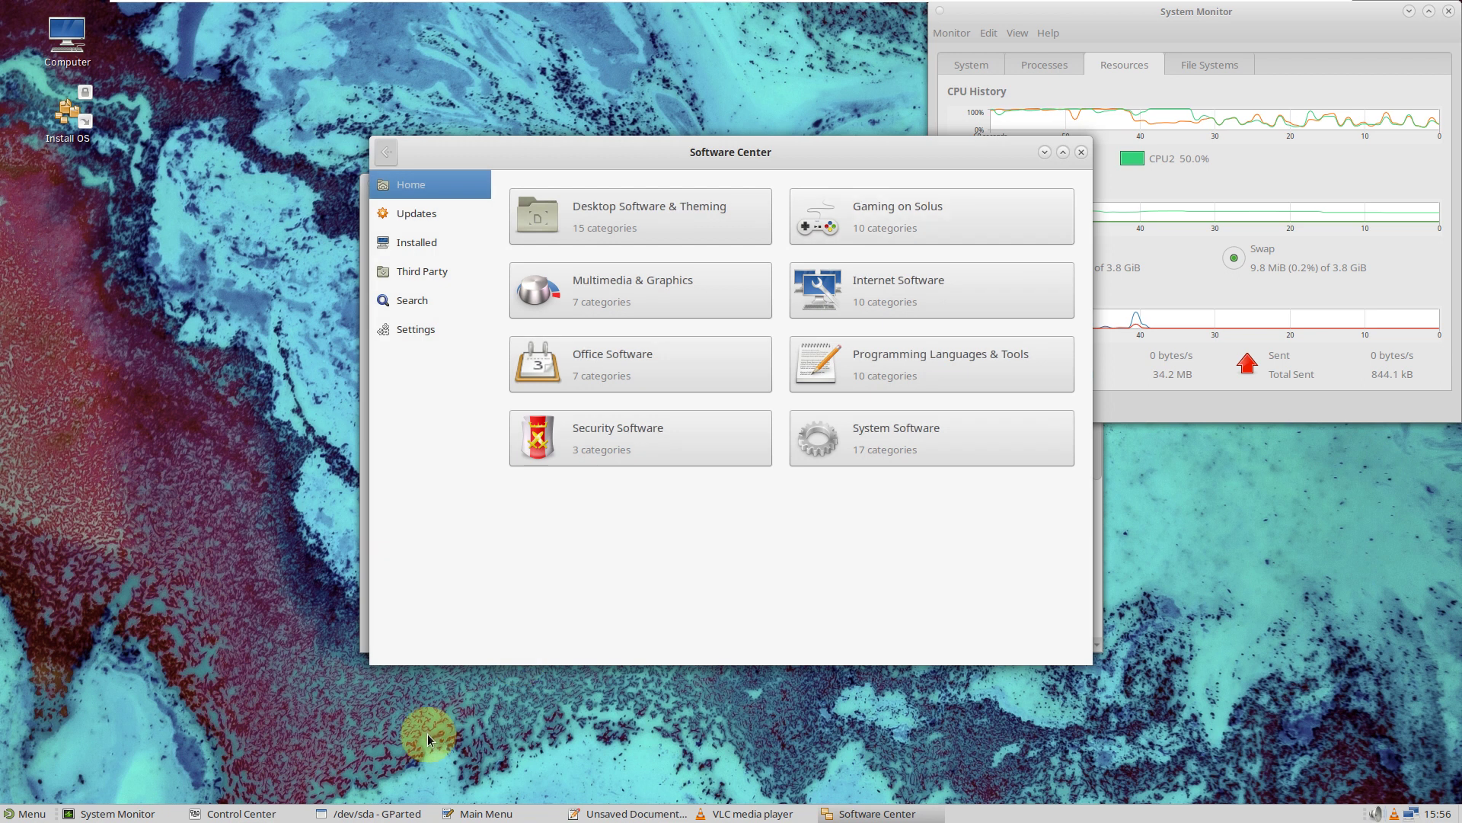
# View GParted's version information, and close the partition editor
pyautogui.click(406, 814)
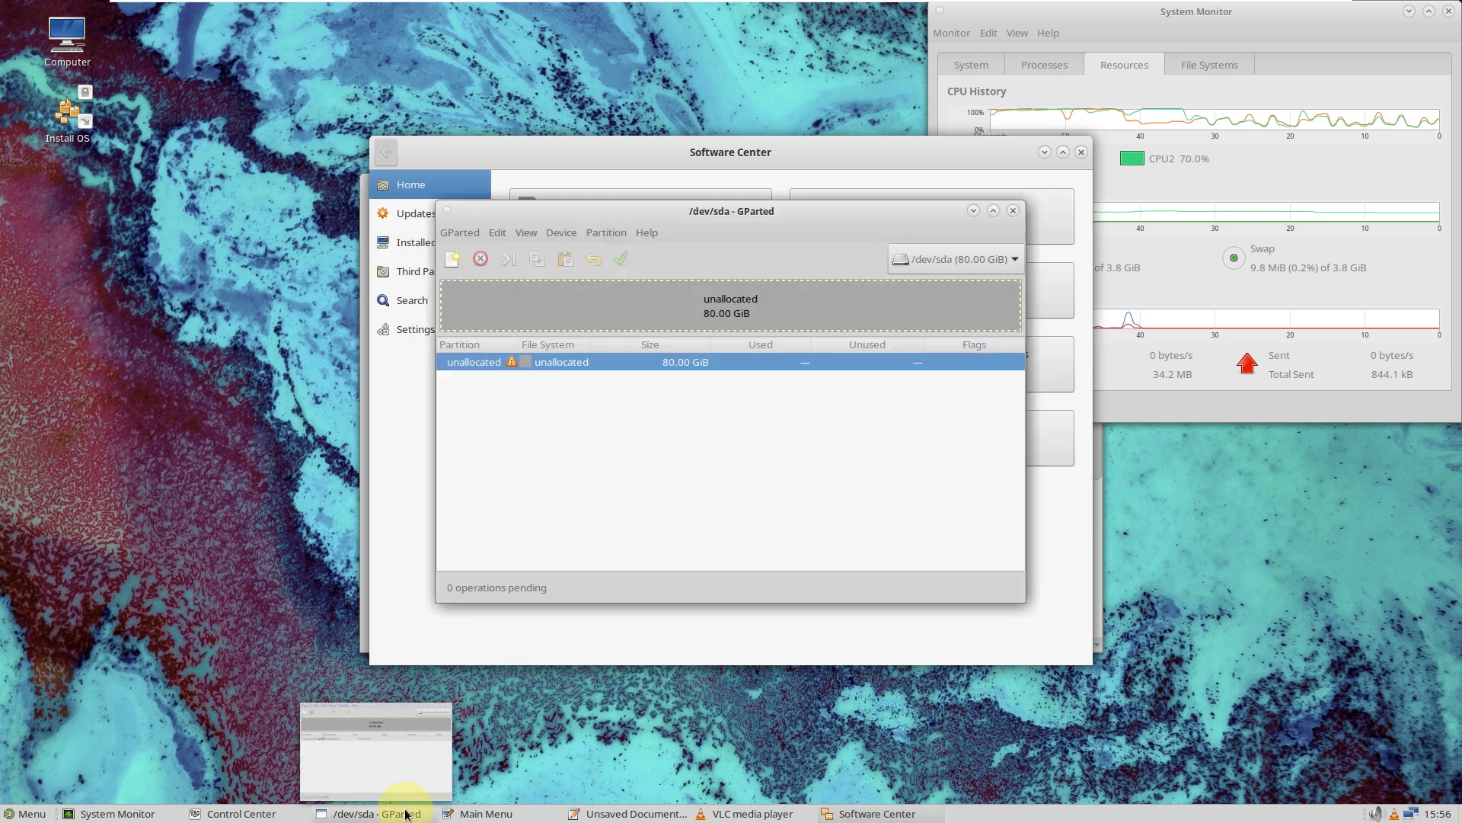
pyautogui.click(645, 239)
pyautogui.click(651, 275)
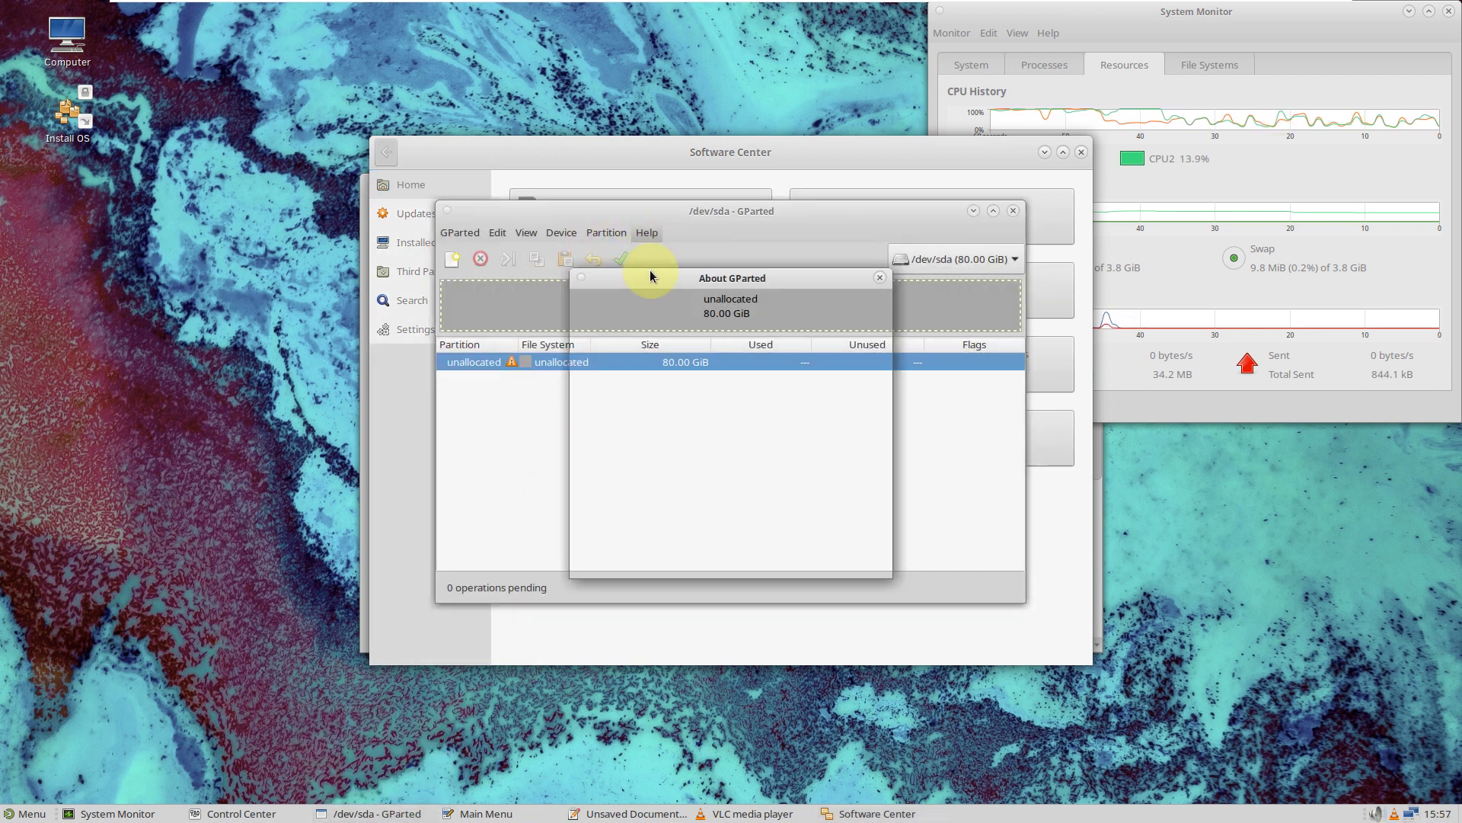
pyautogui.click(848, 554)
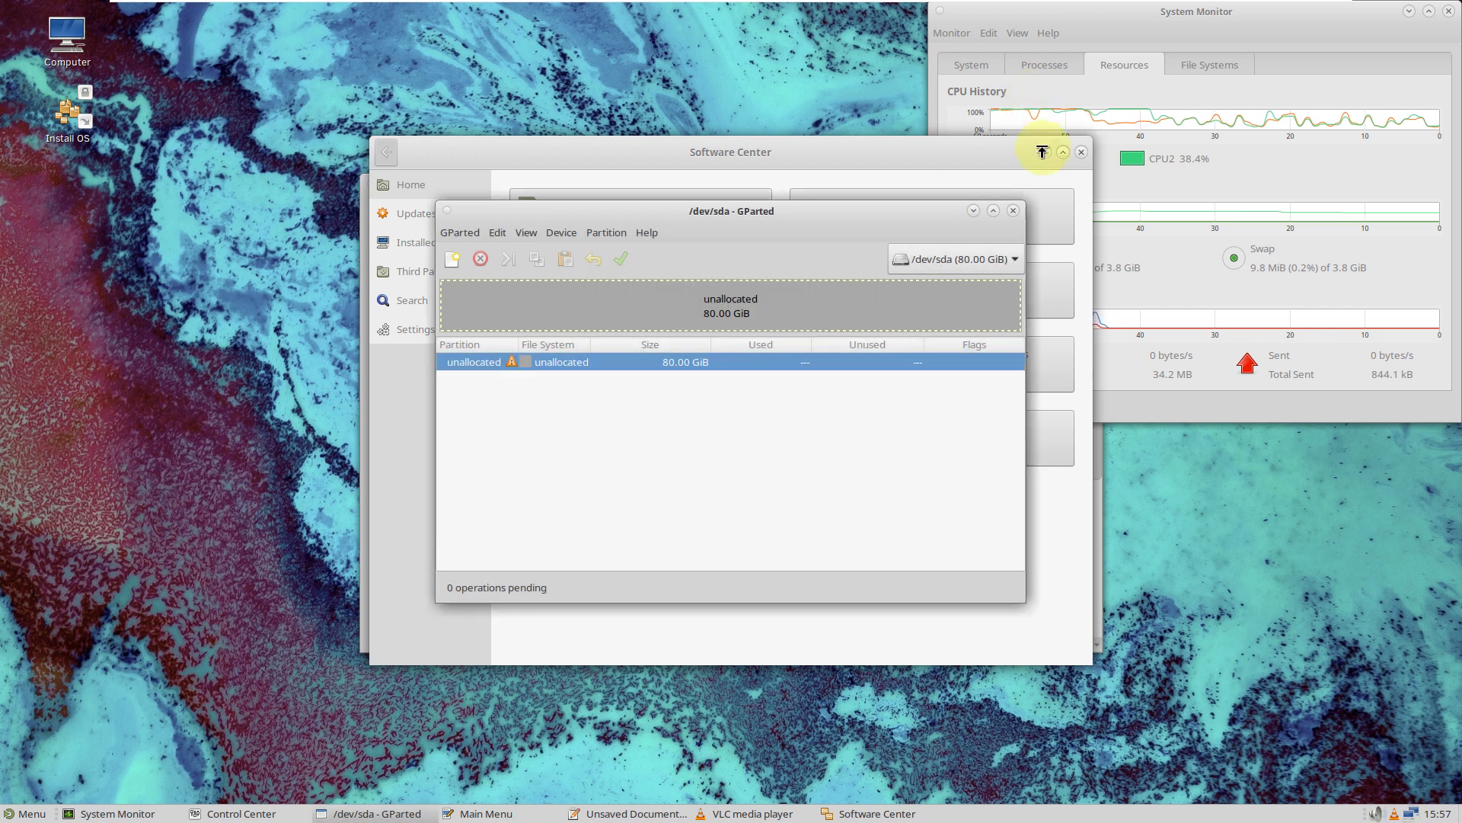
pyautogui.click(1013, 210)
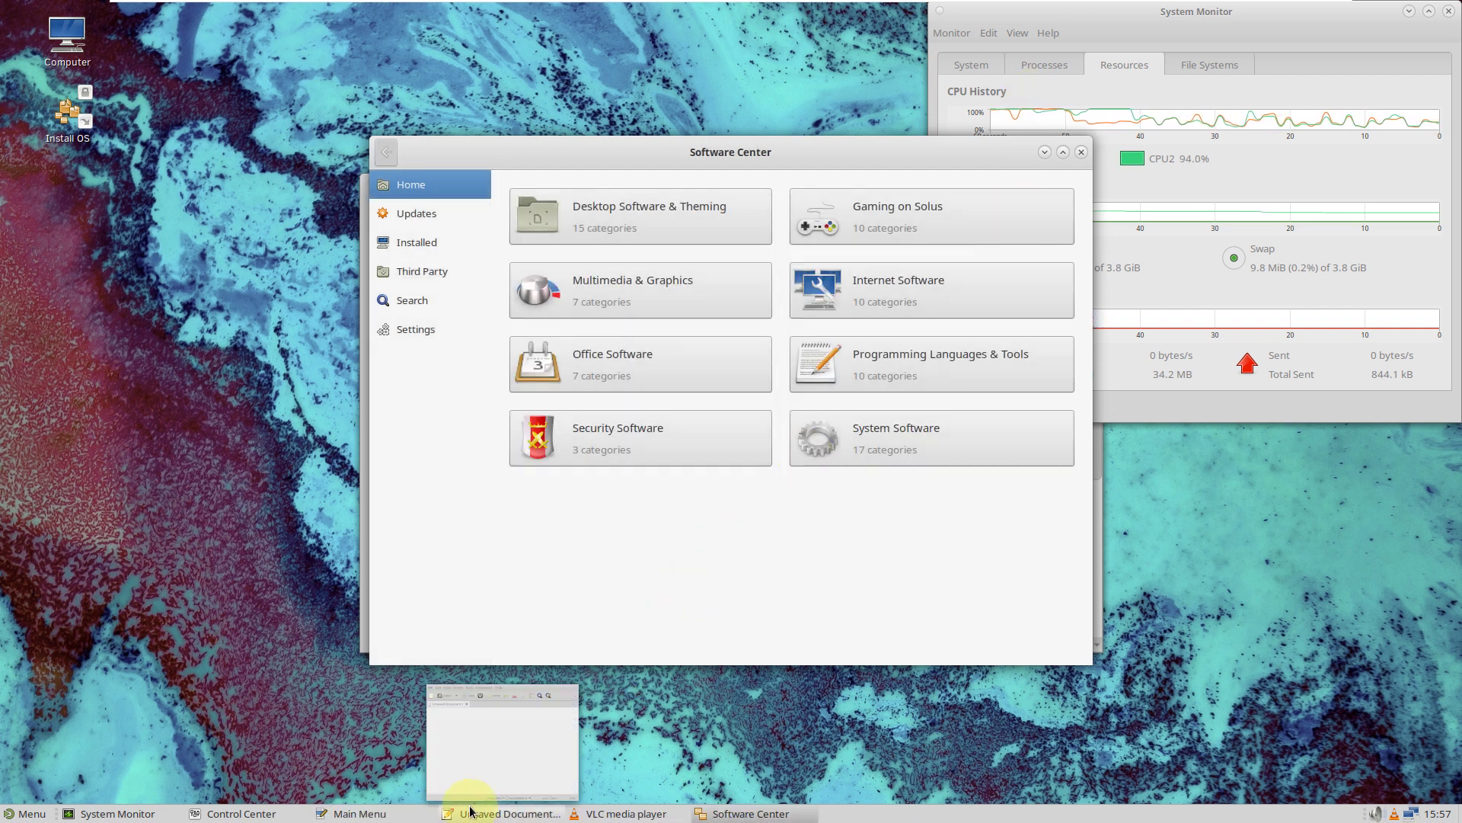
# Bring up the Pluma and VLC windows, and accept VLC's privacy policy with metadata network access allowed
pyautogui.click(470, 812)
pyautogui.click(575, 812)
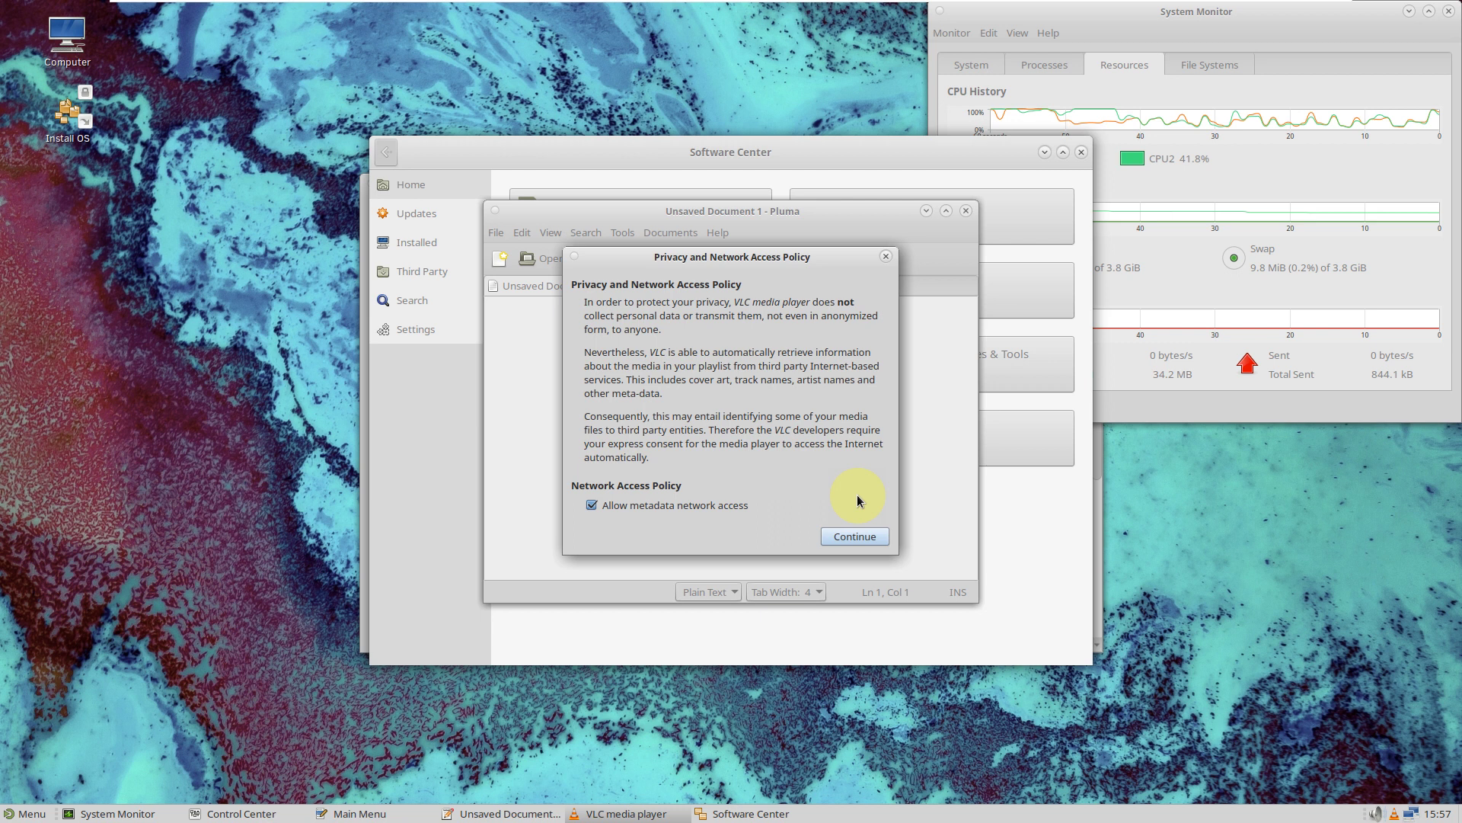
pyautogui.click(848, 533)
# View the Pluma text editor's version information and dismiss it
pyautogui.click(720, 233)
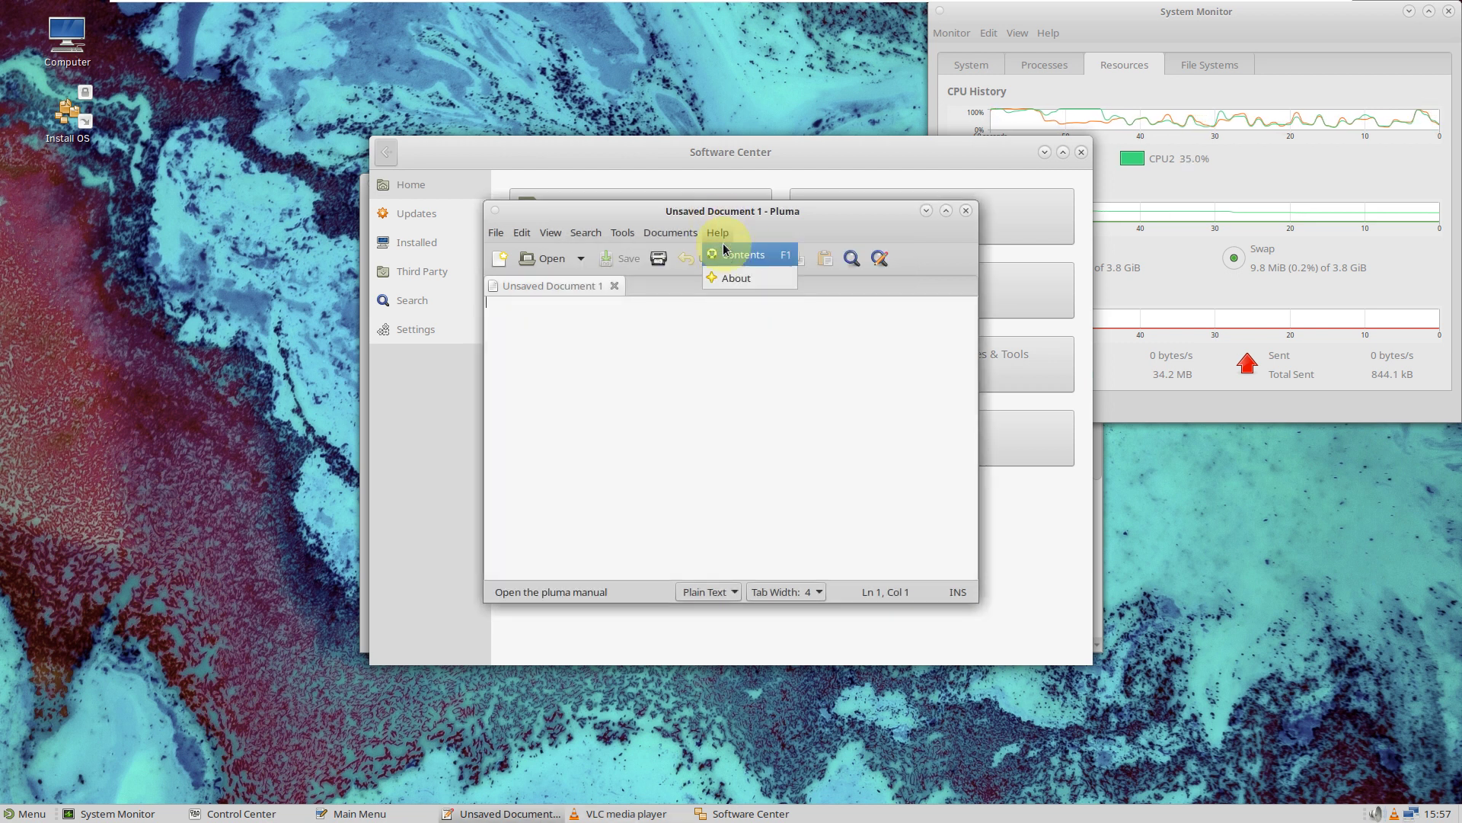
pyautogui.click(723, 276)
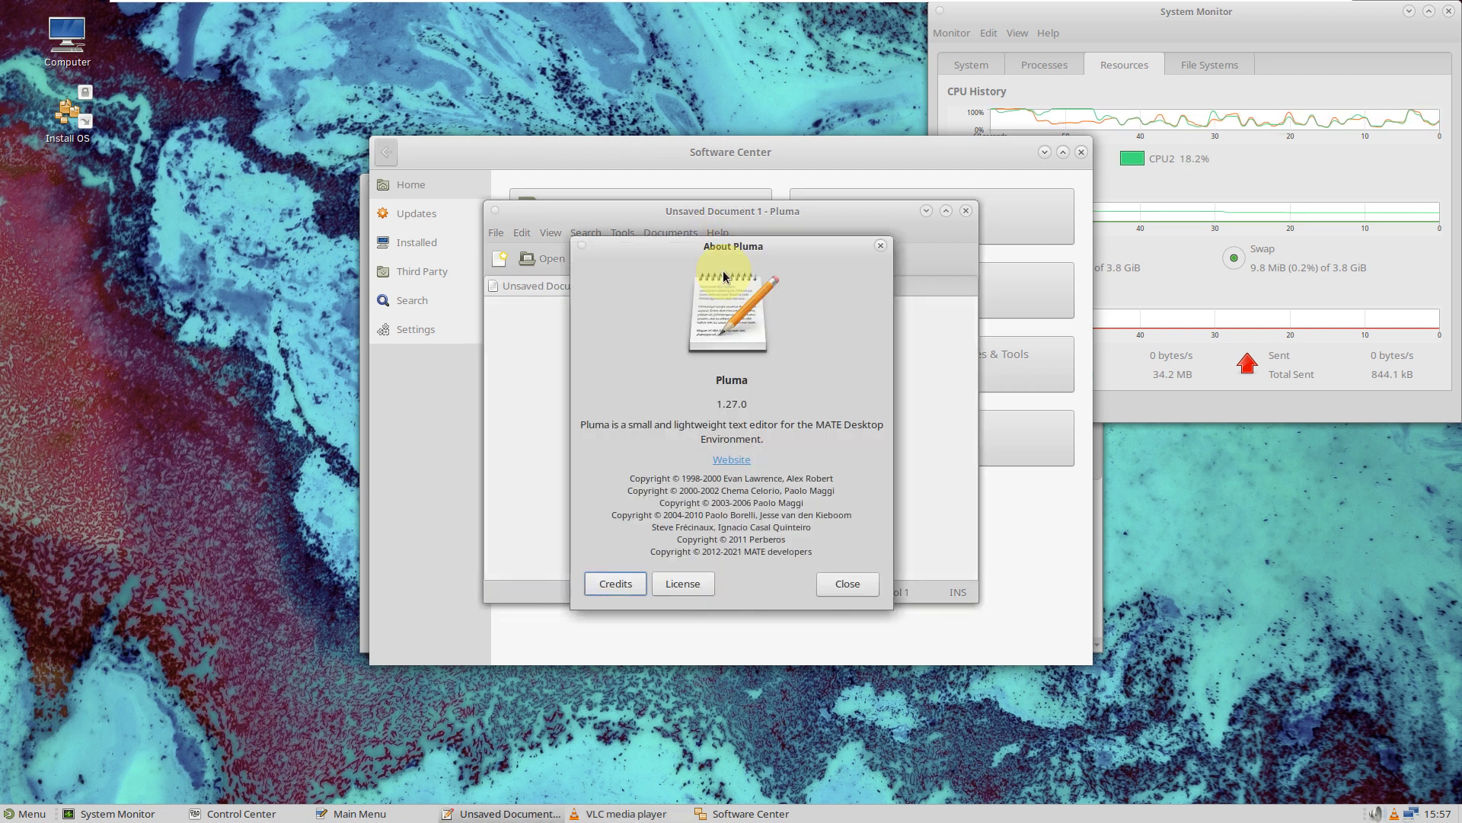
pyautogui.click(835, 584)
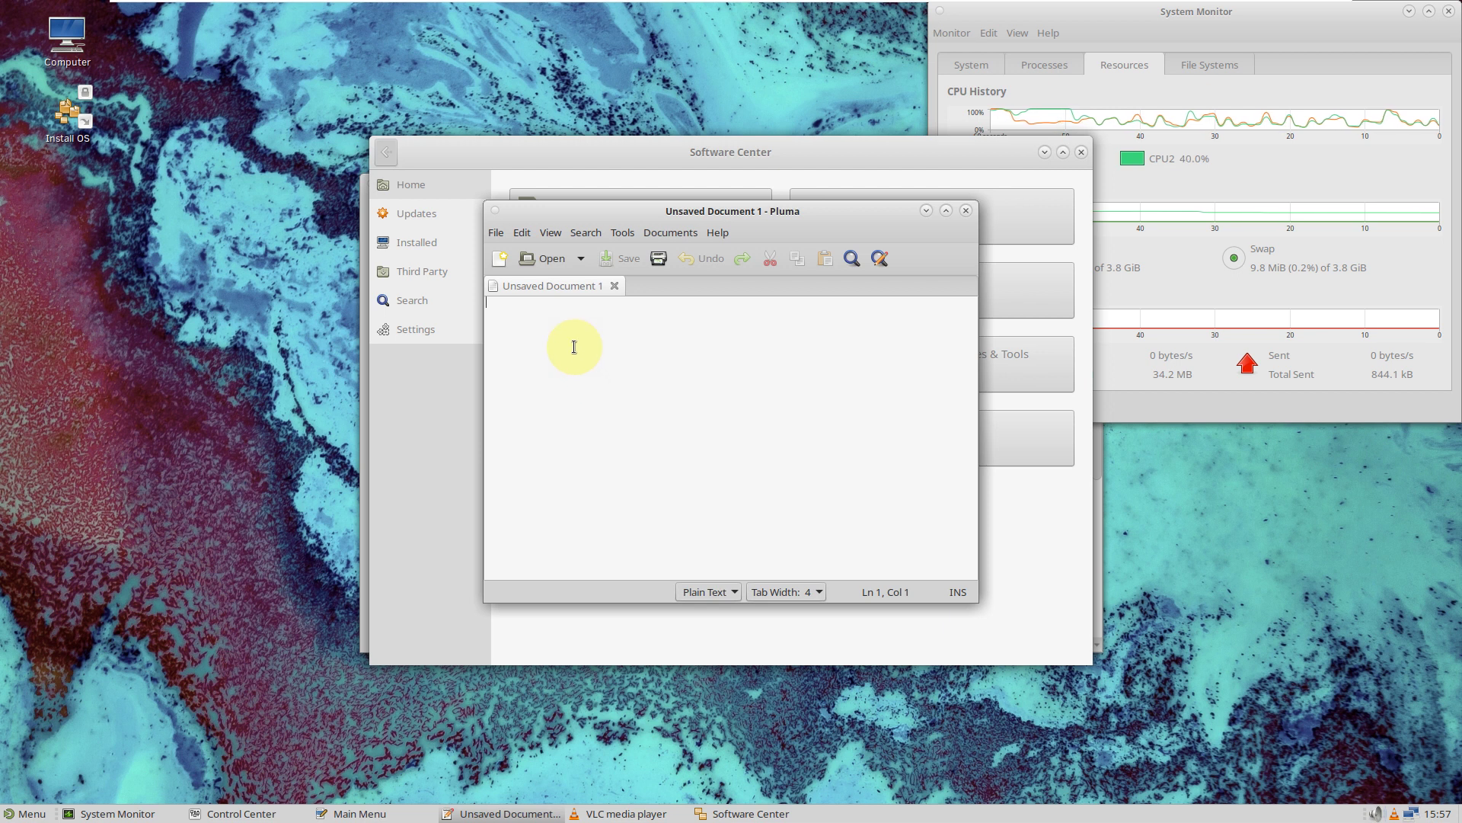
# Write "Youtube.com/9to5linux" and, two lines below, "Subscribe" in the blank document, and recheck Pluma's version information
pyautogui.write('Youtube.com/9to5linux')
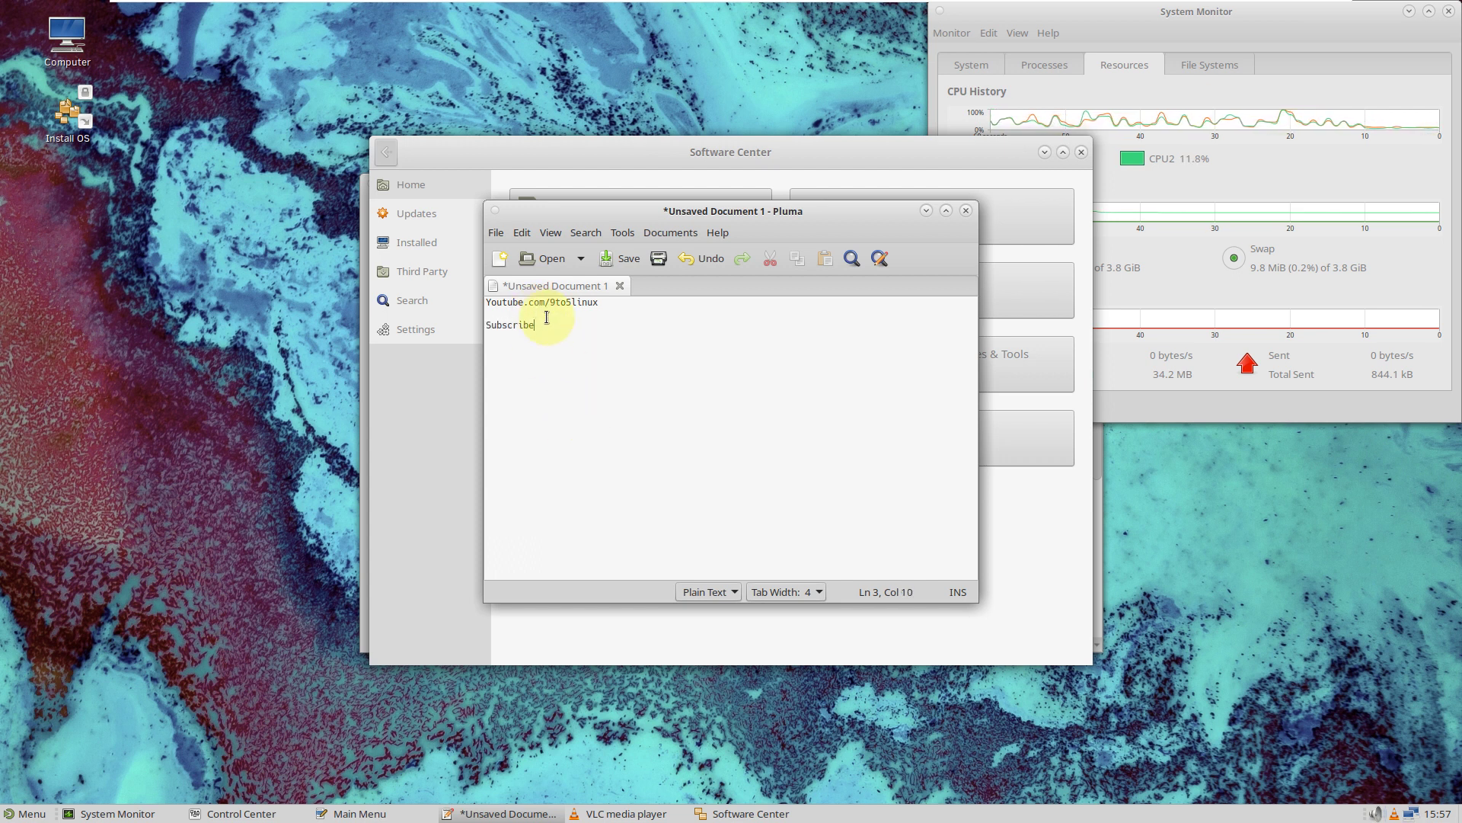
pyautogui.click(718, 233)
pyautogui.click(748, 276)
pyautogui.click(842, 581)
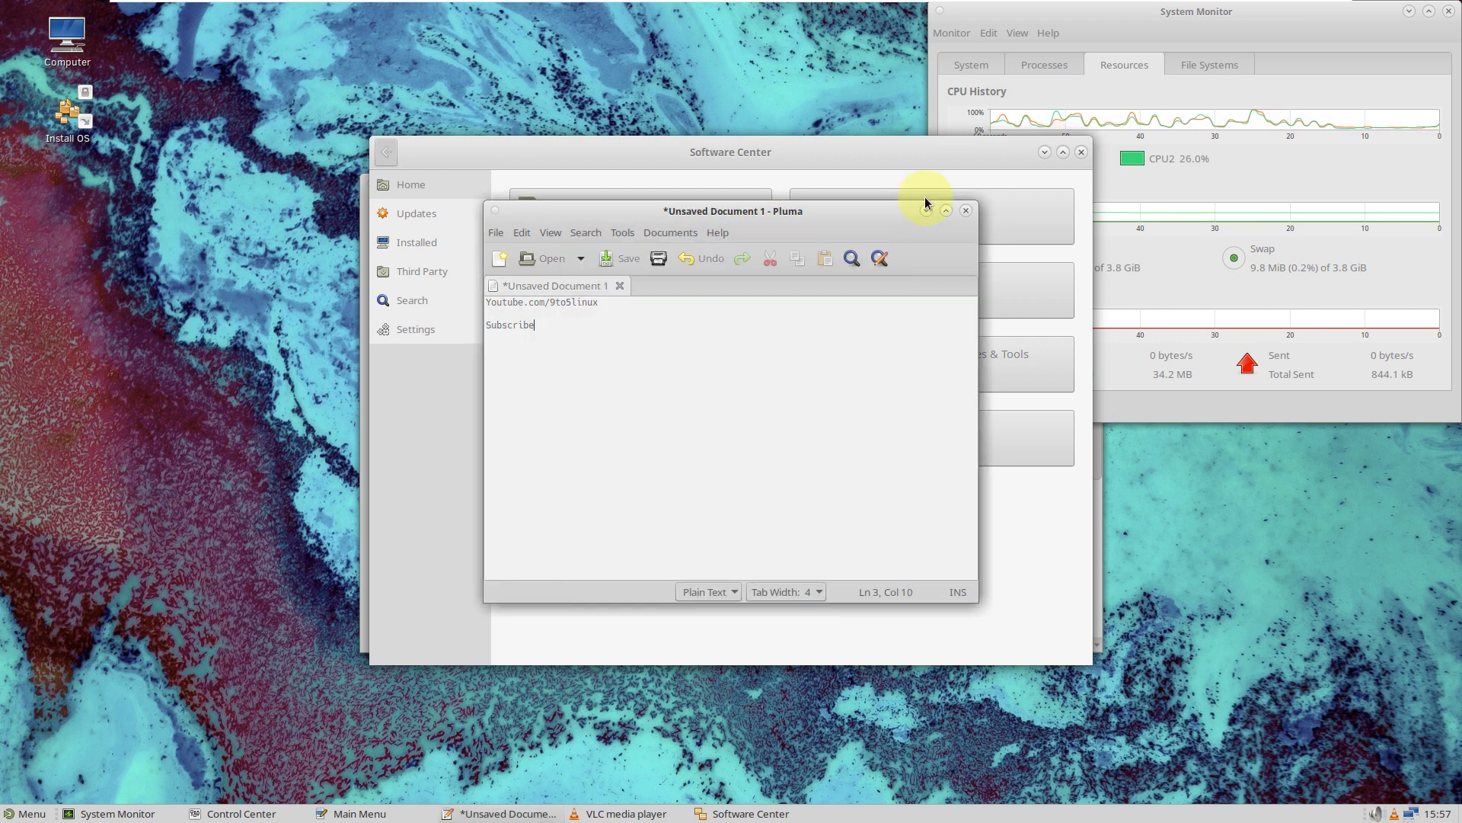
# Close Pluma without saving the unsaved document
pyautogui.click(965, 211)
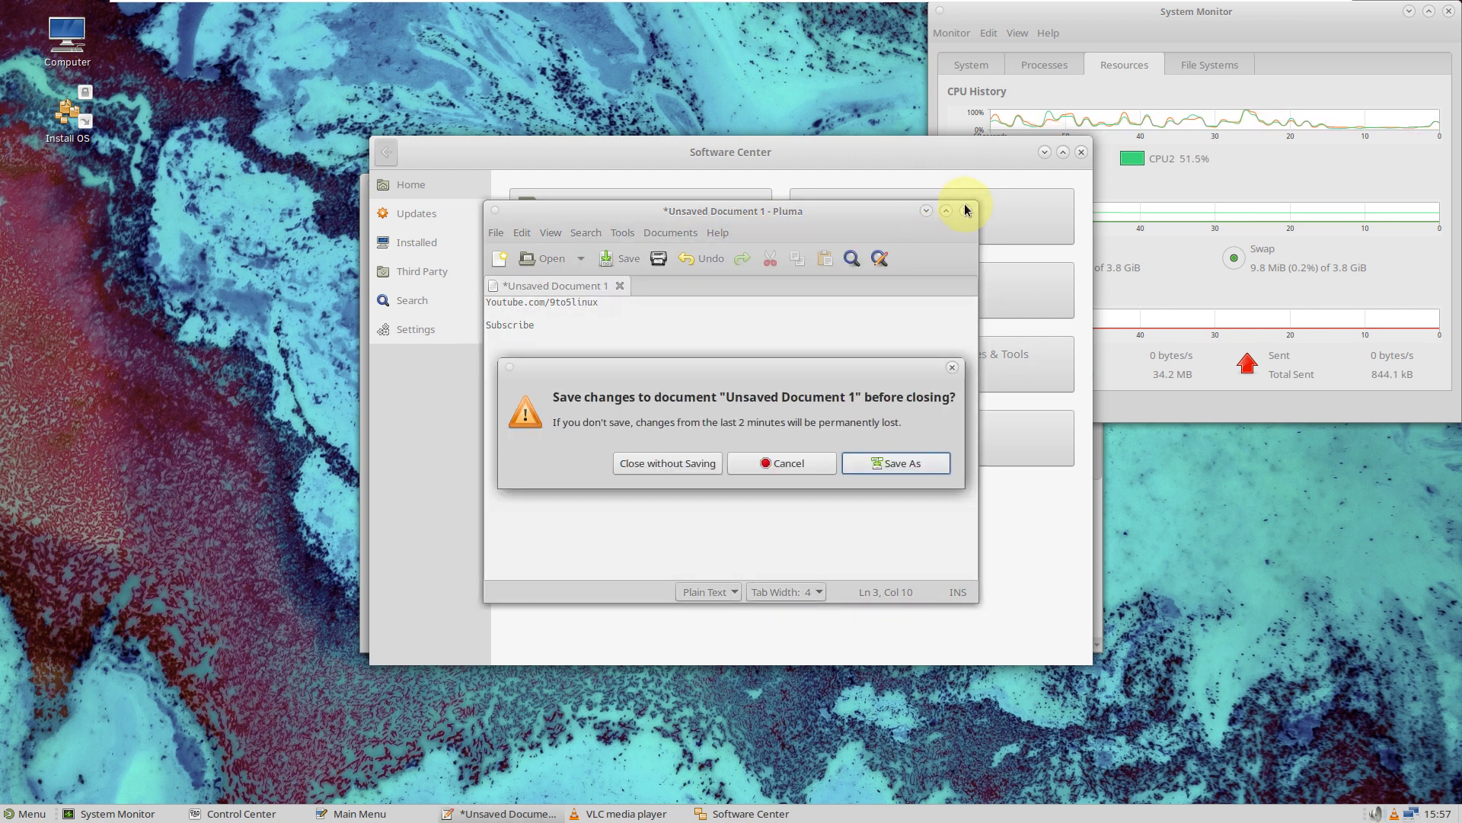
pyautogui.click(686, 465)
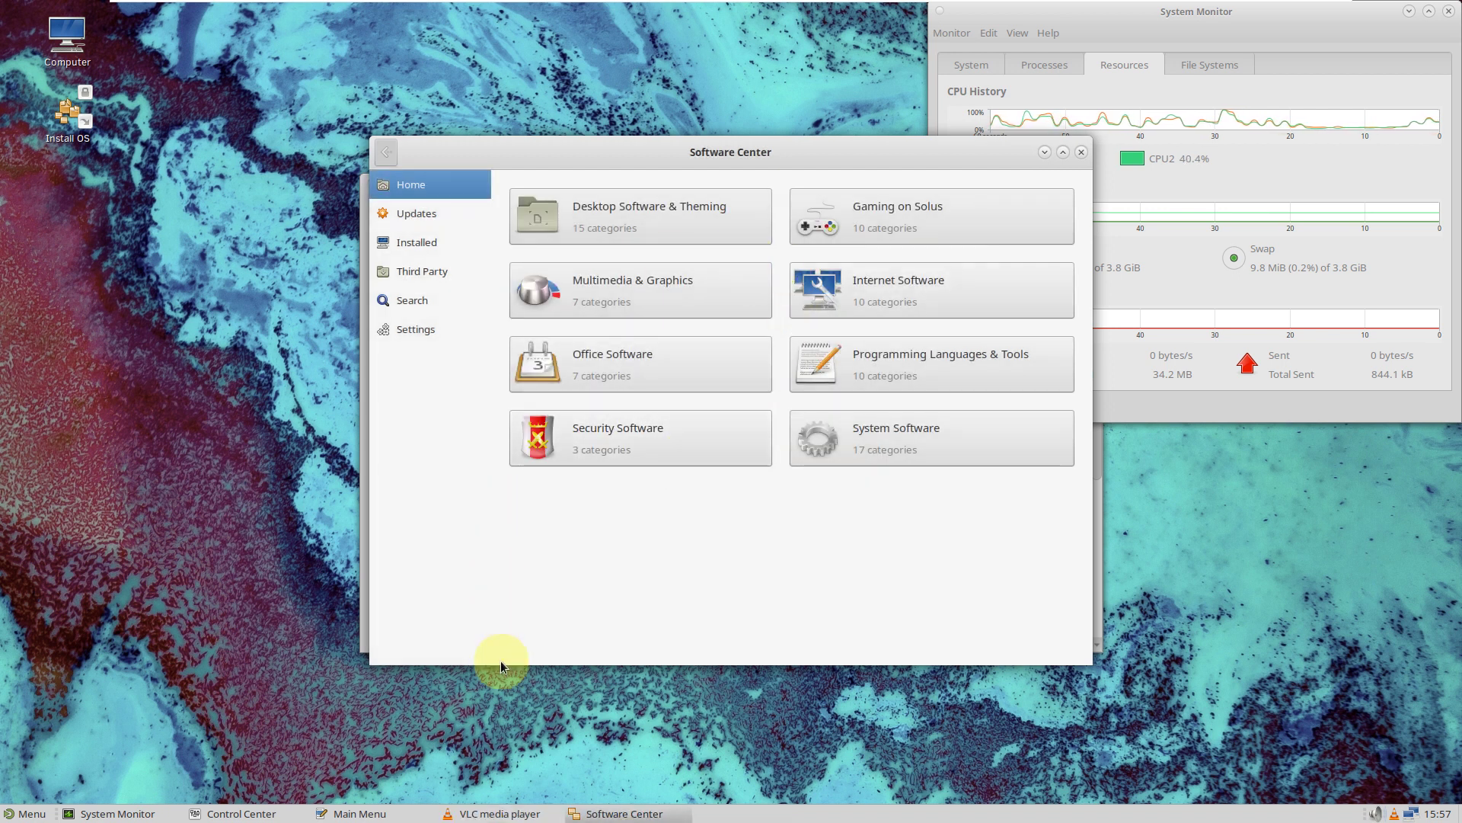
# View VLC media player's version information, and close the player
pyautogui.click(518, 807)
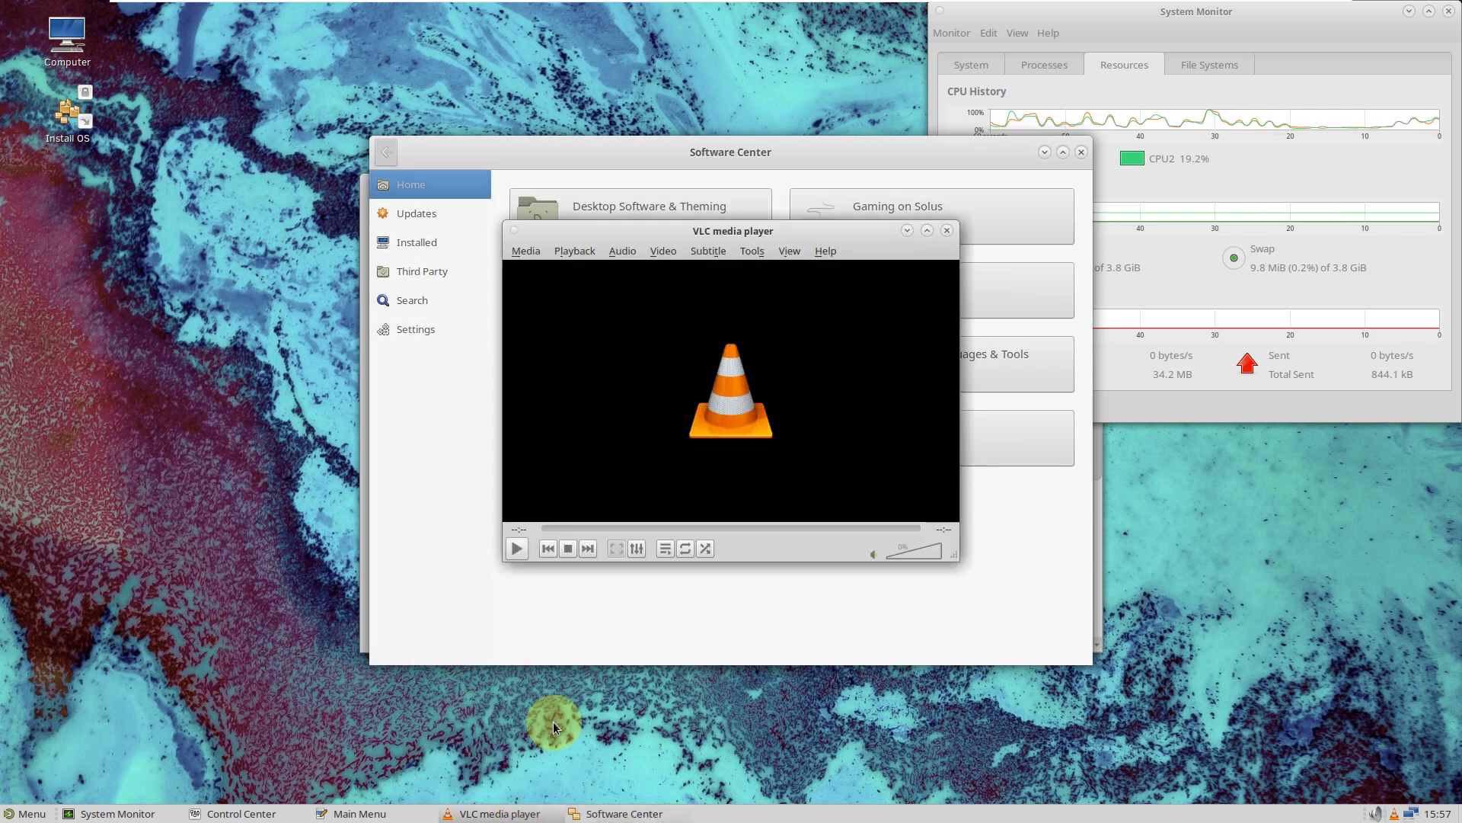
pyautogui.click(825, 256)
pyautogui.click(824, 290)
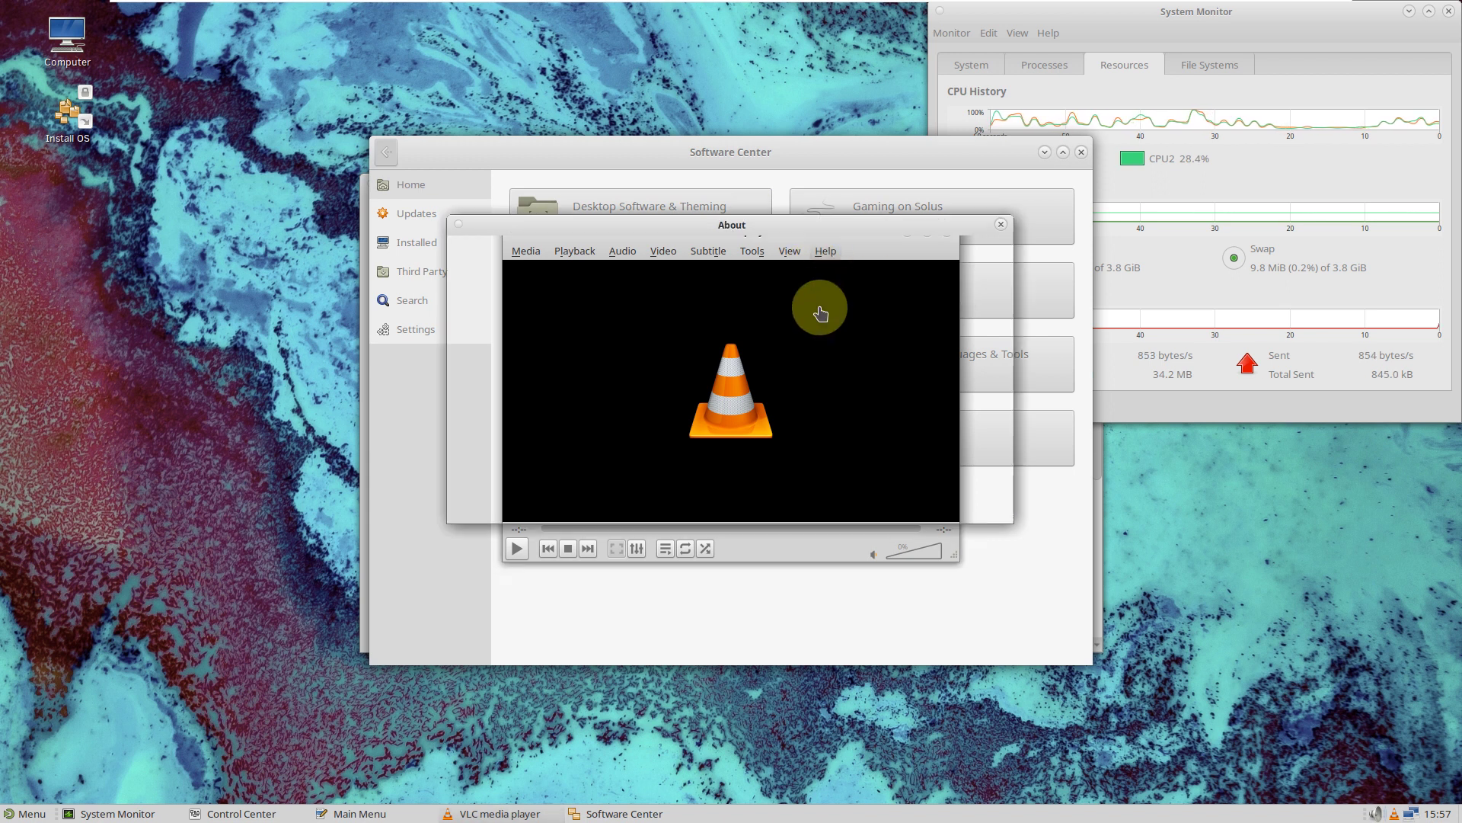
pyautogui.click(1000, 225)
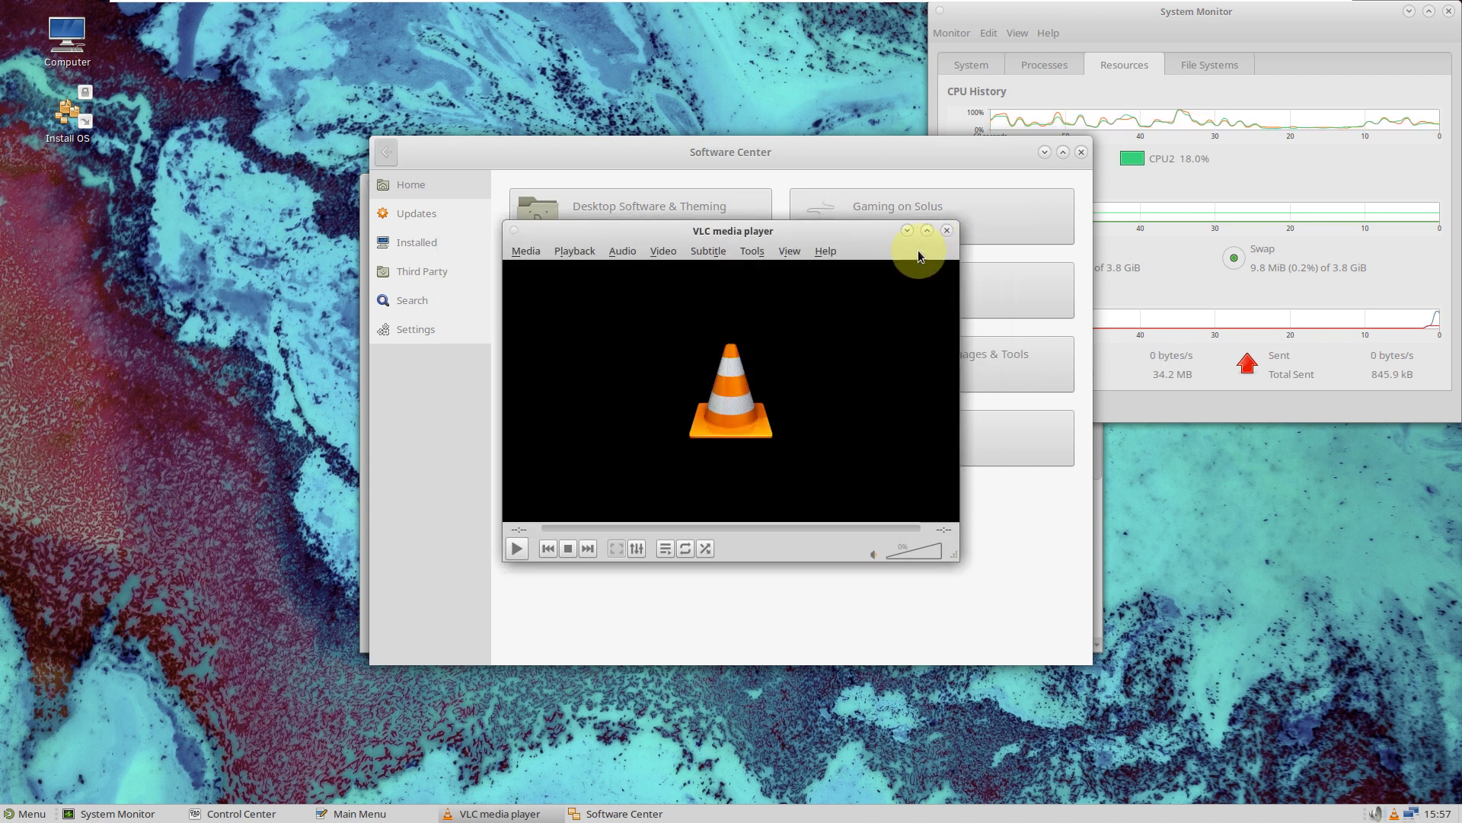
pyautogui.click(948, 230)
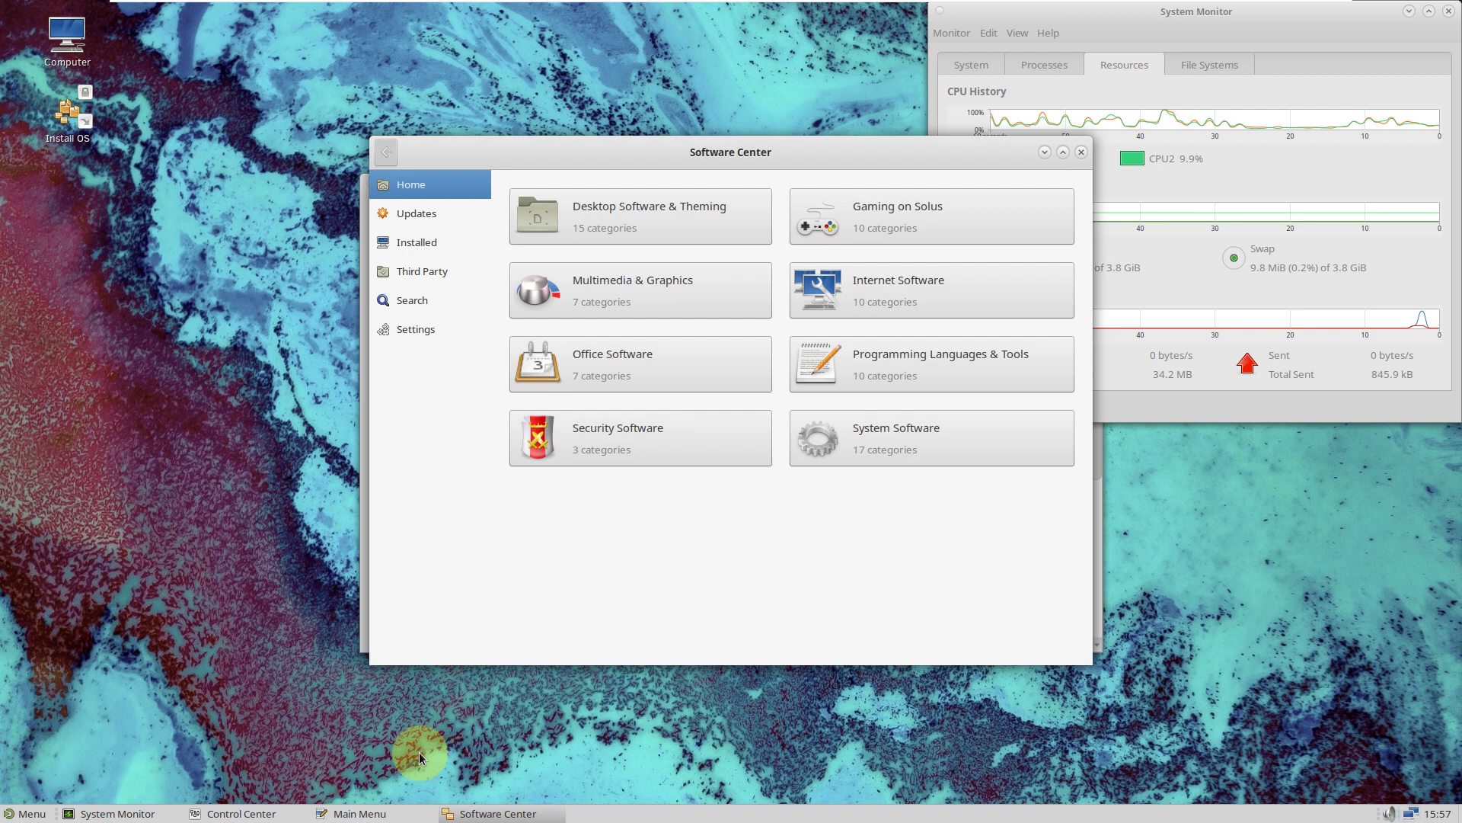
# Maximize the Main Menu editor and review the items in each Applications category from Accessories to Universal Access
pyautogui.click(389, 813)
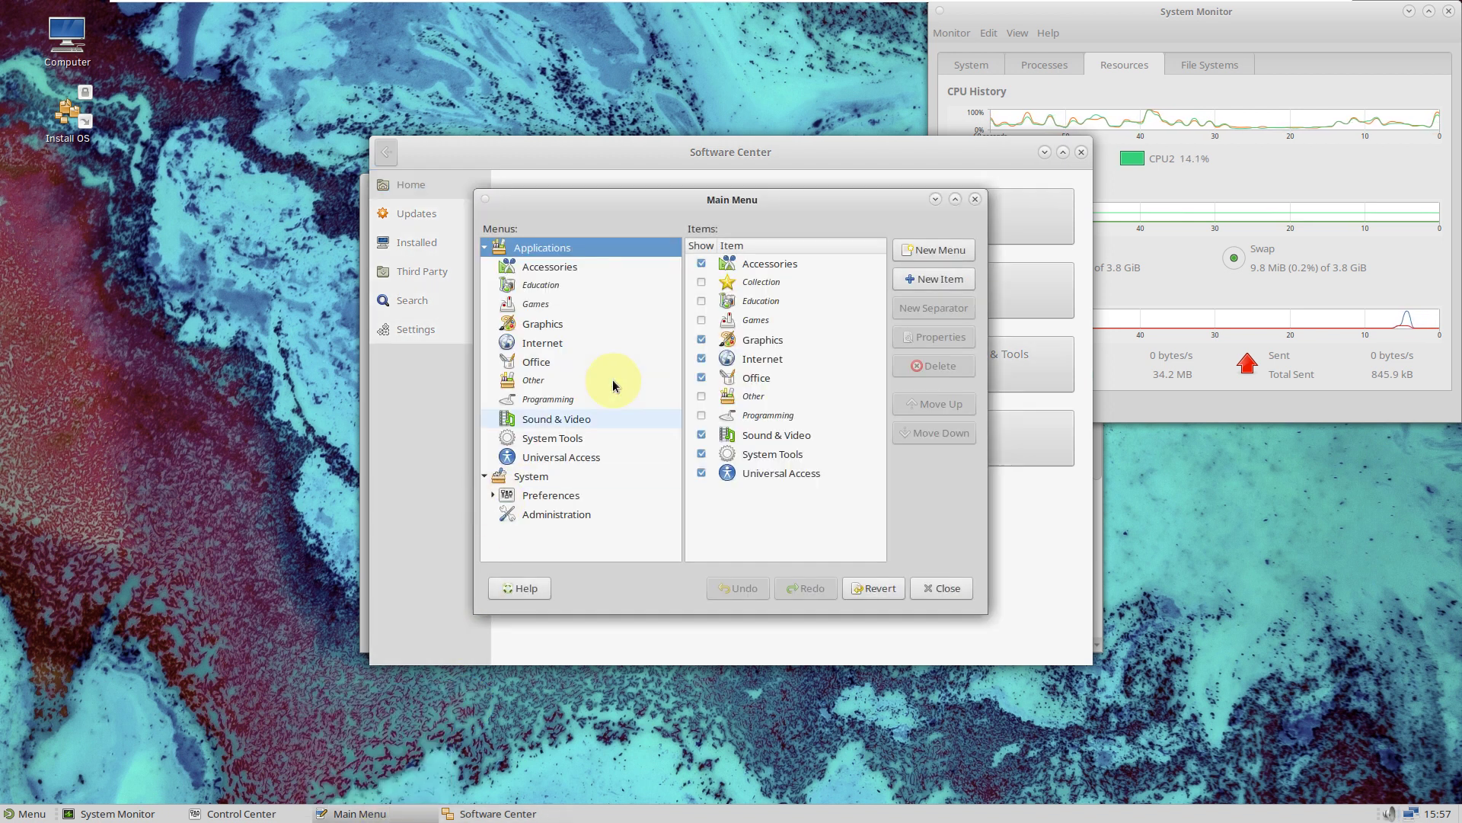
pyautogui.click(956, 200)
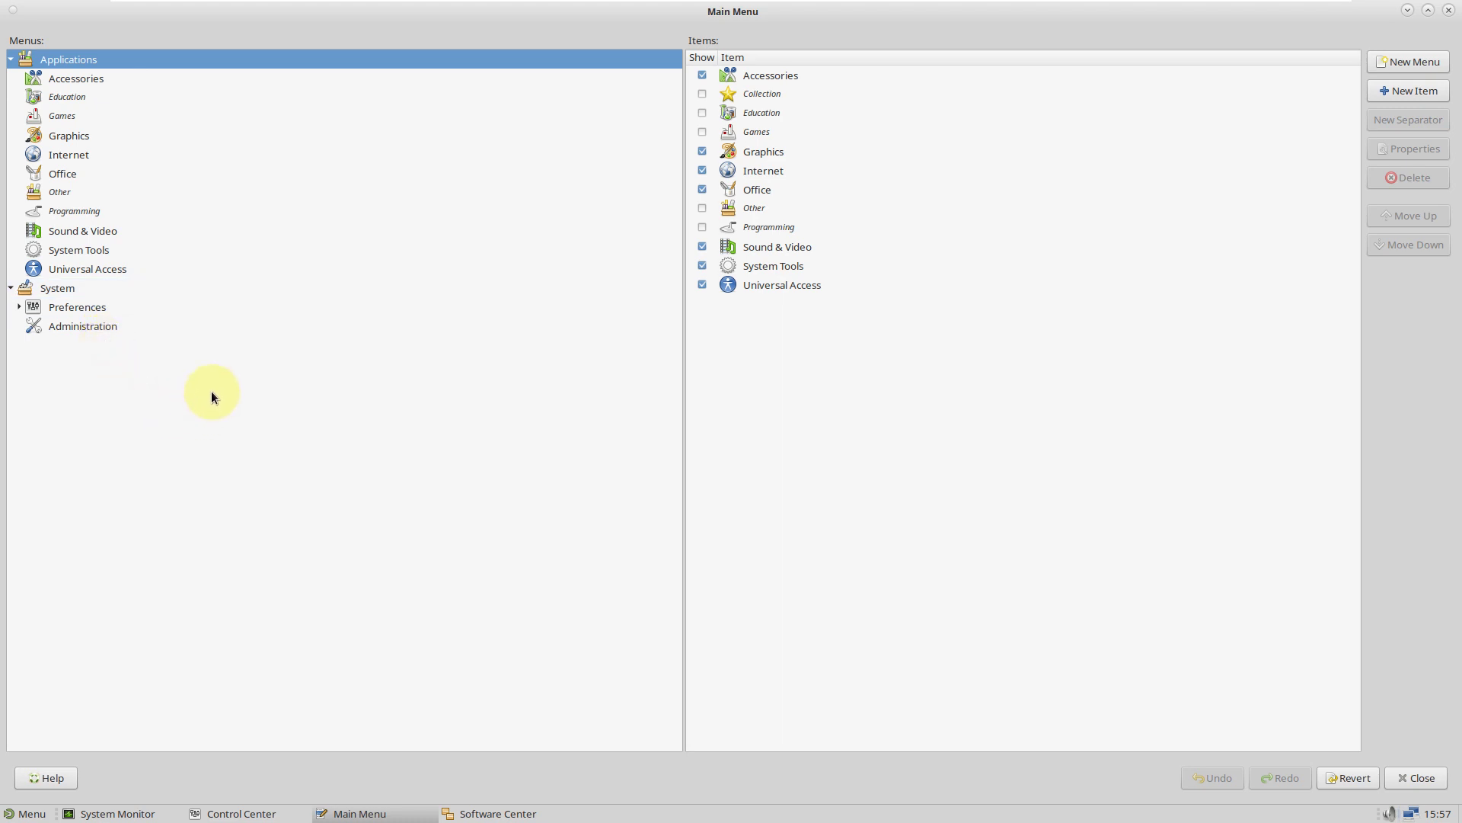
pyautogui.click(87, 77)
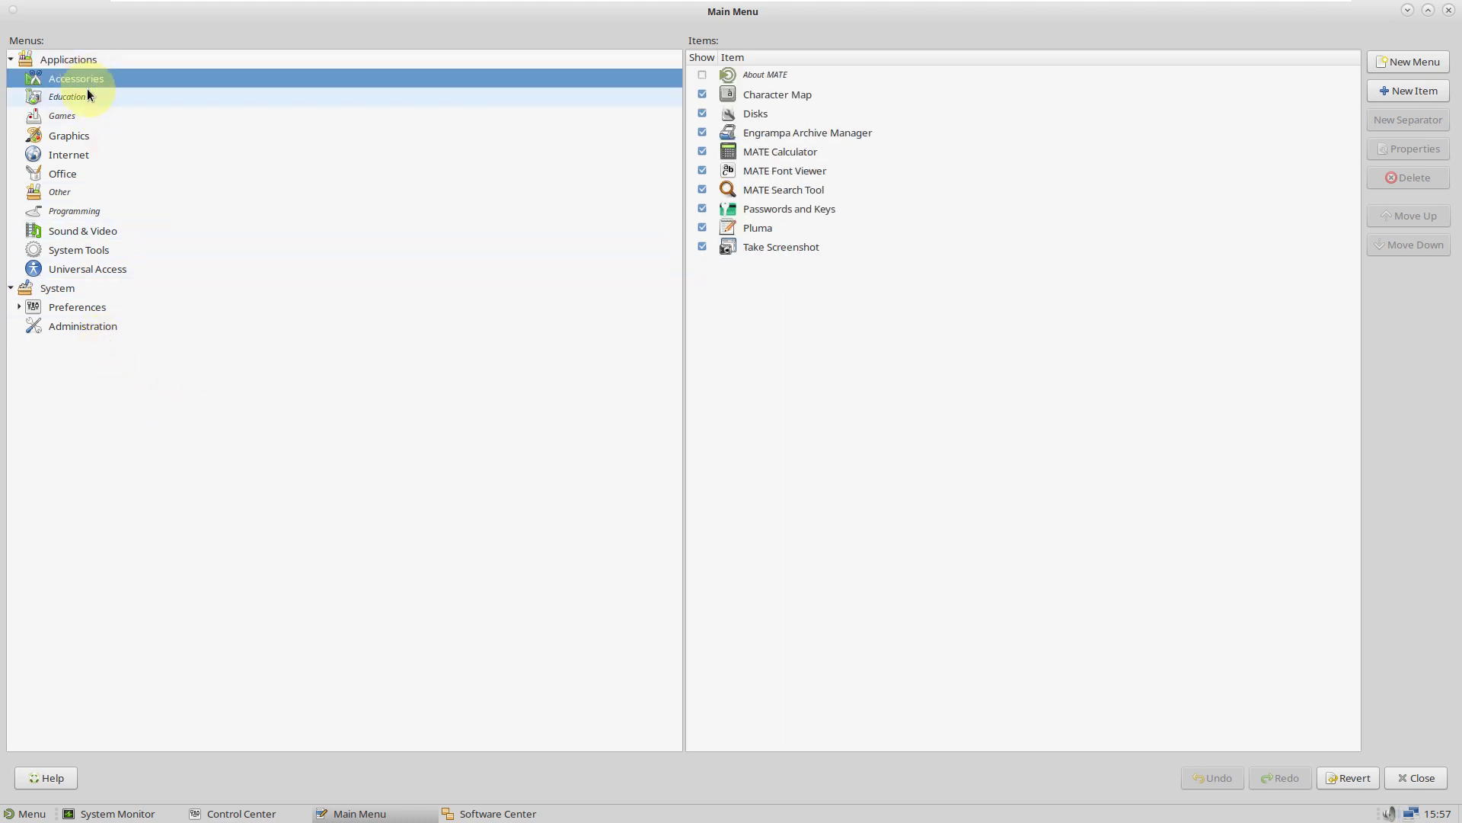
pyautogui.click(85, 97)
pyautogui.click(84, 116)
pyautogui.click(82, 135)
pyautogui.click(84, 154)
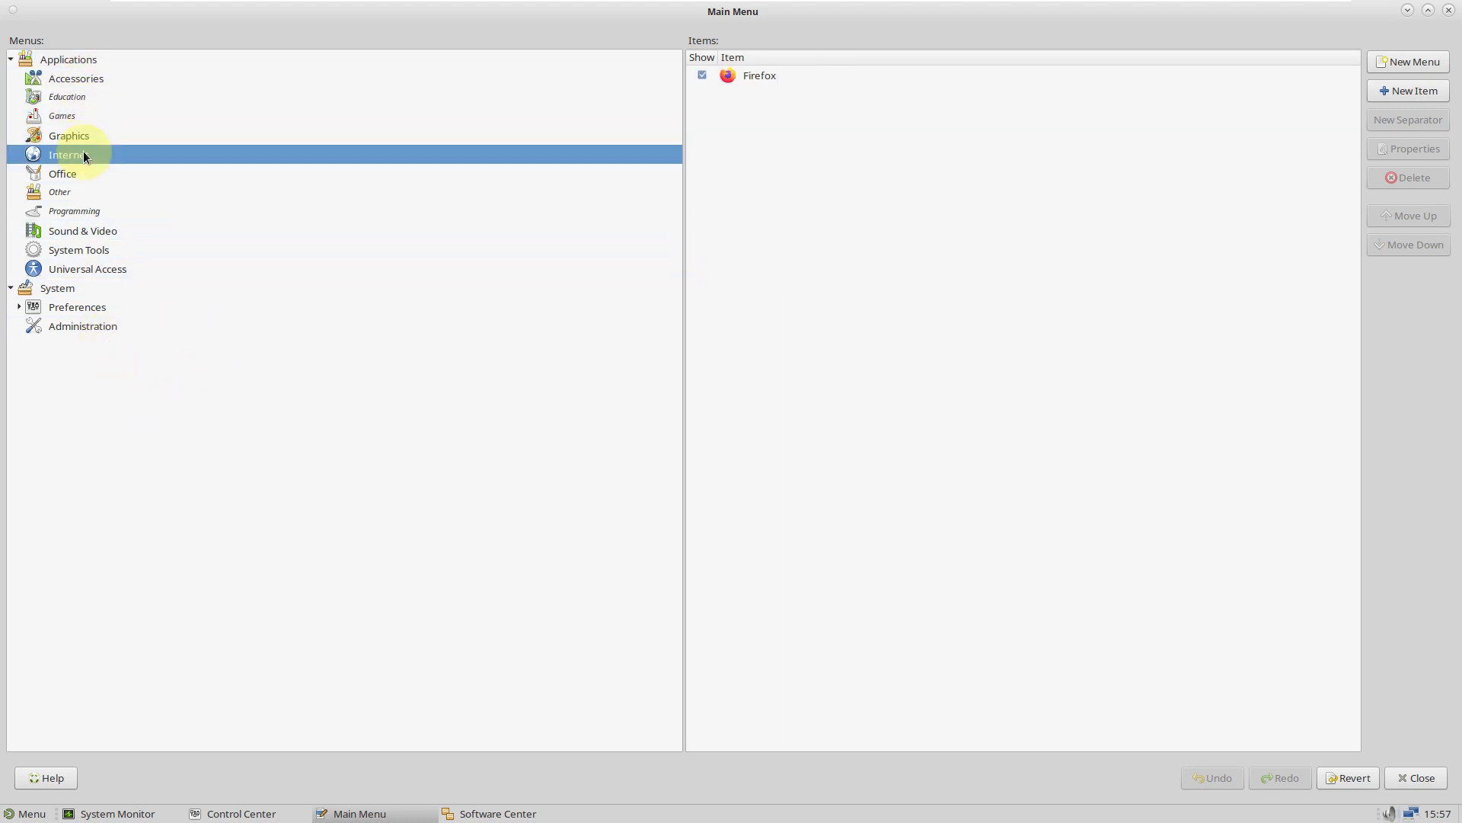
pyautogui.click(84, 179)
pyautogui.click(83, 193)
pyautogui.click(84, 212)
pyautogui.click(82, 234)
pyautogui.click(86, 254)
pyautogui.click(89, 274)
# Review the System, Preferences and Administration entries in the Main Menu editor, and close the editor
pyautogui.click(89, 292)
pyautogui.click(96, 311)
pyautogui.click(100, 326)
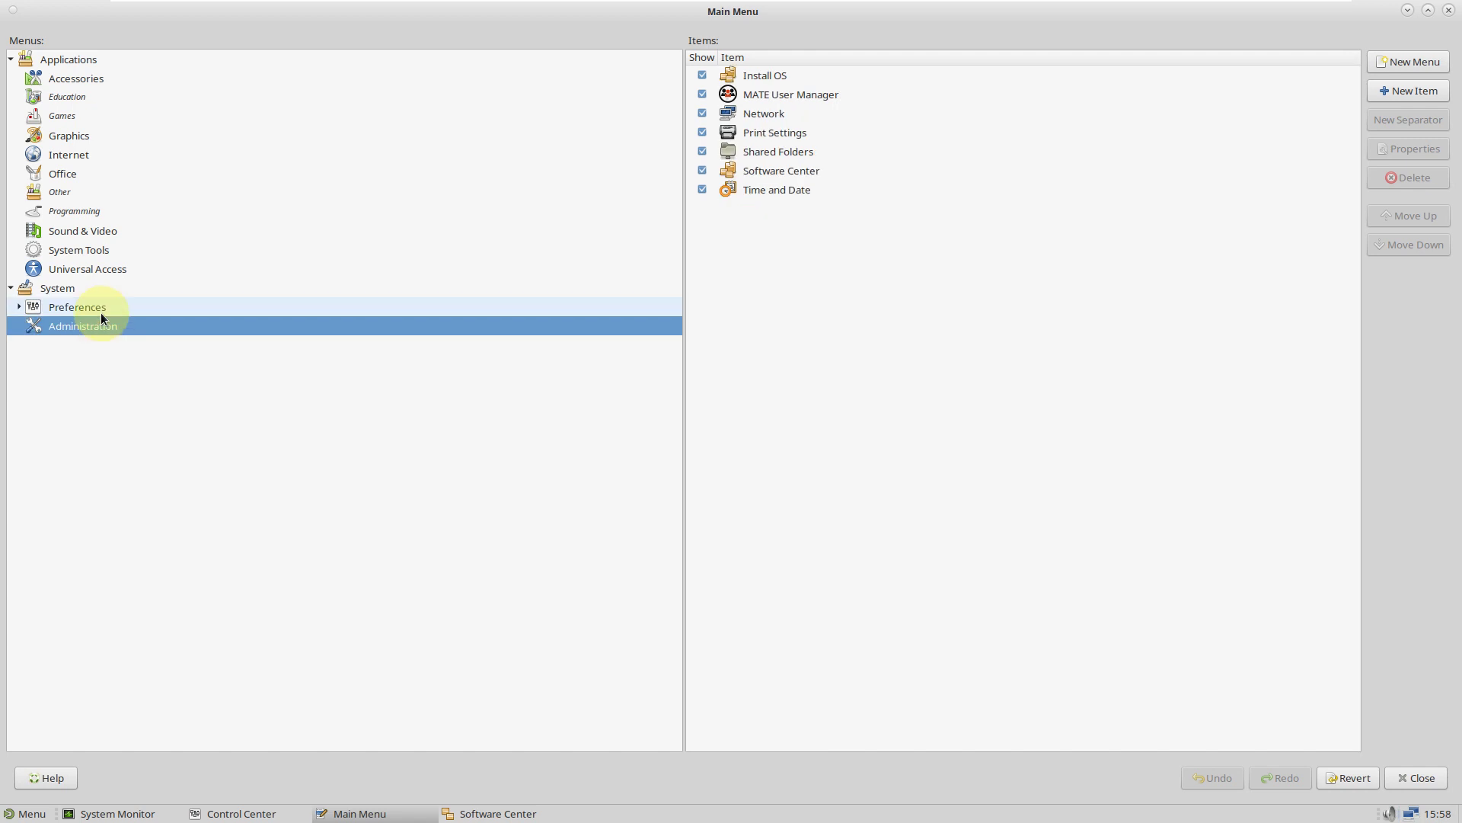
pyautogui.click(100, 313)
pyautogui.scroll(-2, 720, 460)
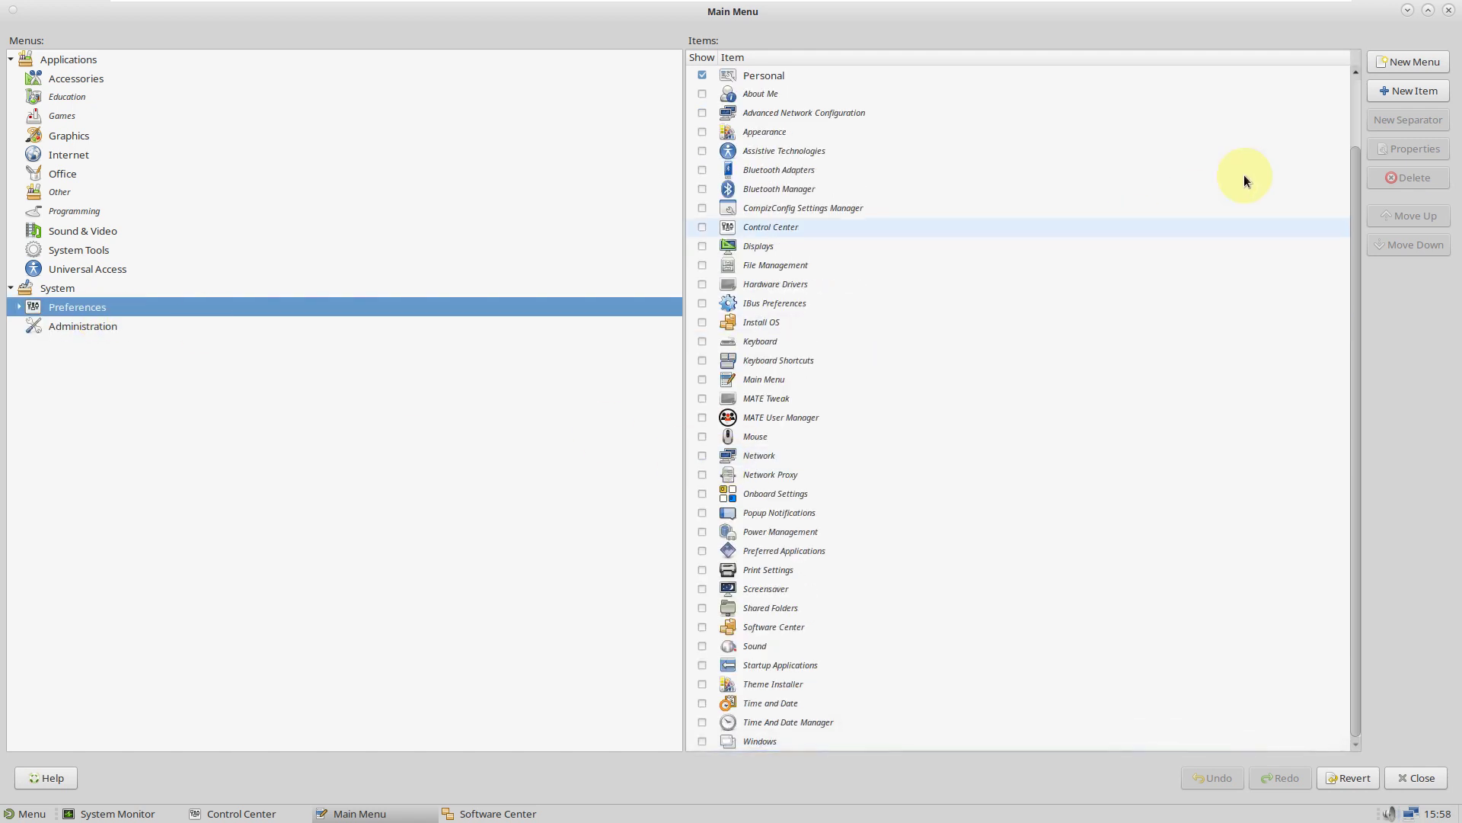
pyautogui.click(1448, 11)
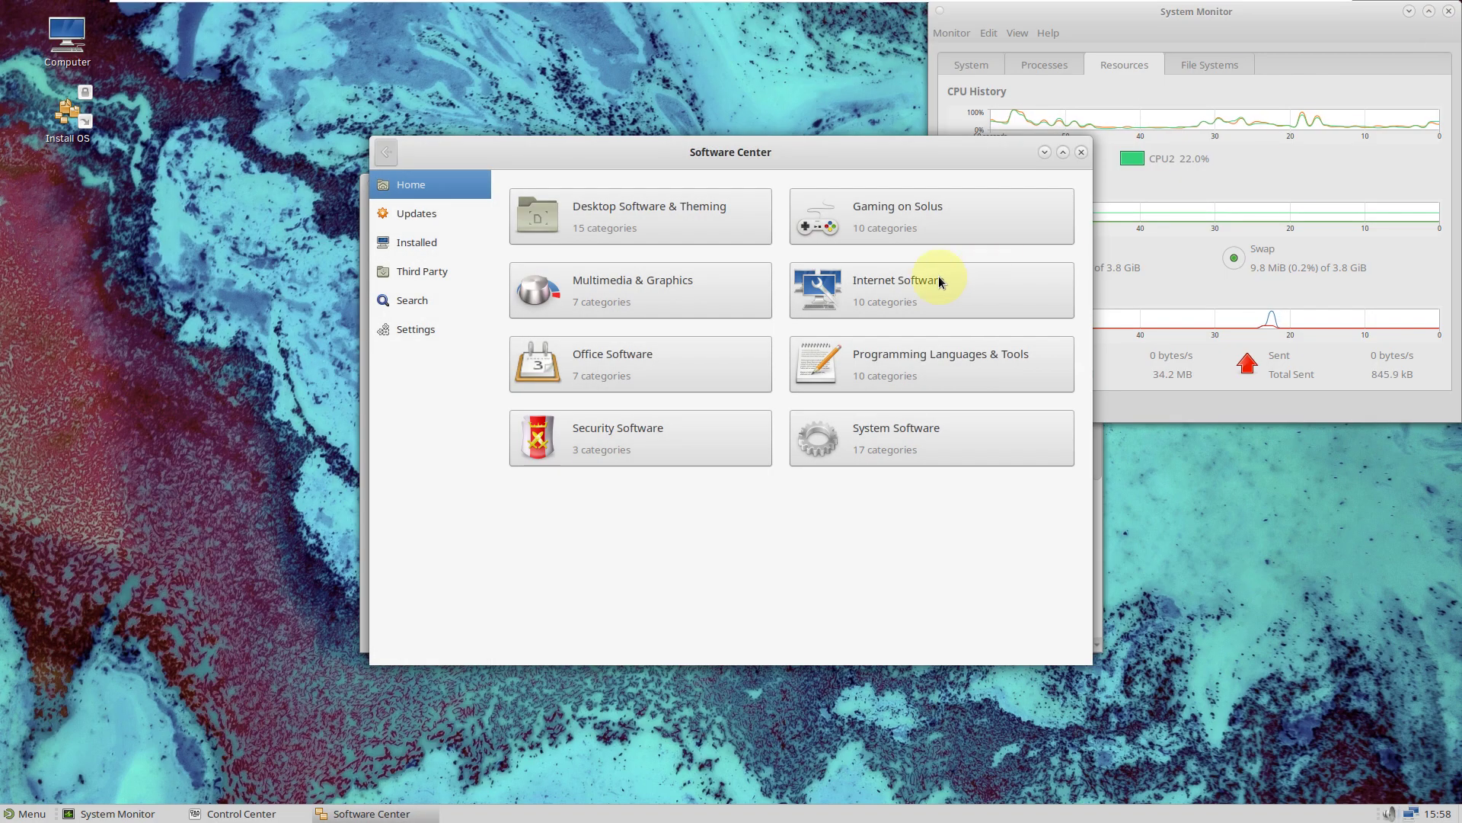
# Look through the Control Center's Hardware, Look and Feel and Other groups, and close the Control Center
pyautogui.click(257, 813)
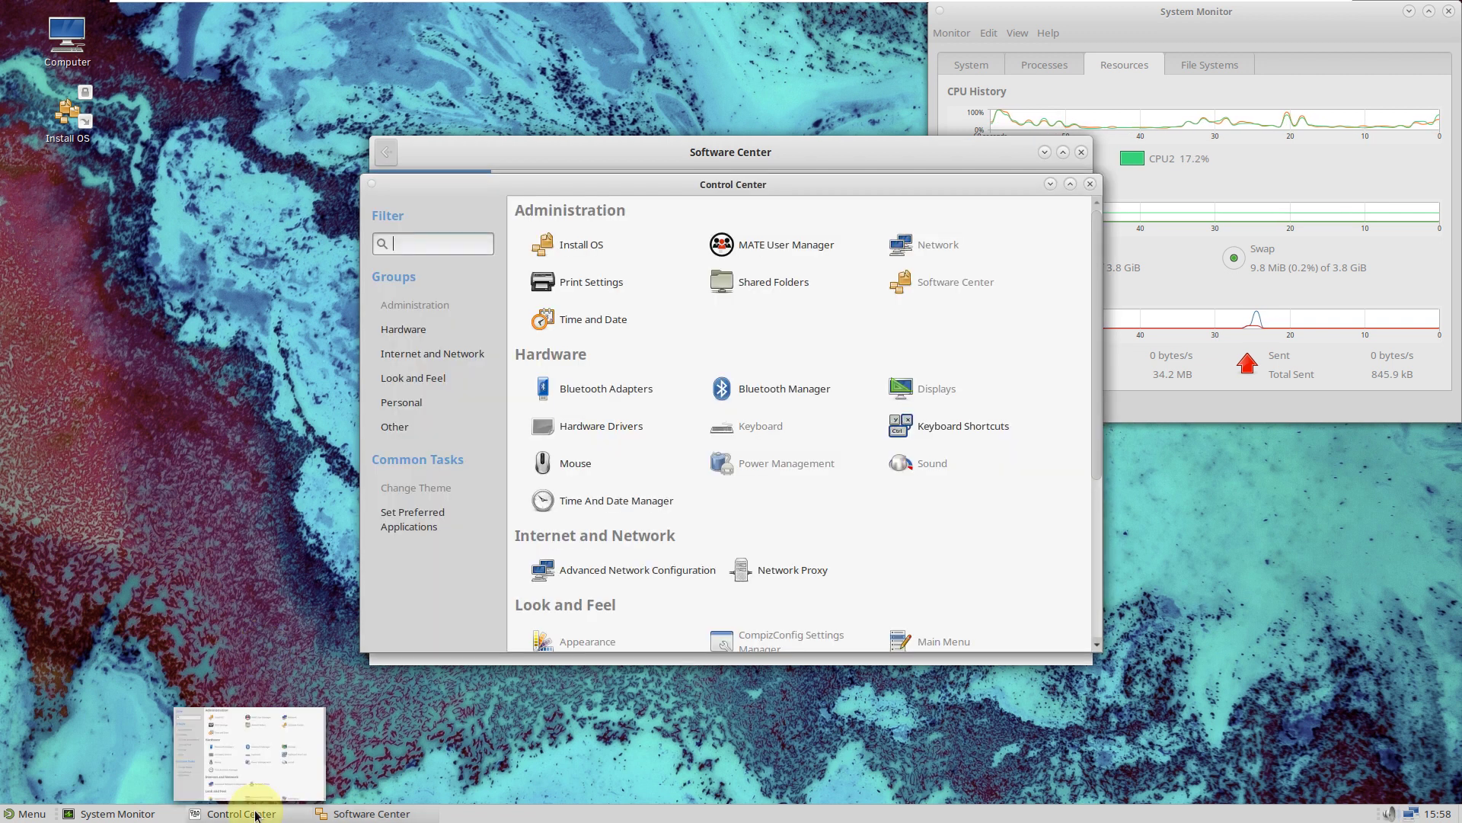
pyautogui.click(424, 328)
pyautogui.click(438, 377)
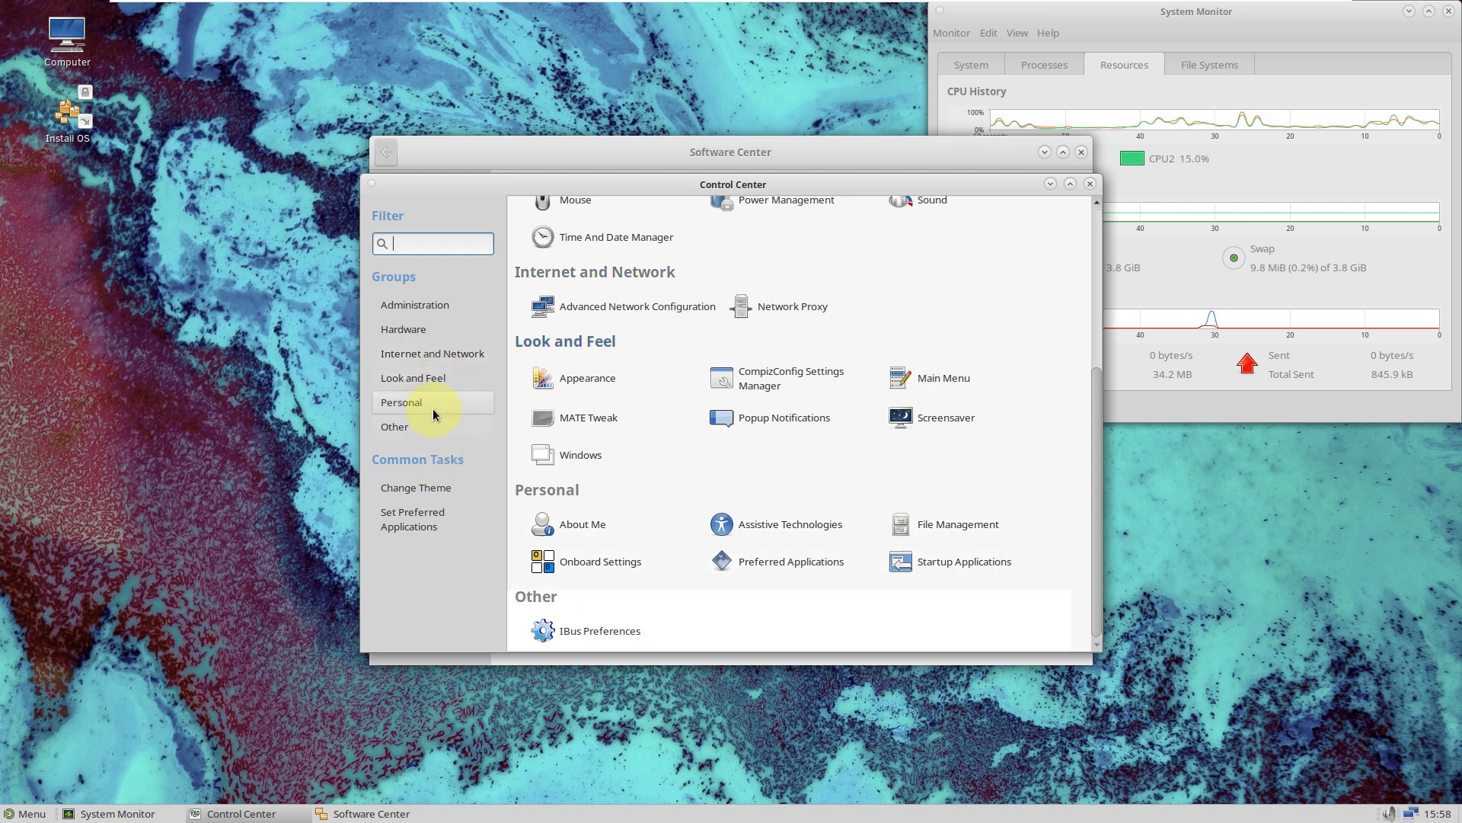
pyautogui.click(419, 428)
pyautogui.click(431, 518)
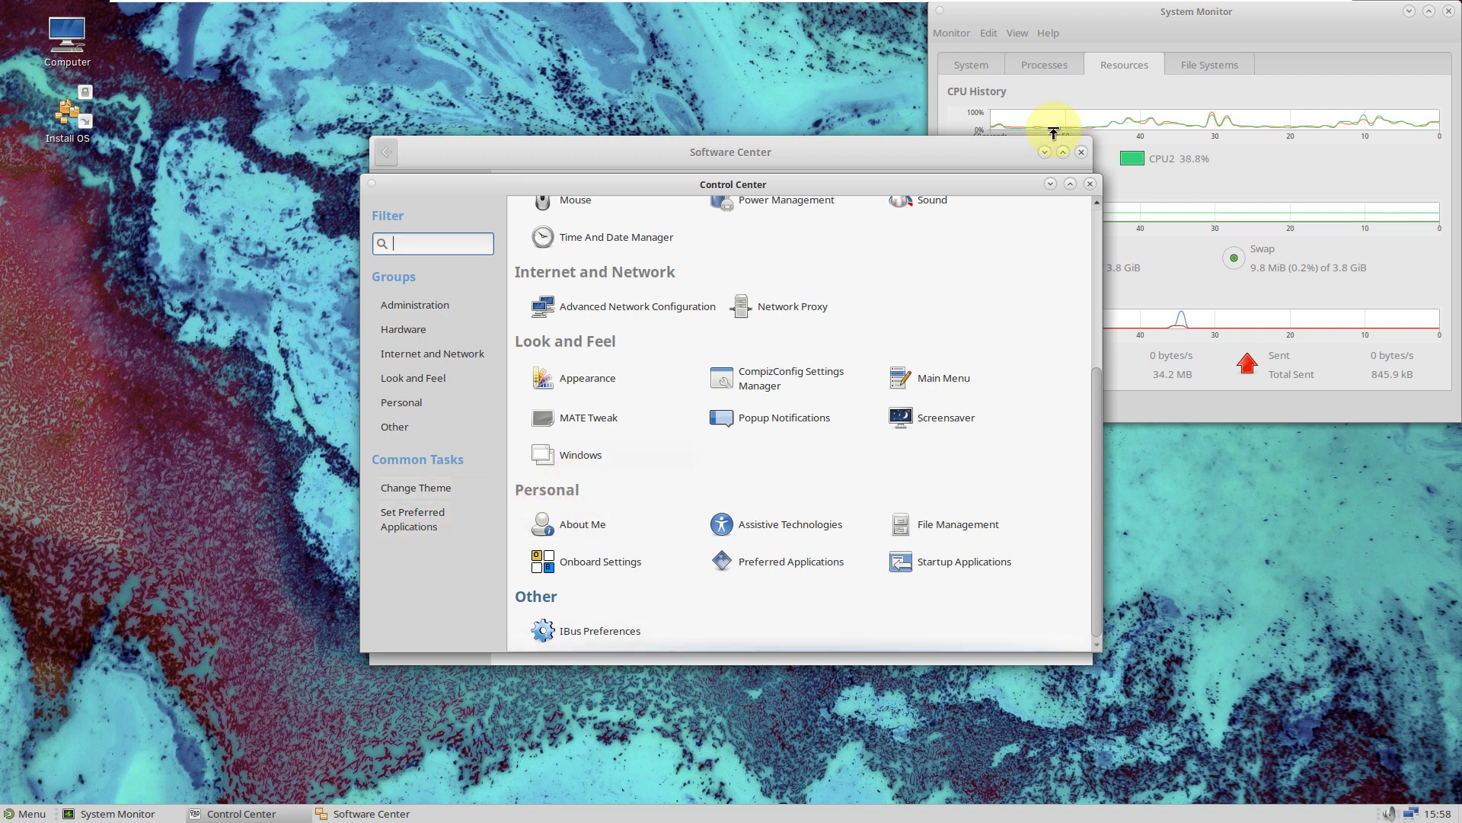
pyautogui.click(1090, 185)
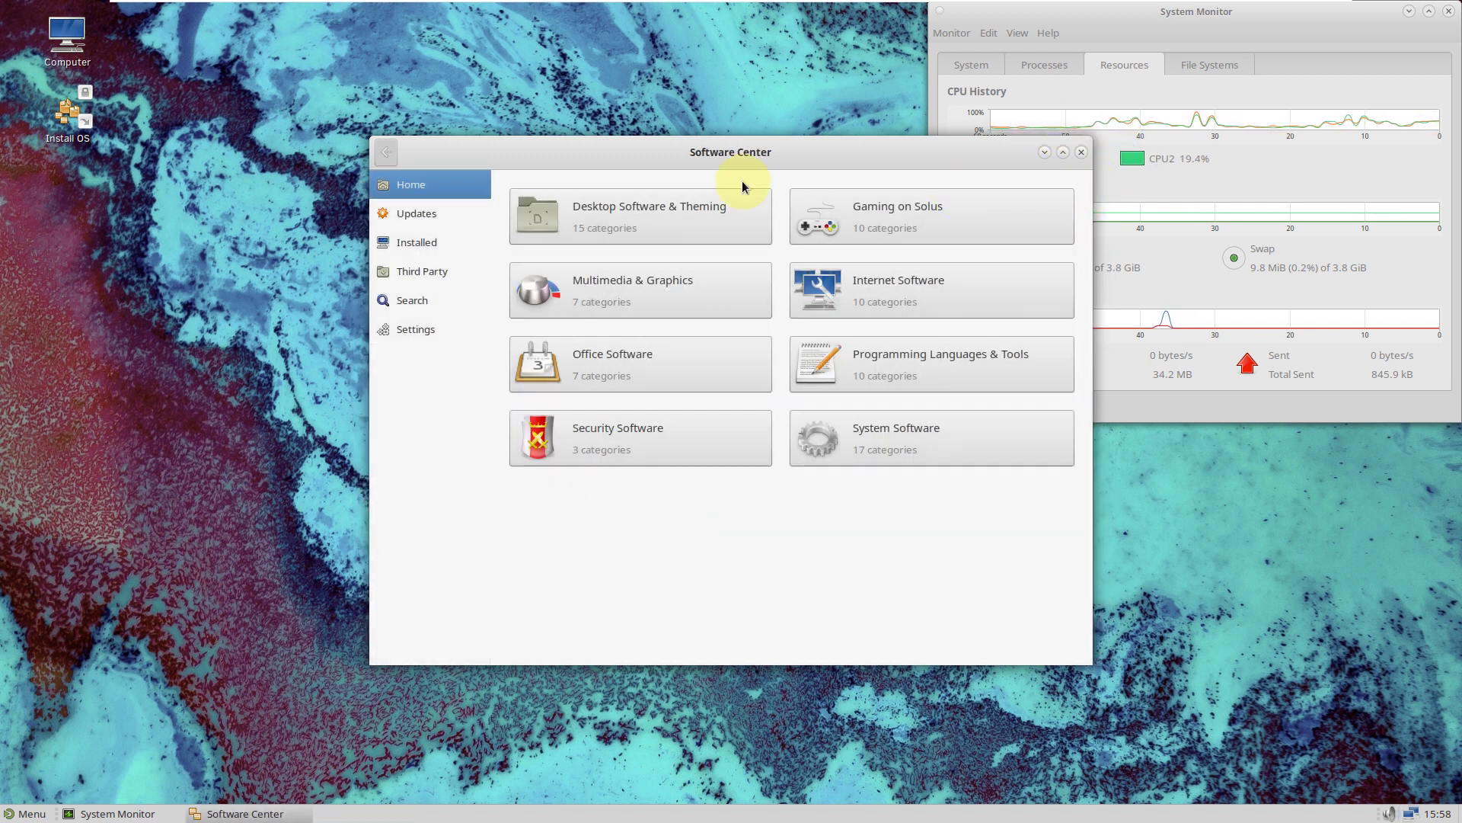
# View the Software Center's update status and browse the installed packages to the end of the list
pyautogui.click(433, 217)
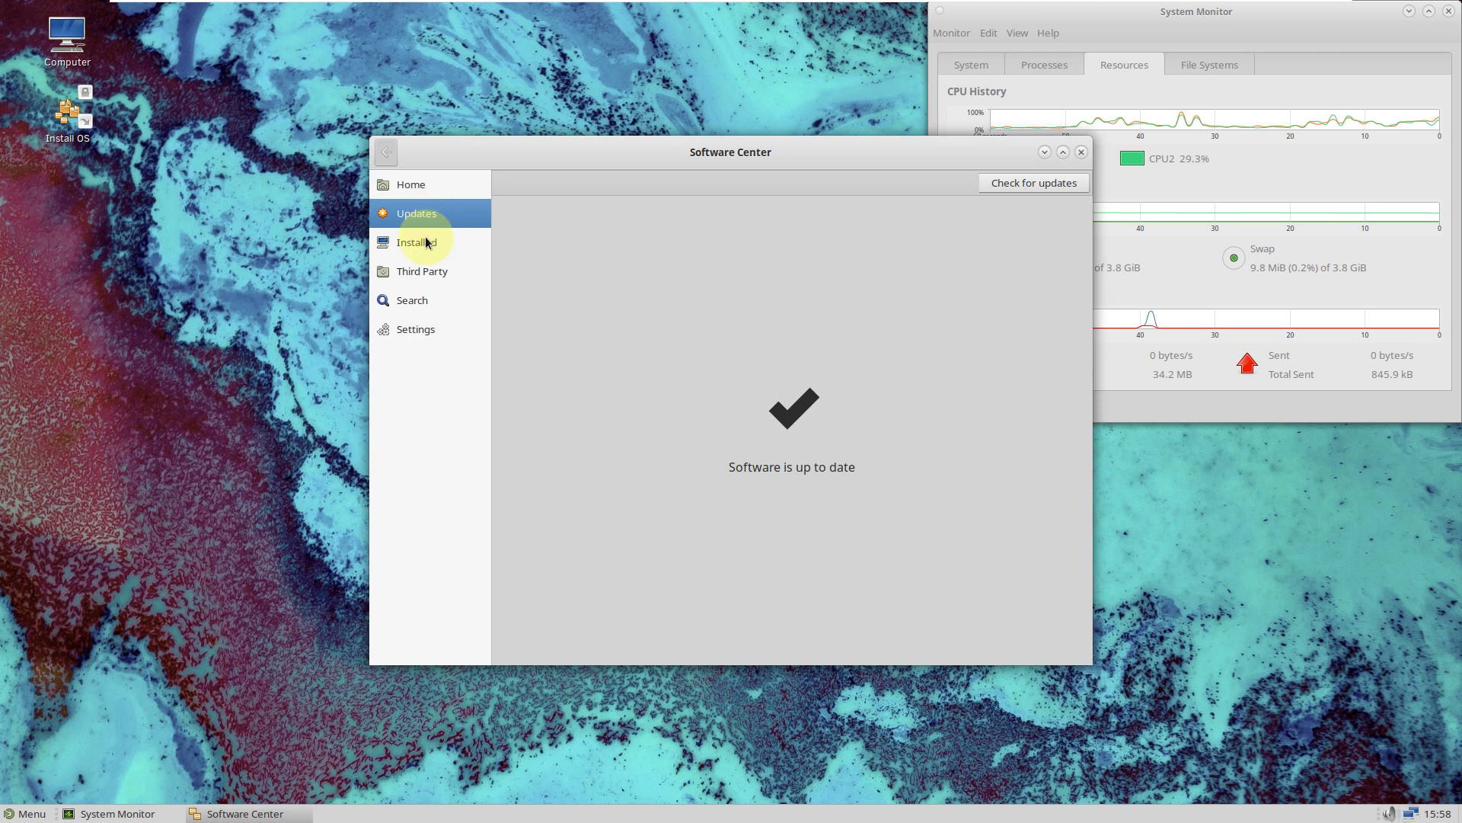
pyautogui.click(426, 242)
pyautogui.moveTo(1087, 205); pyautogui.dragTo(1089, 647)
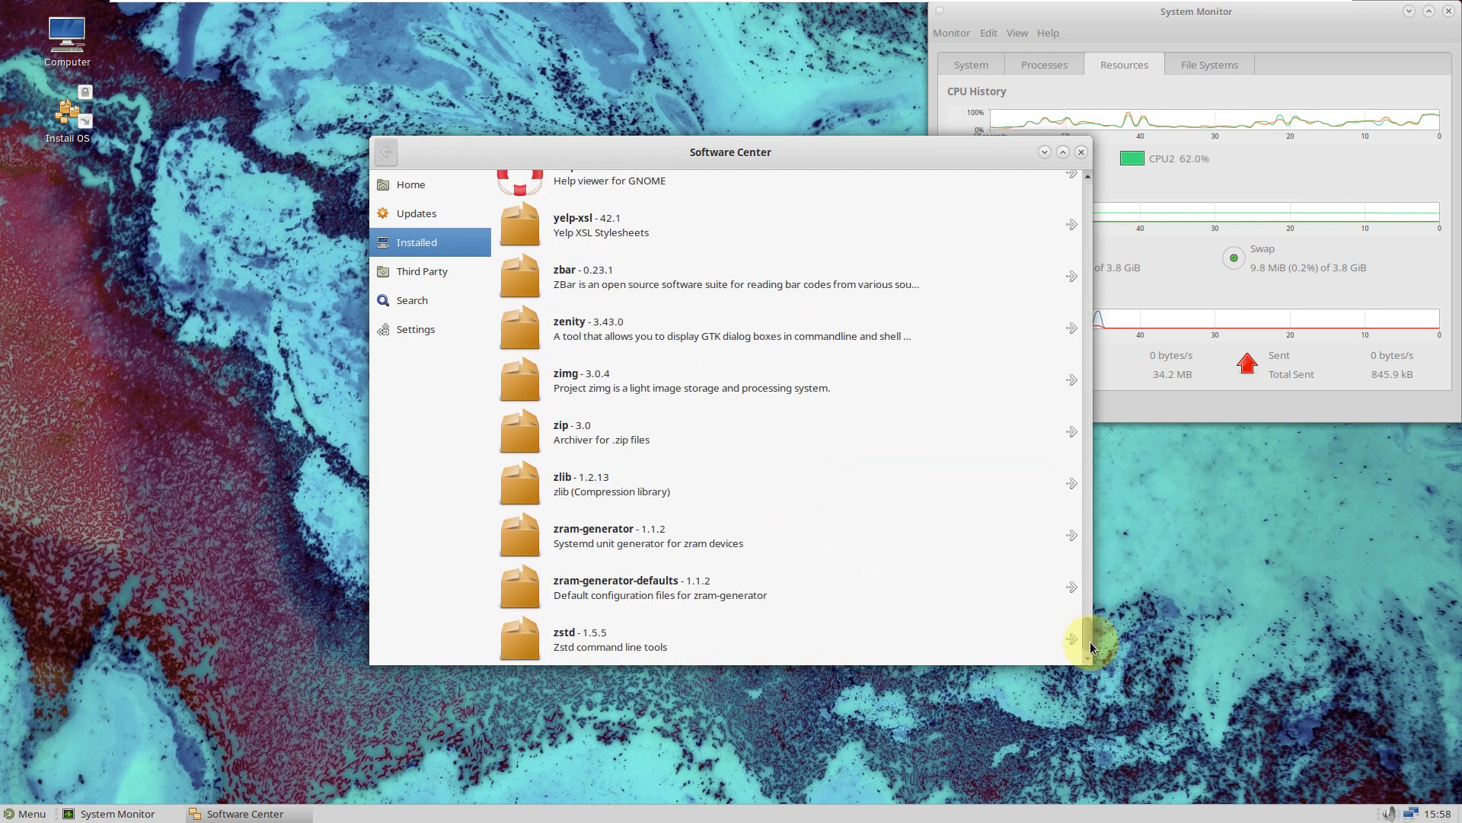
# Browse the Software Center's third-party applications, view its search and settings pages, and close it
pyautogui.click(396, 274)
pyautogui.moveTo(1088, 259); pyautogui.dragTo(1097, 571)
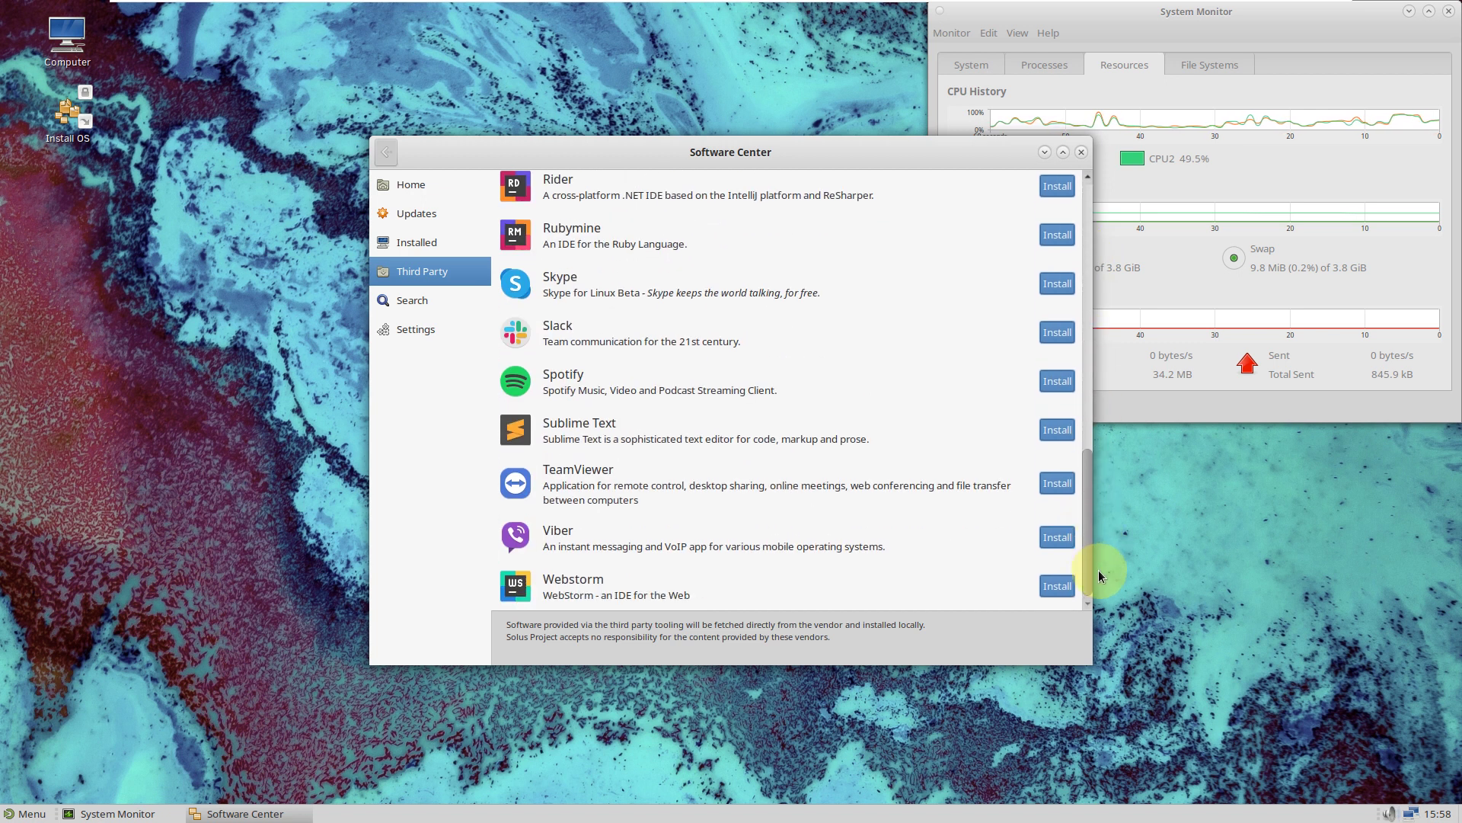
pyautogui.click(466, 299)
pyautogui.click(433, 329)
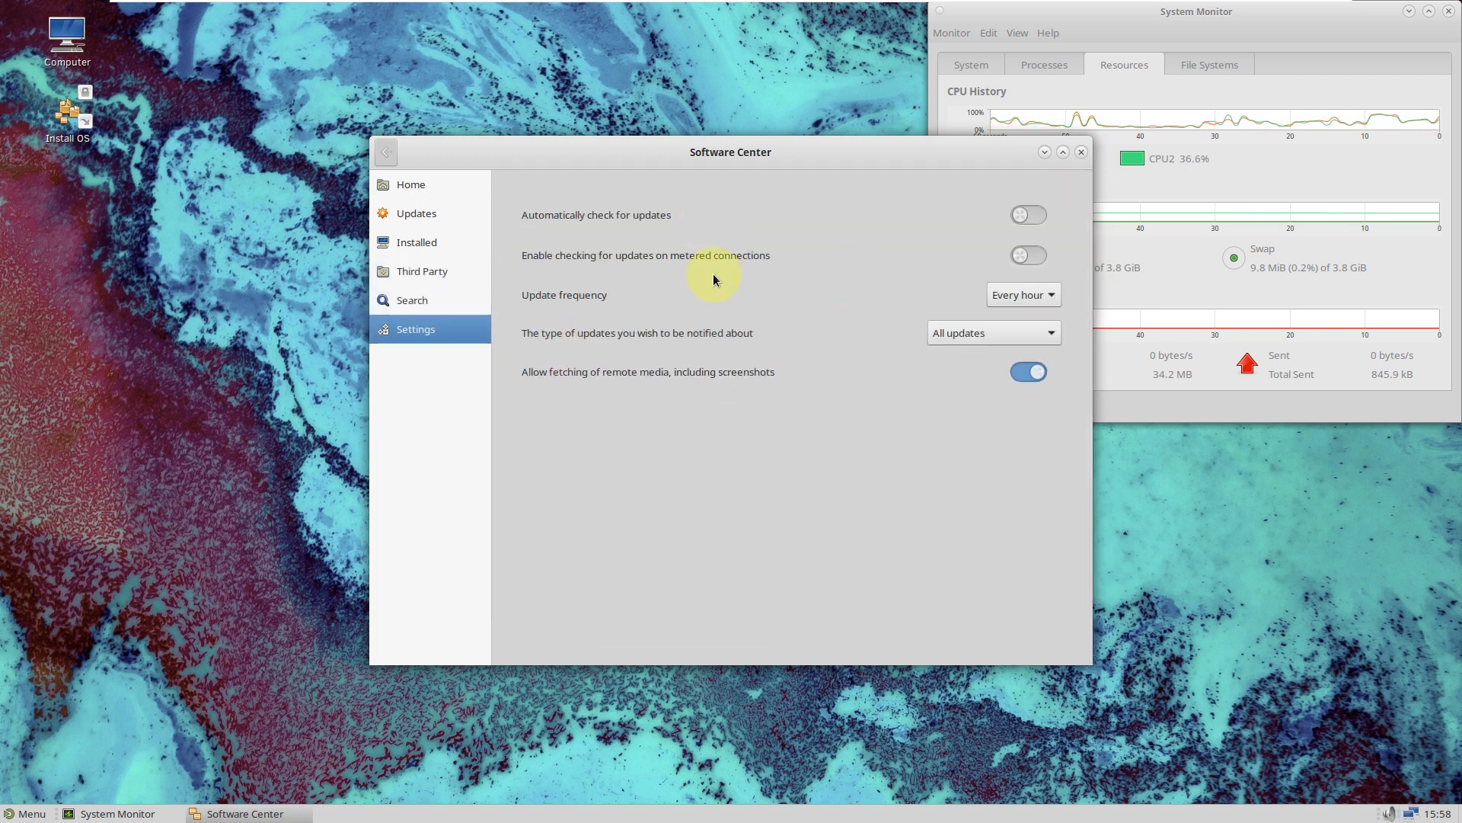
pyautogui.click(1081, 152)
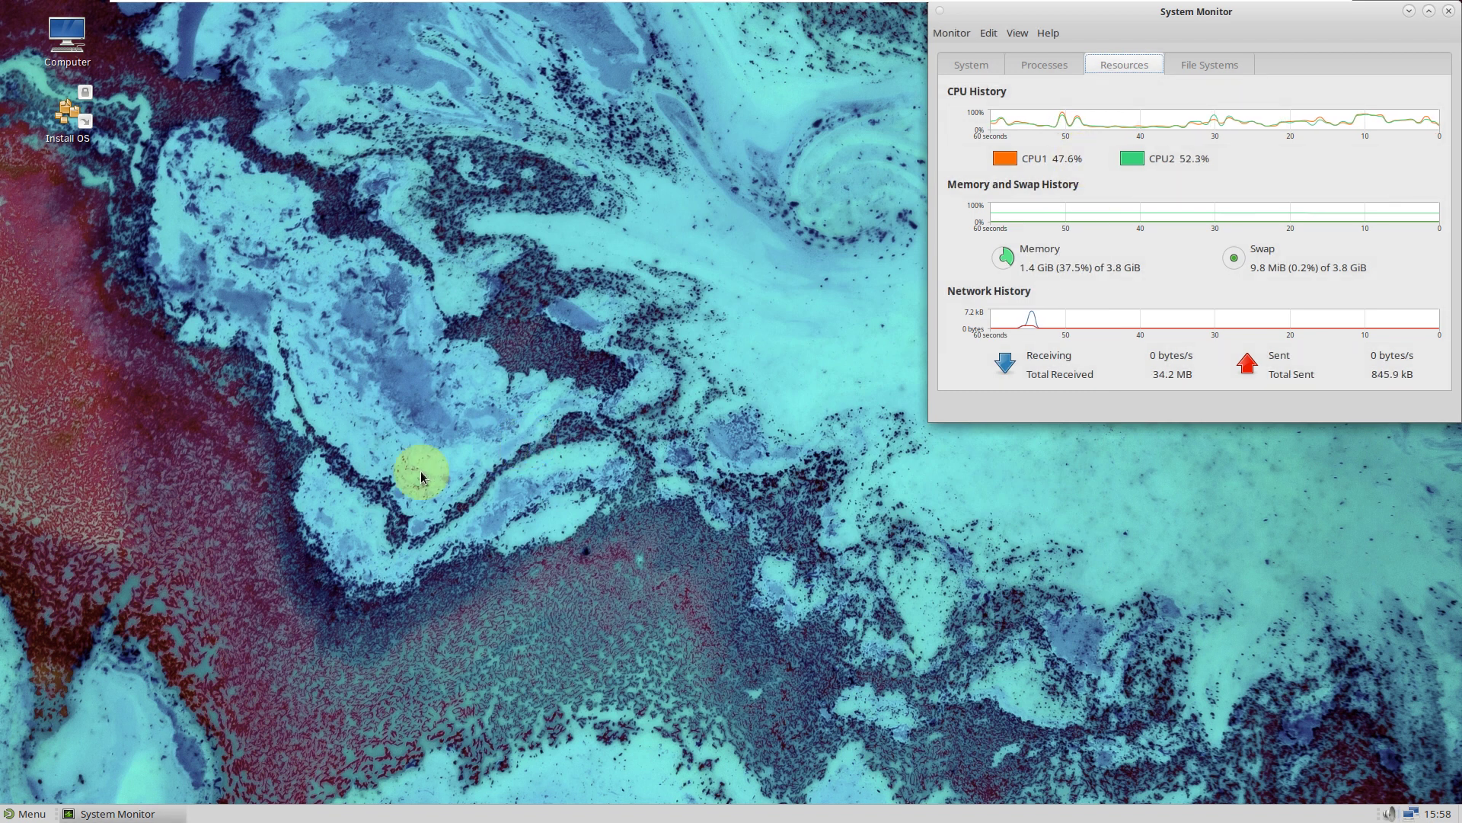
# View the background options in the desktop panel's properties, and close the dialog
pyautogui.rightClick(414, 816)
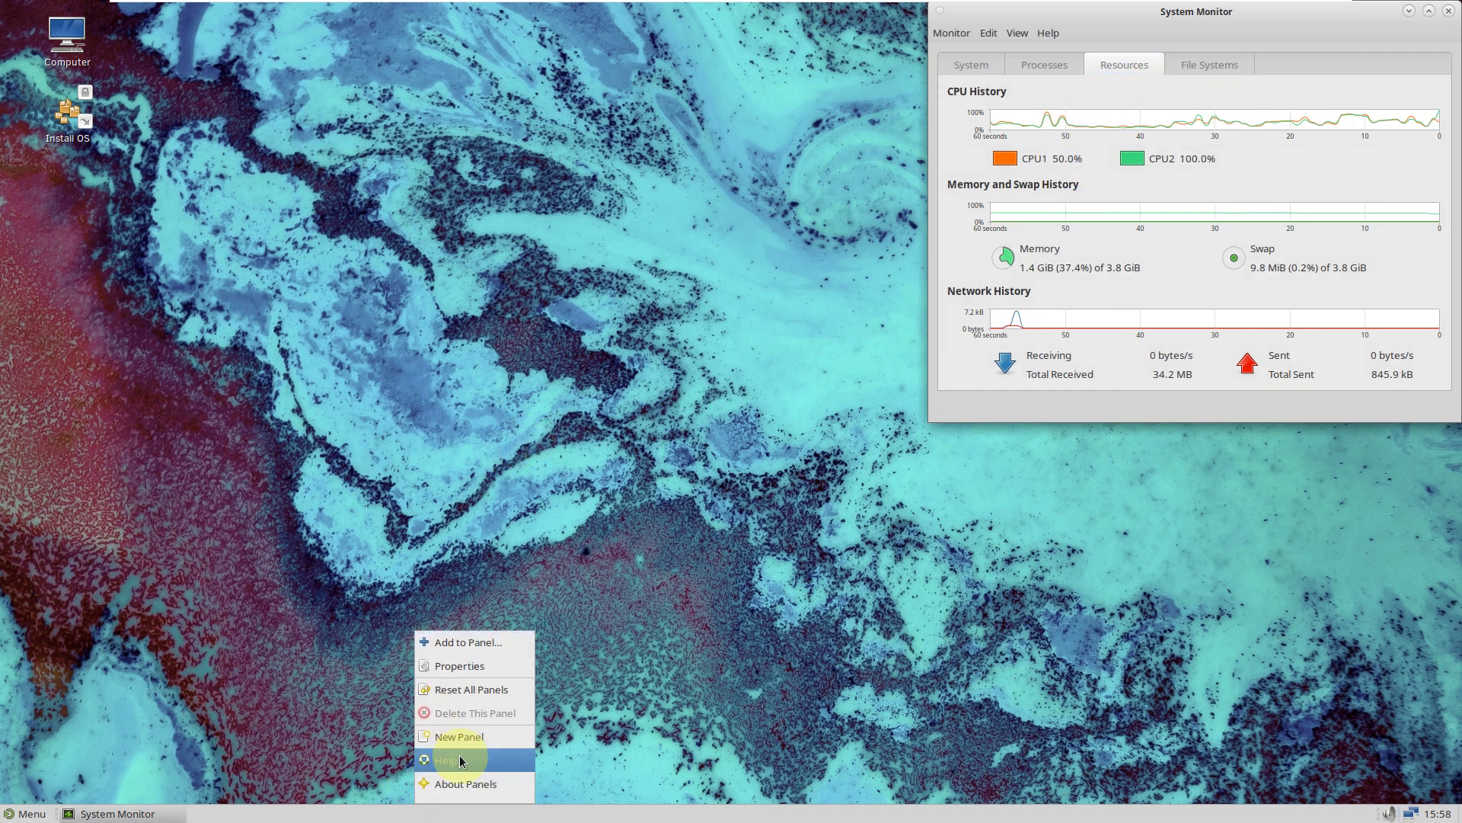
pyautogui.click(457, 665)
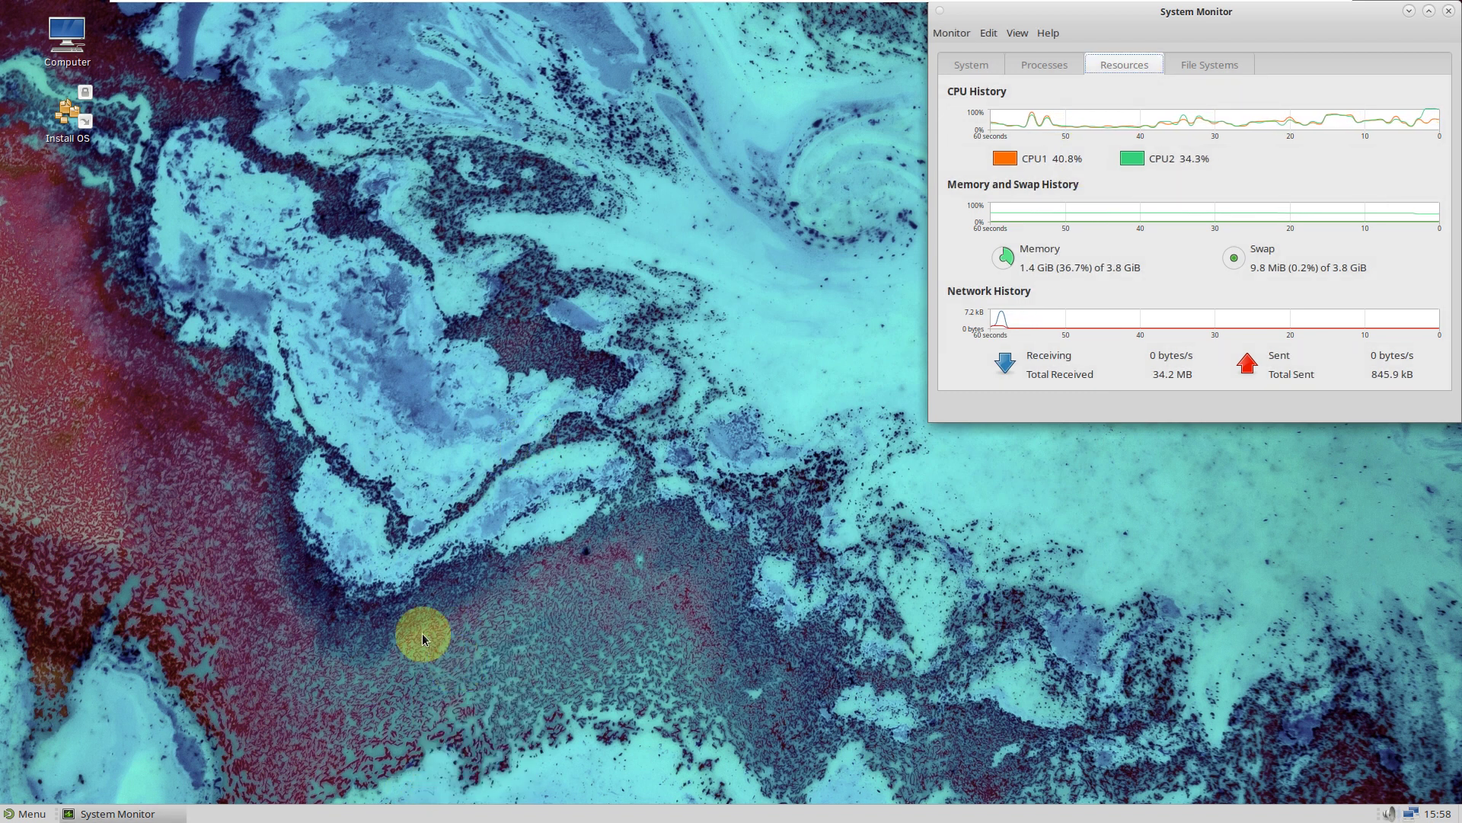
pyautogui.click(762, 310)
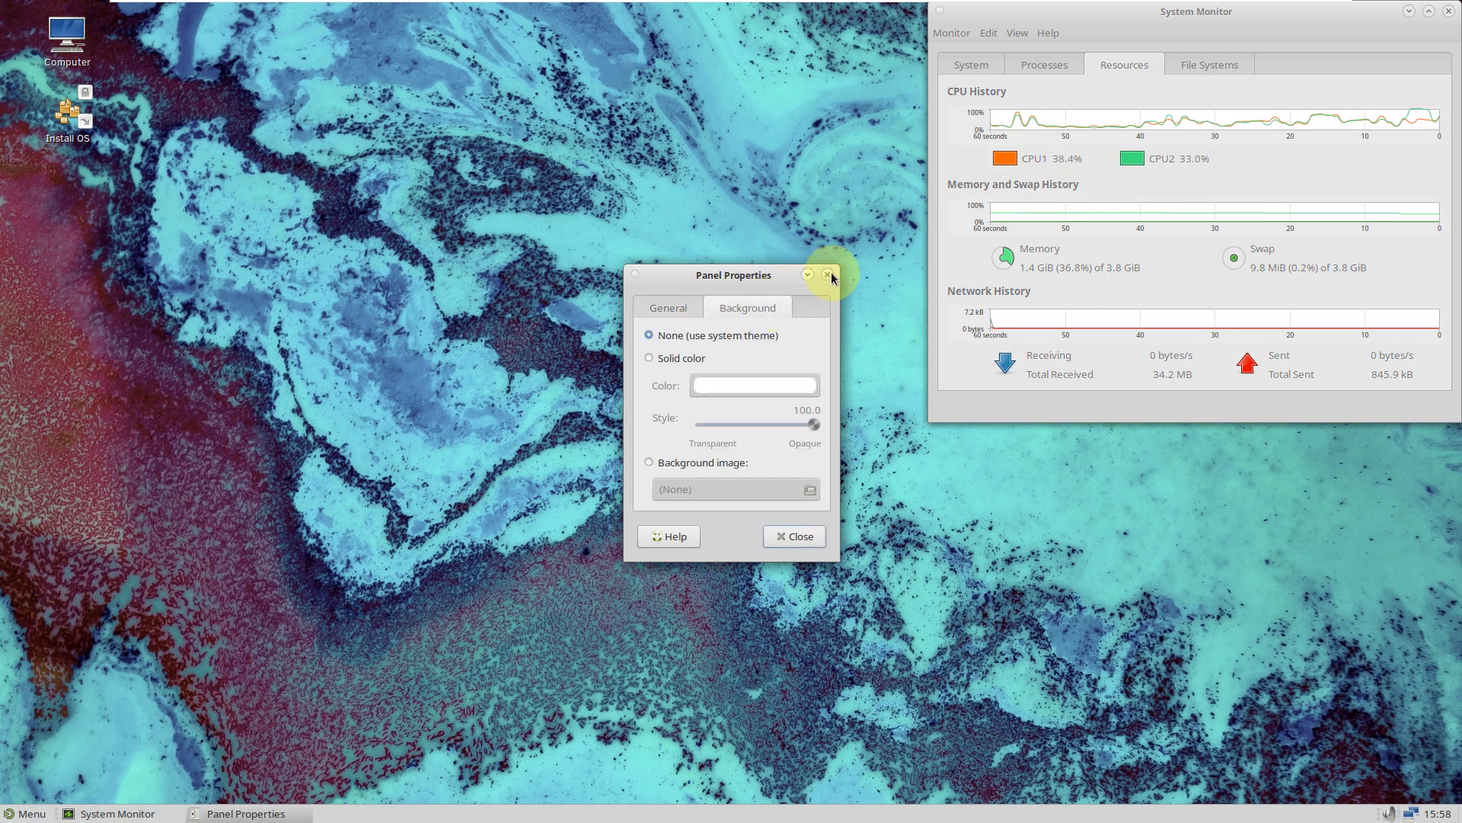
pyautogui.click(827, 274)
# Maximize System Monitor and look through the full list of running processes
pyautogui.moveTo(1190, 16); pyautogui.dragTo(674, 184)
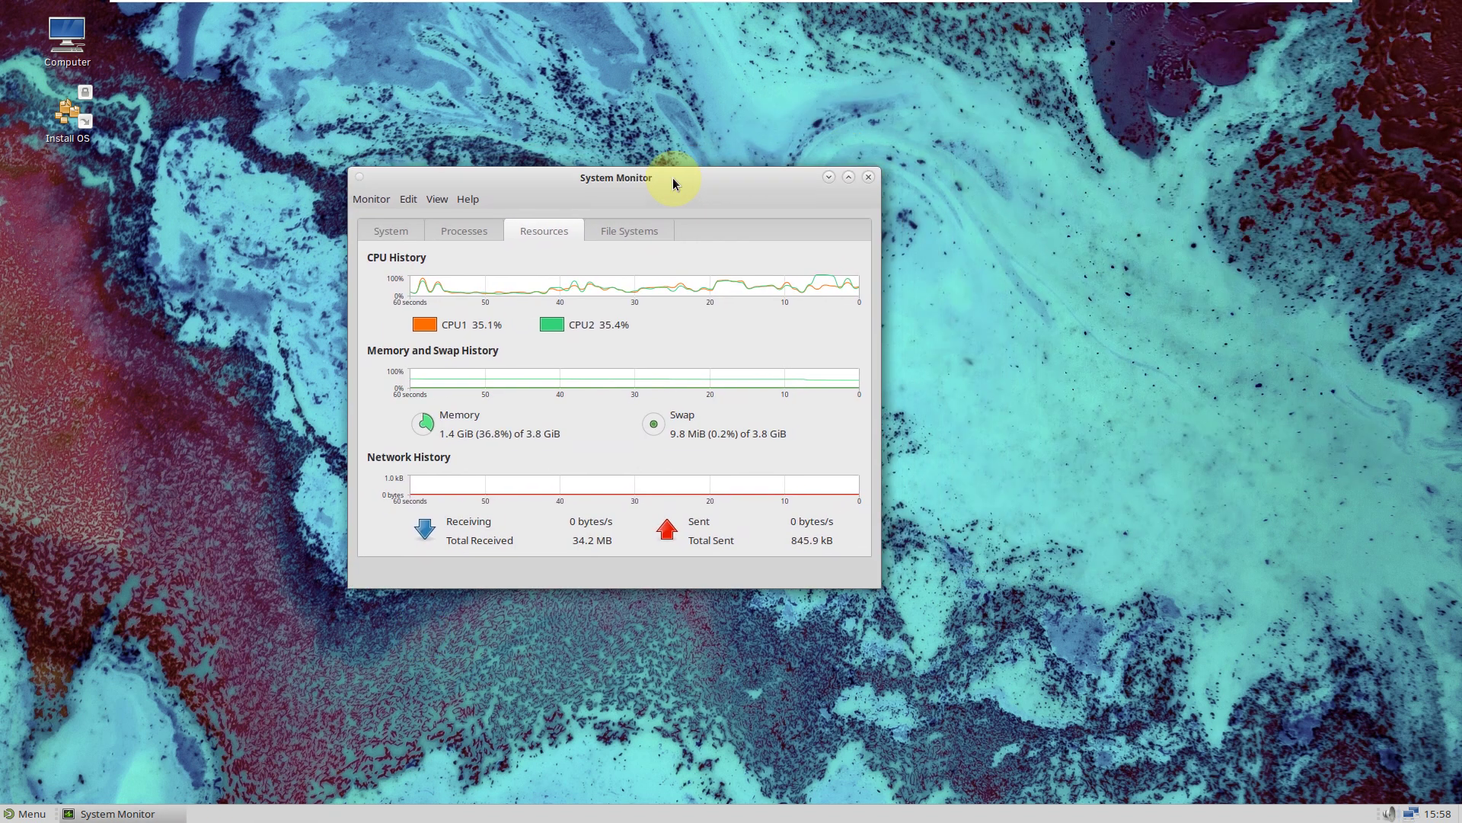
pyautogui.click(848, 179)
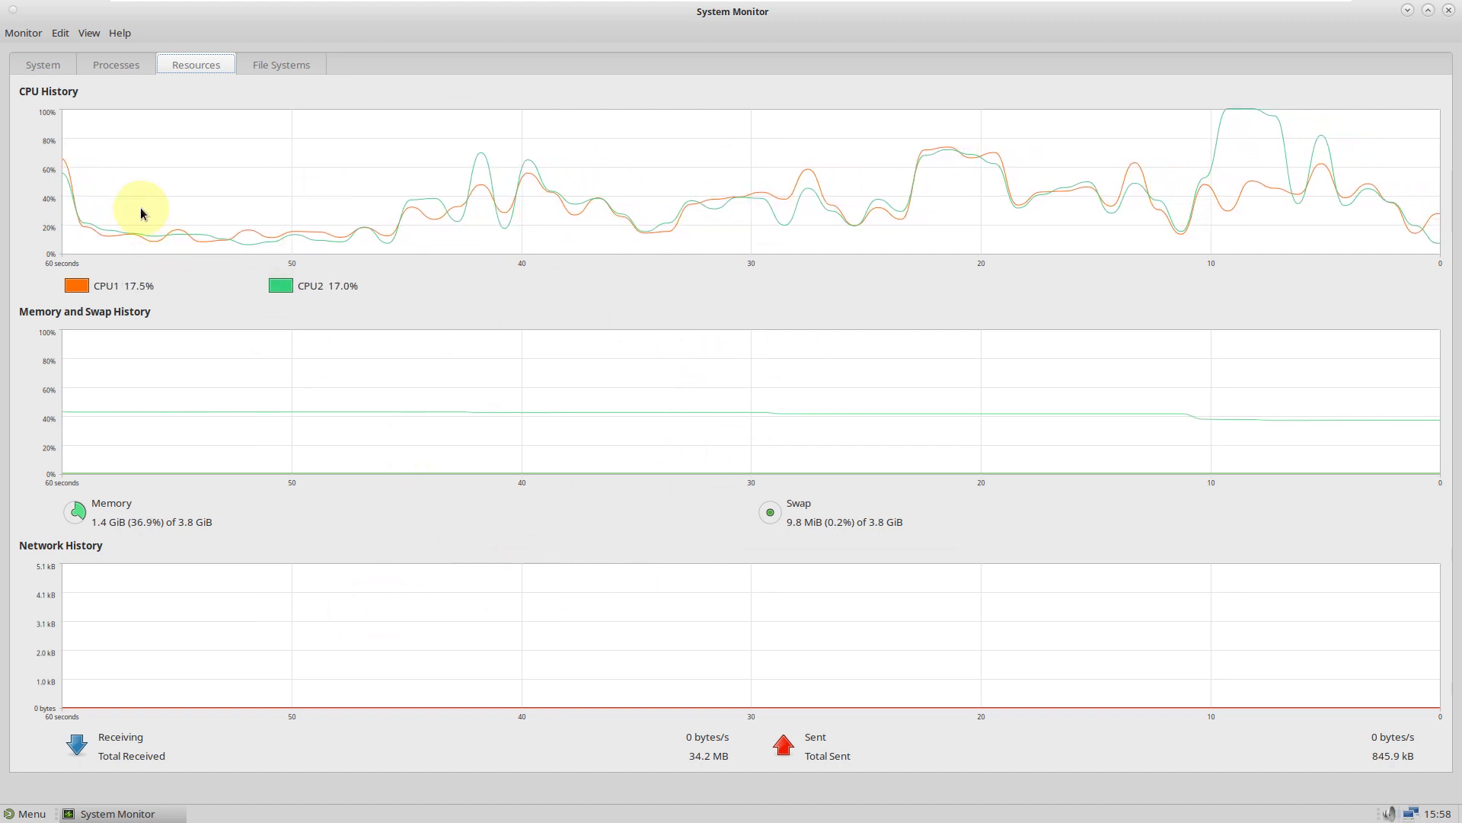
pyautogui.click(109, 68)
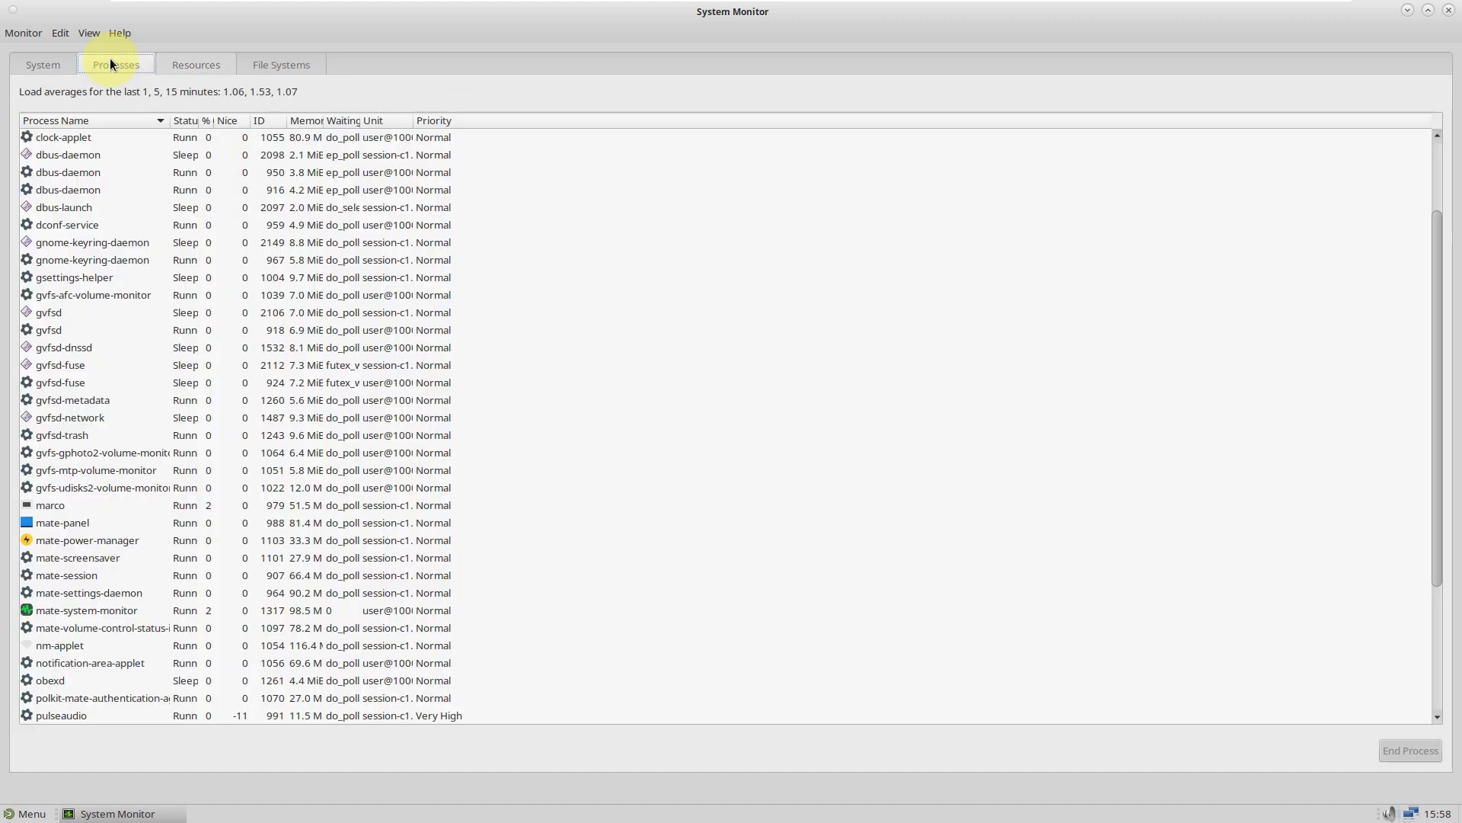
pyautogui.scroll(3, 282, 518)
pyautogui.scroll(-6, 282, 518)
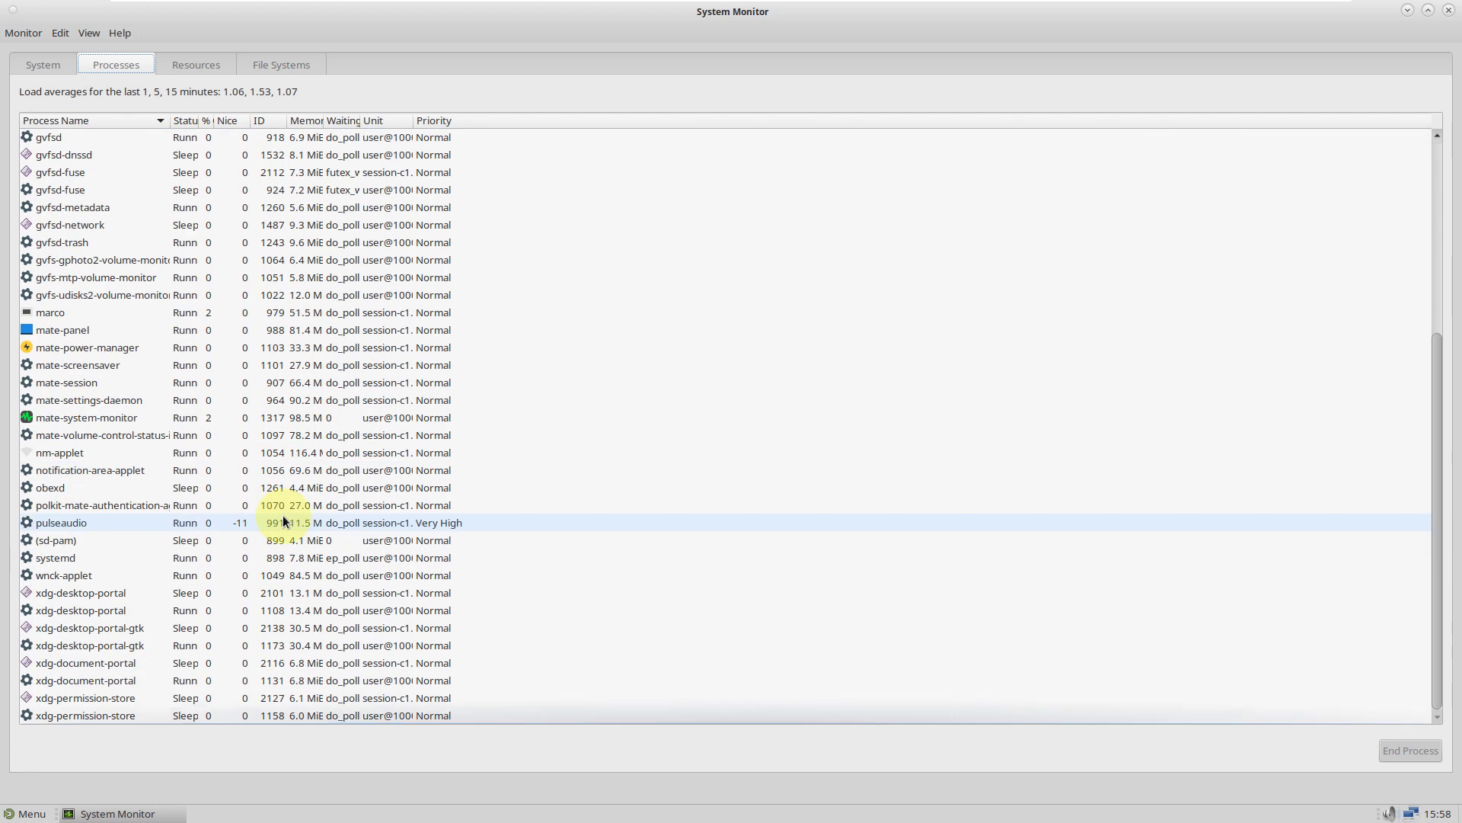
pyautogui.scroll(6, 282, 522)
# Review the system information, file systems and resource graphs in System Monitor, and close it
pyautogui.click(46, 67)
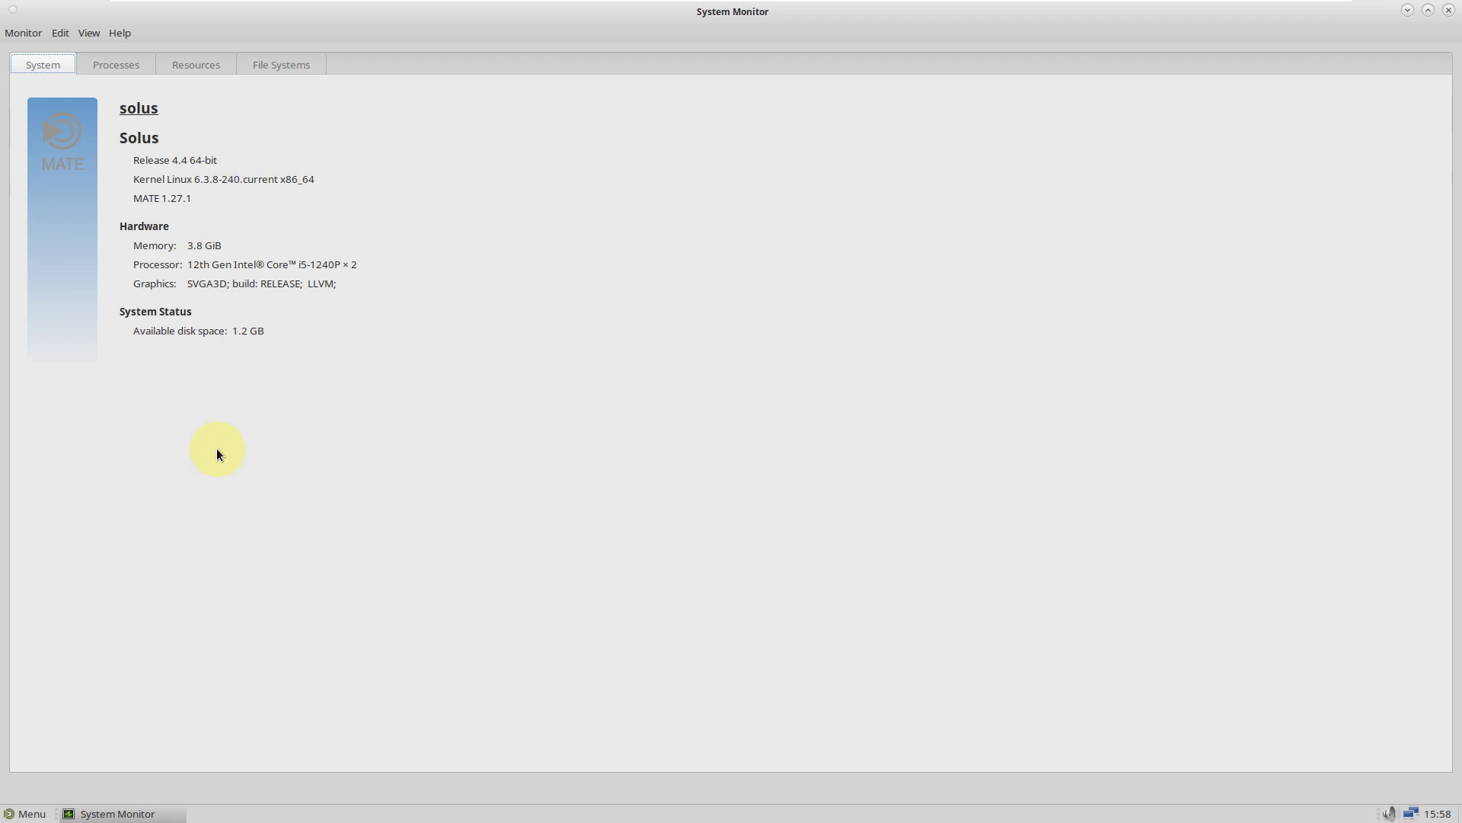
pyautogui.click(297, 71)
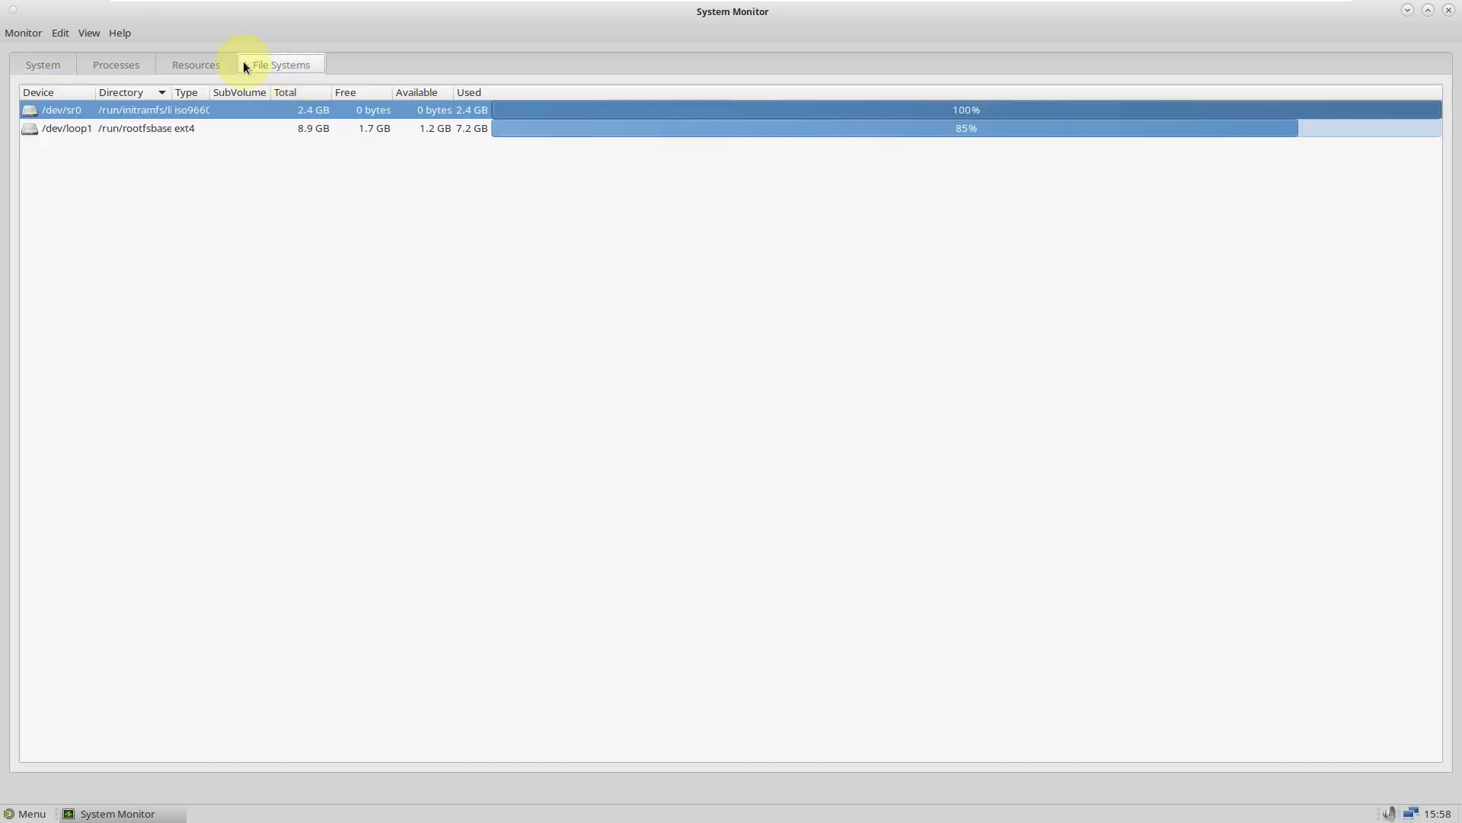
pyautogui.click(201, 66)
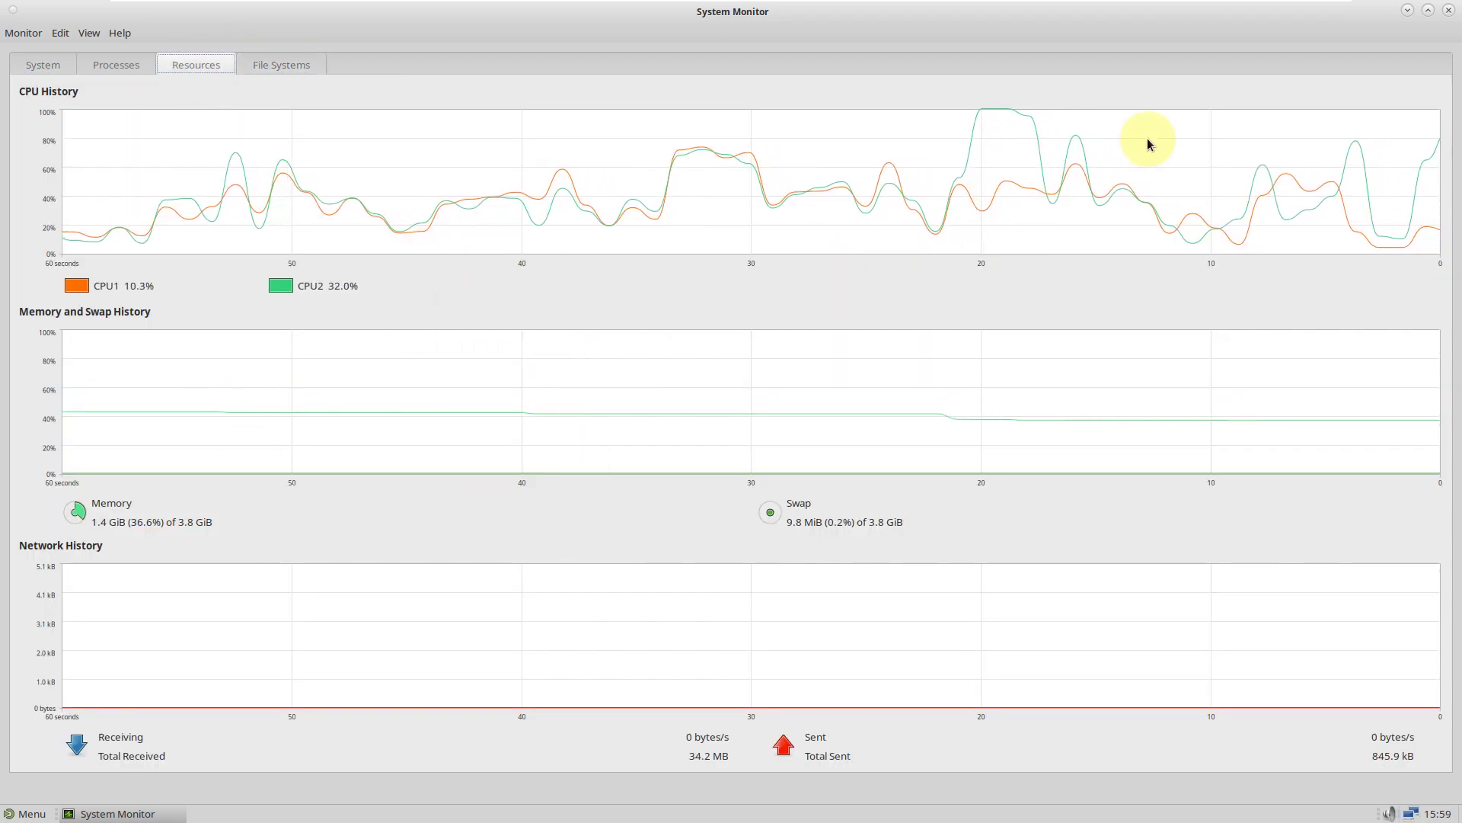
pyautogui.click(1448, 10)
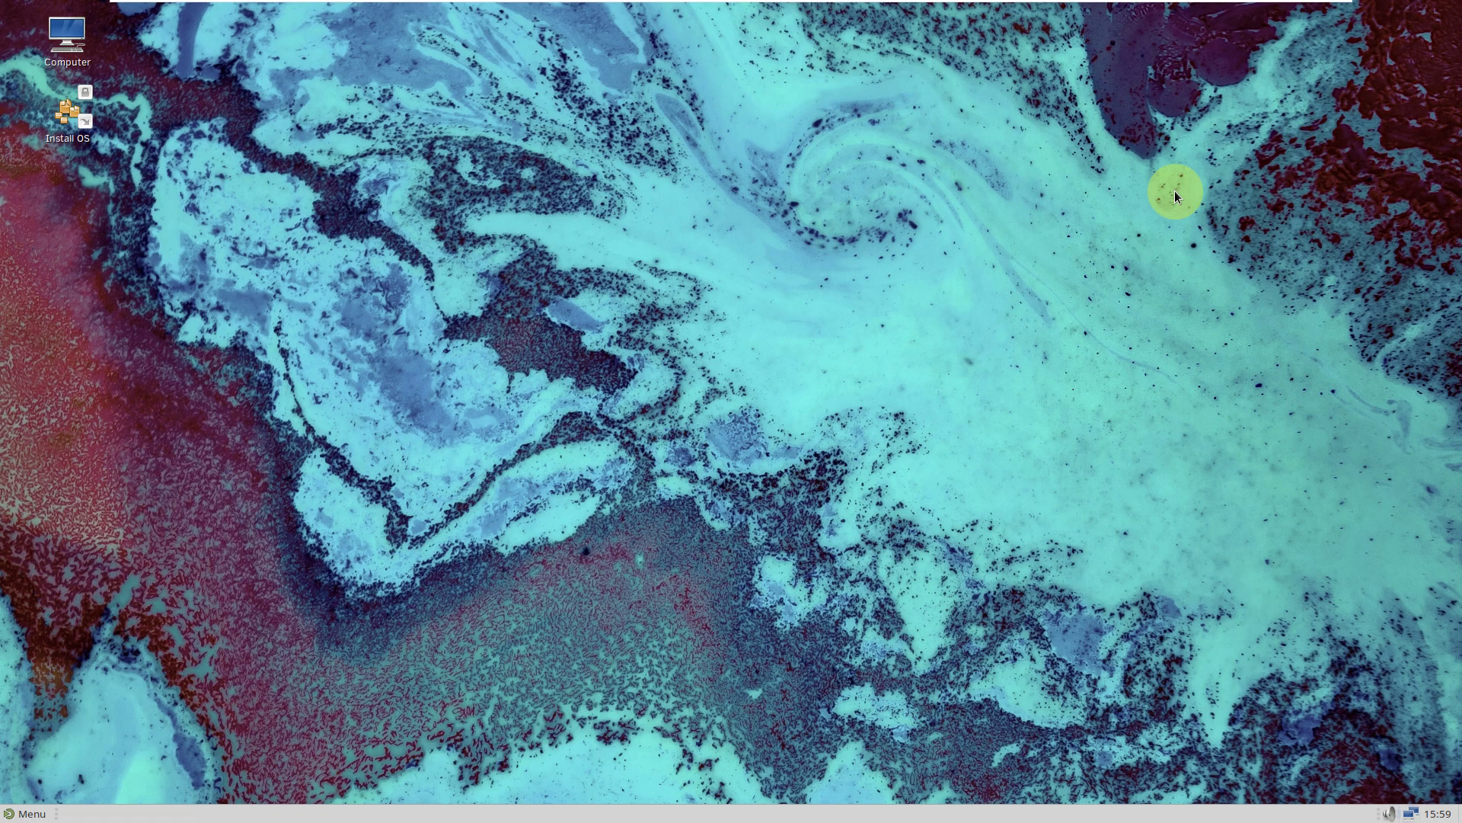
# Shut down the live system
pyautogui.click(32, 813)
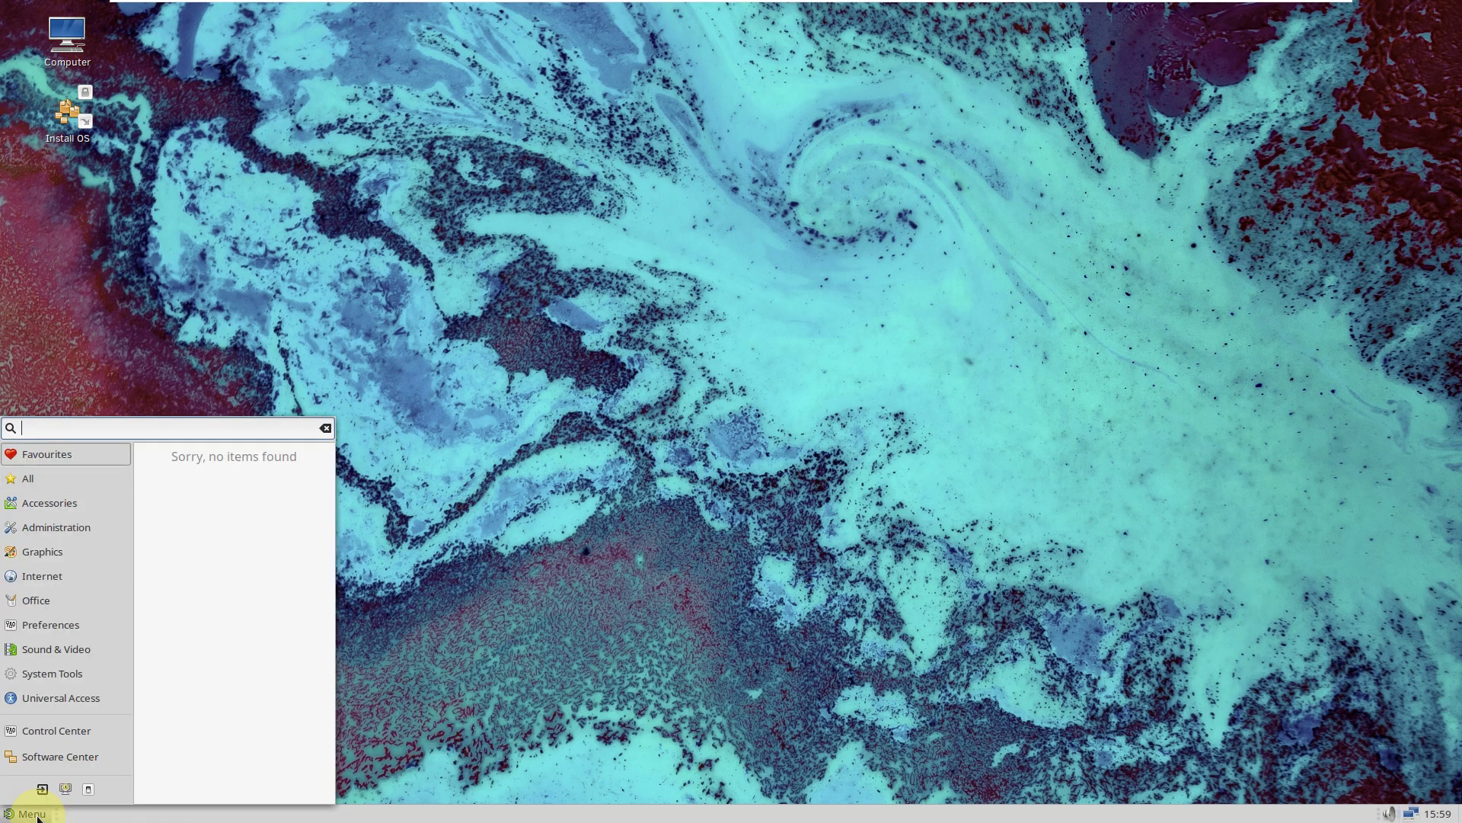
pyautogui.click(89, 789)
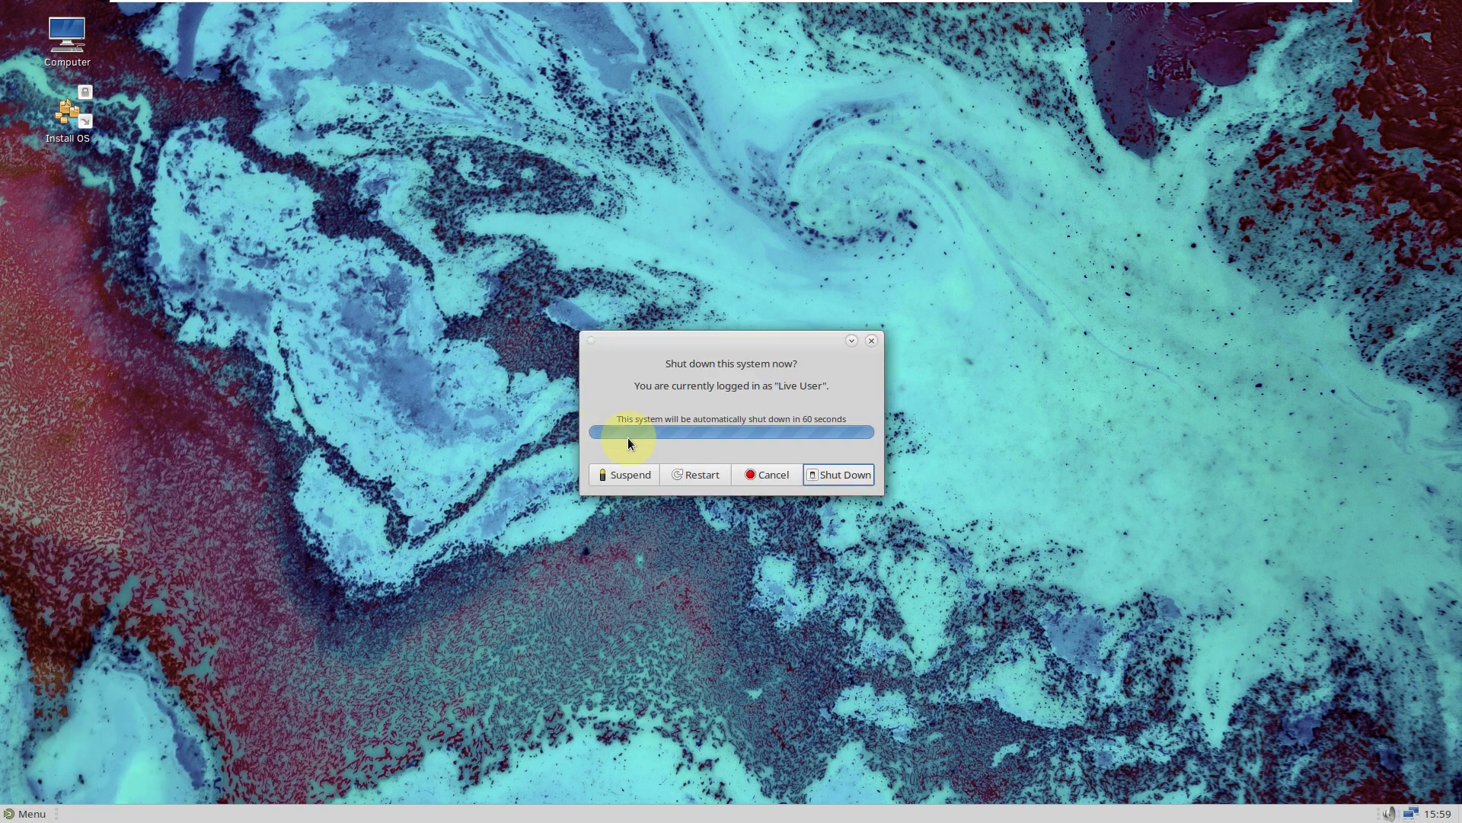
pyautogui.click(841, 475)
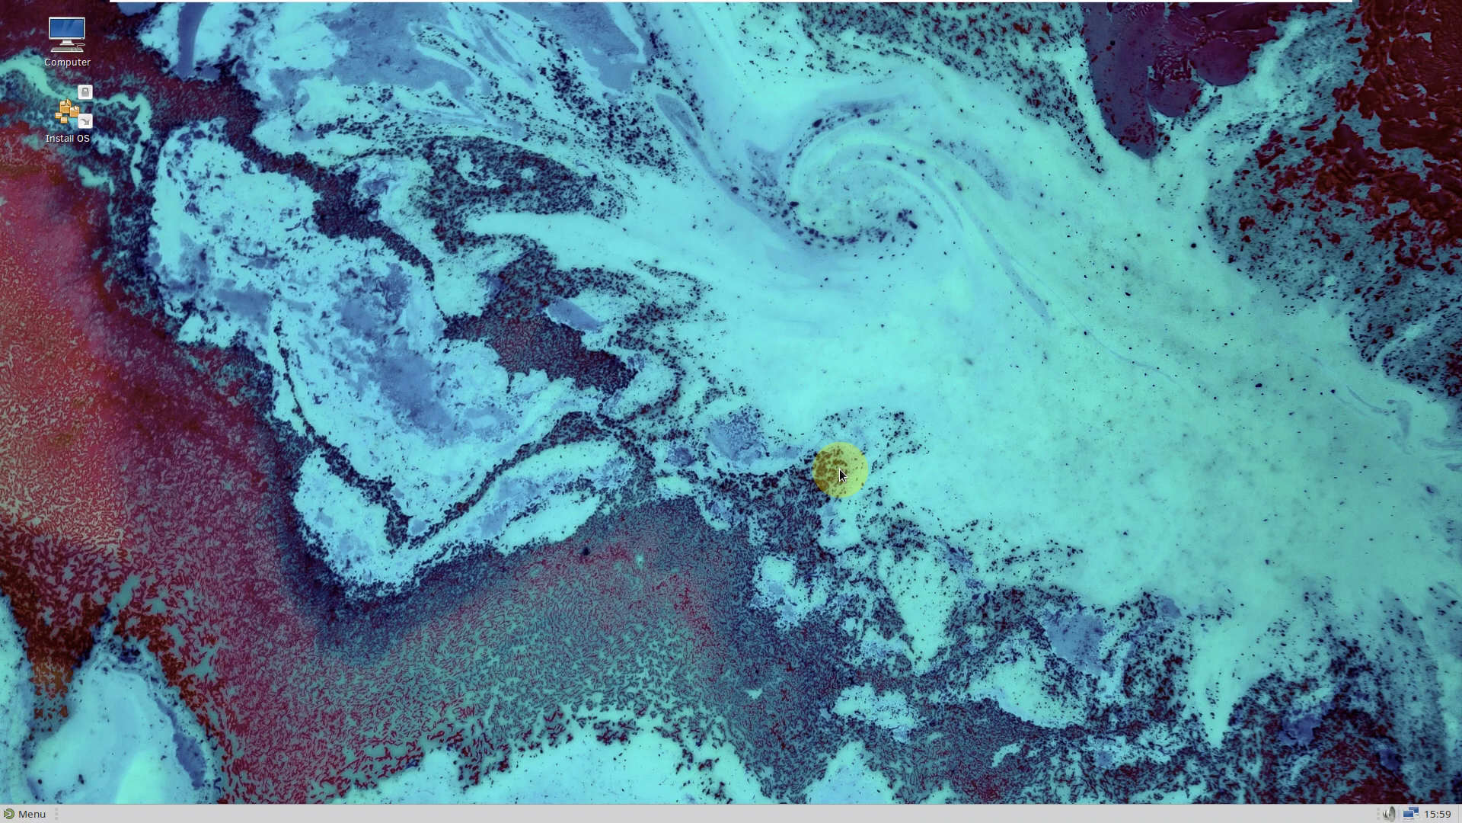